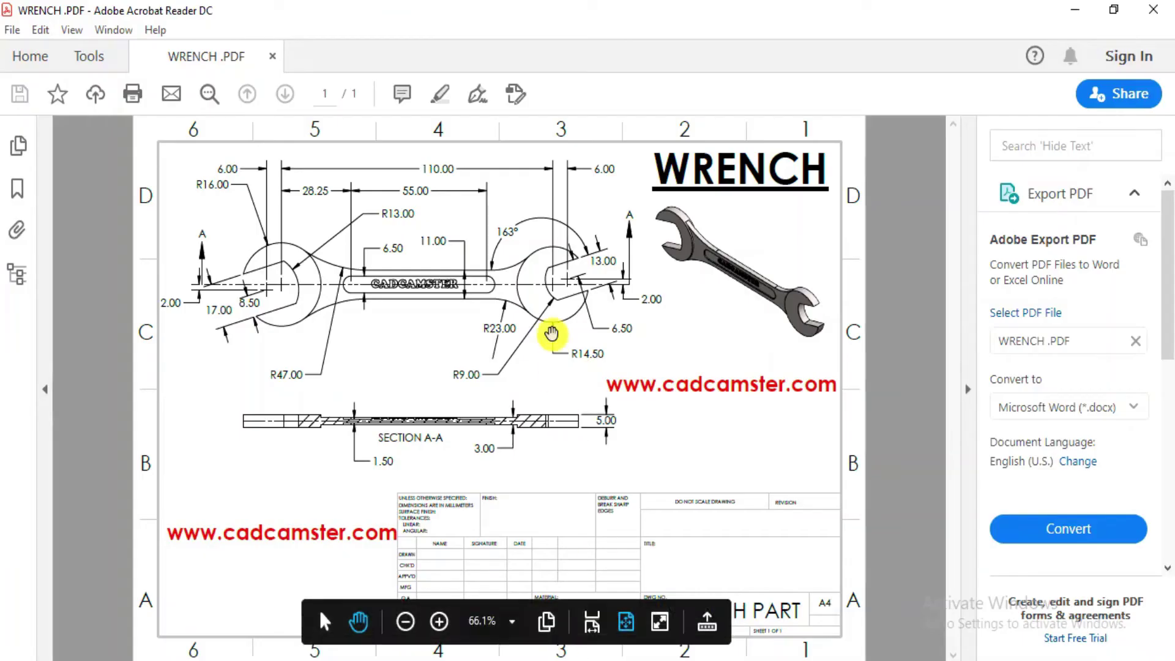
Zoom and pan the wrench drawing to view the slot, handle dimensions, outline and title block.
scroll(473, 279, "up", 2, "ctrl")
scroll(398, 252, "up", 1, "ctrl")
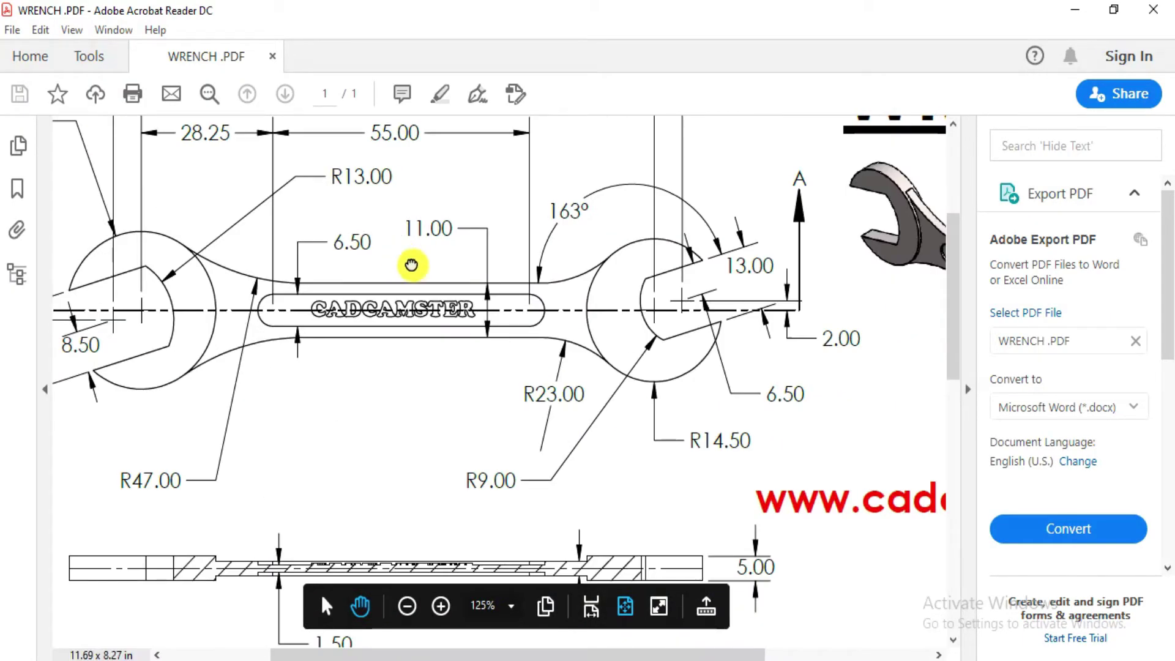
left_click_drag(412, 263, 472, 354)
scroll(420, 303, "down", 2, "ctrl")
scroll(388, 296, "up", 1, "ctrl")
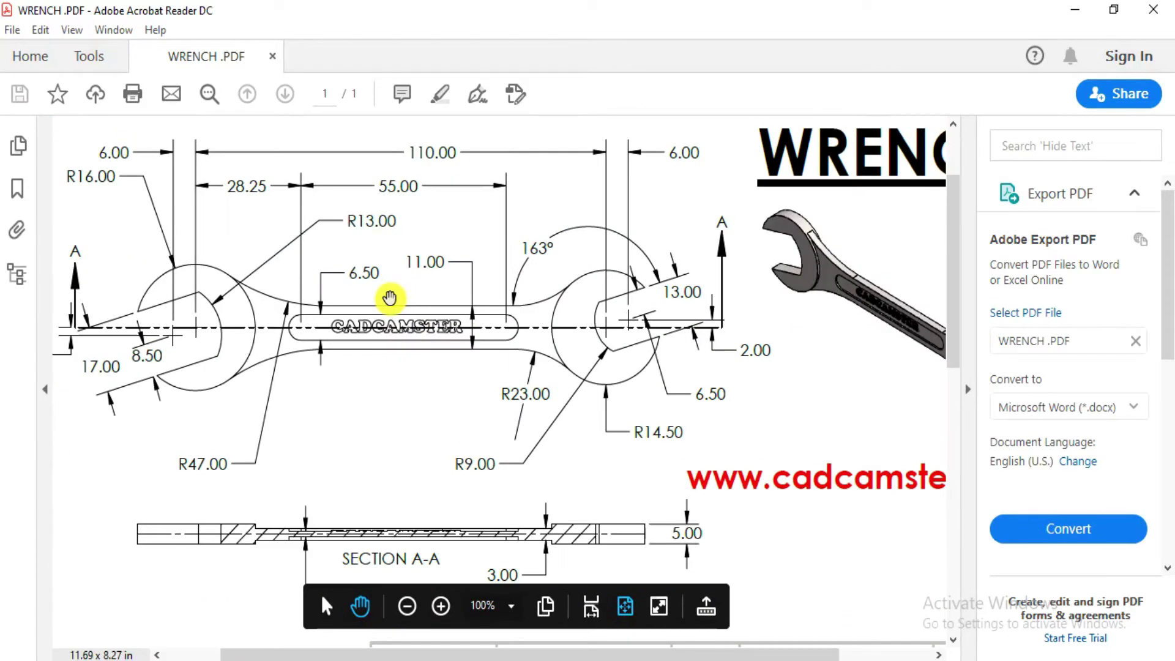
left_click_drag(388, 296, 493, 330)
scroll(494, 331, "down", 1, "ctrl")
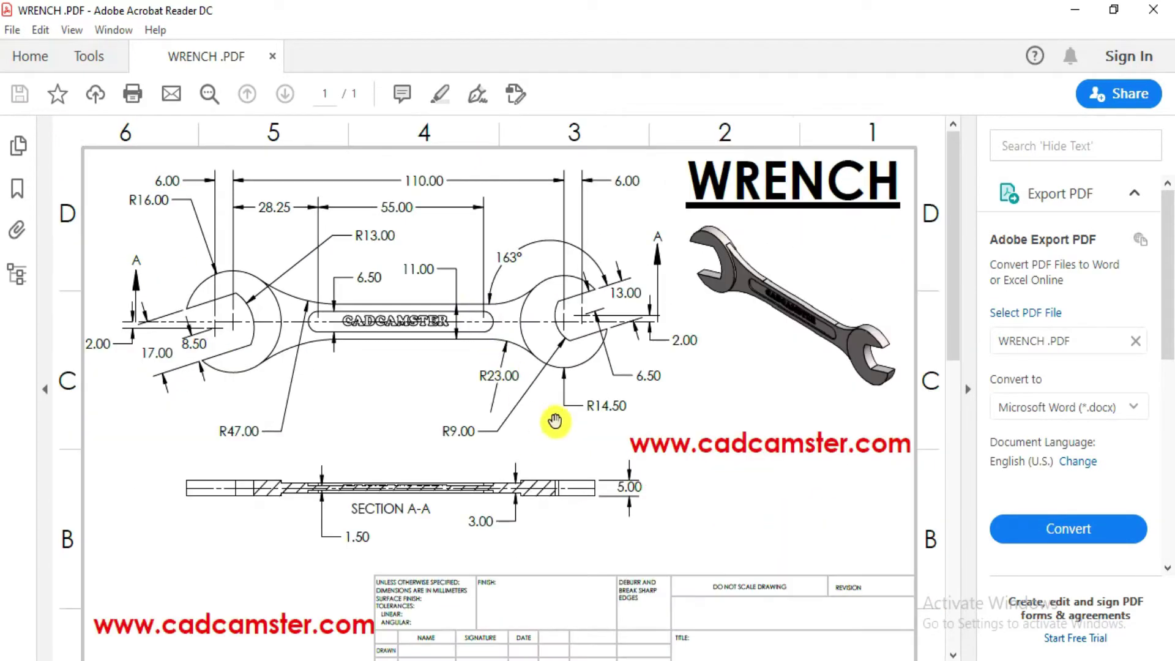
mouse_move(553, 419)
left_mouse_down()
mouse_move(528, 229)
mouse_move(555, 371)
left_mouse_up()
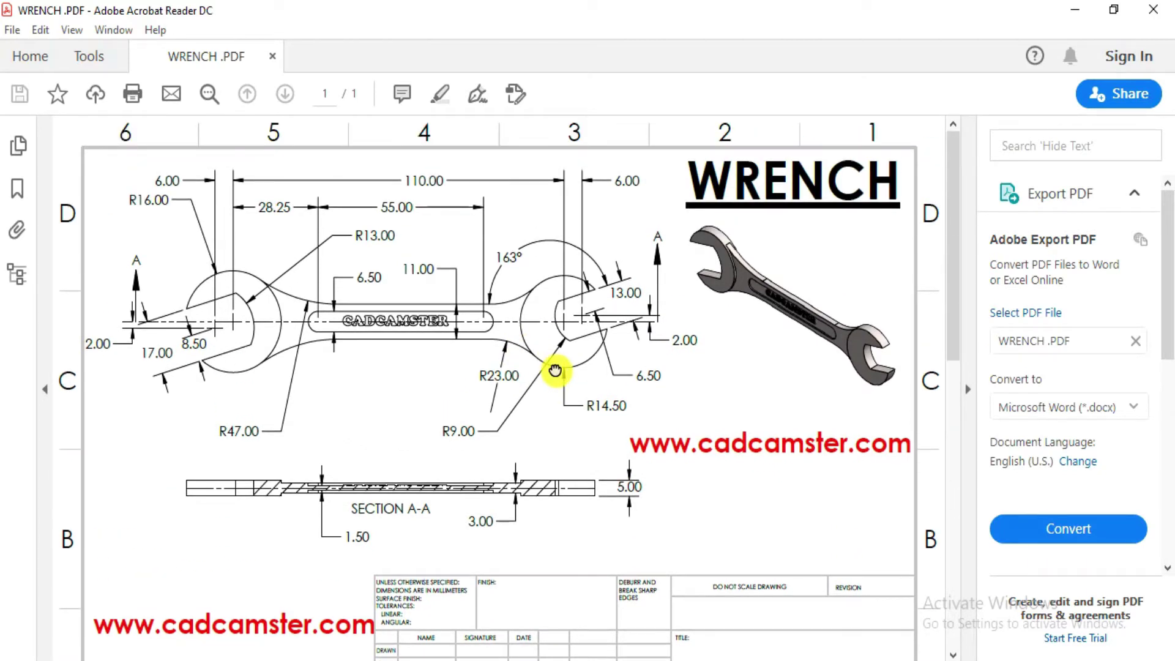
scroll(443, 334, "down", 1, "ctrl")
scroll(447, 341, "up", 1, "ctrl")
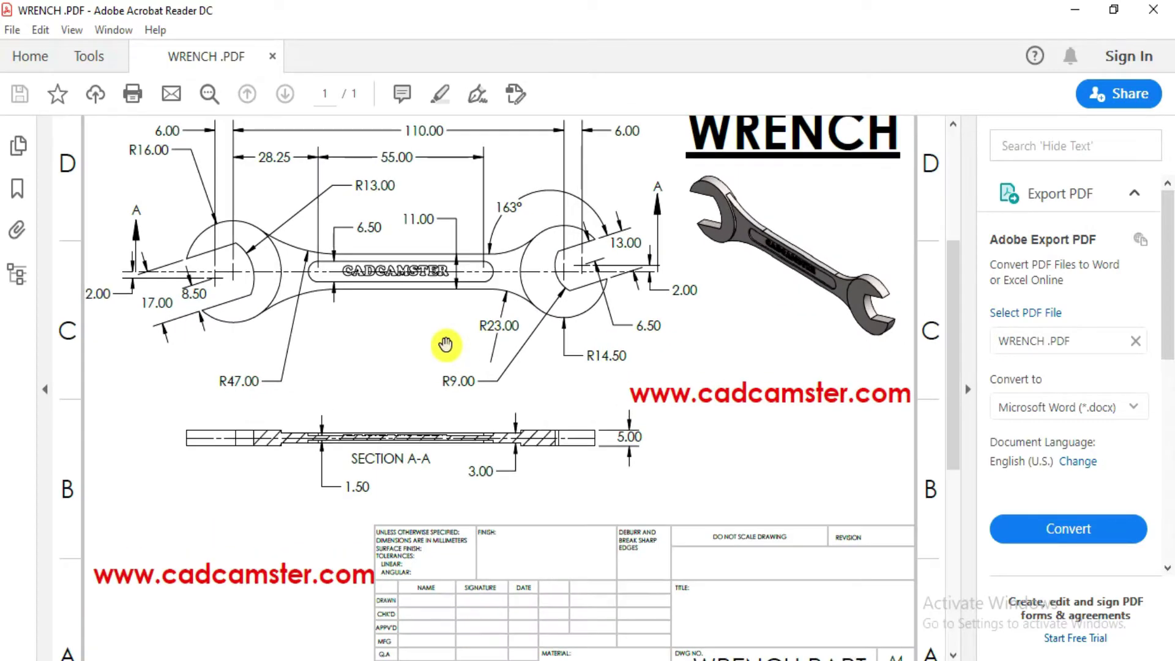
left_click_drag(446, 341, 475, 404)
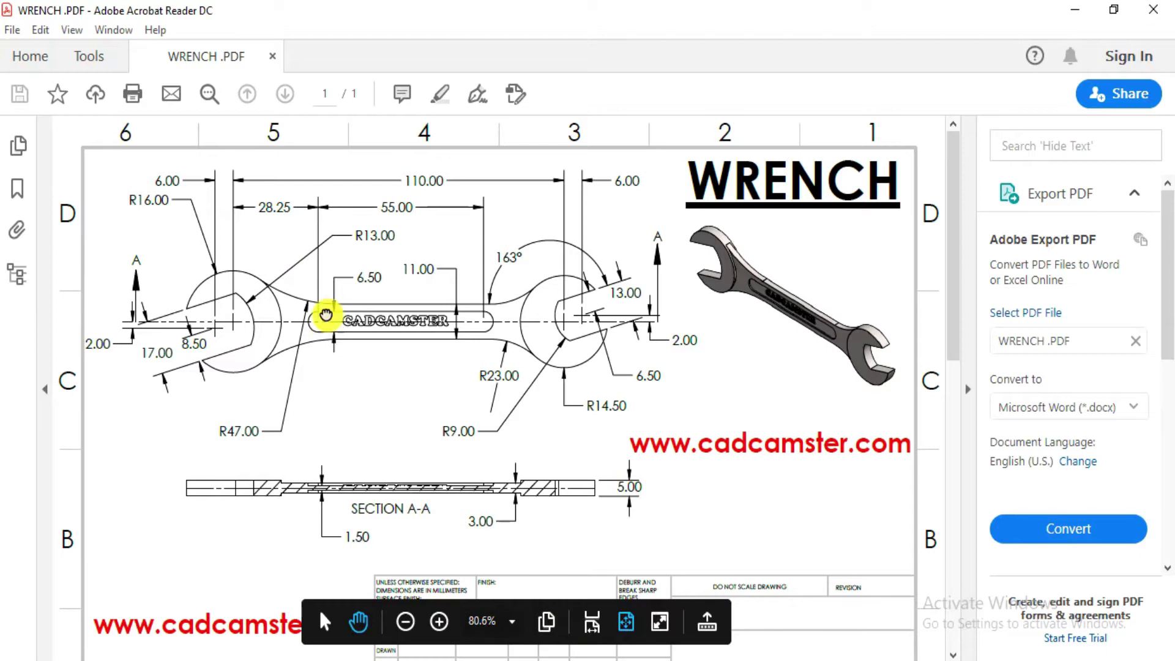
Pan across the handle dimensions, the top dimensions and the 3D wrench view.
scroll(325, 315, "down", 3)
scroll(532, 239, "down", 1, "ctrl")
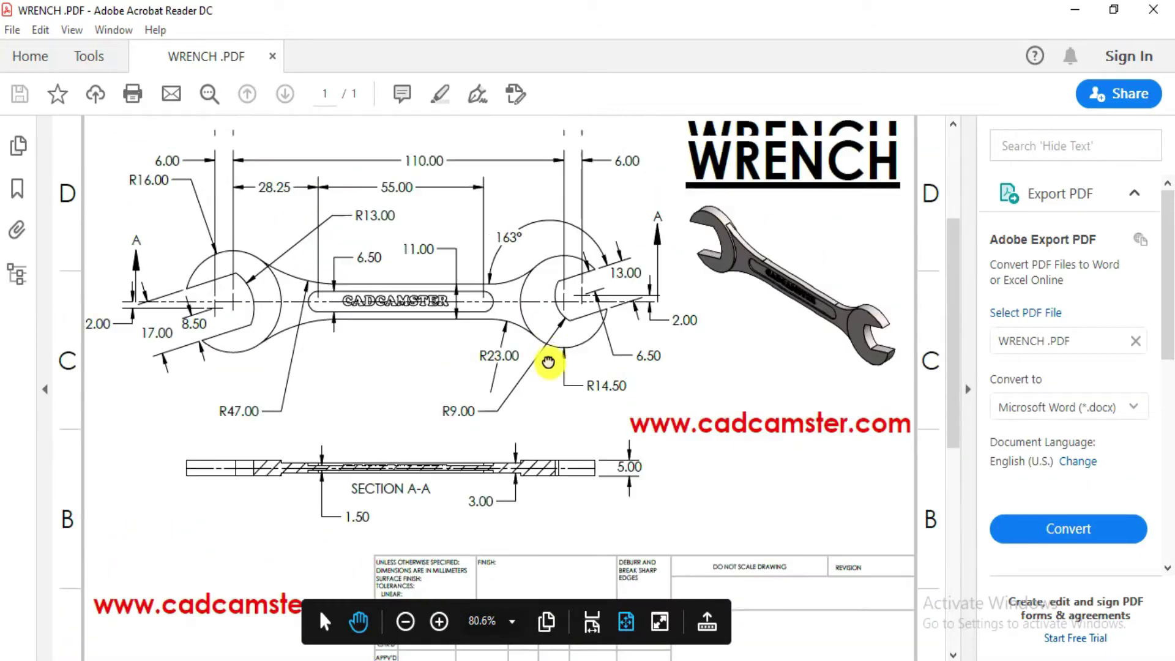
scroll(429, 400, "up", 2, "ctrl")
scroll(435, 557, "up", 1, "ctrl")
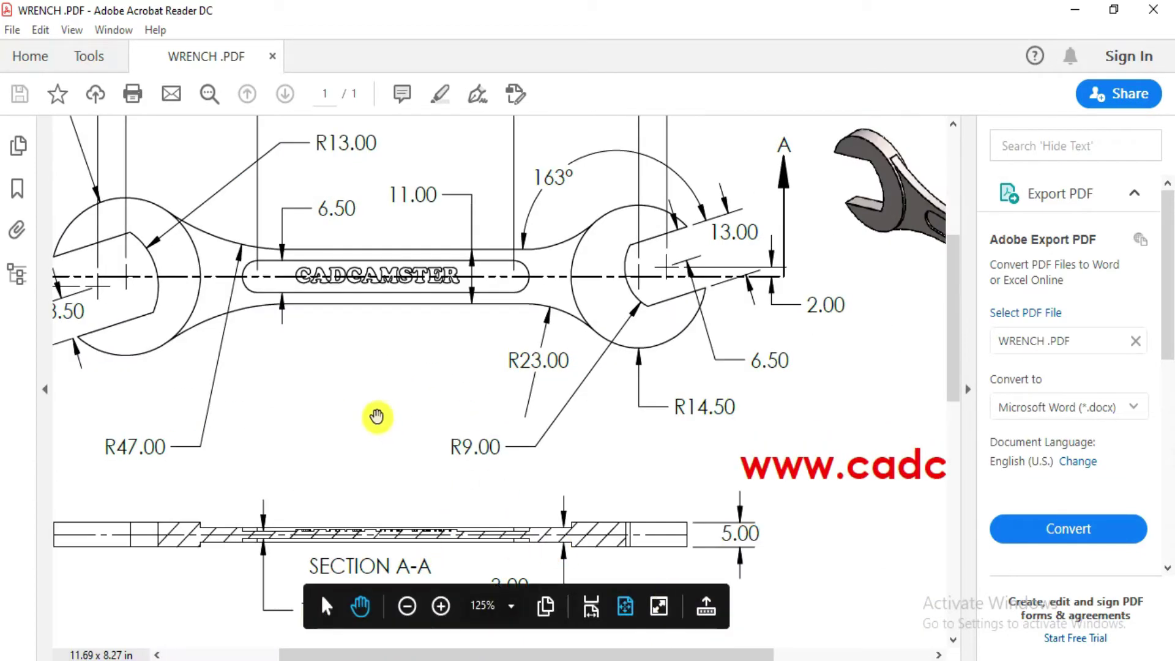
left_click_drag(377, 414, 453, 398)
scroll(501, 308, "down", 2)
left_click_drag(500, 309, 530, 399)
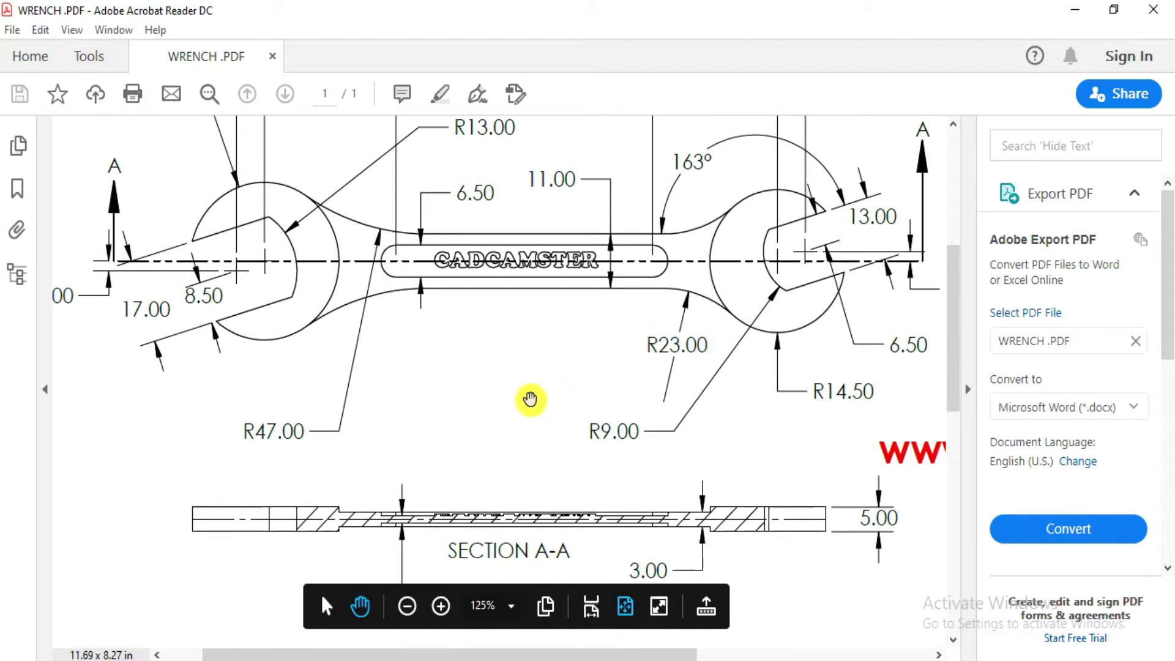
mouse_move(755, 263)
left_mouse_down()
mouse_move(600, 356)
mouse_move(501, 386)
left_mouse_up()
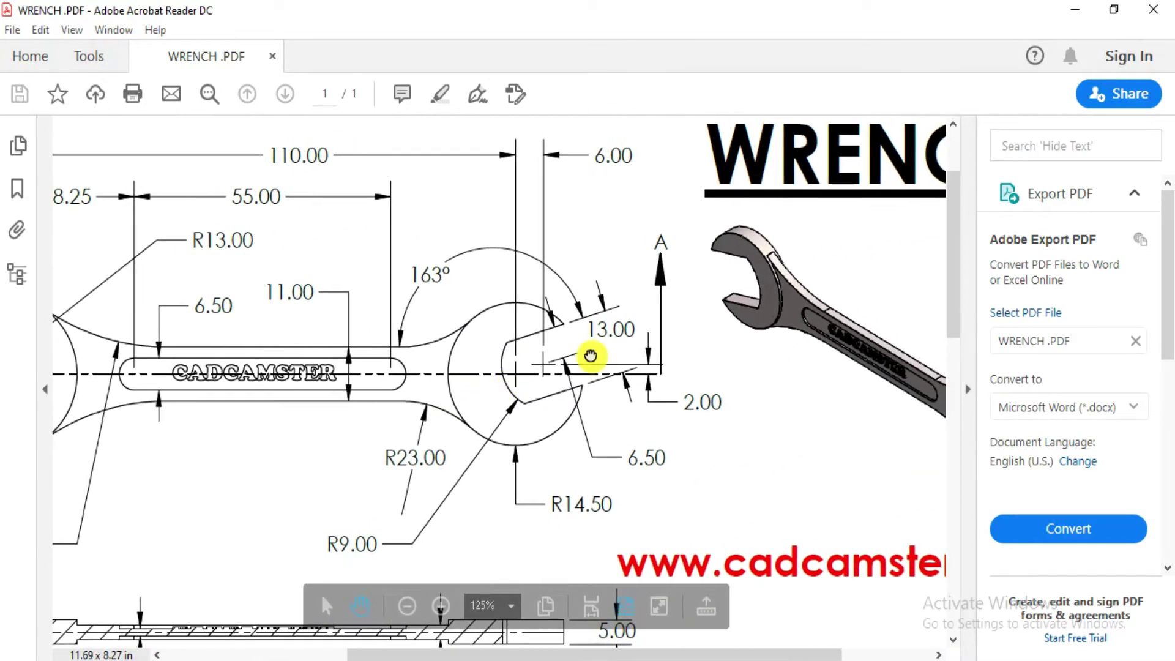
left_click_drag(593, 355, 678, 191)
left_click_drag(691, 460, 573, 475)
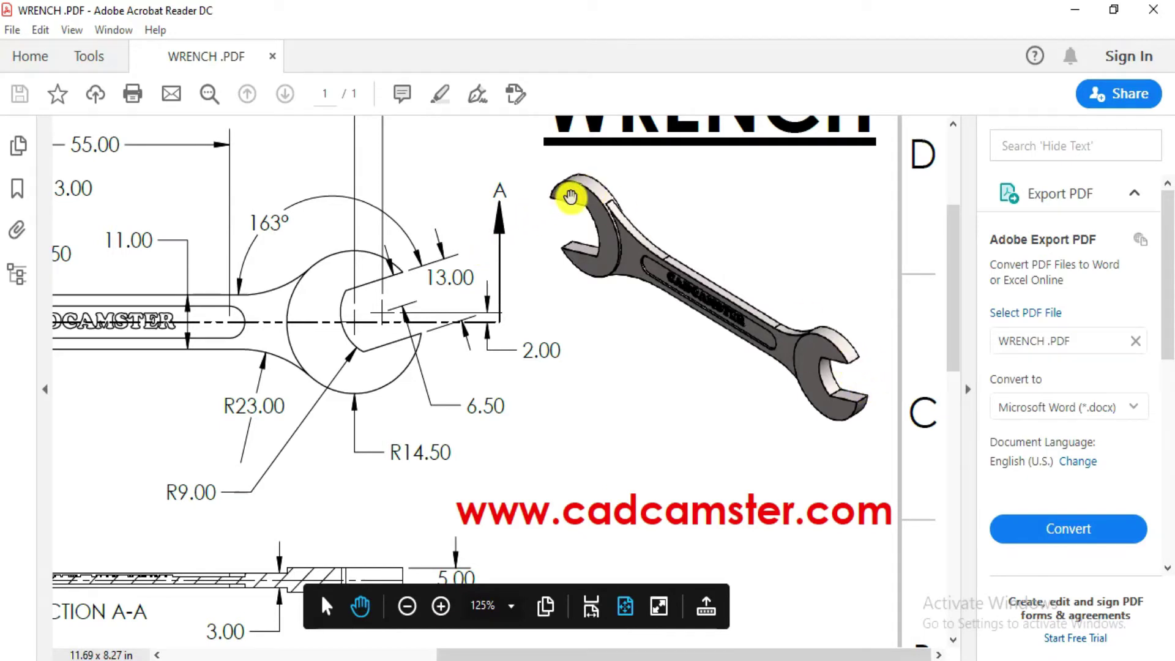
Zoom further and pan between both jaws, R47.00, R13.00 and the WRENCH title.
scroll(543, 206, "up", 1)
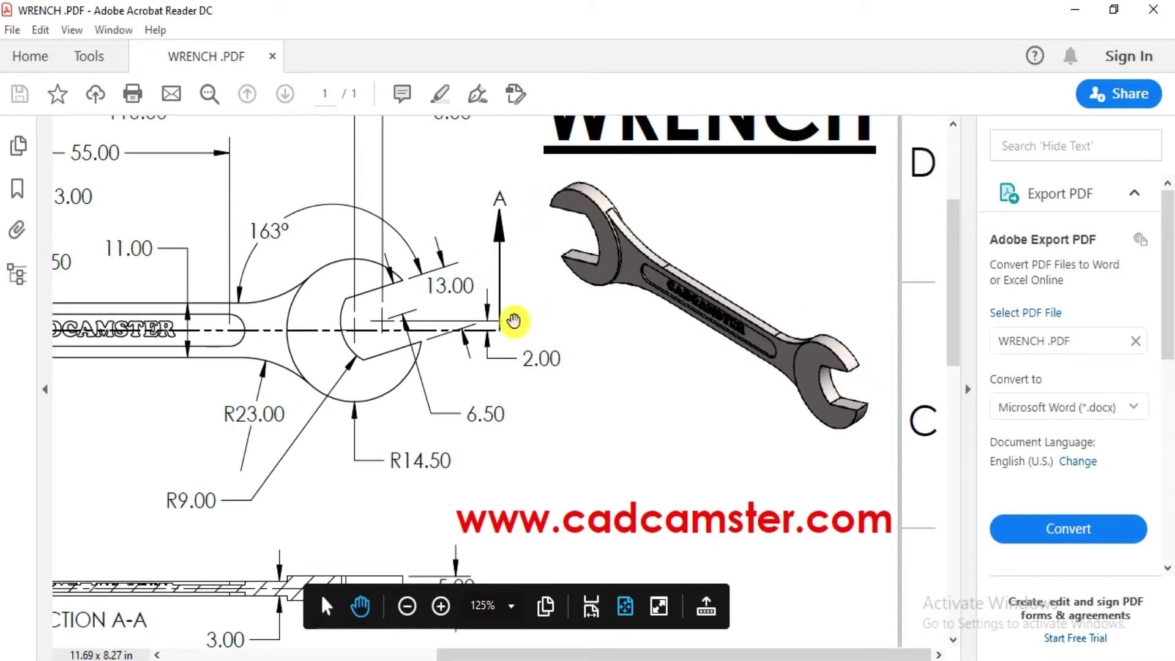
scroll(513, 320, "up", 1)
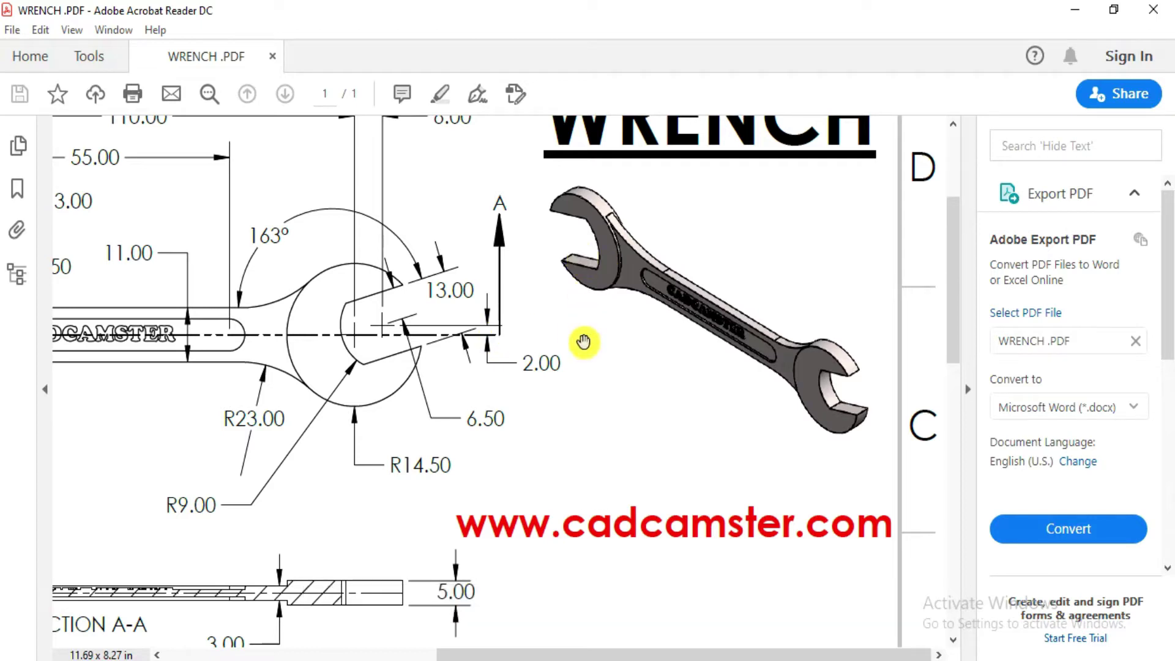
mouse_move(561, 433)
left_mouse_down()
mouse_move(624, 404)
mouse_move(696, 415)
left_mouse_up()
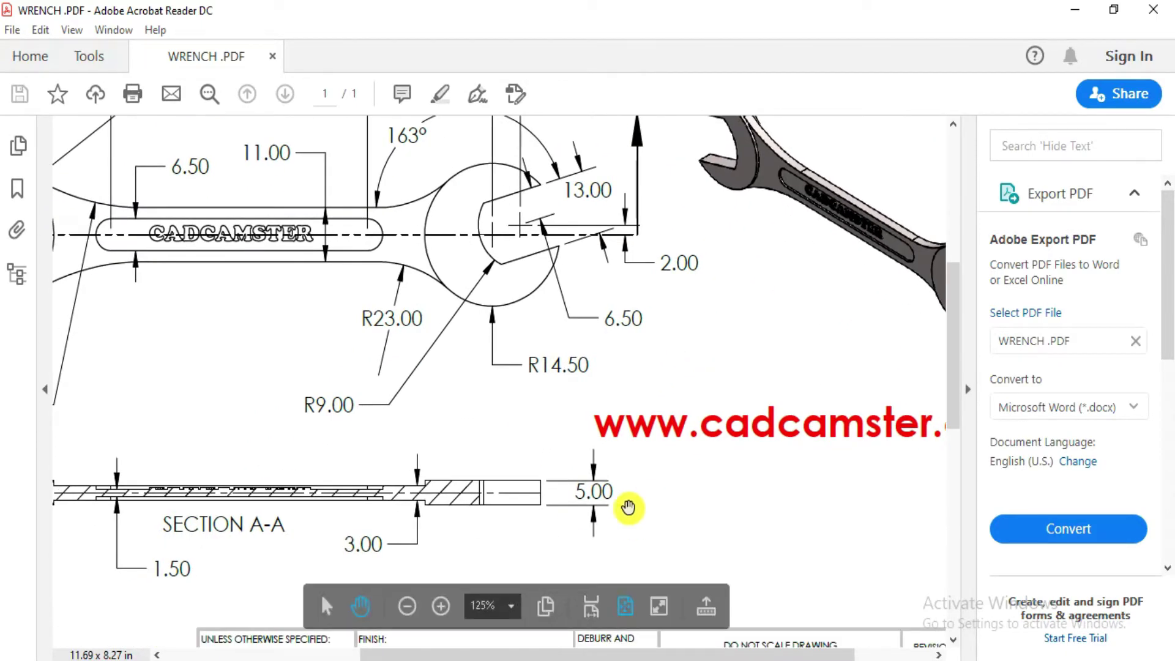
left_click_drag(572, 406, 656, 402)
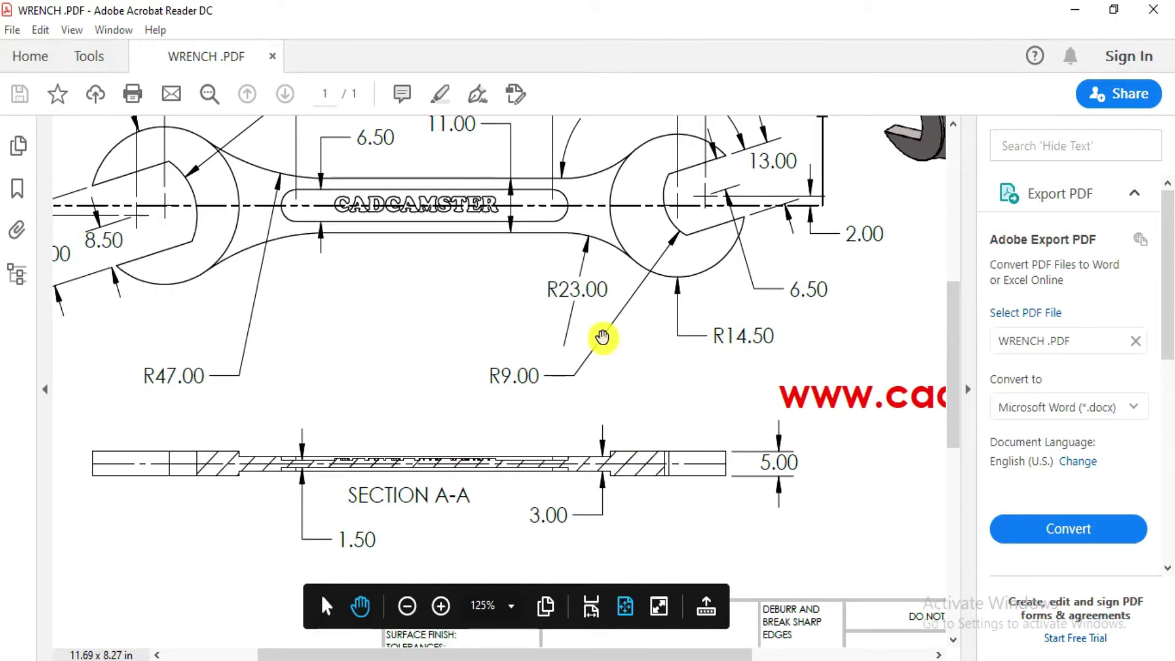
left_click_drag(602, 338, 399, 421)
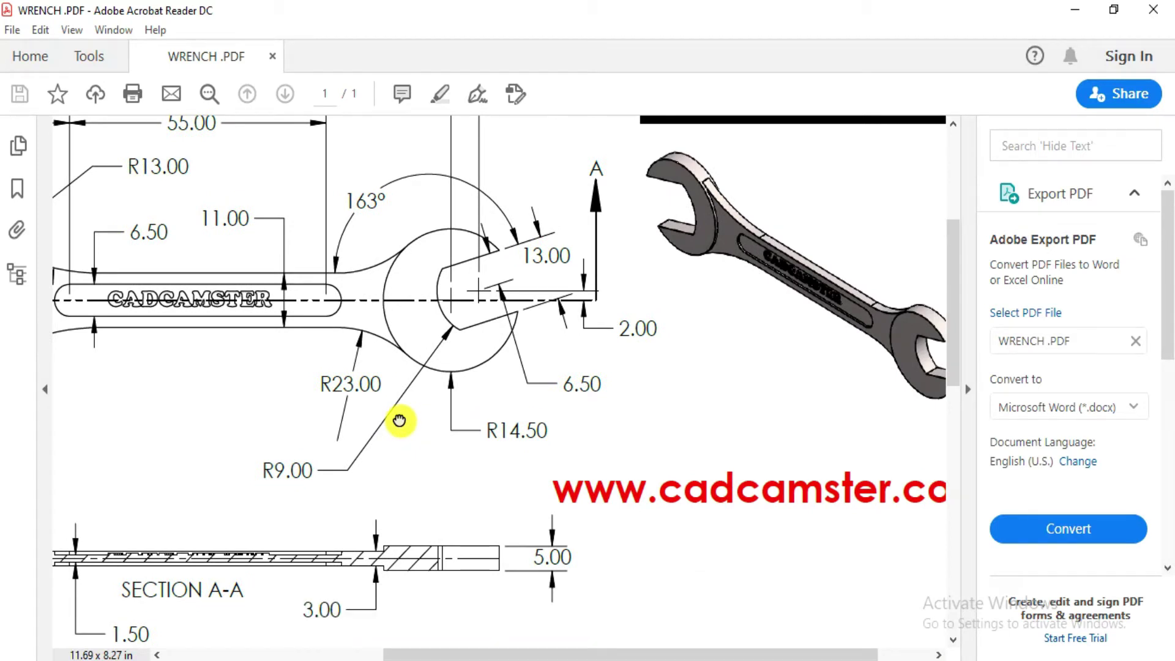
scroll(399, 421, "down", 1)
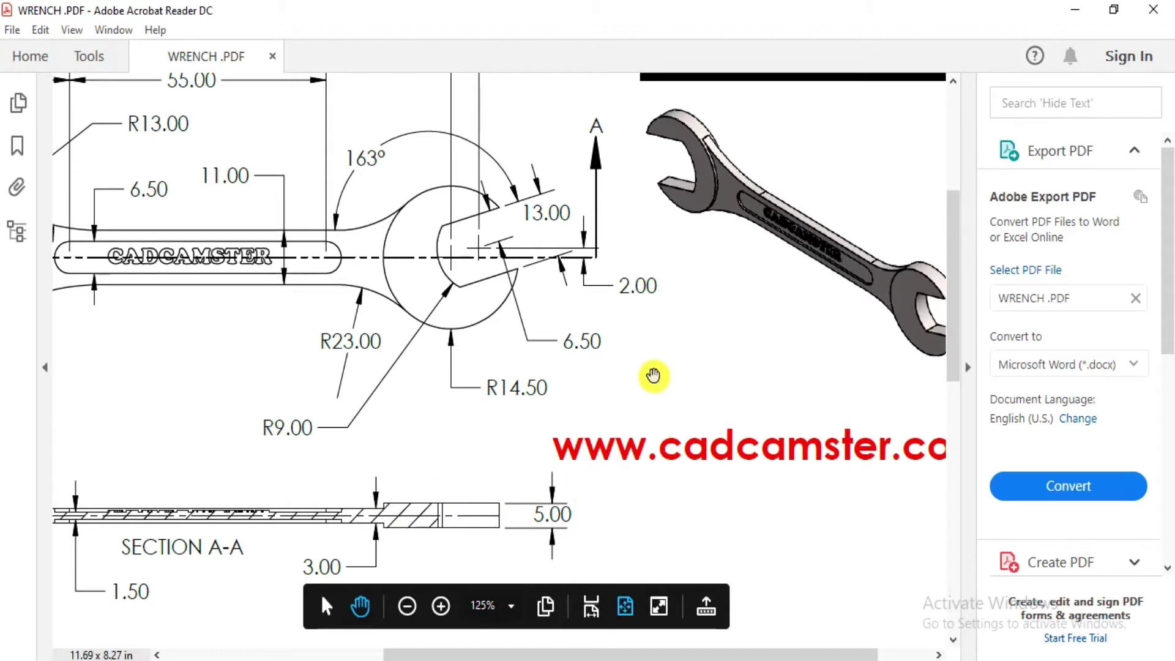
left_click_drag(629, 376, 532, 496)
mouse_move(482, 441)
left_mouse_down()
mouse_move(700, 398)
mouse_move(554, 398)
left_mouse_up()
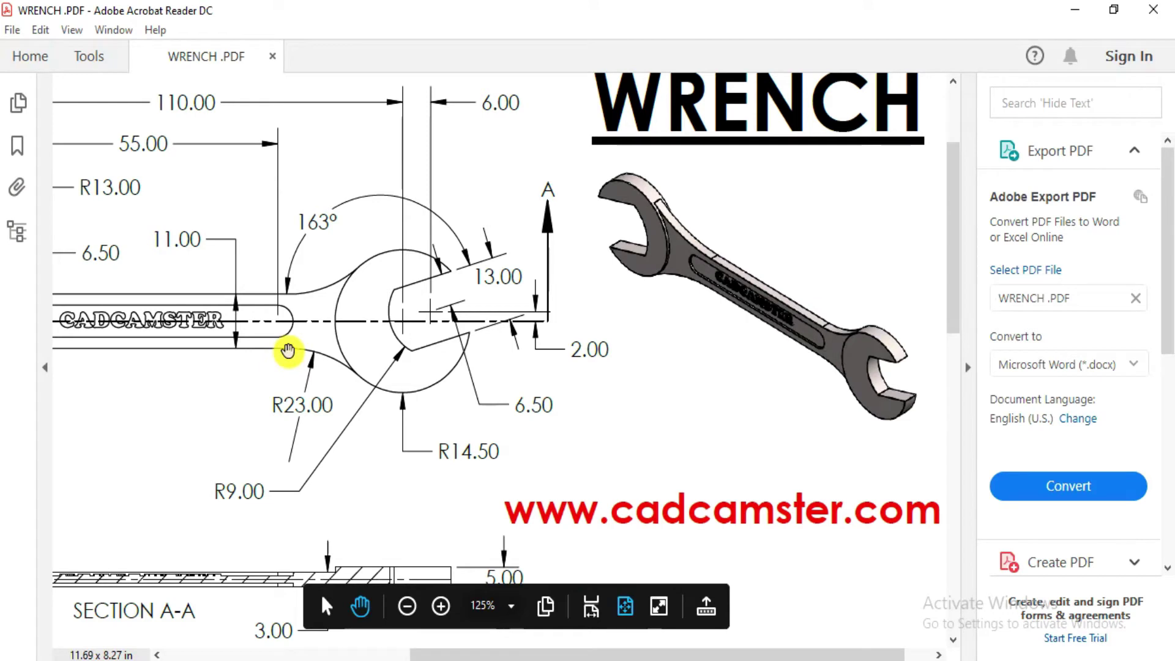
left_click_drag(288, 349, 485, 324)
Enlarge and center Section A-A on its 1.50 and 3.00 thickness dimensions.
left_click_drag(446, 380, 452, 254)
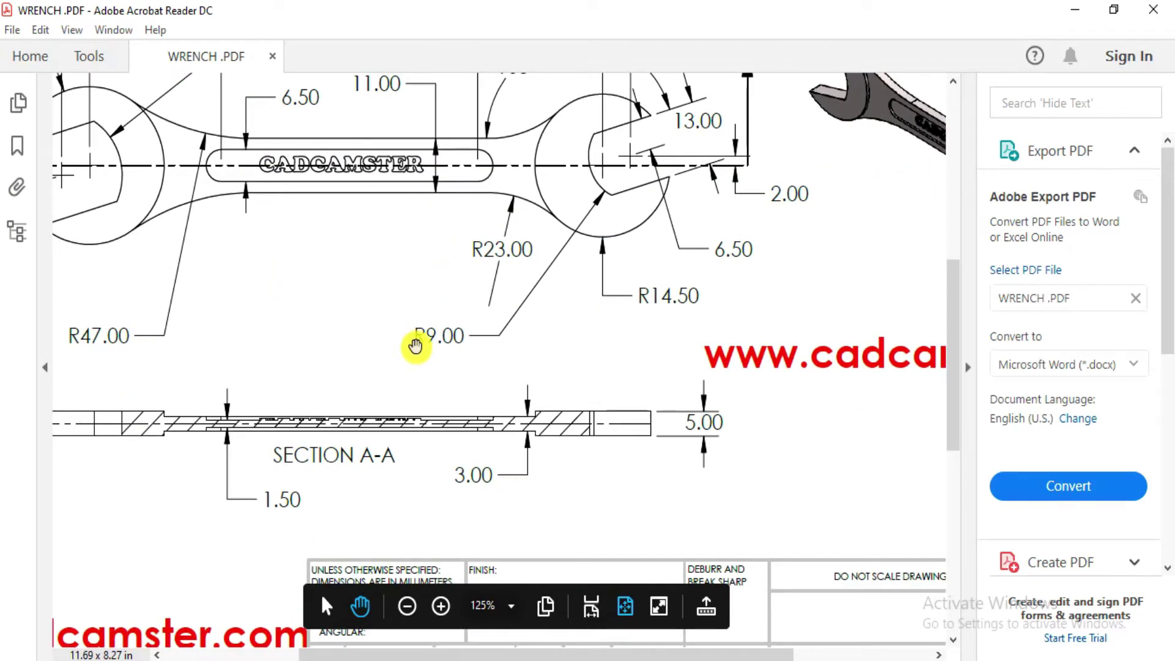
scroll(409, 409, "up", 1, "ctrl")
scroll(413, 426, "up", 1, "ctrl")
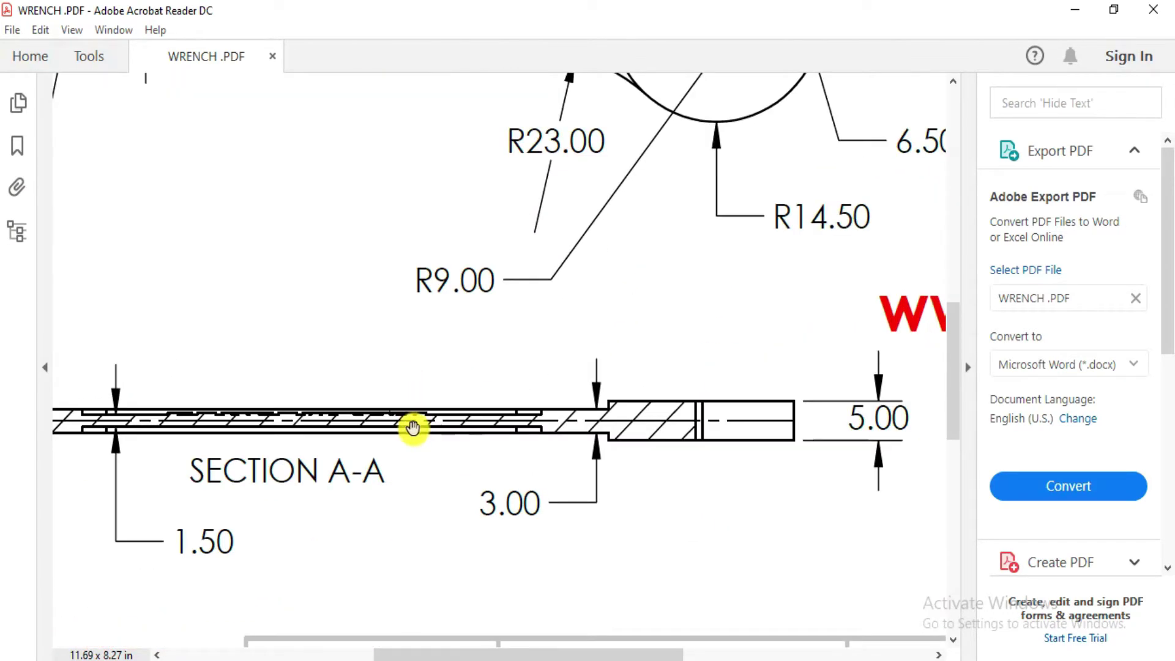
left_click_drag(412, 427, 494, 427)
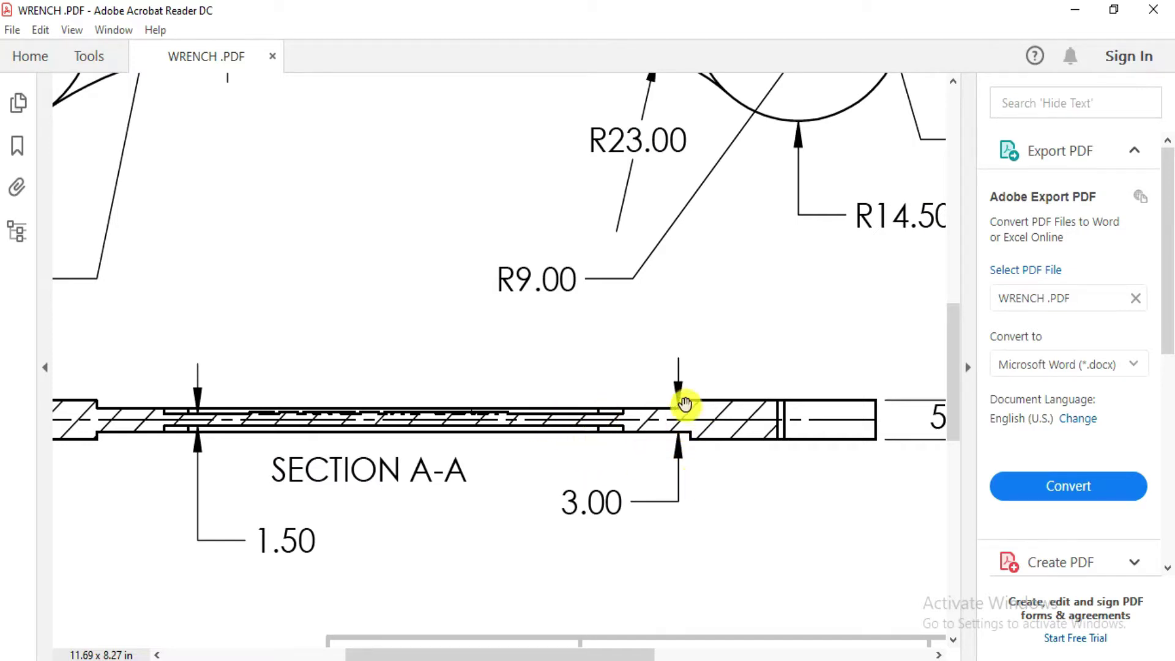
left_click_drag(543, 498, 577, 490)
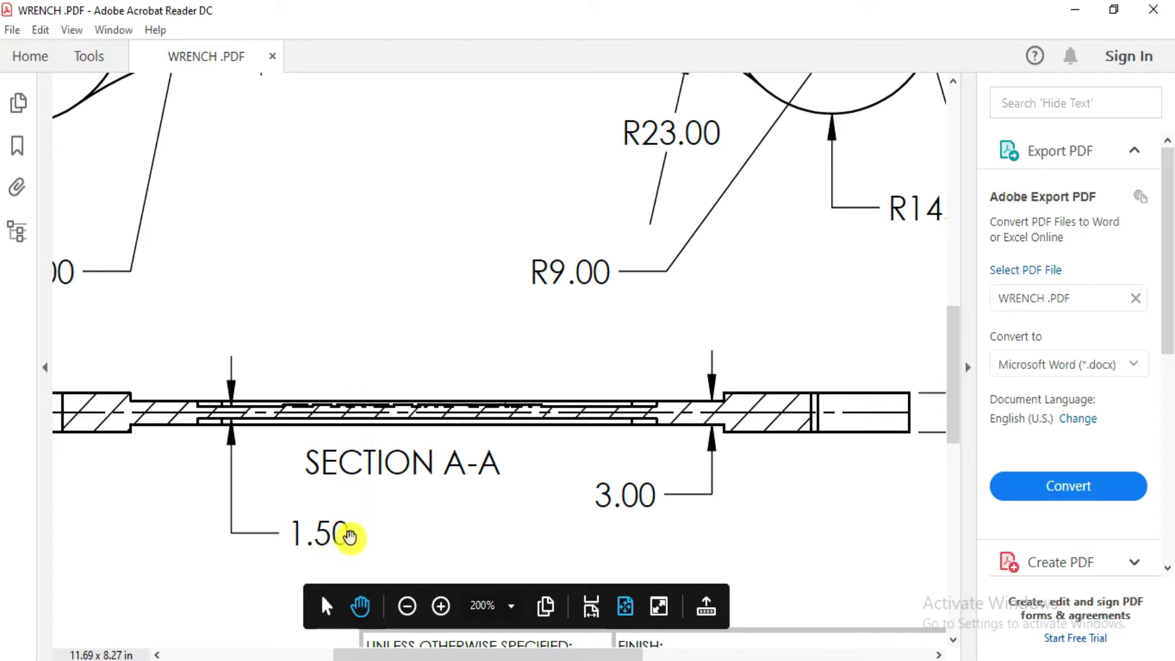
Pan to the R13.00, 163°, R23.00 and CADCAMSTER slot dimensions and the 3D wrench image.
scroll(451, 516, "up", 1)
scroll(651, 507, "right", 2)
scroll(651, 506, "up", 1)
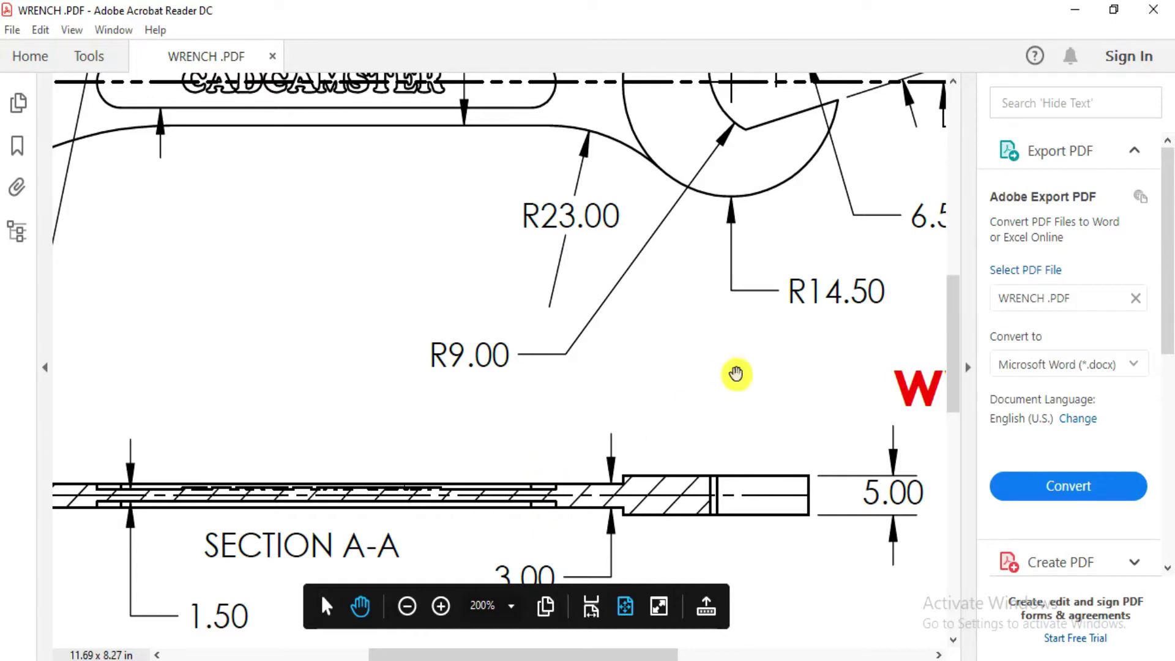
left_click_drag(736, 373, 704, 621)
scroll(589, 356, "right", 5)
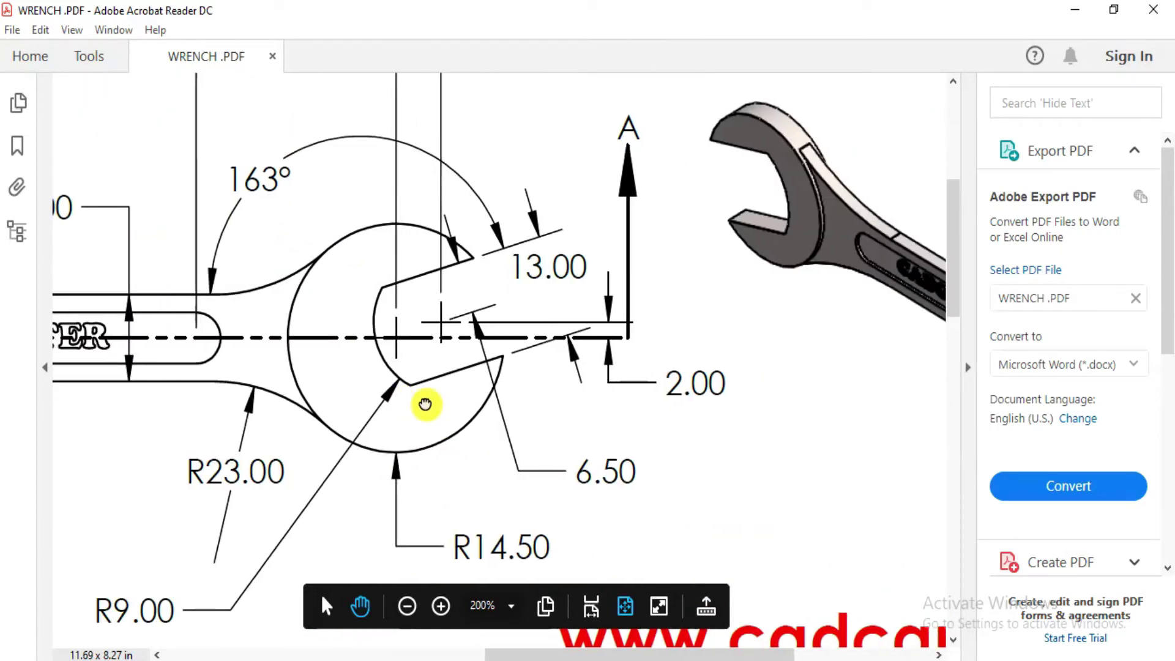
scroll(419, 398, "right", 1)
left_click_drag(820, 352, 653, 341)
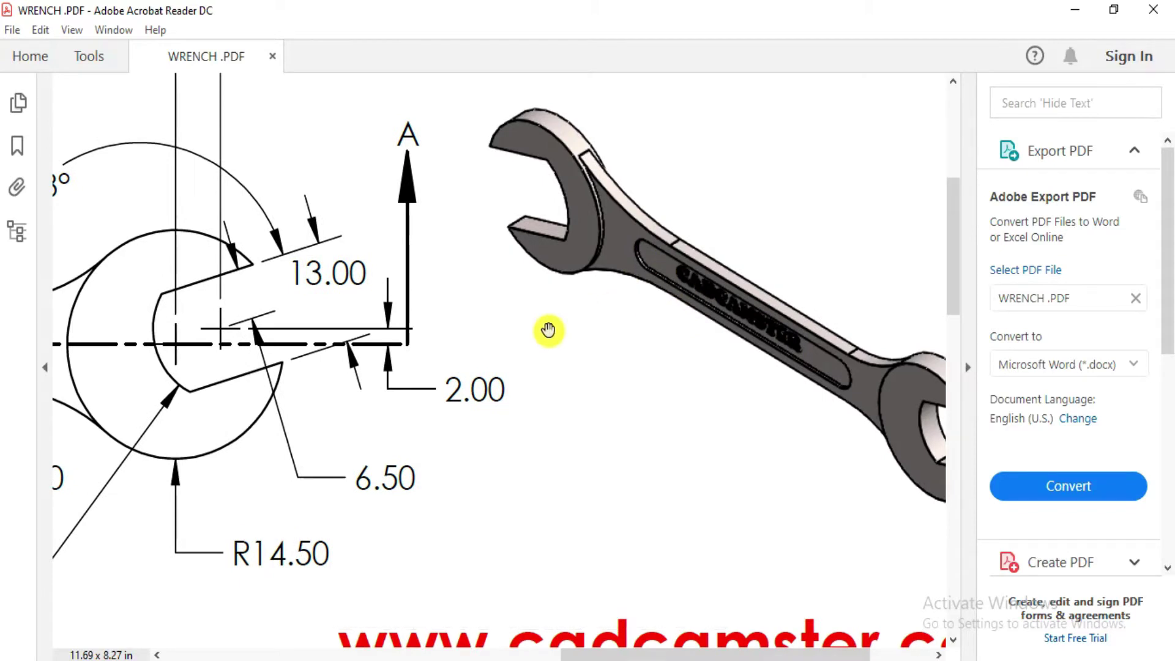
left_click_drag(540, 339, 688, 263)
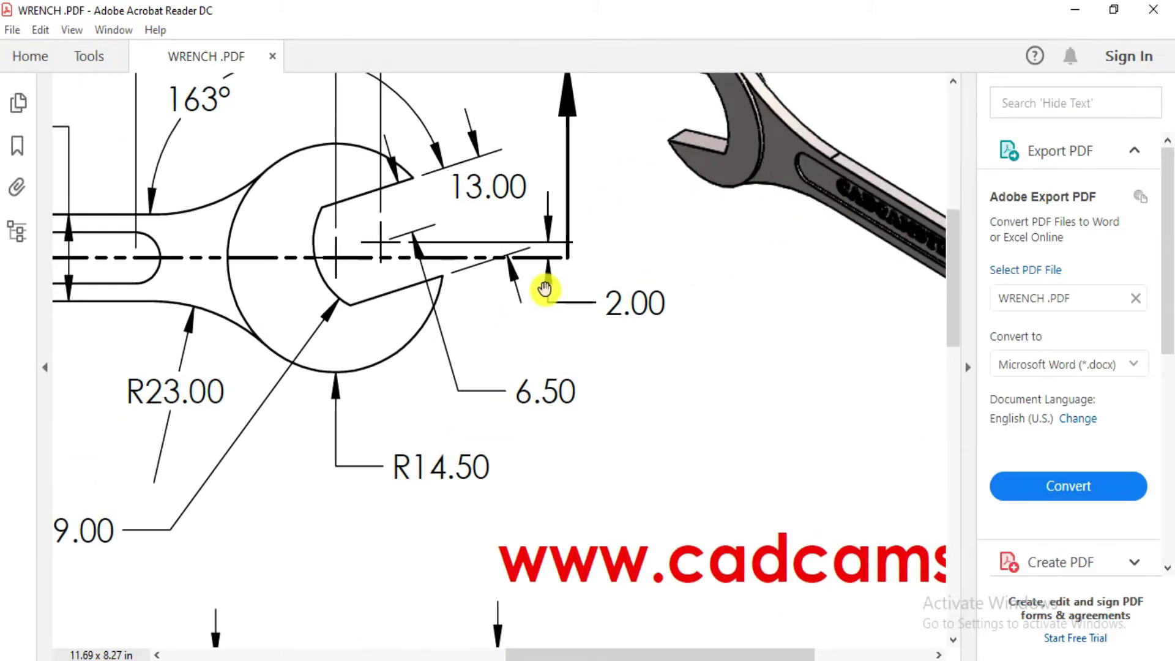
Examine the 163°, 11.00 and R9.00 dimensions around the right jaw opening.
scroll(545, 289, "down", 2, "ctrl")
scroll(429, 282, "up", 3, "ctrl")
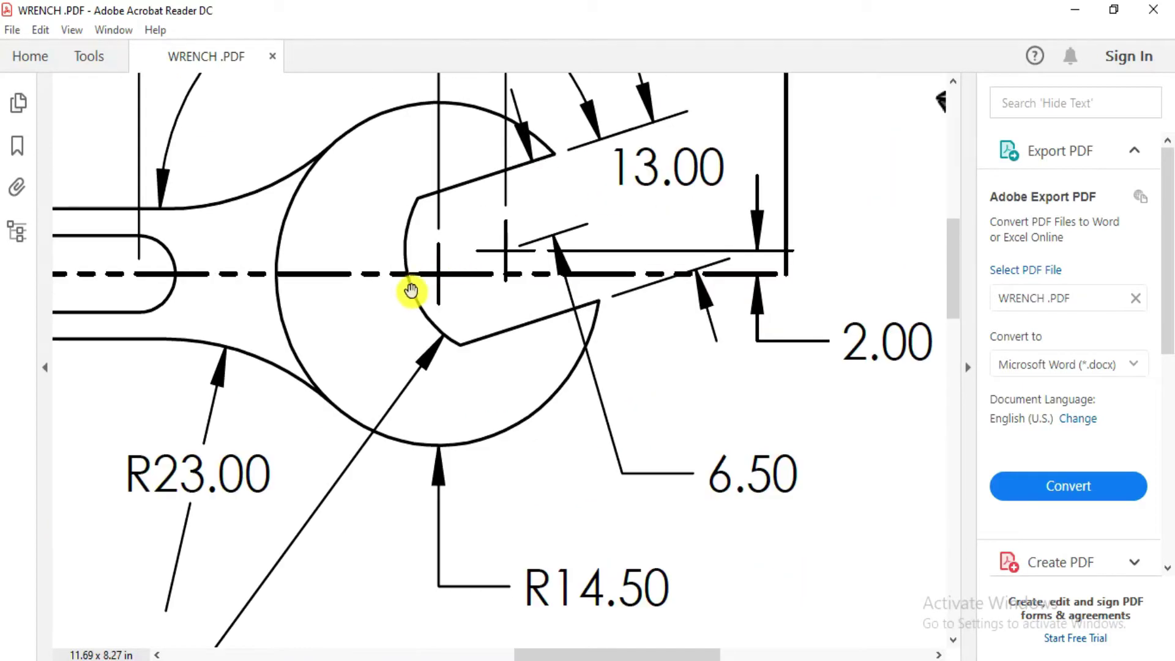
scroll(455, 334, "down", 1, "ctrl")
left_click_drag(453, 325, 563, 358)
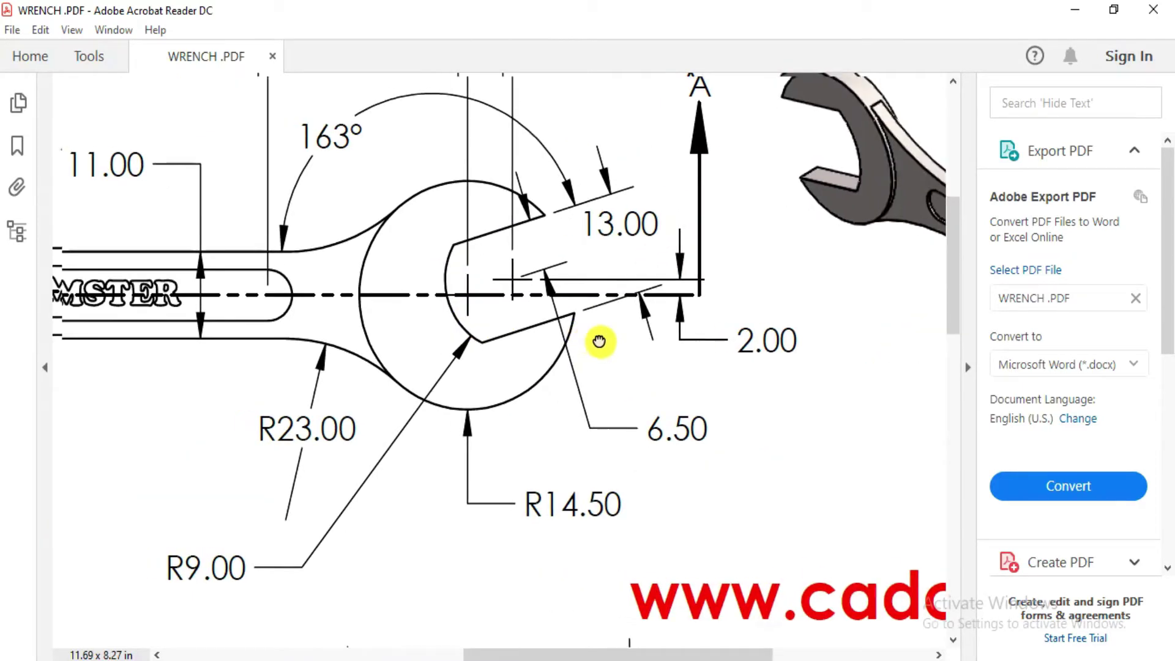
scroll(637, 341, "down", 1, "ctrl")
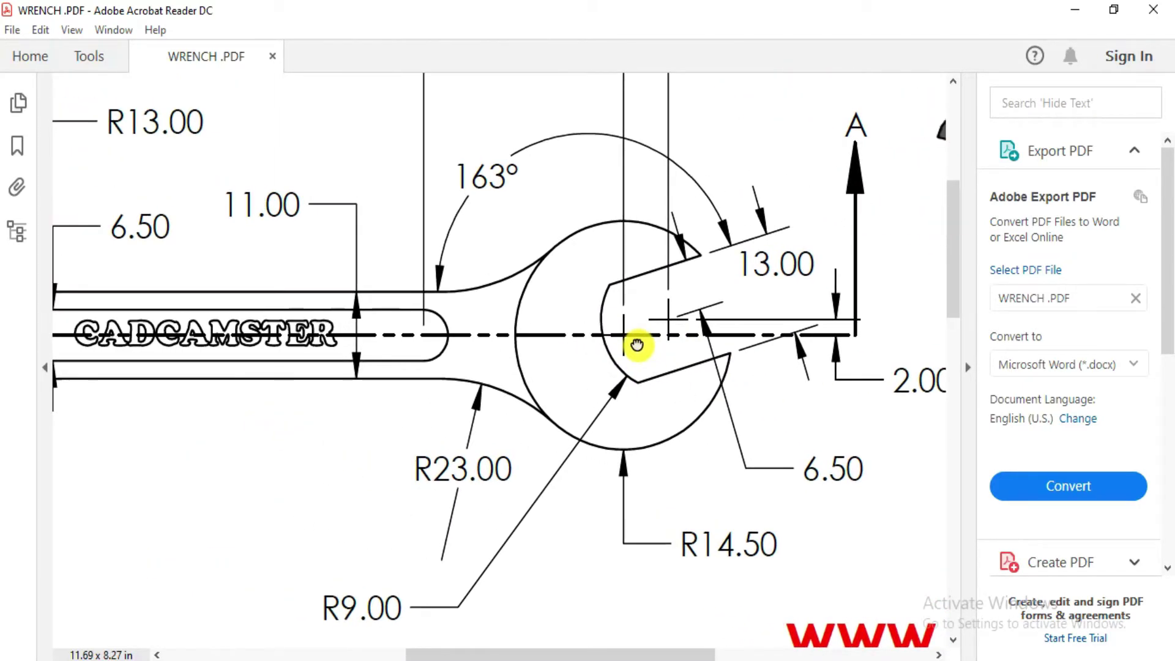
scroll(487, 362, "up", 1, "ctrl")
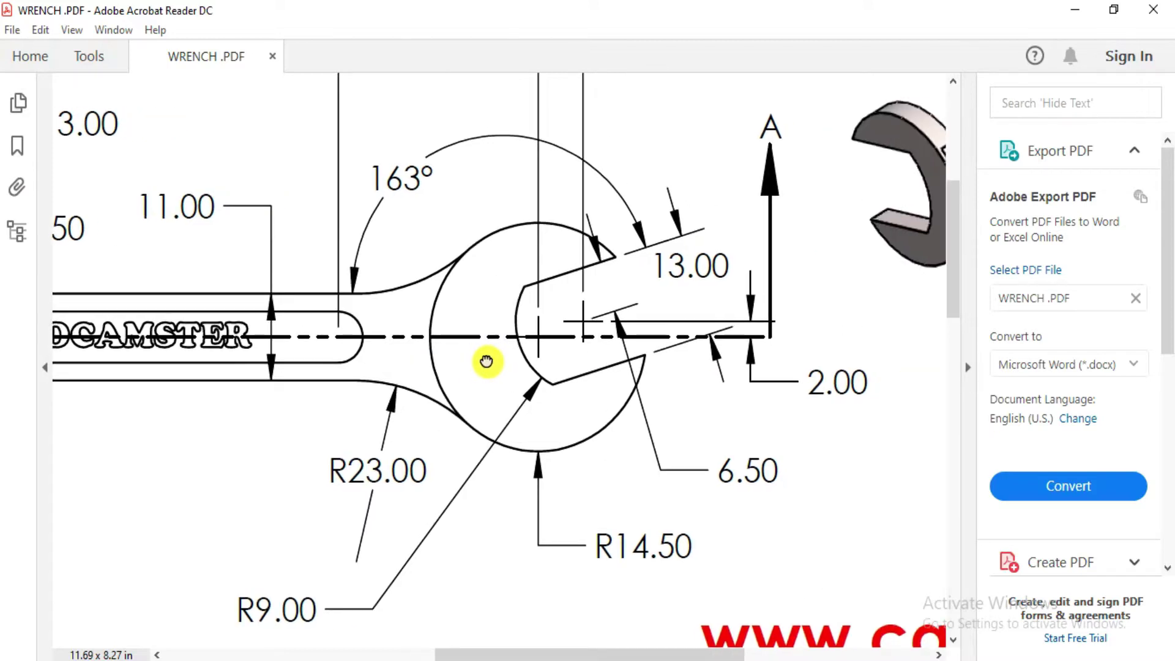
left_click_drag(463, 367, 514, 322)
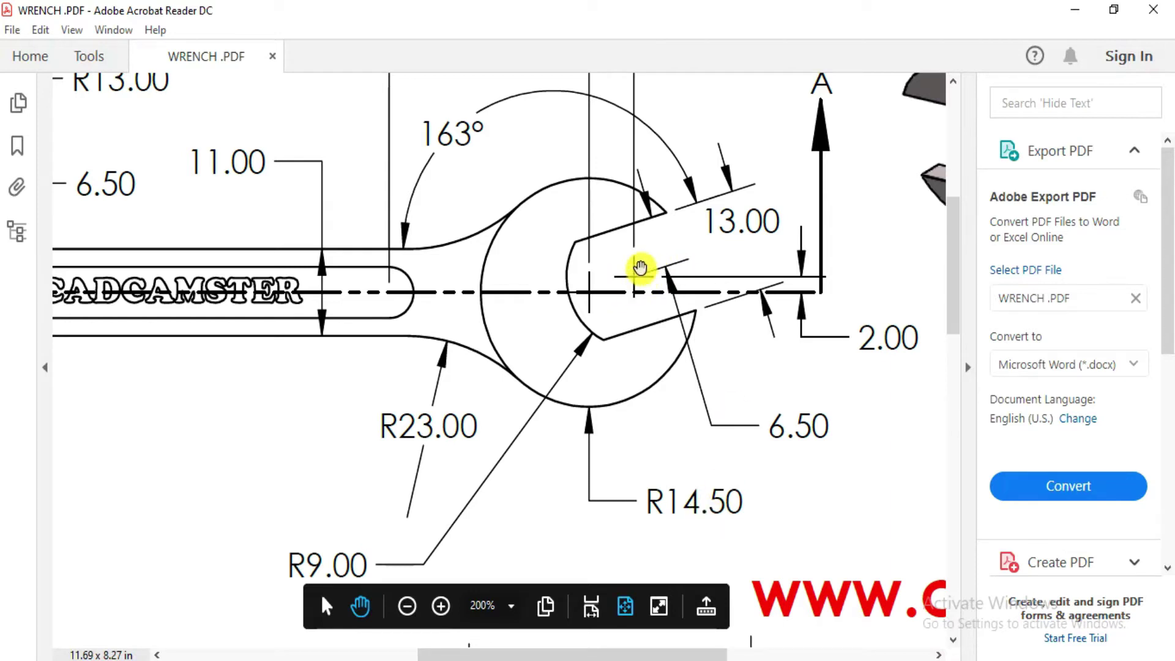
left_click_drag(649, 282, 652, 303)
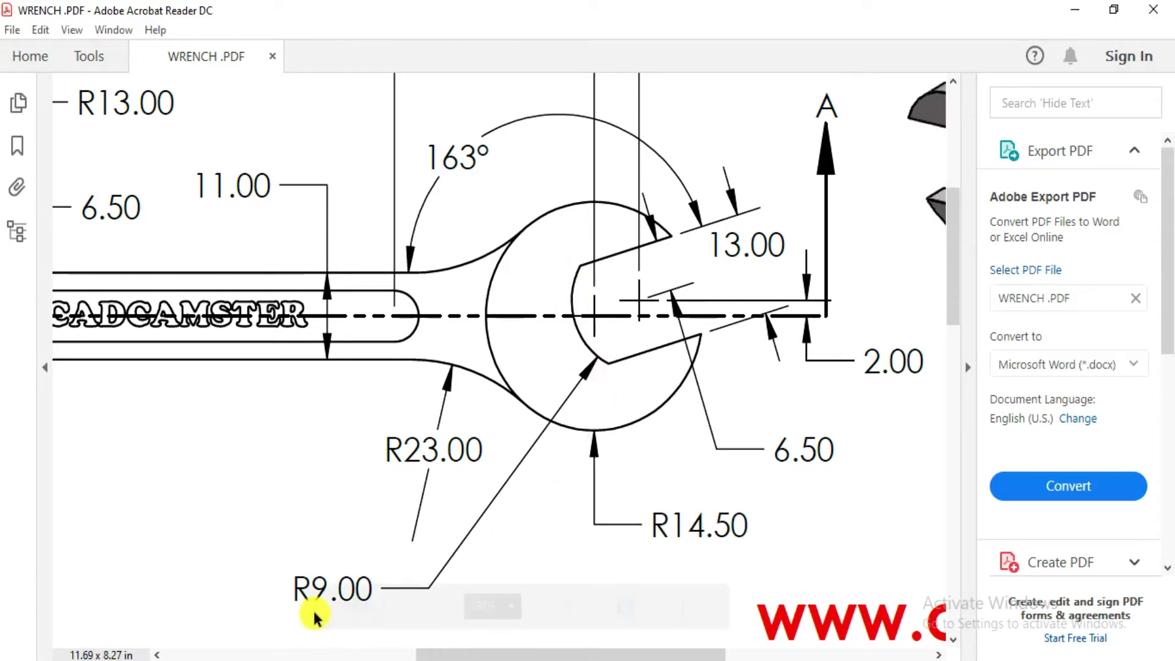
Pan along the handle to the R16.00, 28.25 and 110.00 dimensions and CADCAMSTER text.
left_click_drag(389, 389, 865, 355)
mouse_move(373, 365)
left_mouse_down()
mouse_move(543, 376)
mouse_move(559, 417)
mouse_move(546, 433)
left_mouse_up()
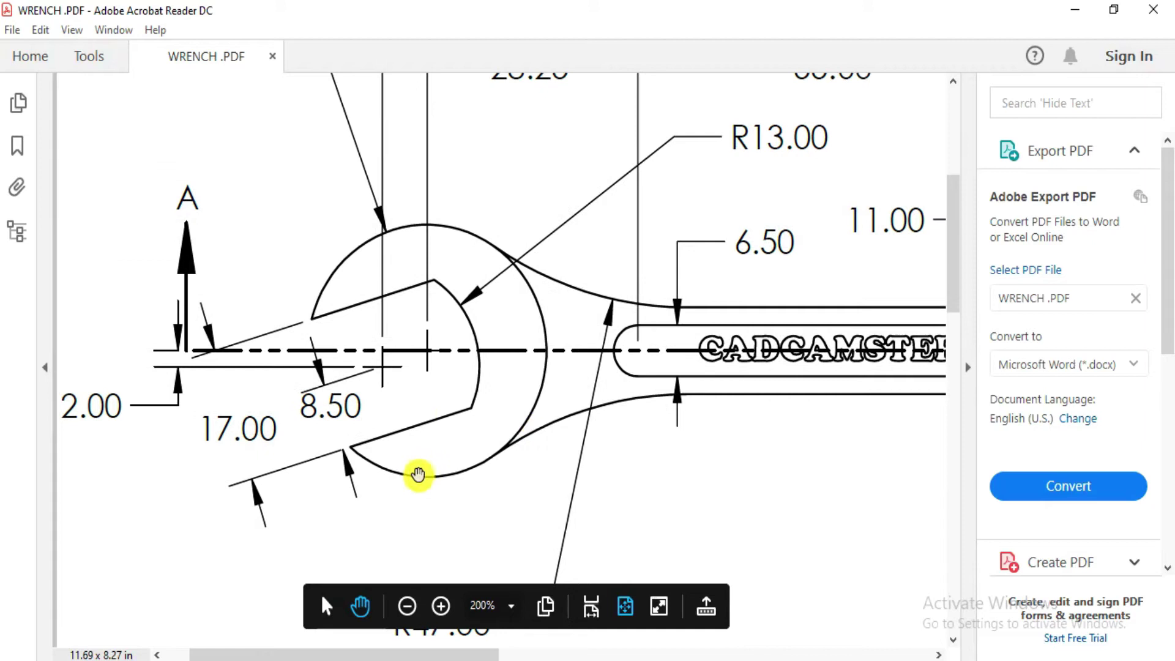
mouse_move(394, 288)
left_mouse_down()
mouse_move(509, 451)
mouse_move(487, 307)
left_mouse_up()
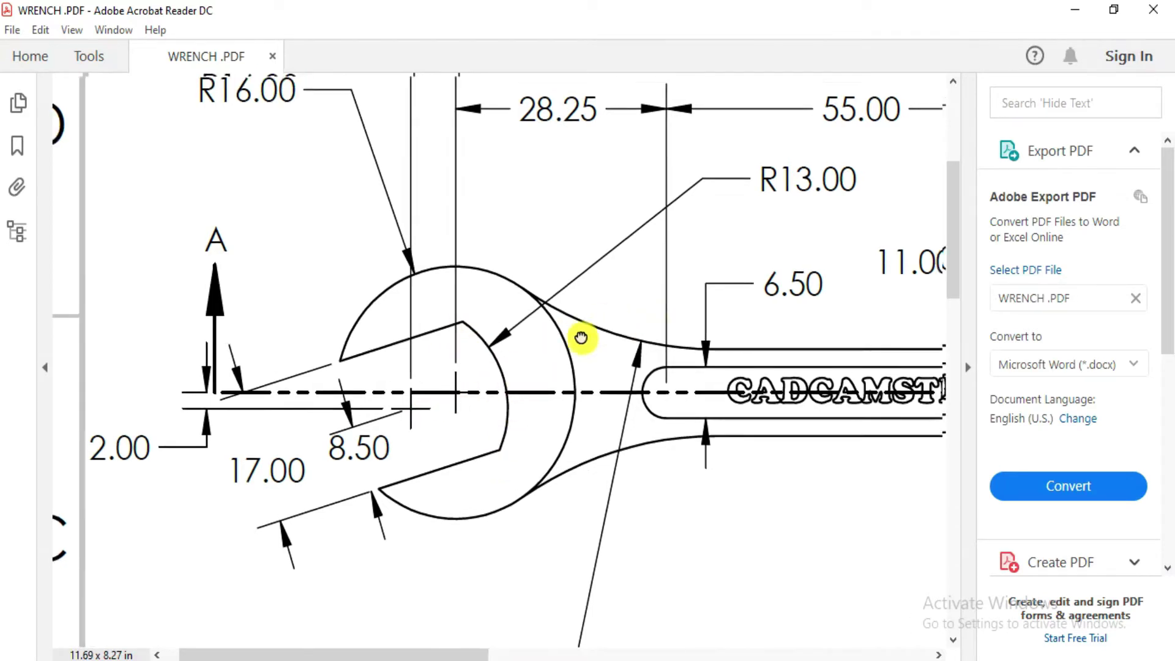
left_click_drag(568, 326, 522, 358)
scroll(331, 343, "right", 3)
scroll(351, 296, "down", 3)
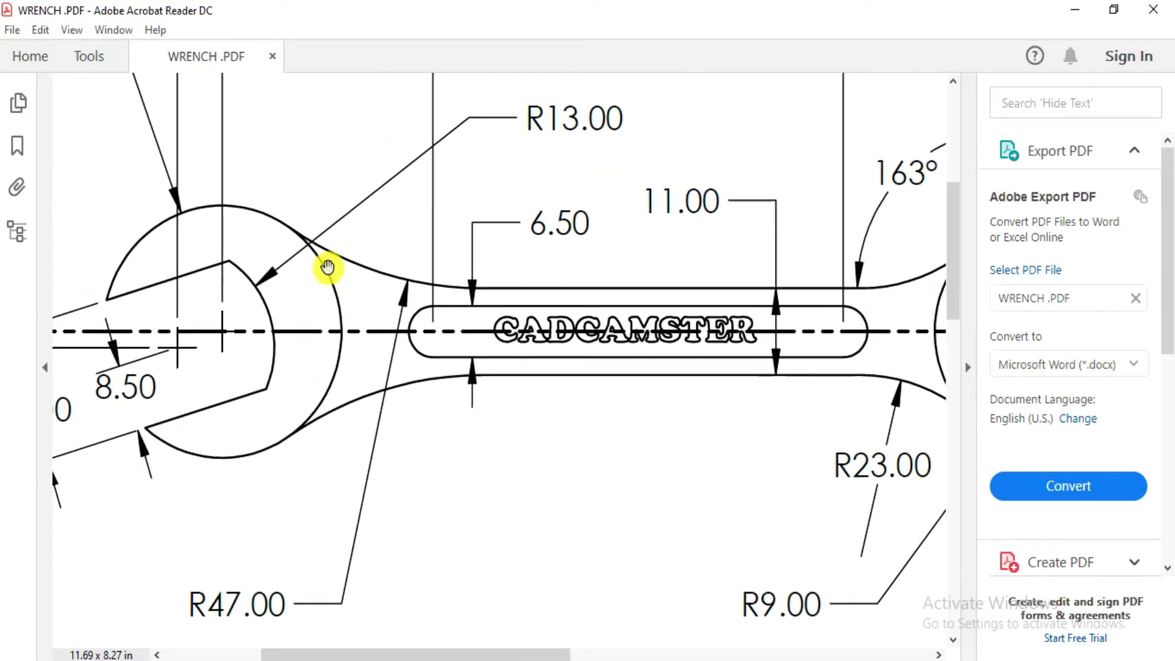
scroll(342, 202, "down", 3, "ctrl")
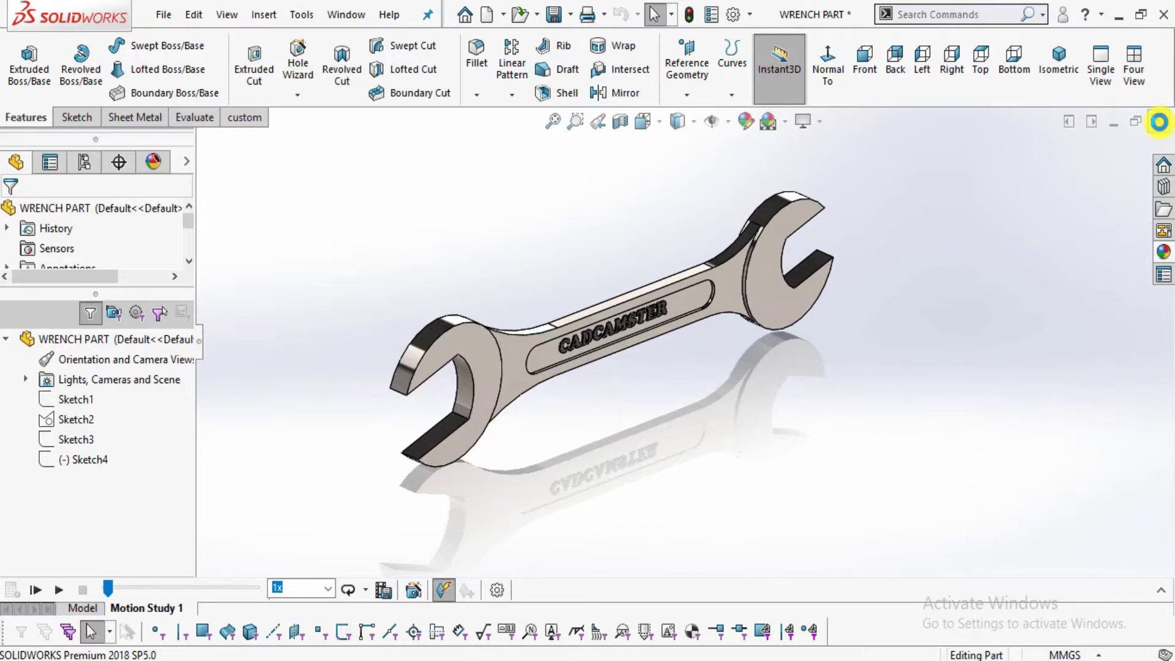
Close the wrench part without saving and create a new Part document.
left_click(1159, 121)
left_click(484, 318)
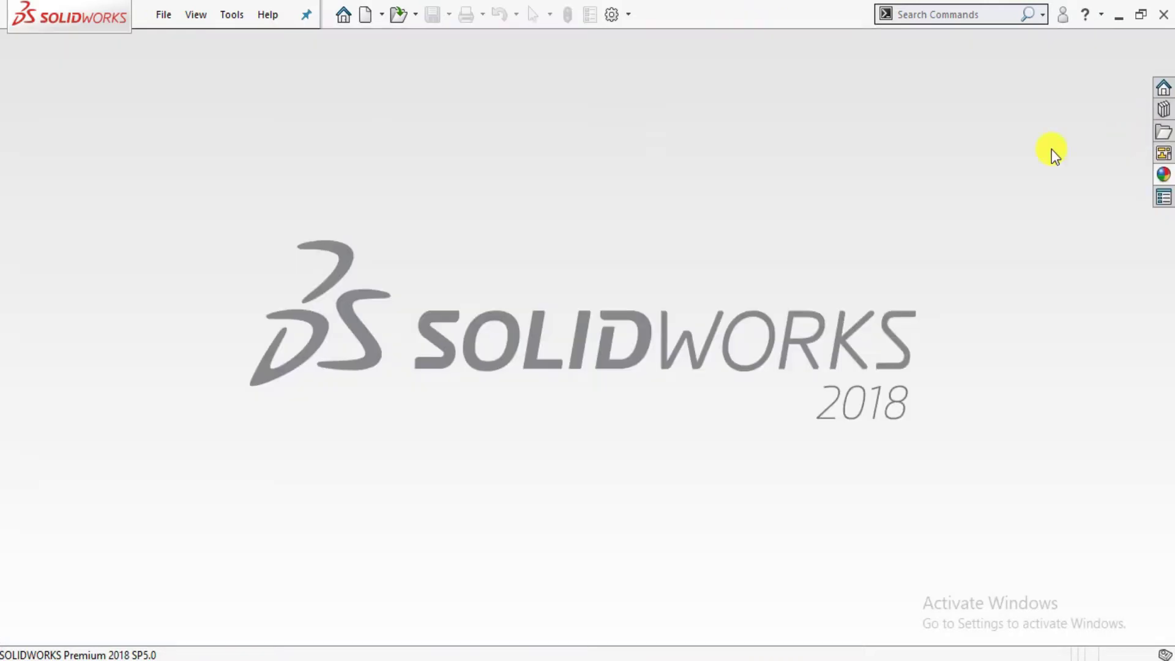
left_click(164, 17)
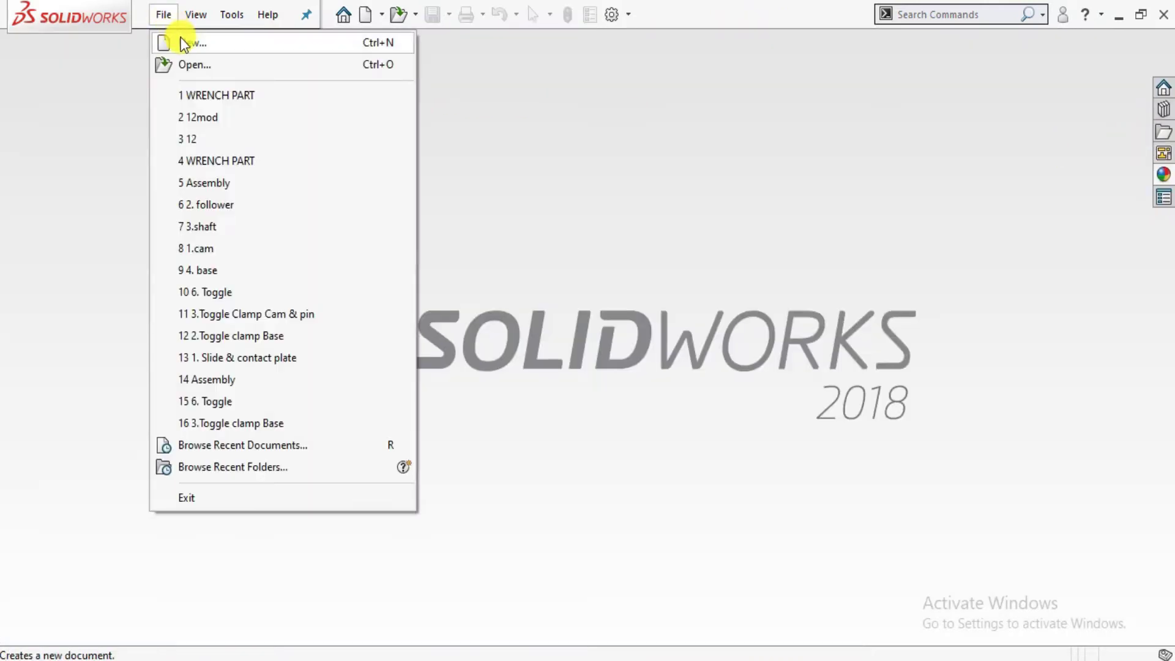
left_click(183, 44)
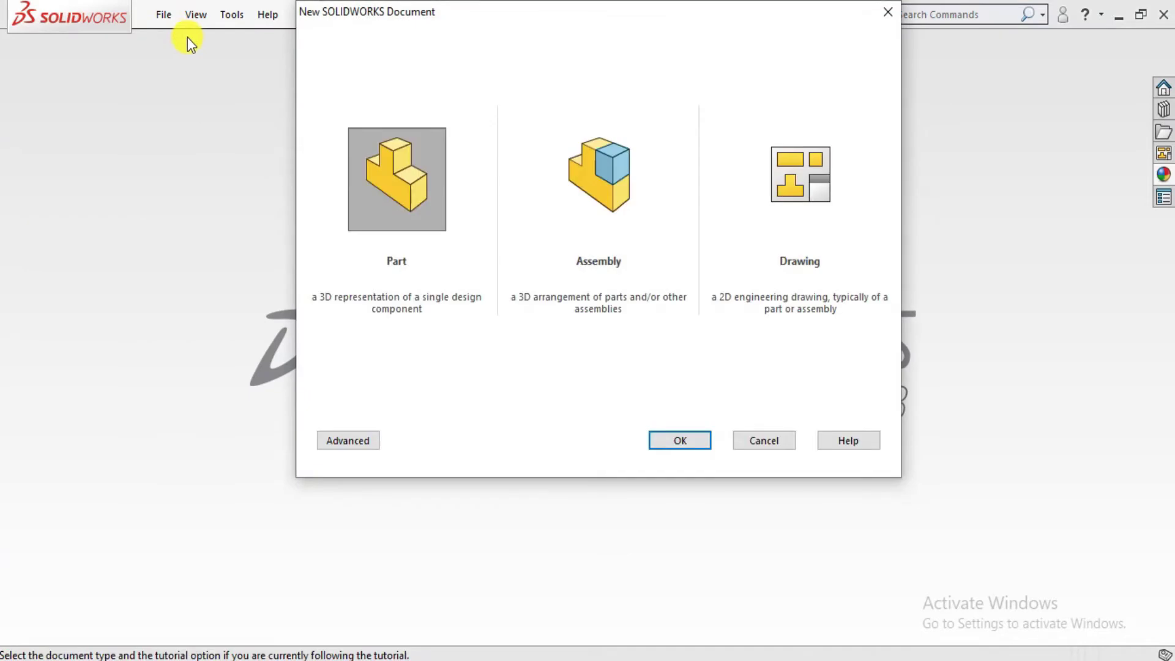
left_click(704, 442)
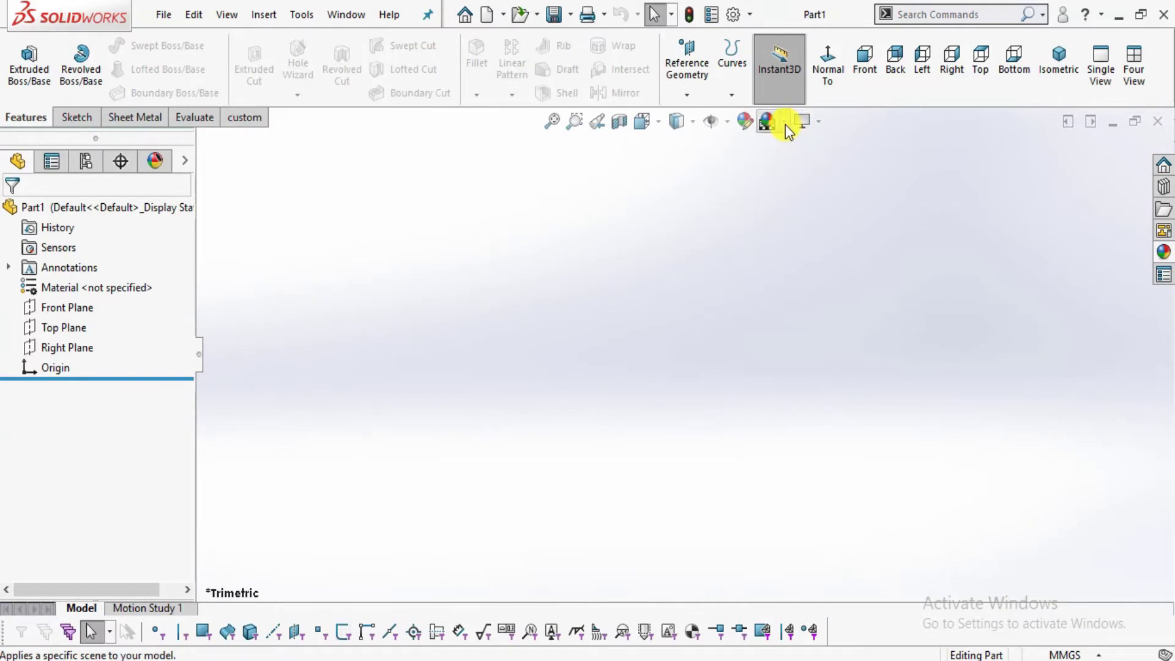
Apply the Plain White scene and keep MMGS millimetre units.
left_click(785, 124)
left_click(807, 57)
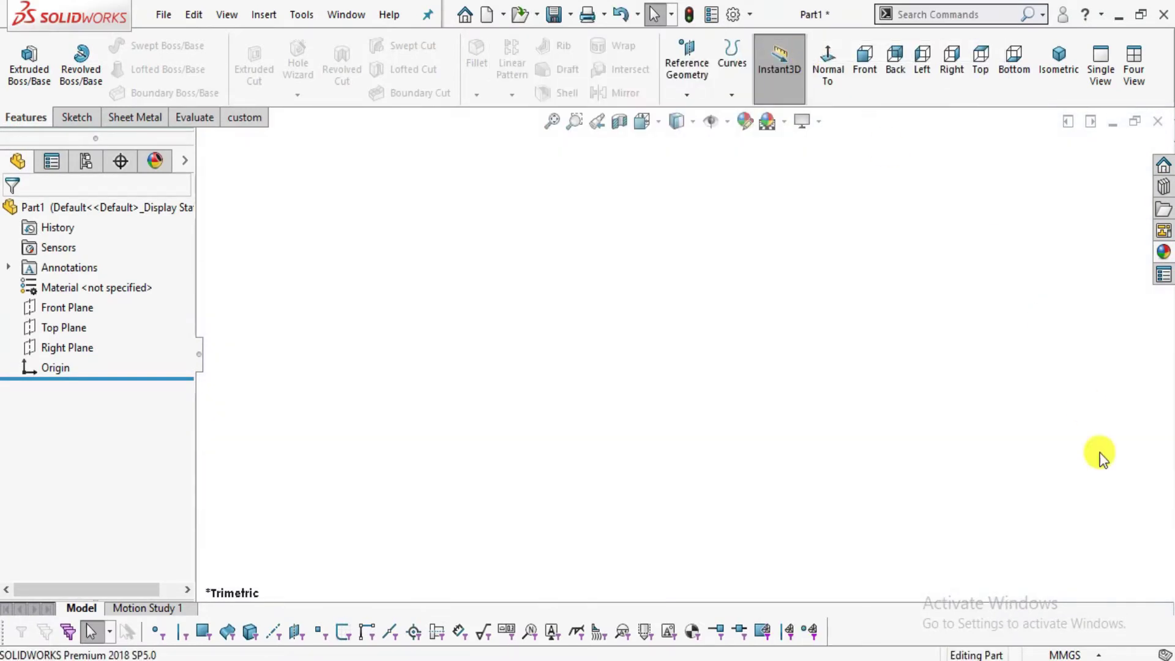
left_click(1070, 655)
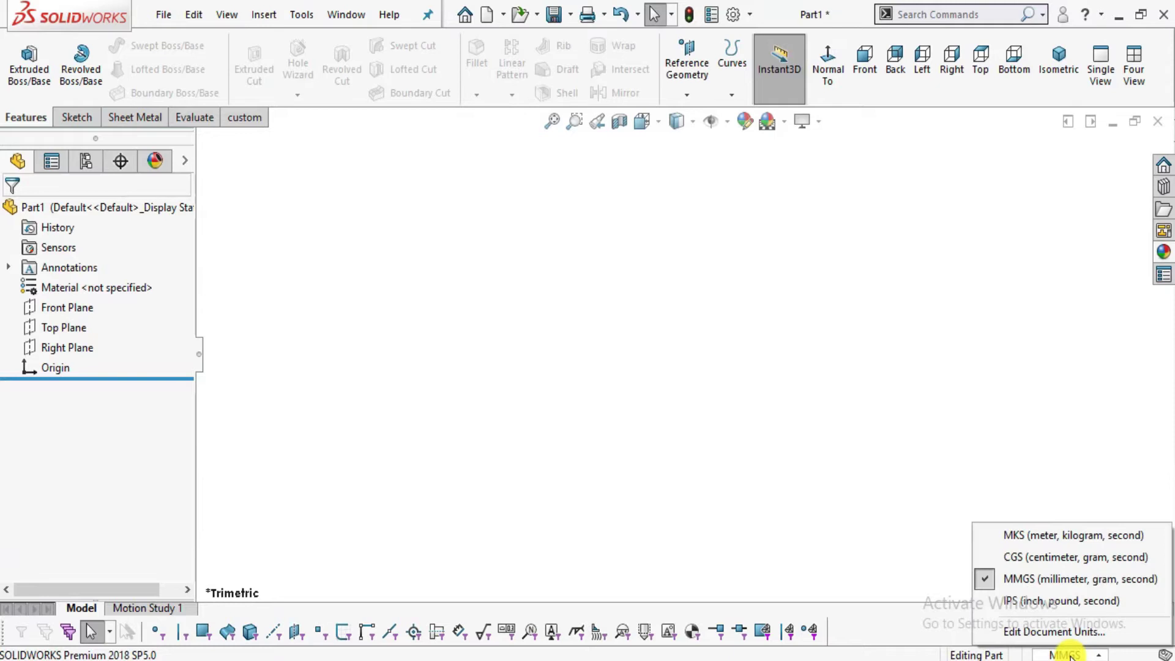
left_click(1044, 580)
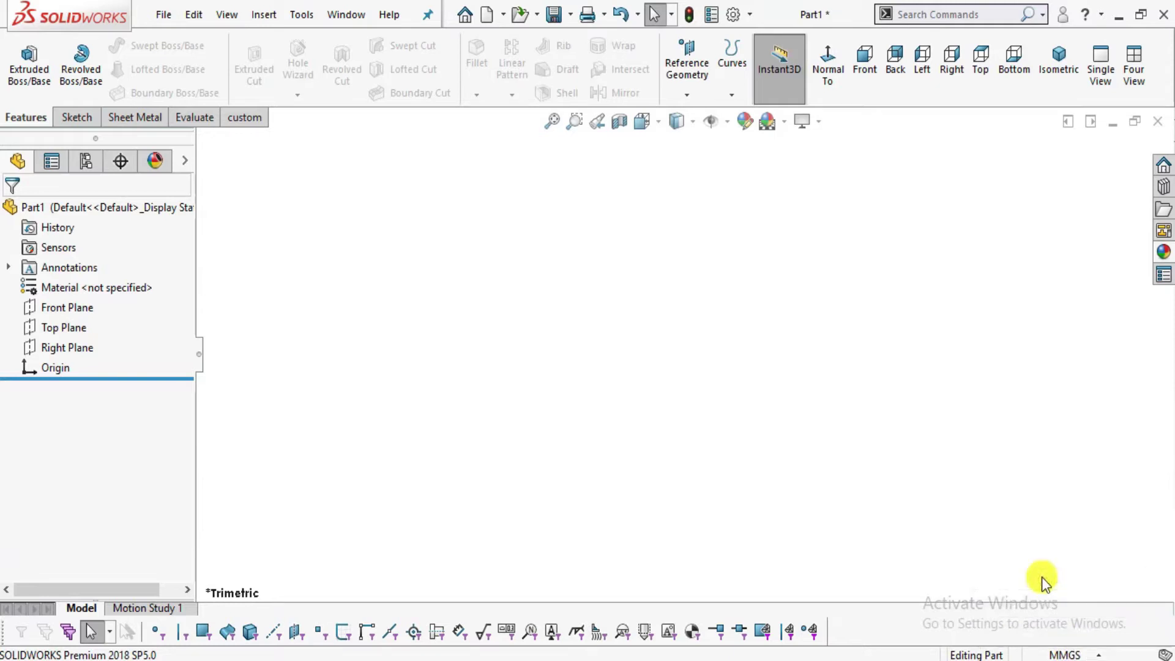
Start a new sketch on the Front Plane, viewed Normal To.
left_click(60, 308)
left_click(835, 69)
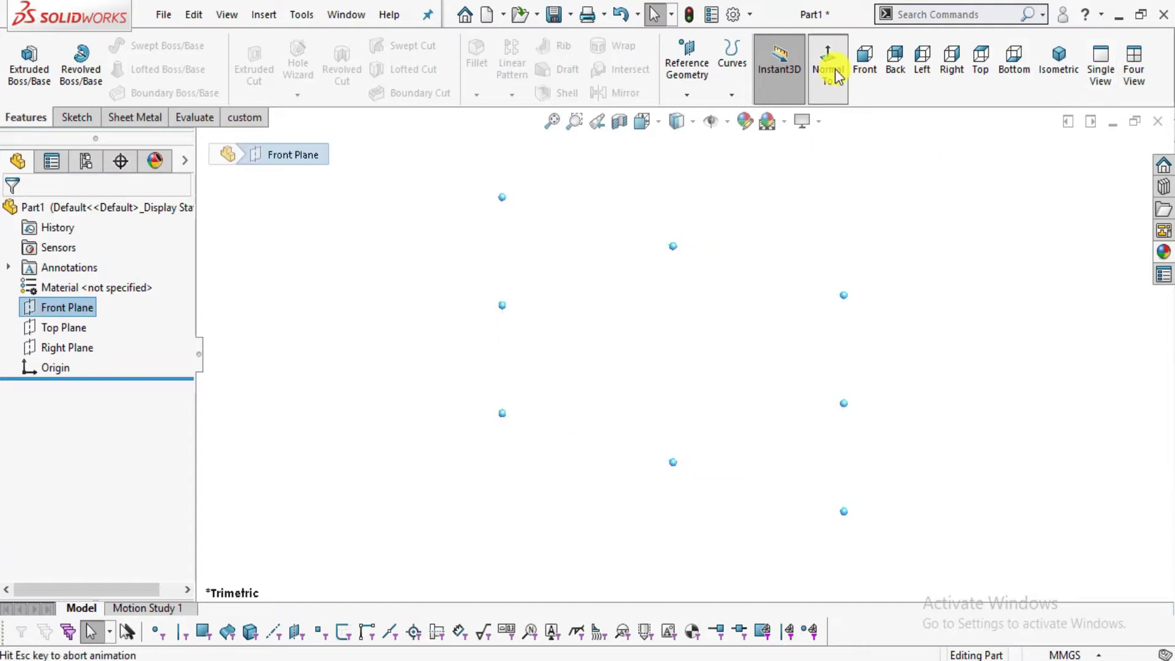
left_click(81, 120)
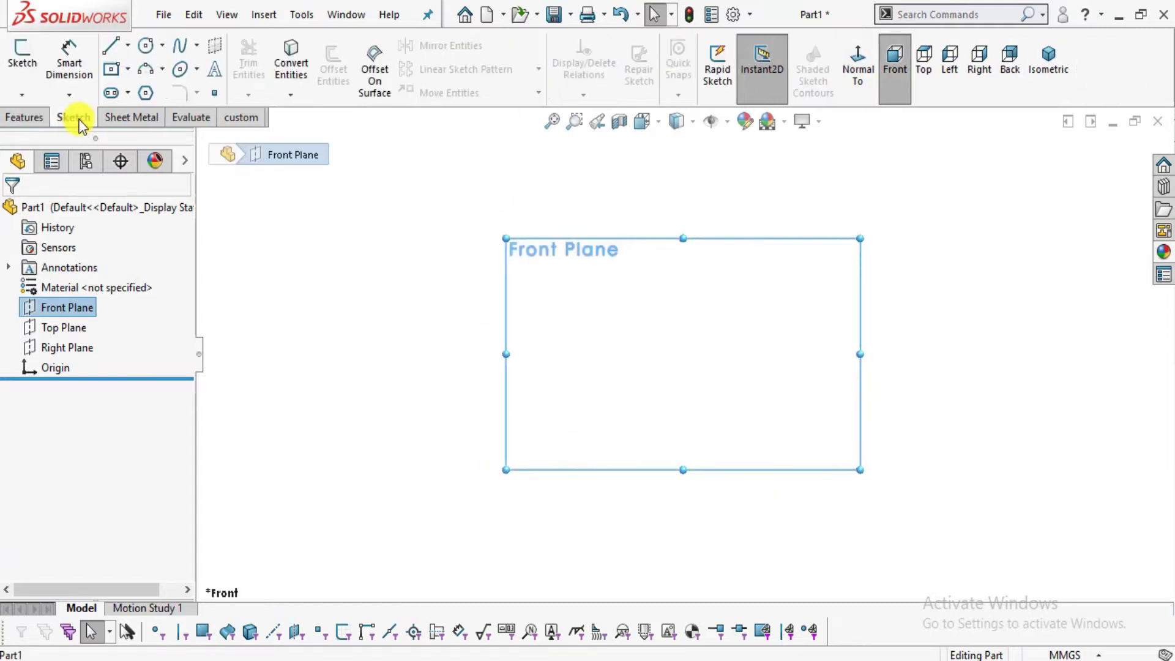
left_click(27, 66)
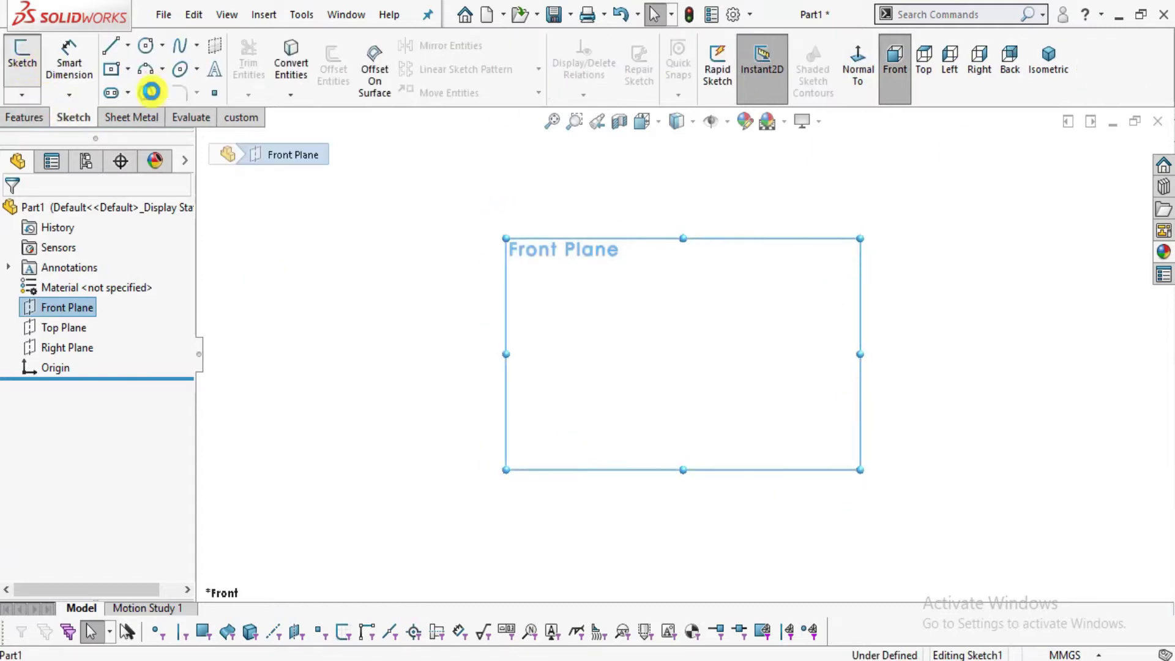
Zoom the wrench PDF to read the 110.00 and 28.25 dimensions, then return to SOLIDWORKS.
key("alt+Tab")
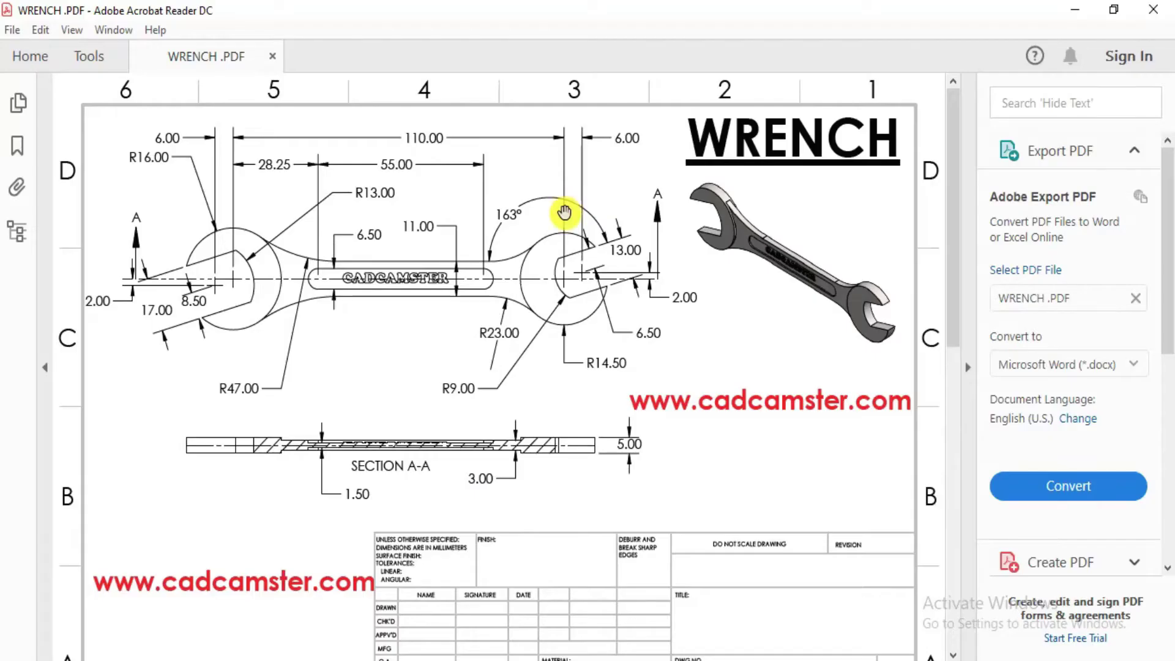
scroll(306, 281, "up", 1, "ctrl")
scroll(292, 279, "up", 1, "ctrl")
scroll(361, 324, "up", 1)
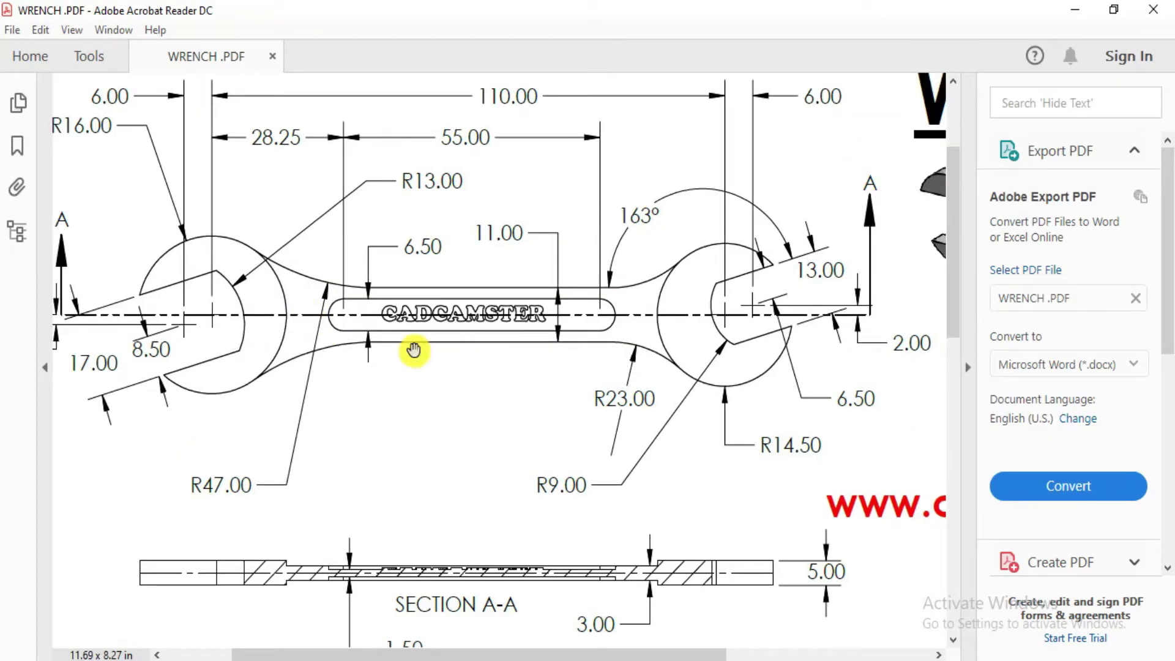
scroll(520, 383, "up", 2)
scroll(410, 423, "up", 1)
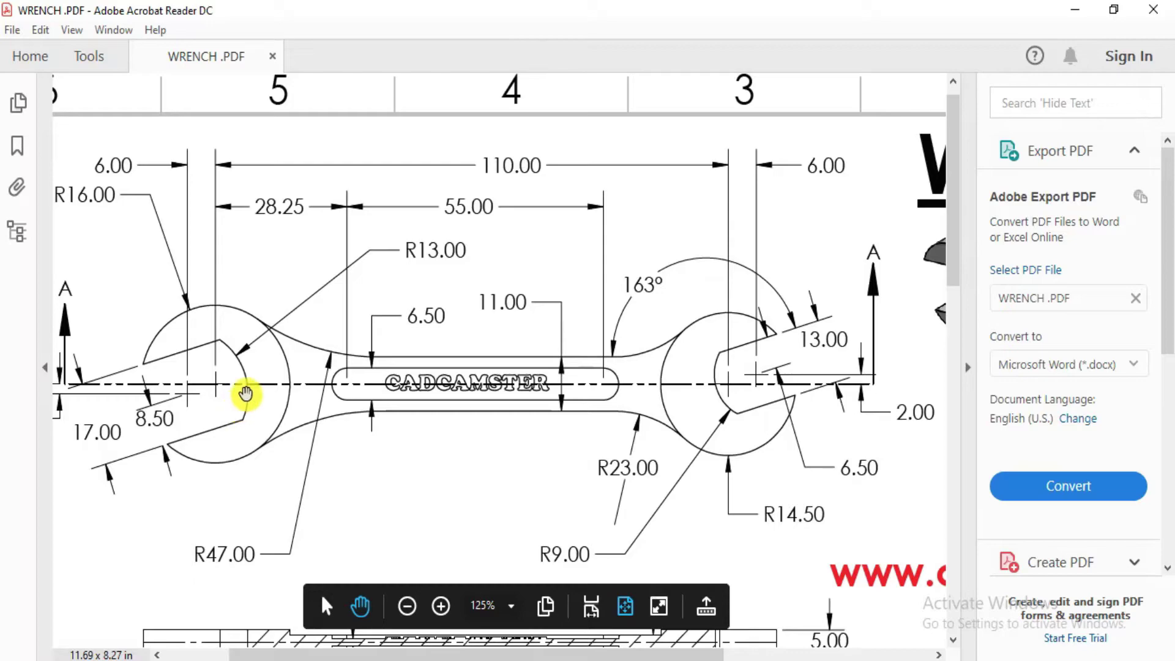
key("alt+Tab")
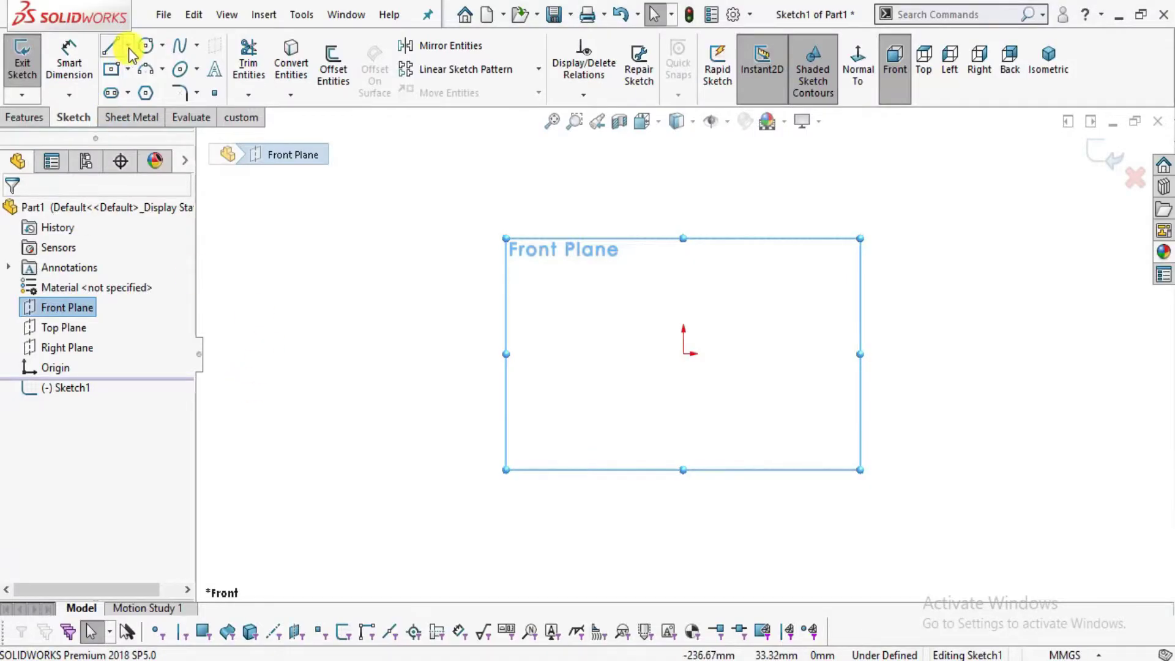
Draw a horizontal centreline starting at the sketch origin.
left_click(128, 46)
left_click(130, 92)
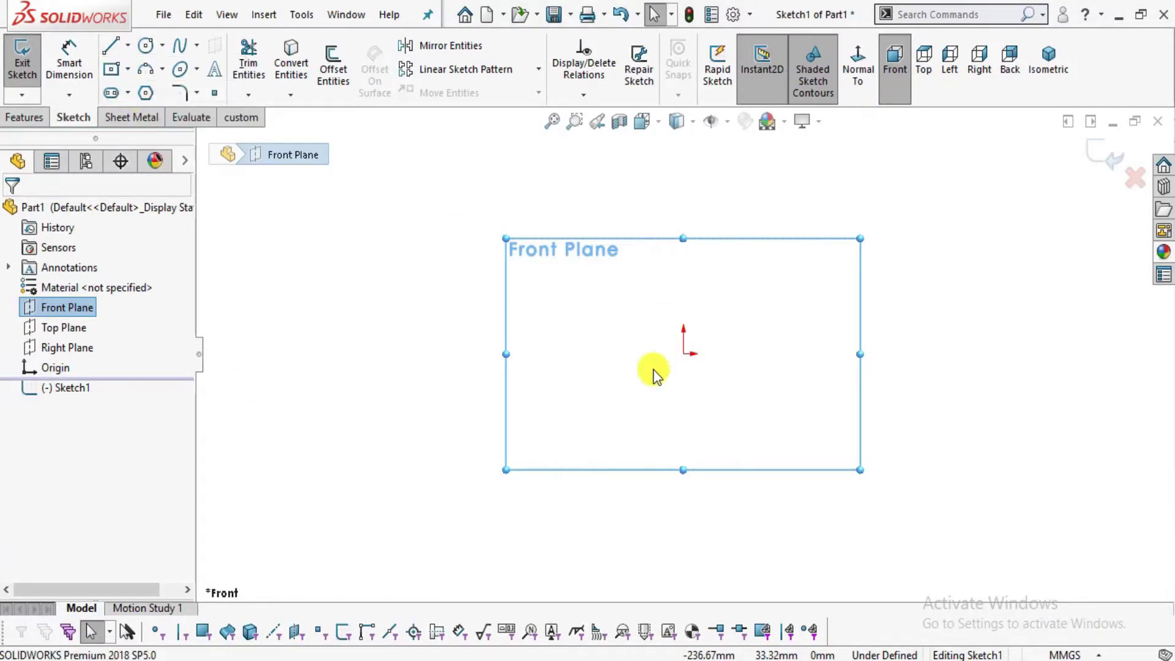
left_click(684, 355)
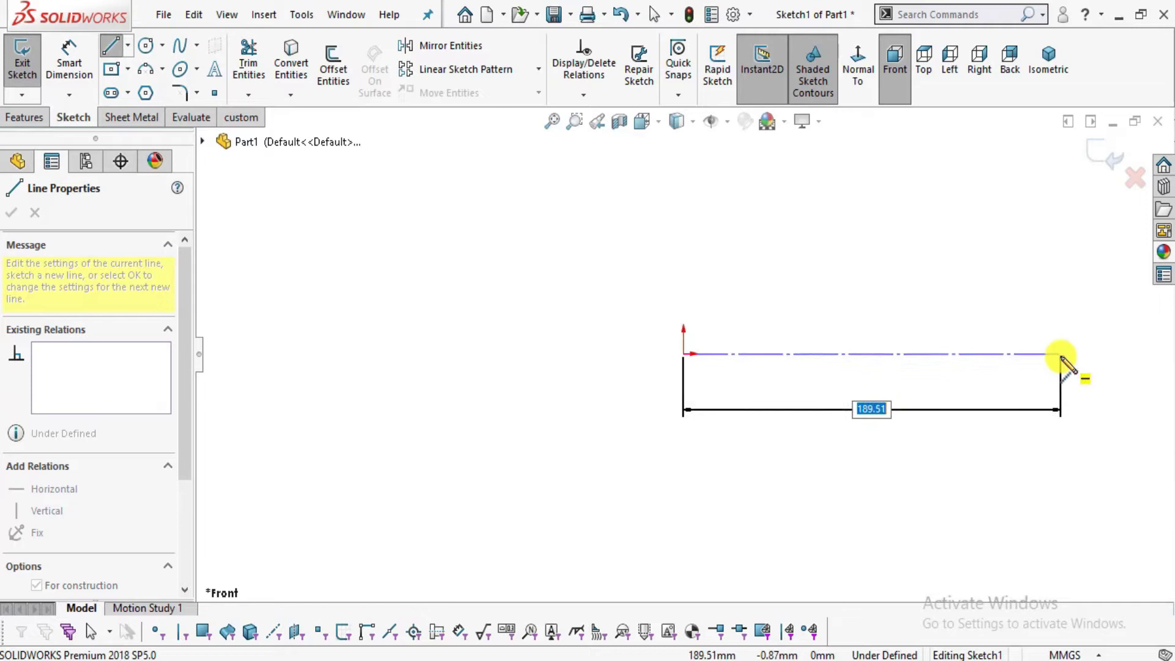
double_click(1056, 414)
key("Escape")
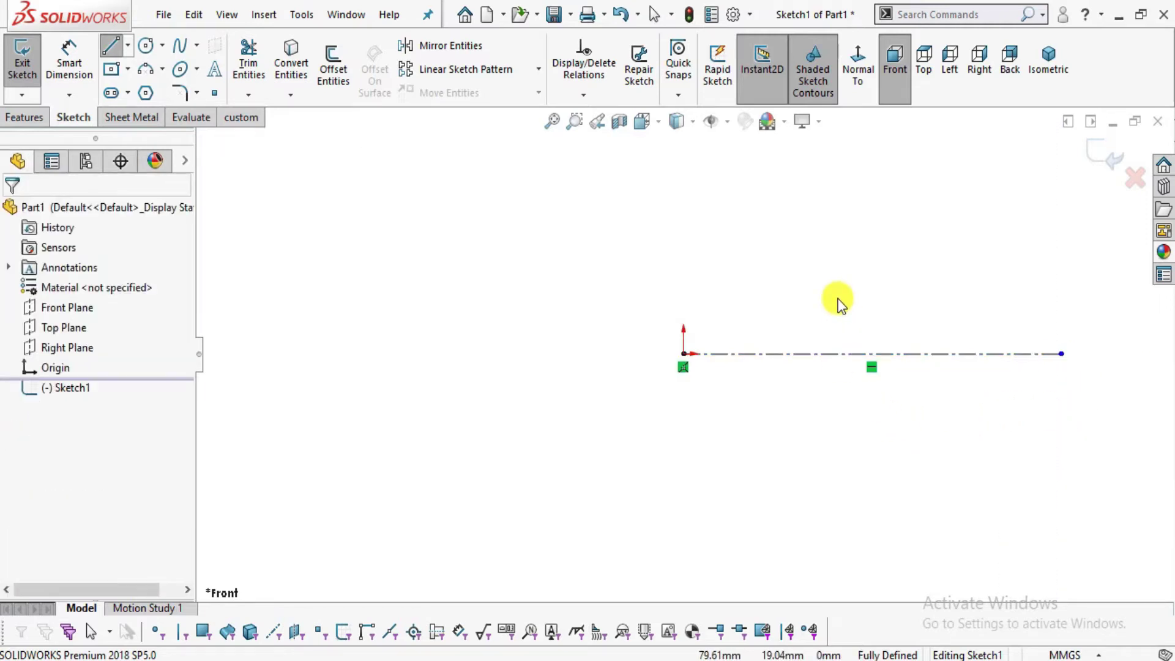
scroll(888, 294, "down", 1)
scroll(924, 279, "down", 2)
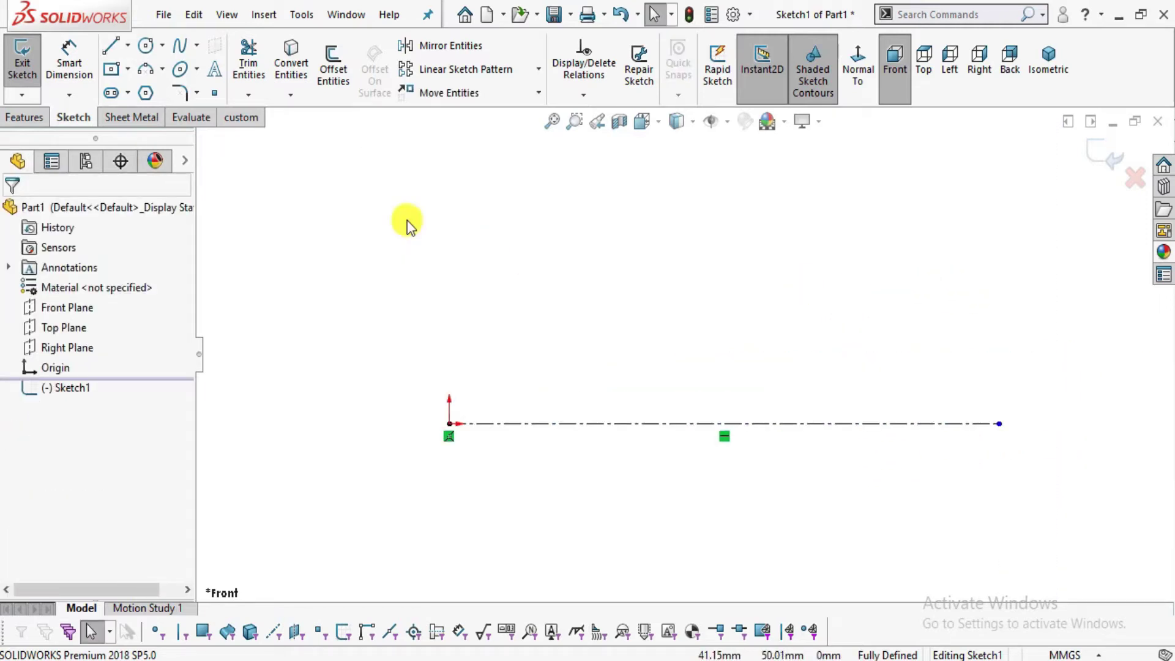
Enable numeric input and dimension the centreline to 110 mm.
right_click(343, 208)
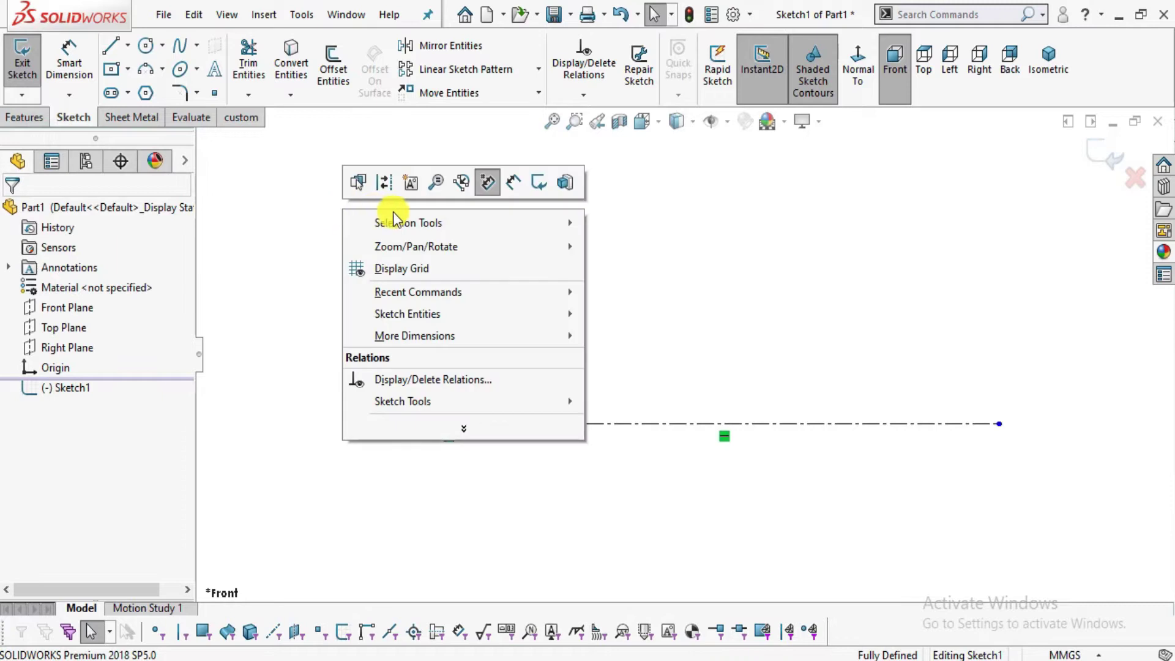
left_click(487, 186)
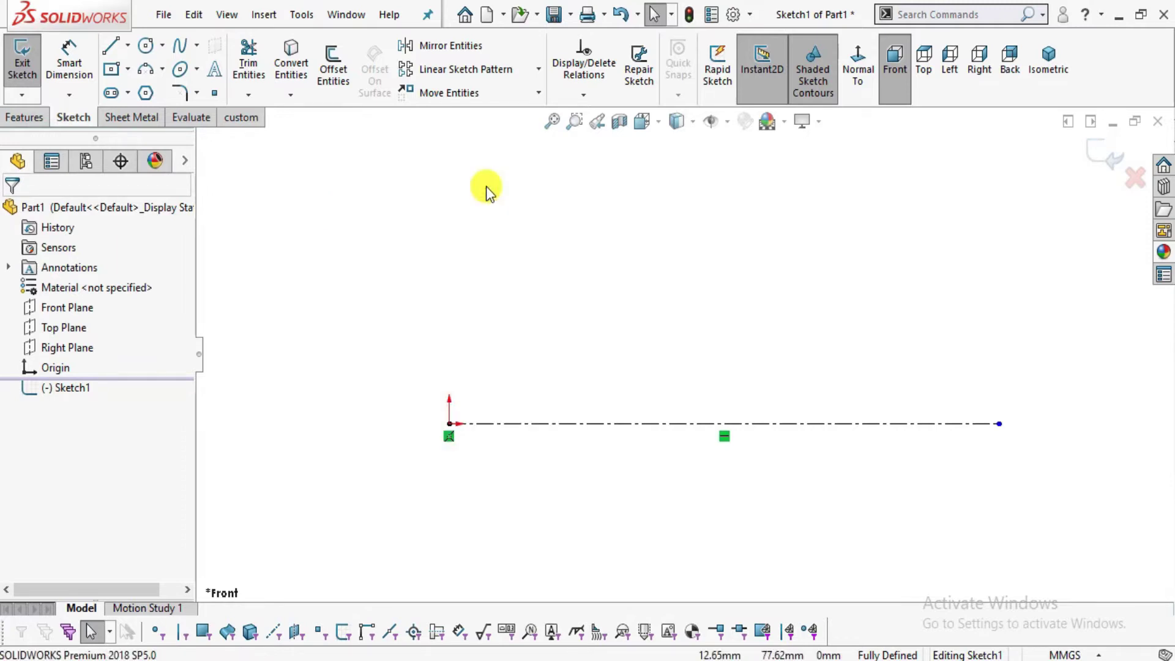
key("d")
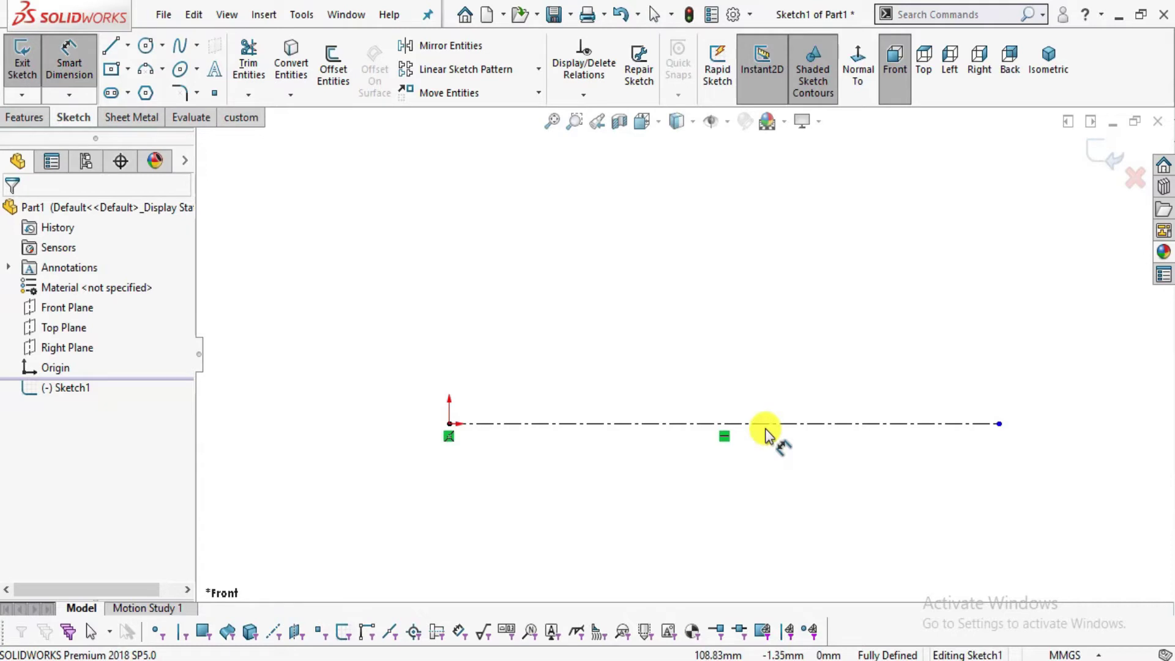
left_click(766, 424)
left_click(718, 375)
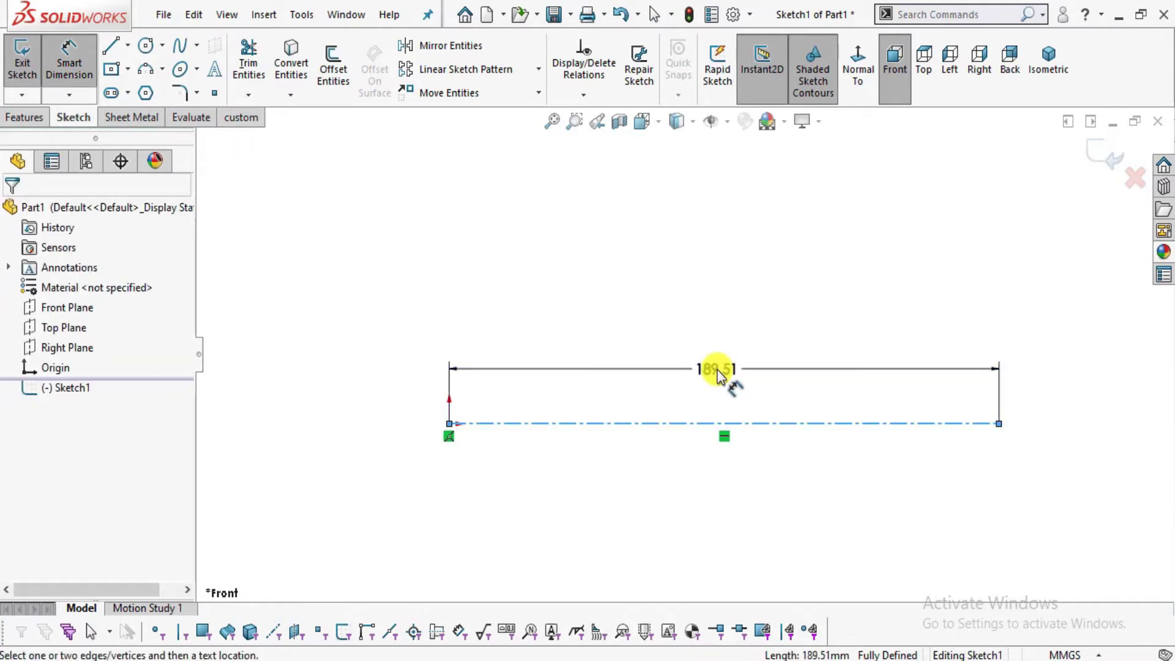
left_click(718, 375)
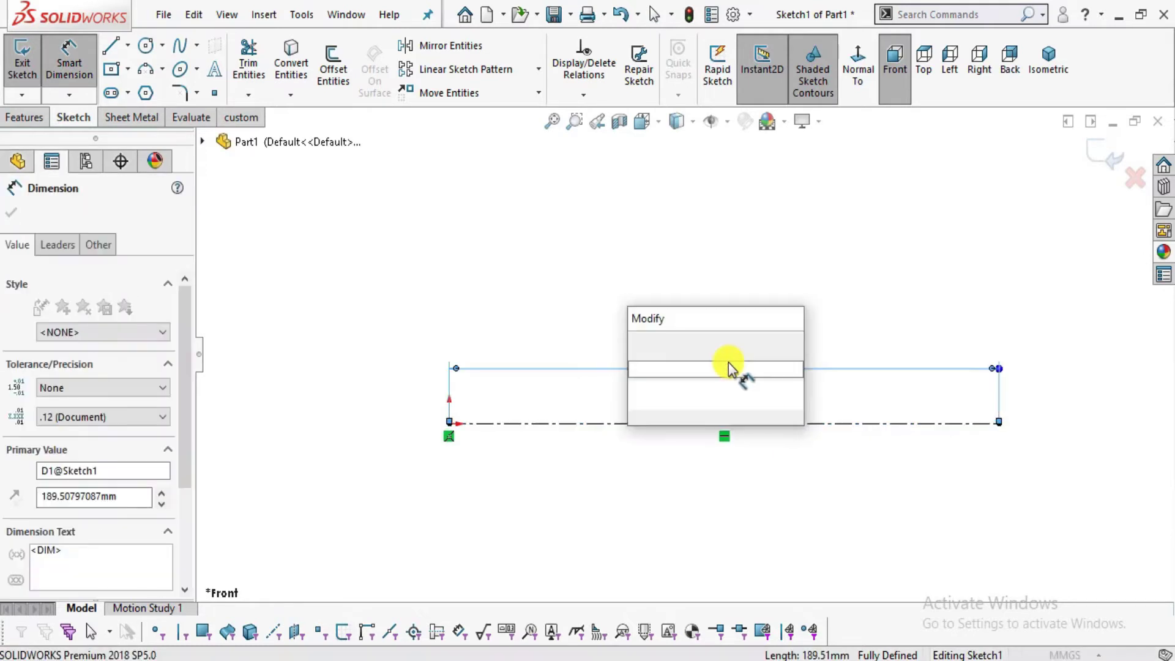
type("110")
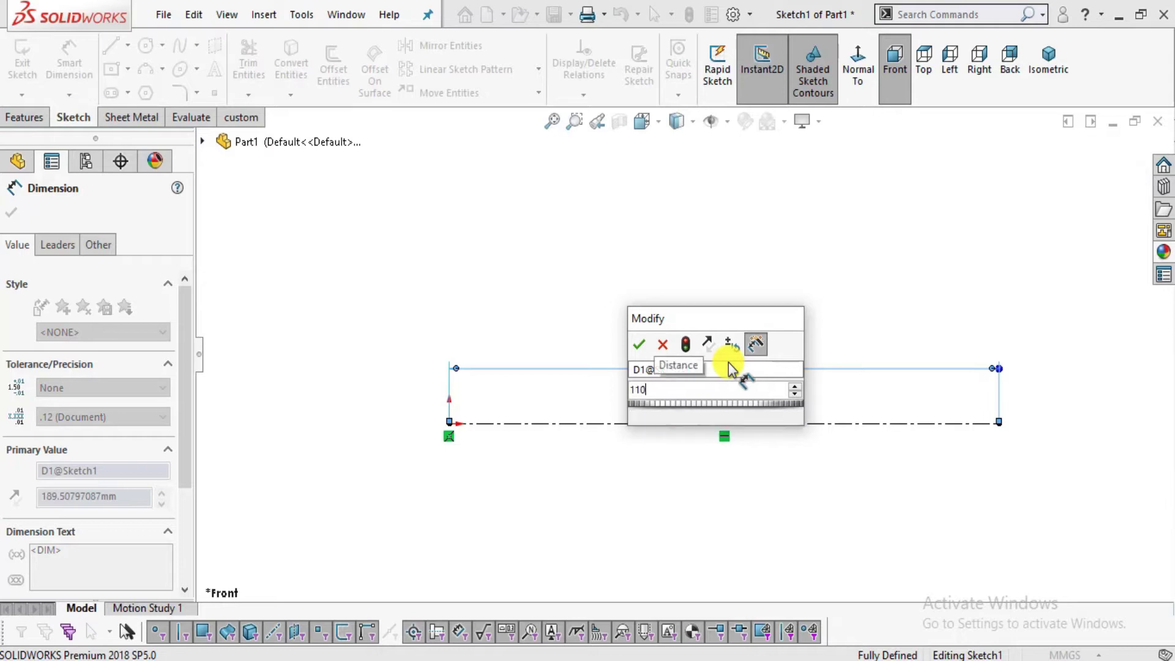
key("Return")
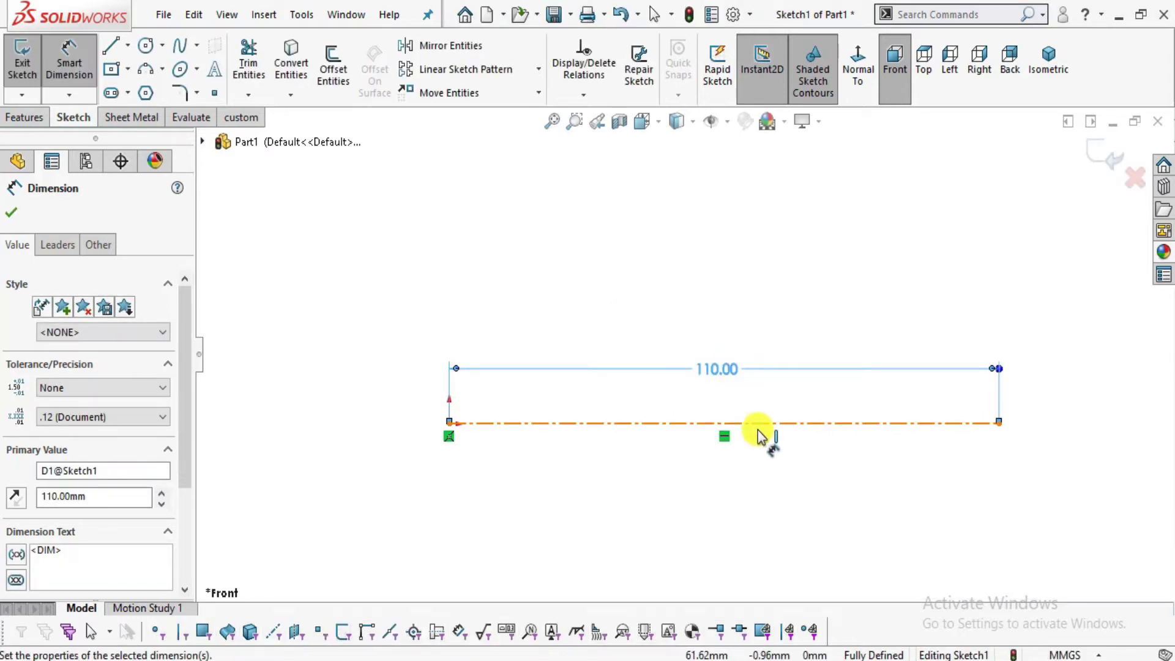
key("Escape")
key("Escape")
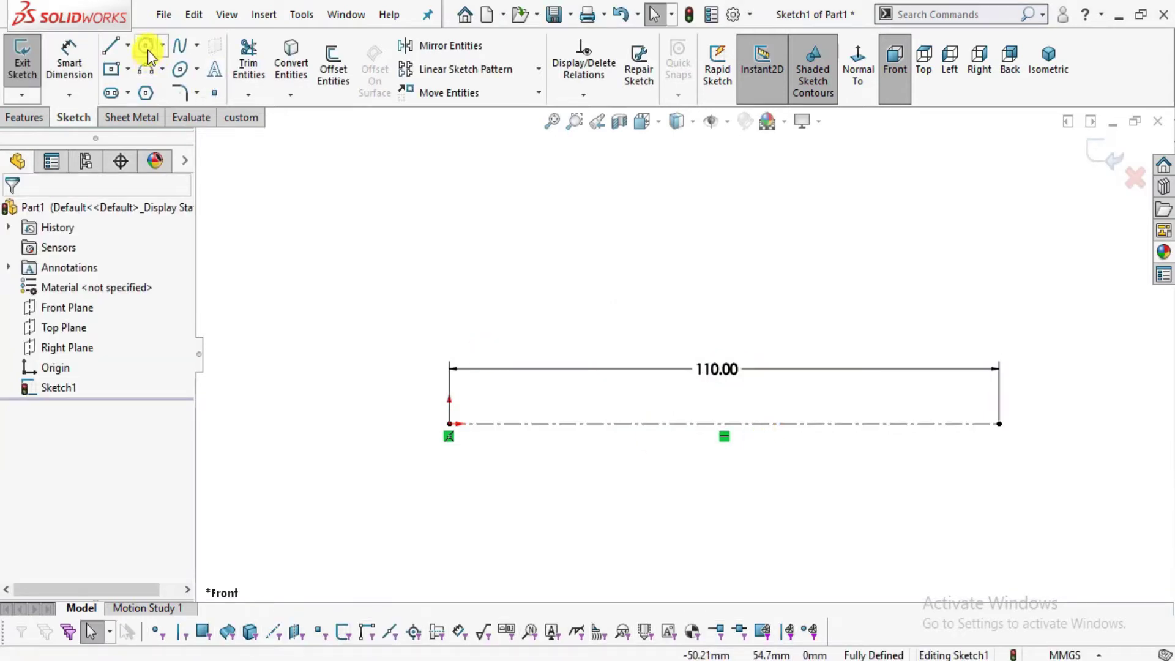
Draw a circle centred on the sketch origin, checking the jaw end in the PDF.
left_click(149, 49)
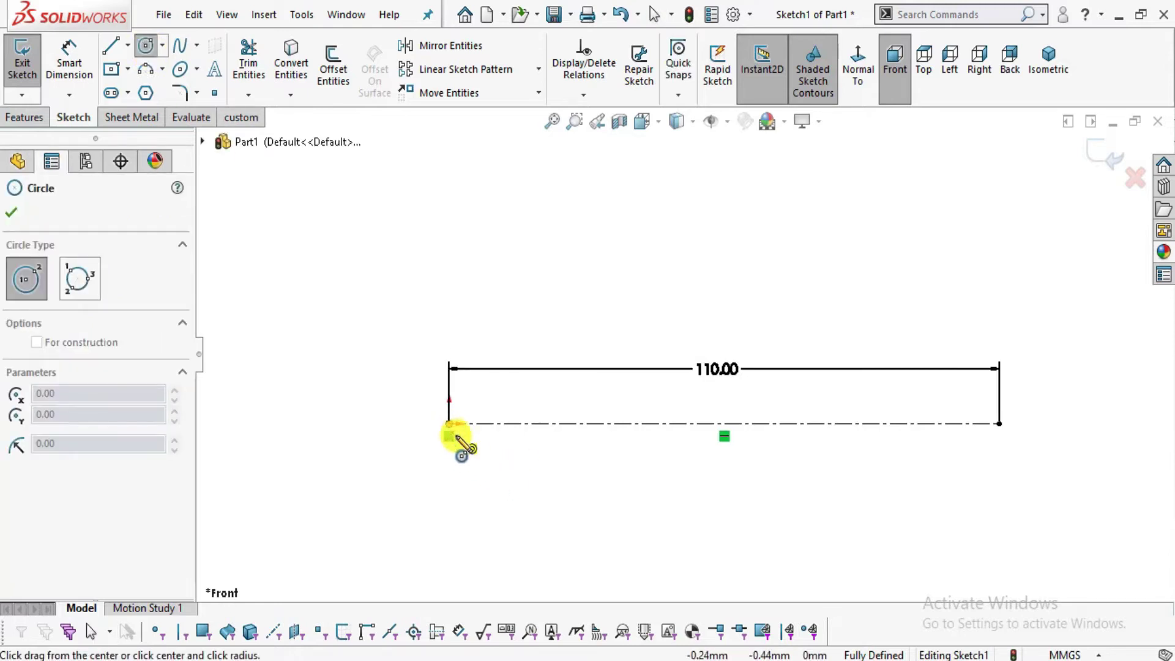
left_click(453, 432)
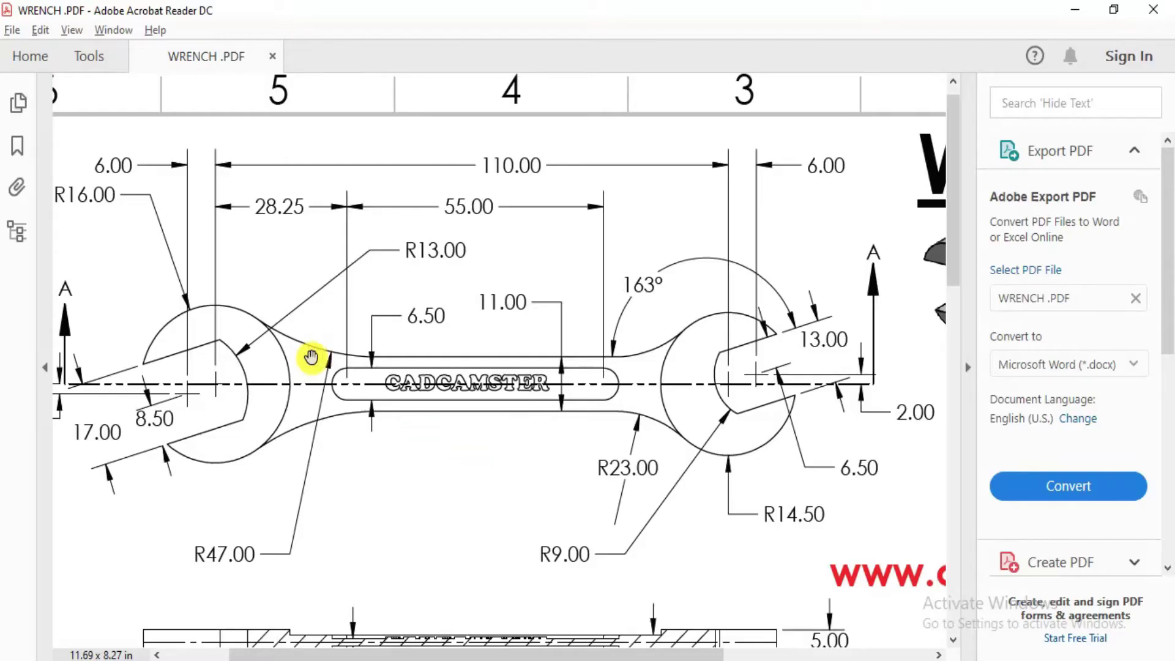
left_click_drag(311, 356, 422, 398)
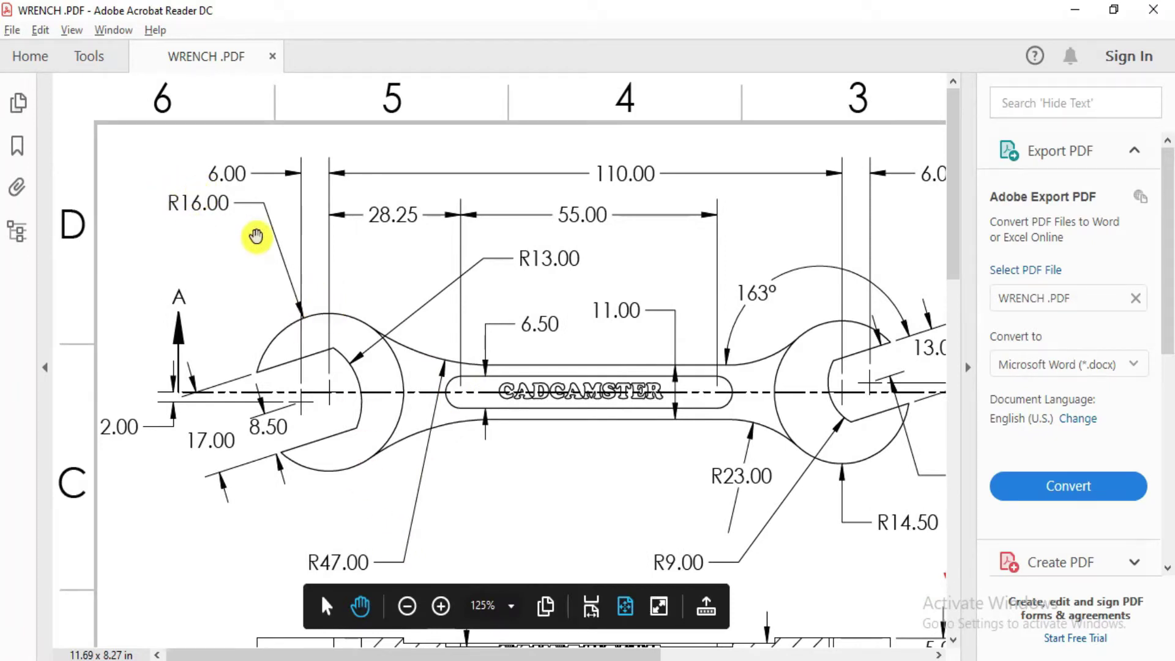
key("alt+Tab")
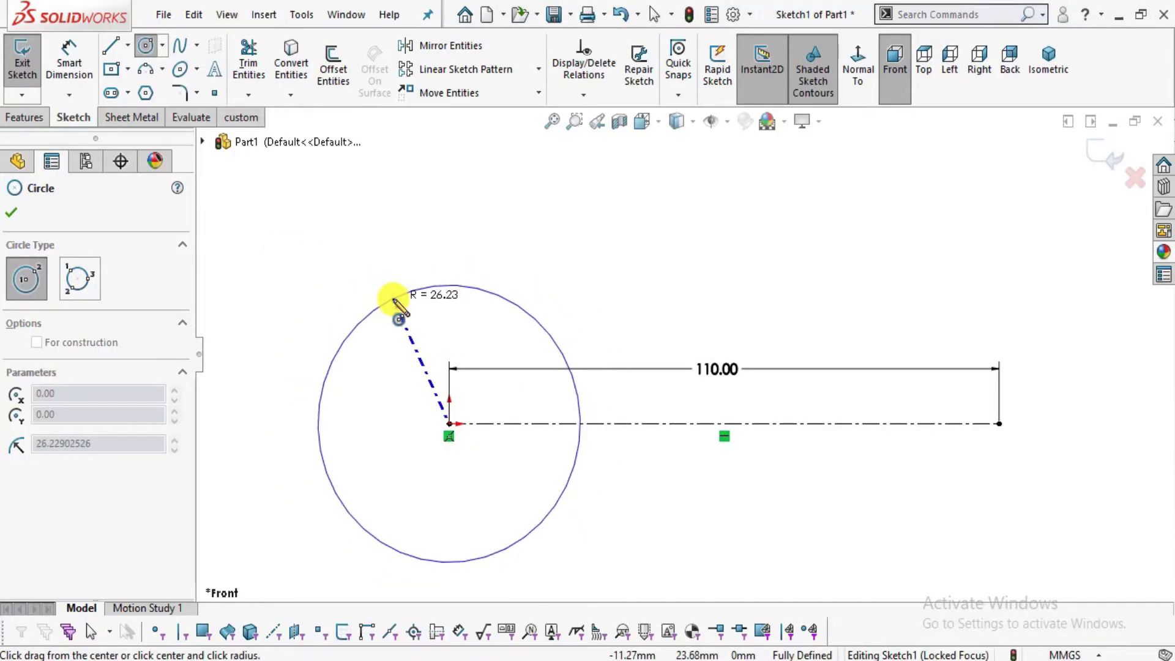
left_click(385, 305)
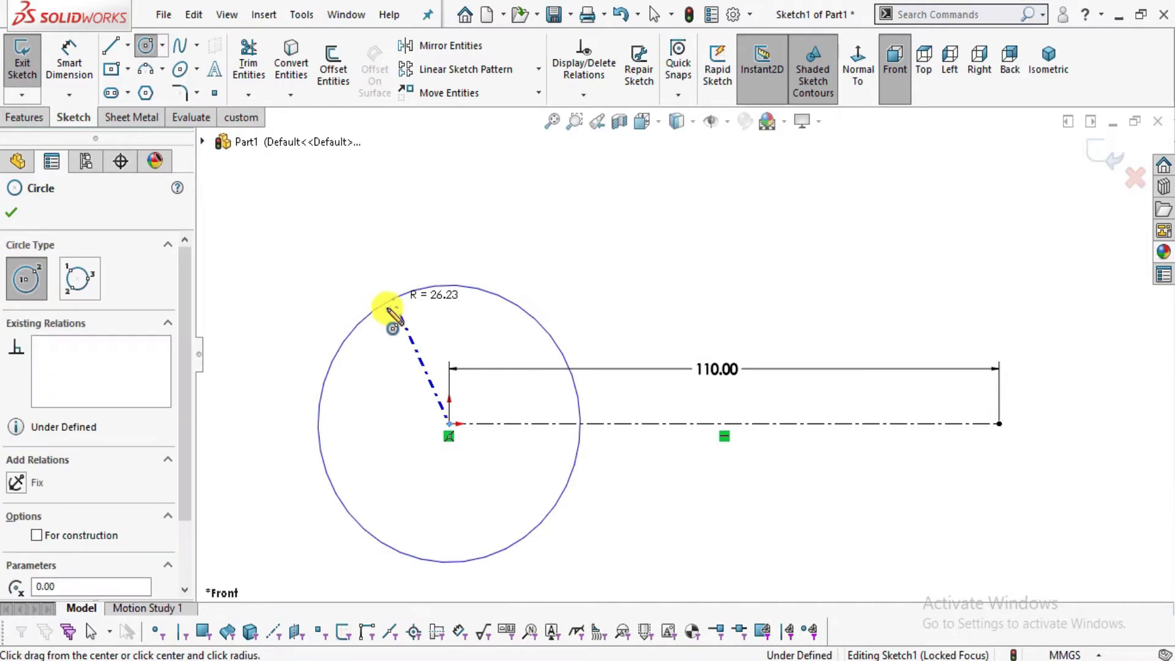
Dimension the circle to a 32 mm diameter.
left_click(79, 64)
left_click(404, 295)
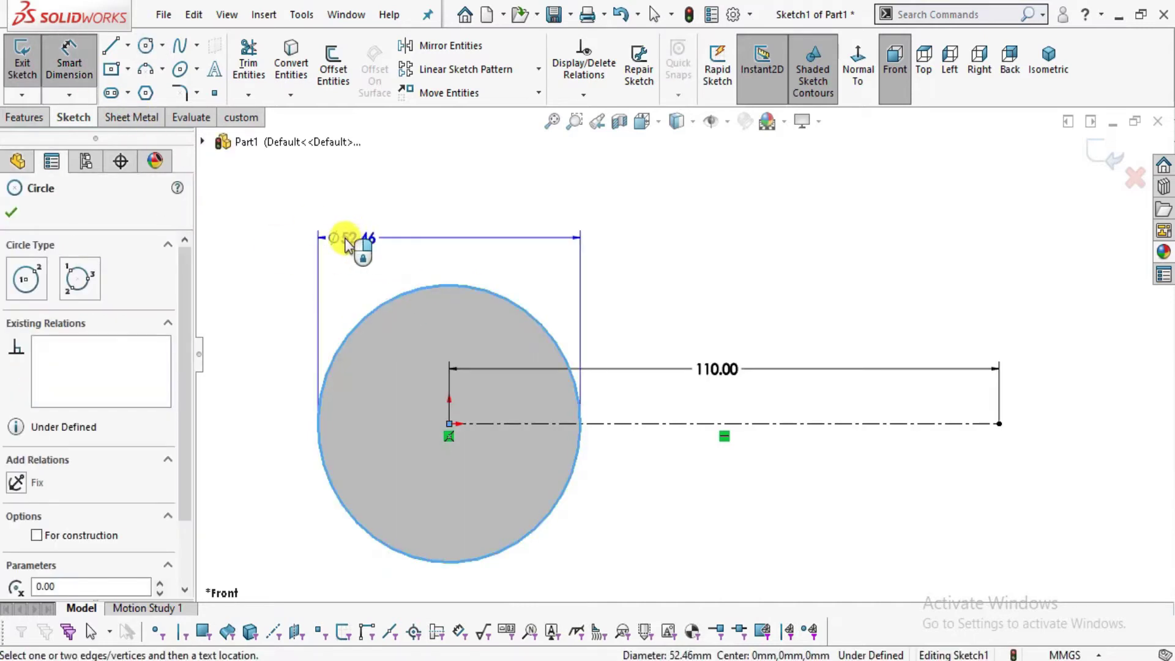
left_click(385, 238)
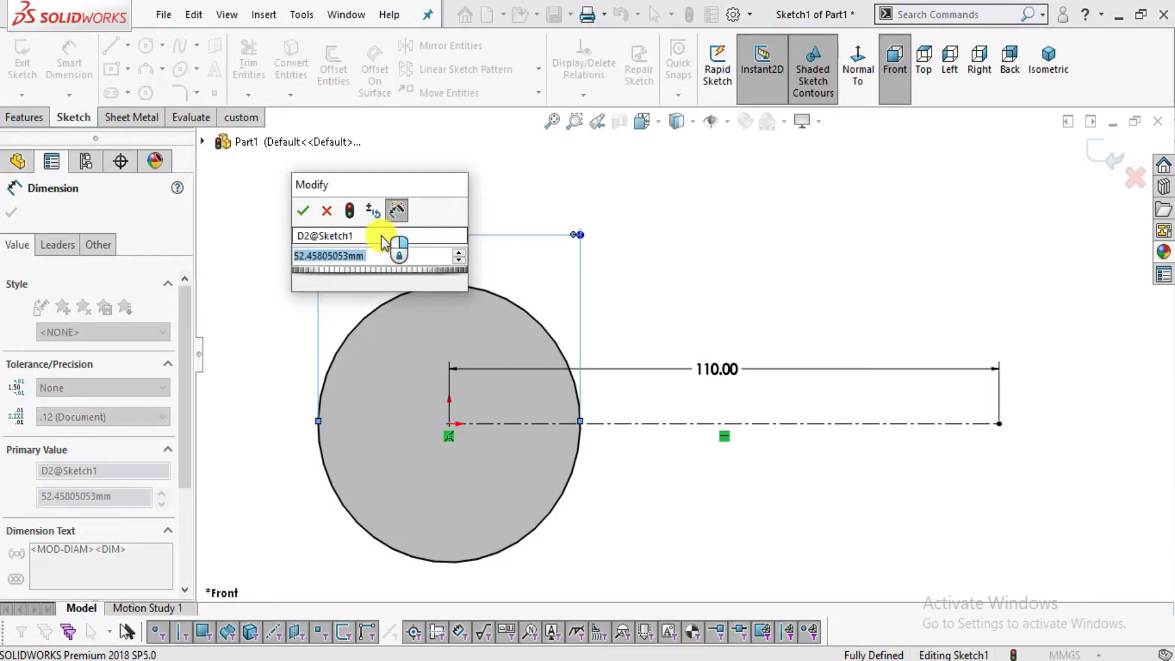
type("32")
key("Return")
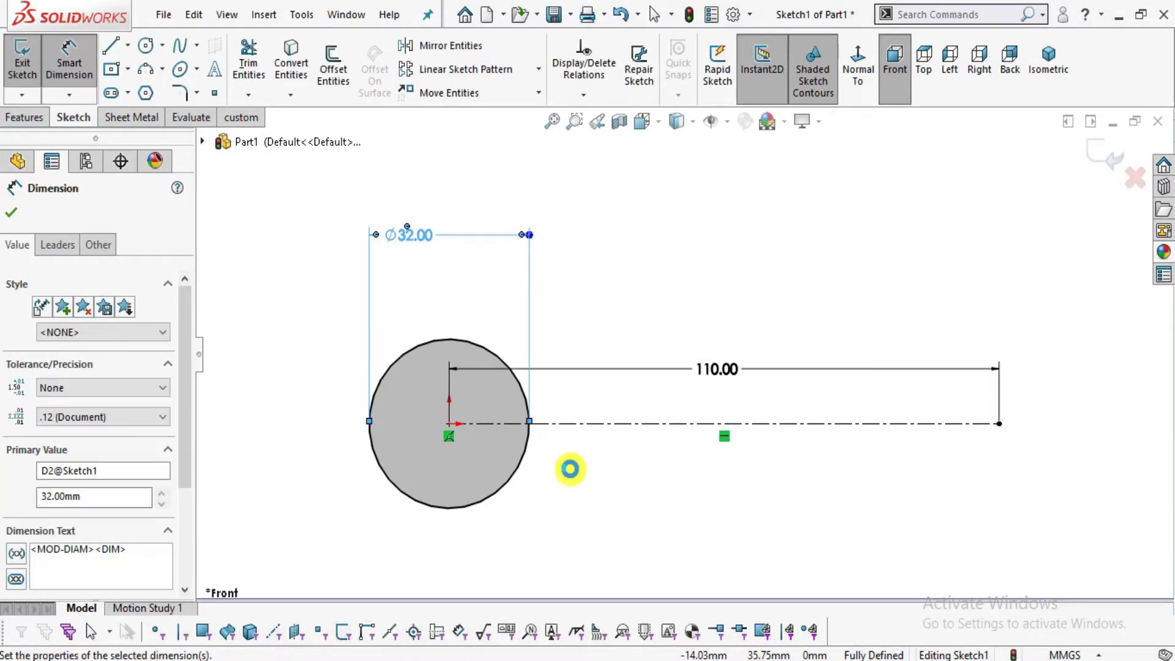
key("Escape")
scroll(566, 477, "down", 1)
scroll(566, 477, "down", 1)
Zoom into the wrench PDF drawing to check the jaw, then return to SOLIDWORKS.
key("alt+Tab")
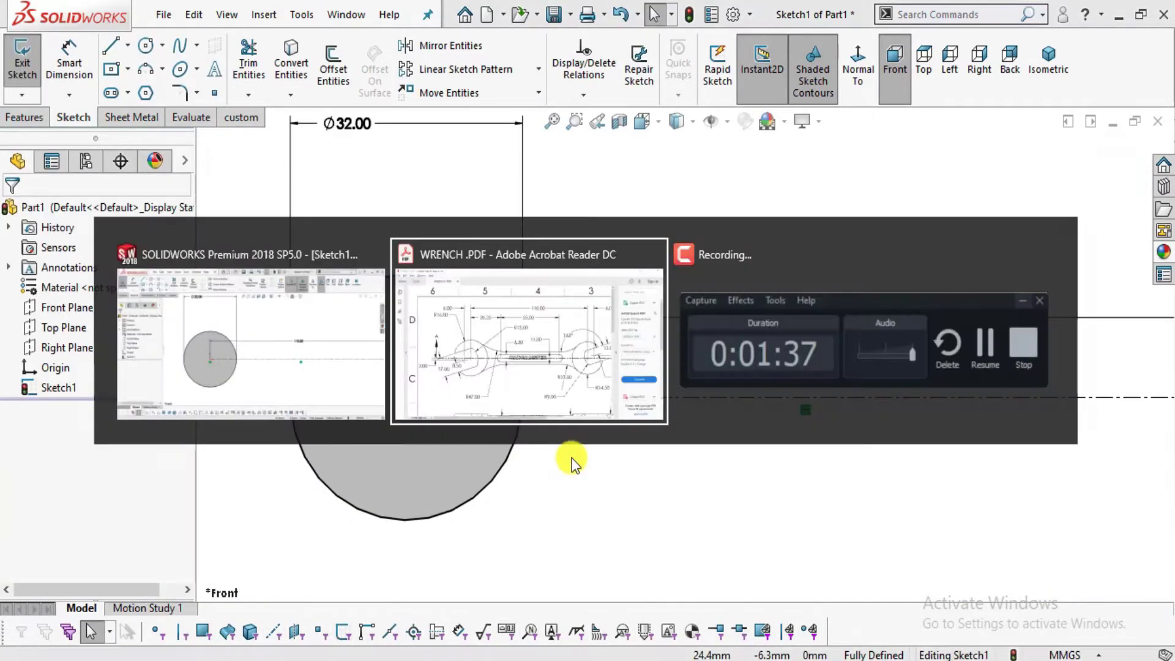
scroll(317, 361, "up", 1, "ctrl")
scroll(317, 362, "up", 1, "ctrl")
scroll(331, 441, "up", 1, "ctrl")
left_click_drag(343, 442, 383, 461)
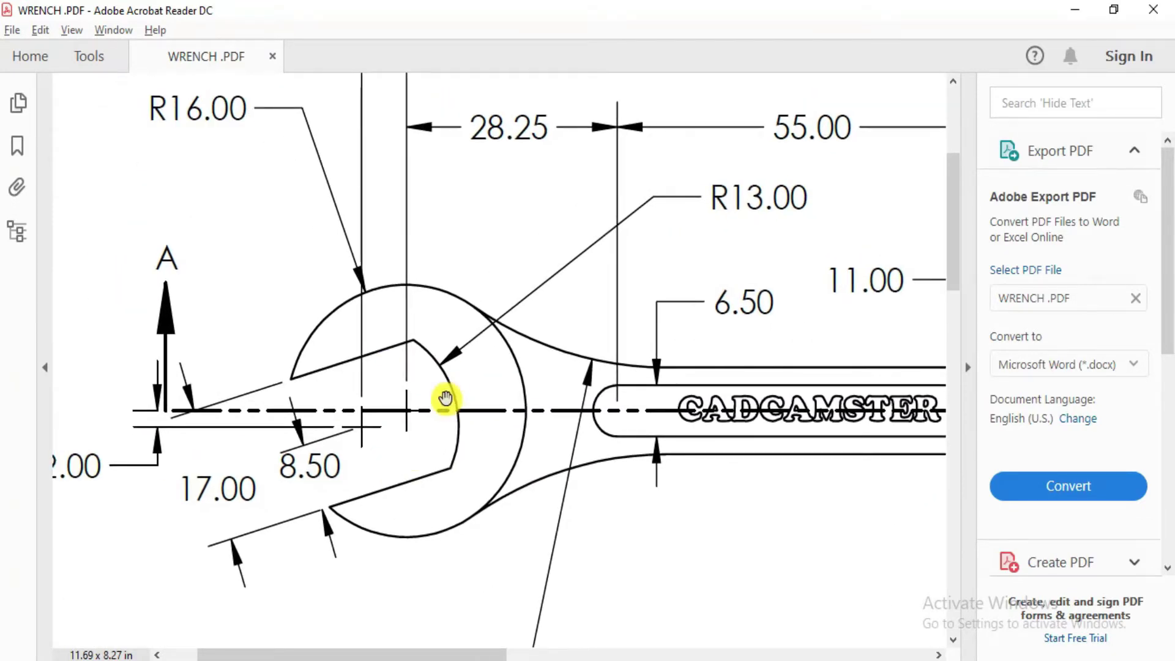
key("alt+Tab")
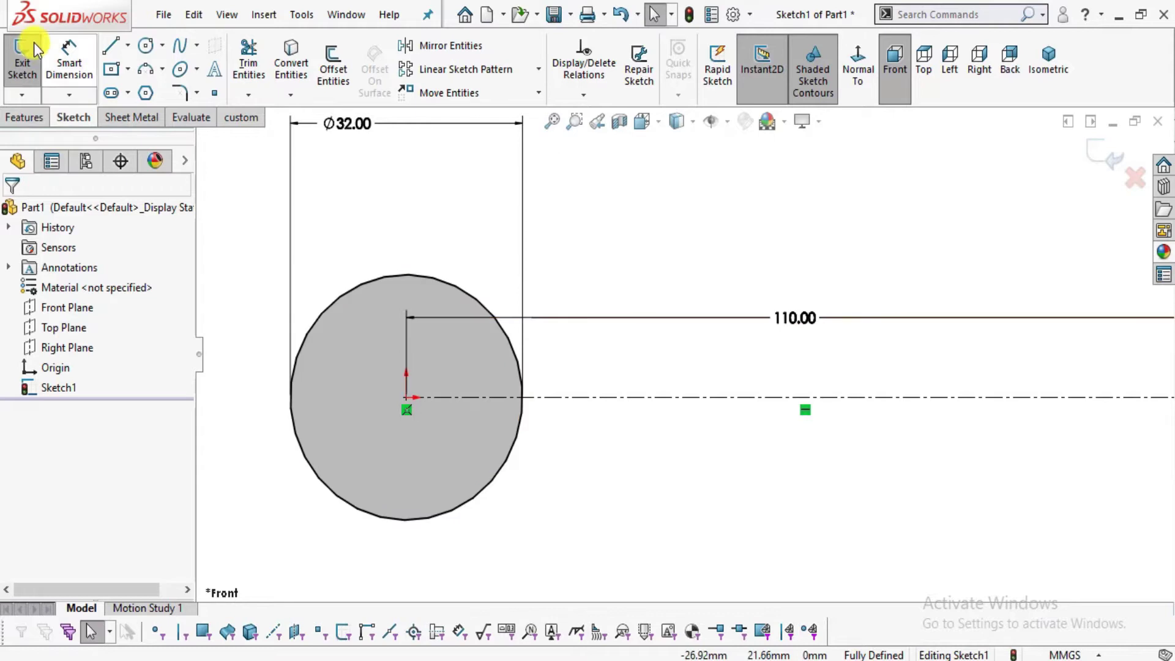
Draw two jaw lines running inward from the Ø32 circle's left and lower edges.
left_click(111, 45)
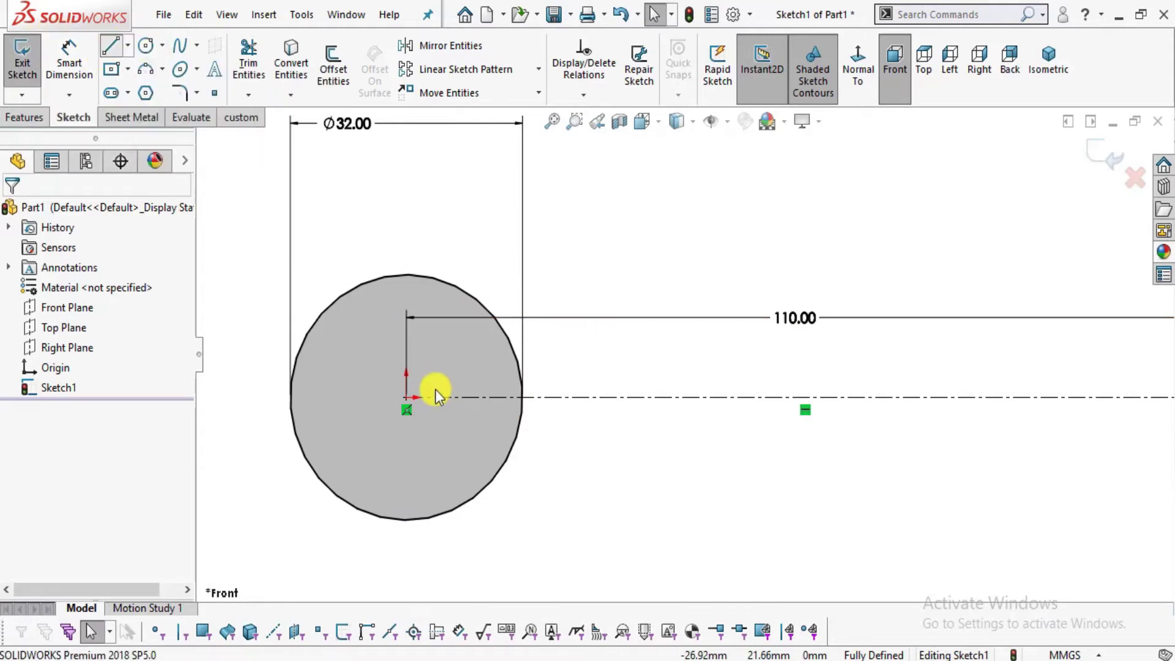
scroll(379, 401, "down", 2)
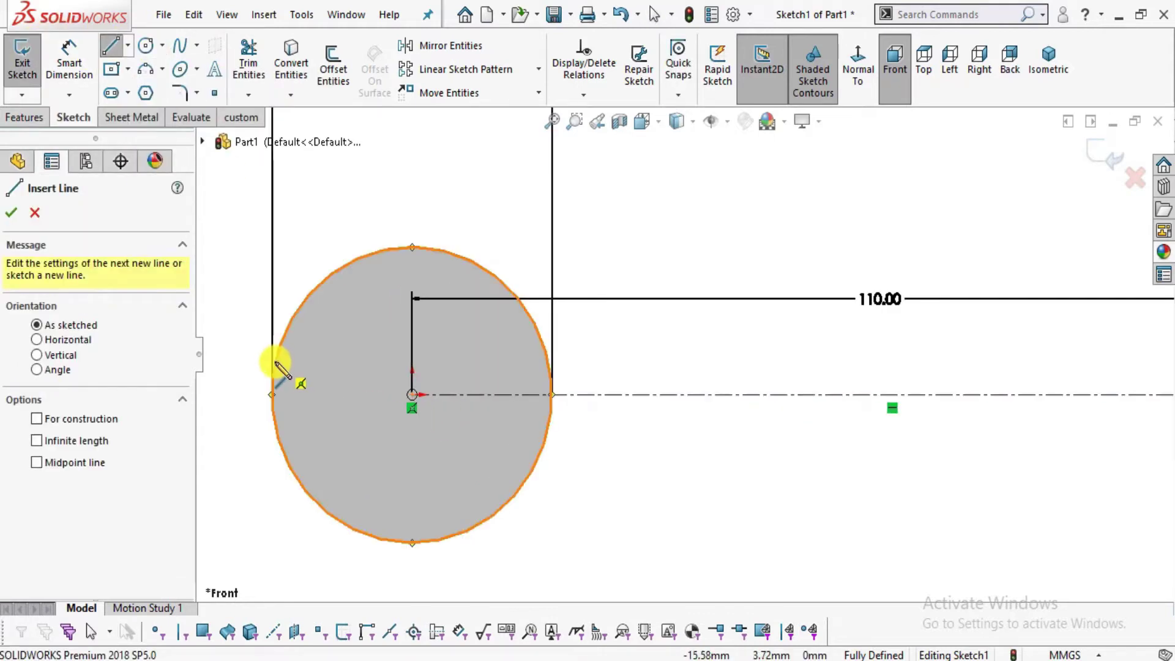
left_click(275, 366)
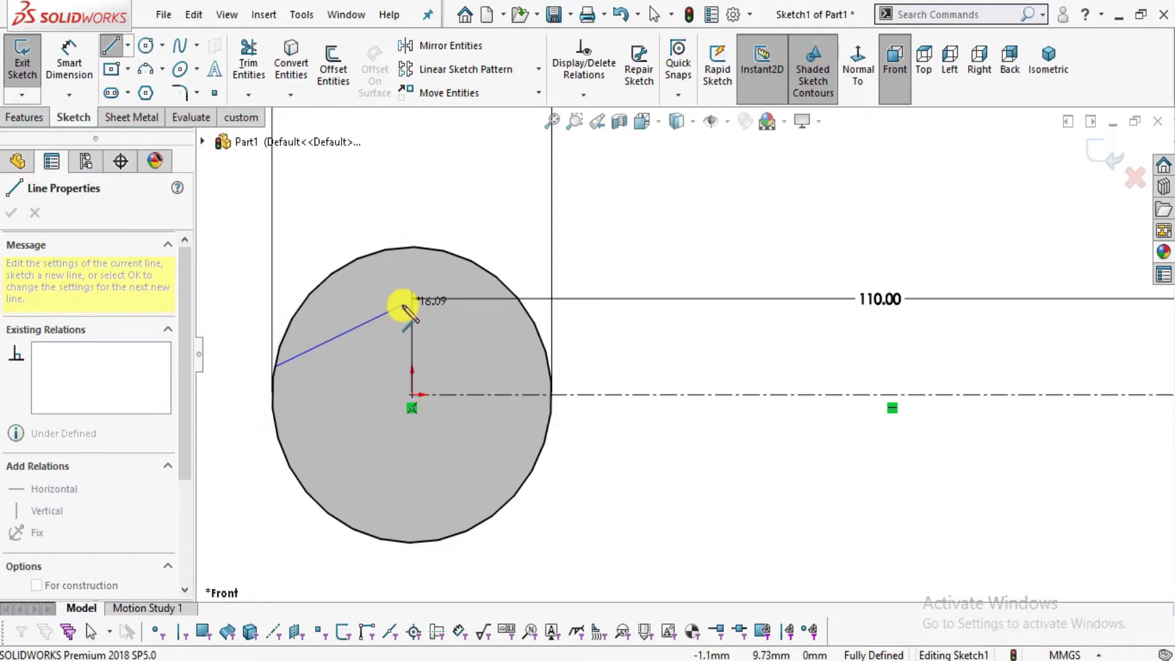
double_click(403, 305)
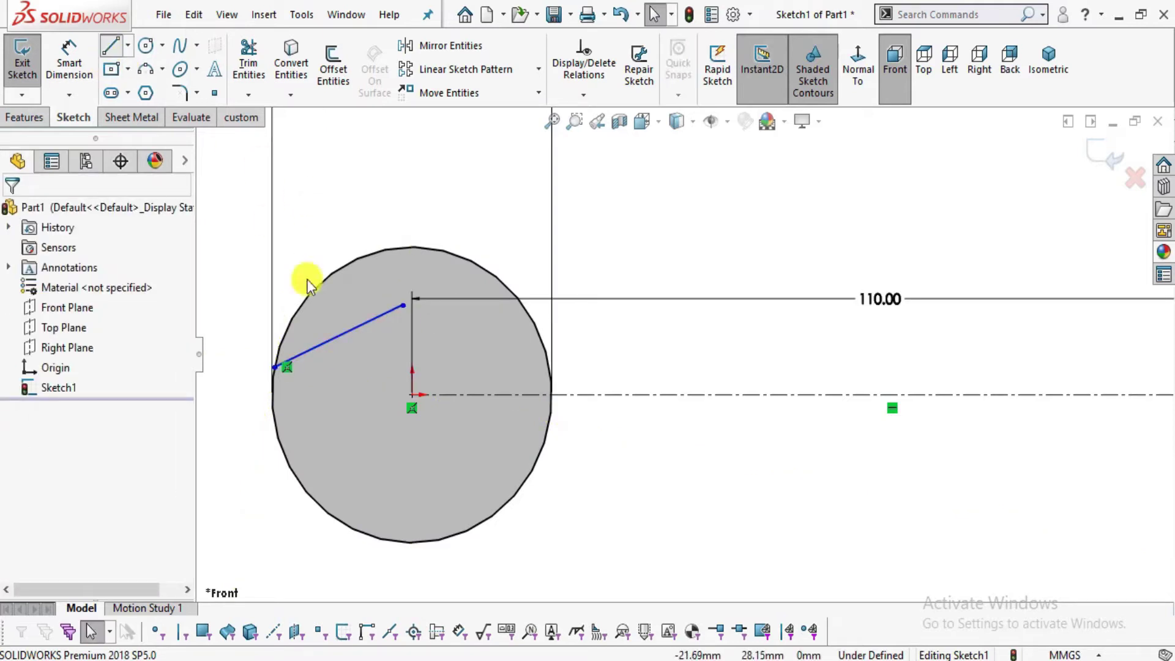
key("Return")
left_click(354, 530)
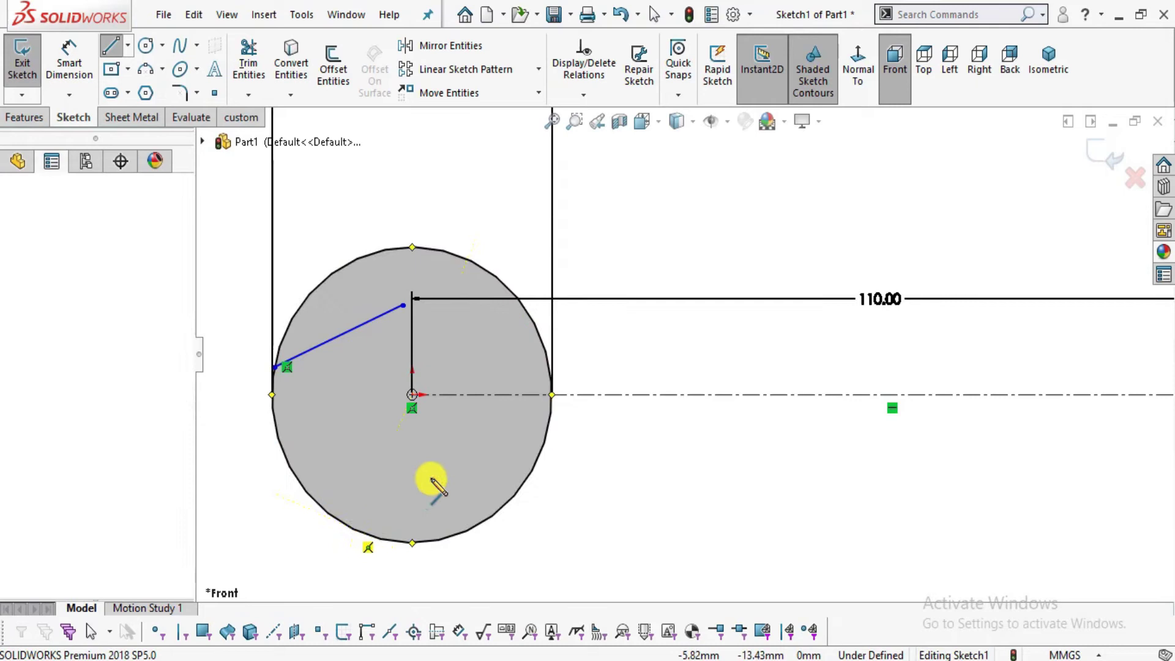
double_click(475, 464)
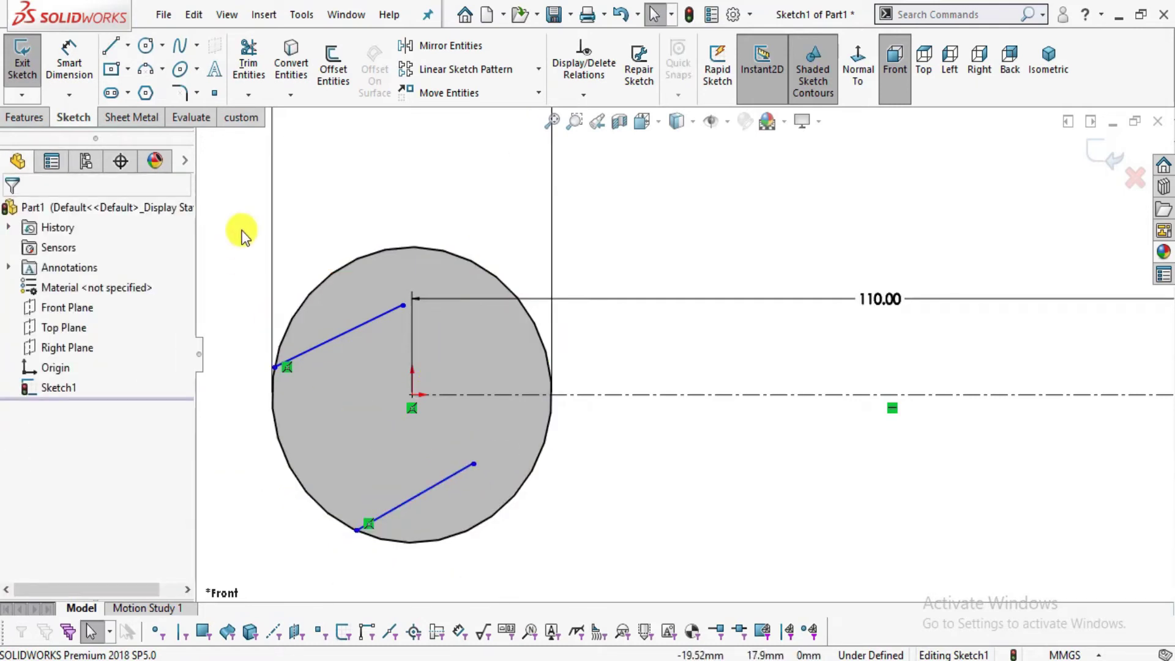
Make the two jaw lines parallel to each other.
left_click(340, 332)
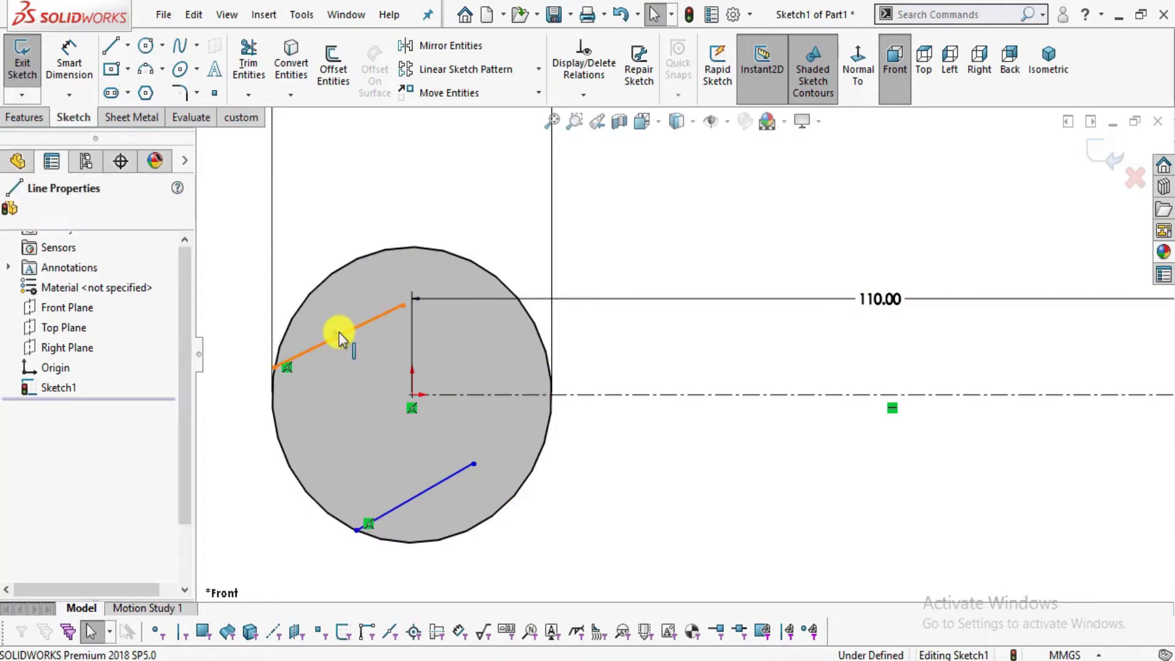
left_click(446, 476, "ctrl")
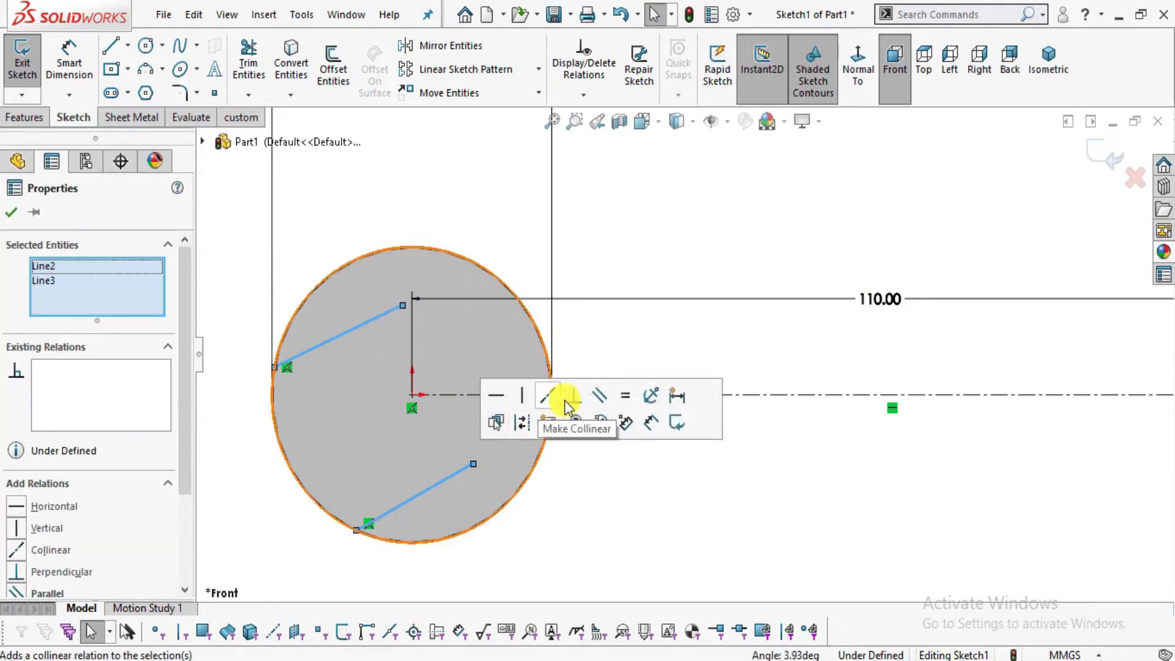
left_click(600, 401)
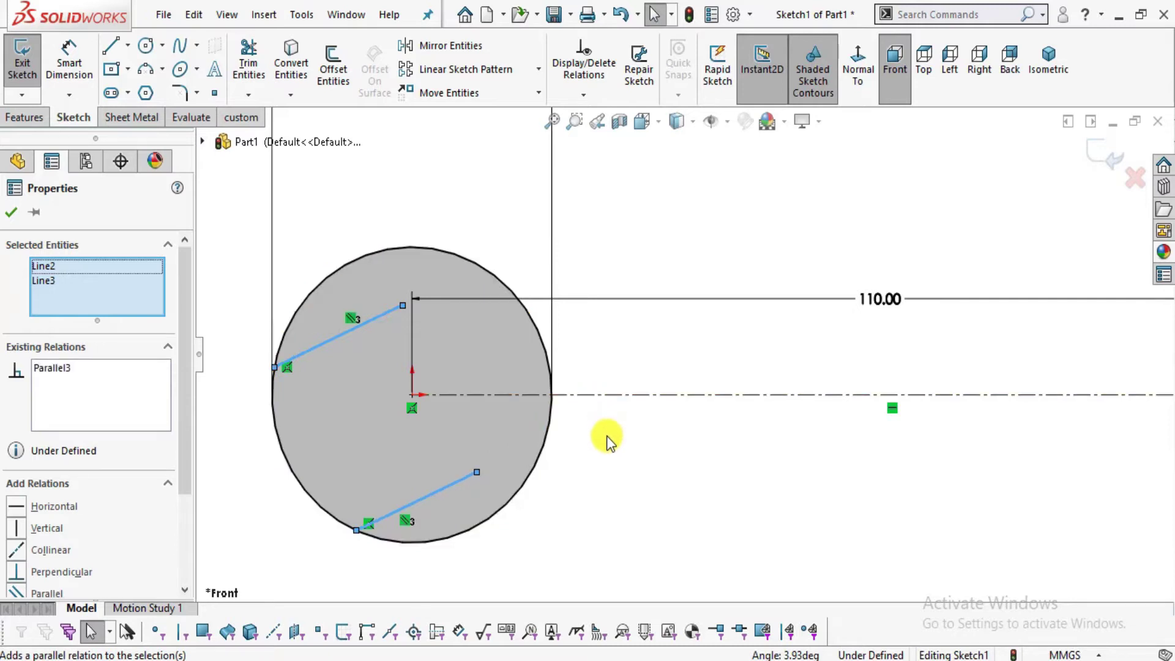
left_click(608, 436)
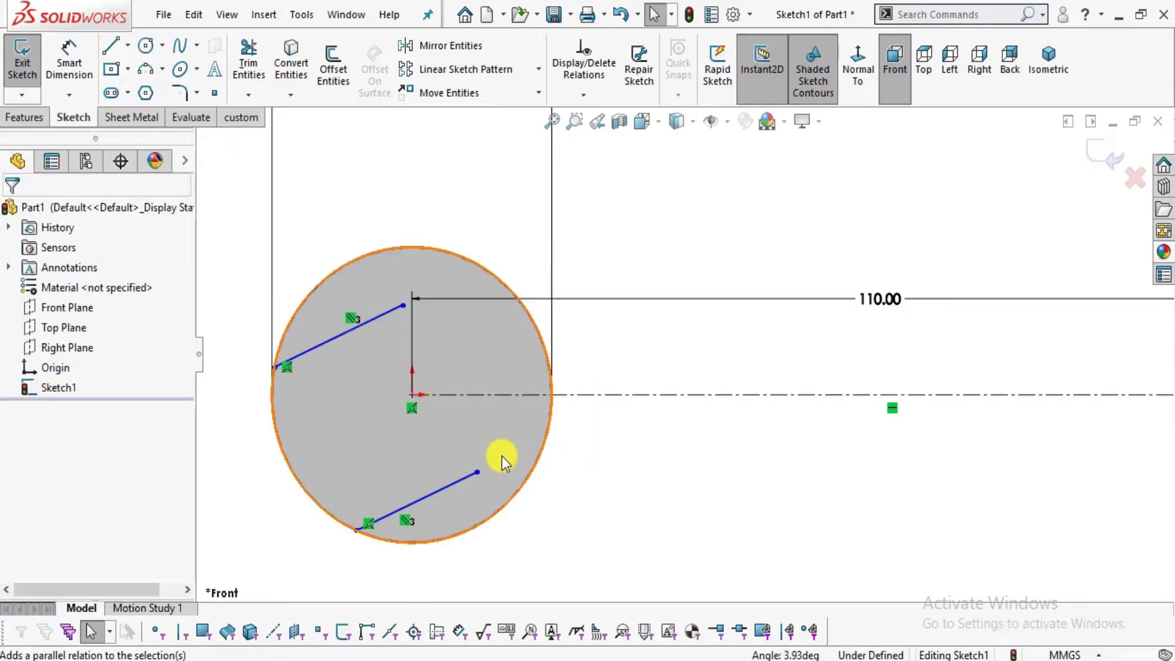
Draw a 3-point arc joining the inner ends of the two jaw lines.
left_click(149, 71)
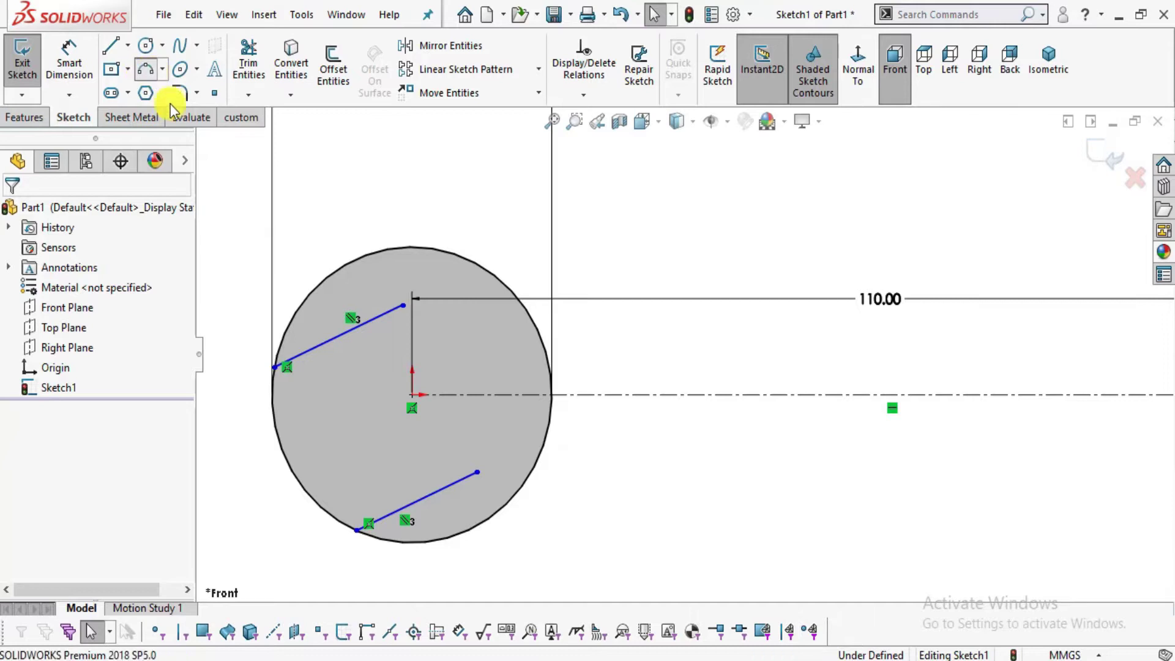
left_click(404, 306)
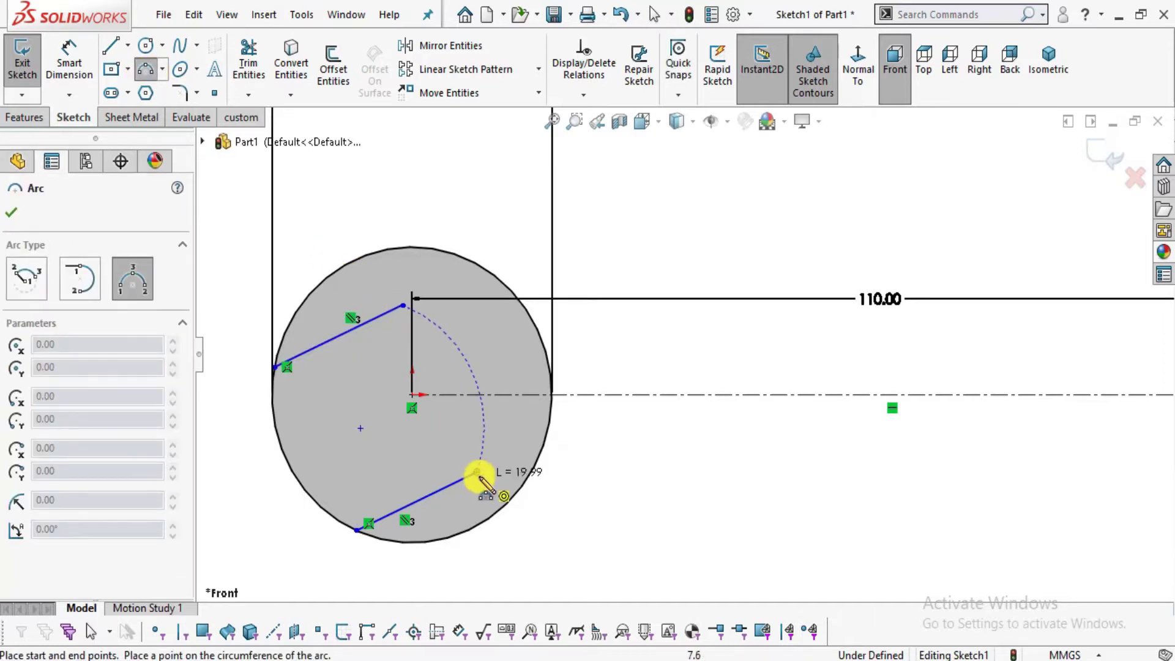
left_click(477, 472)
left_click(501, 383)
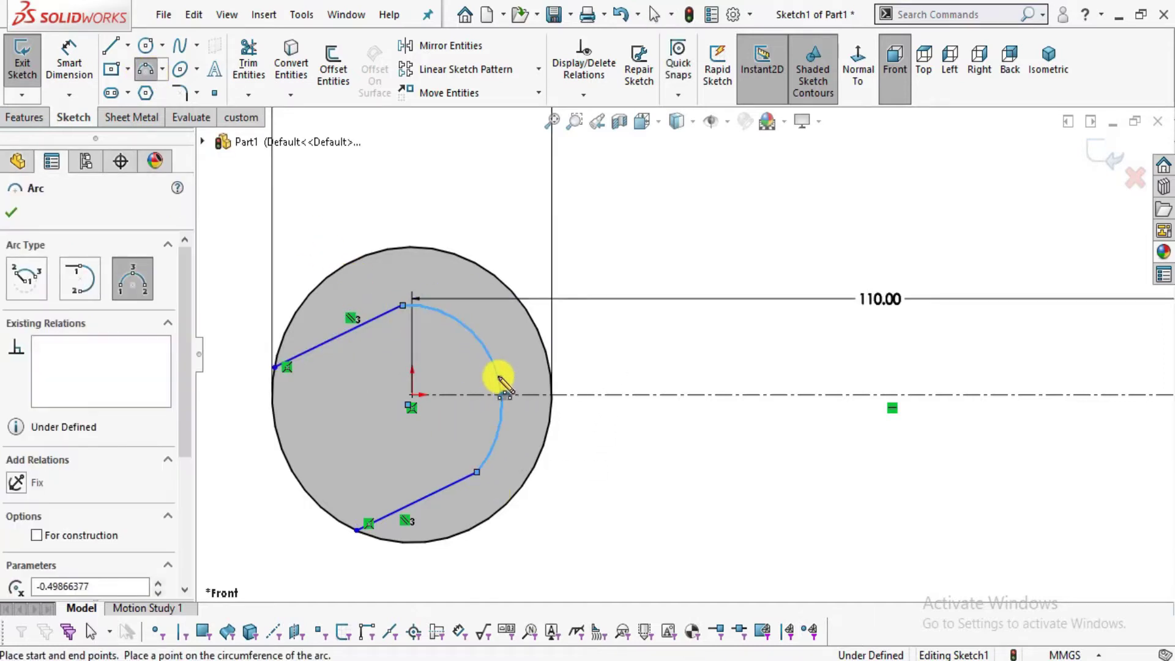
key("Escape")
scroll(483, 337, "up", 1)
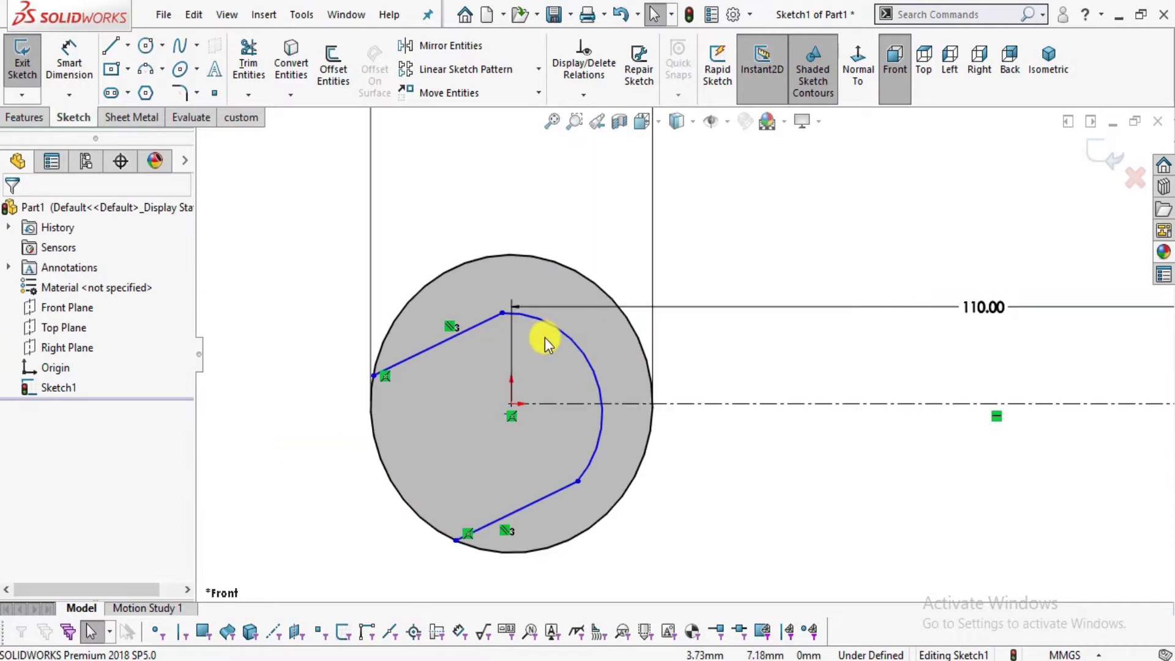
scroll(552, 431, "down", 2)
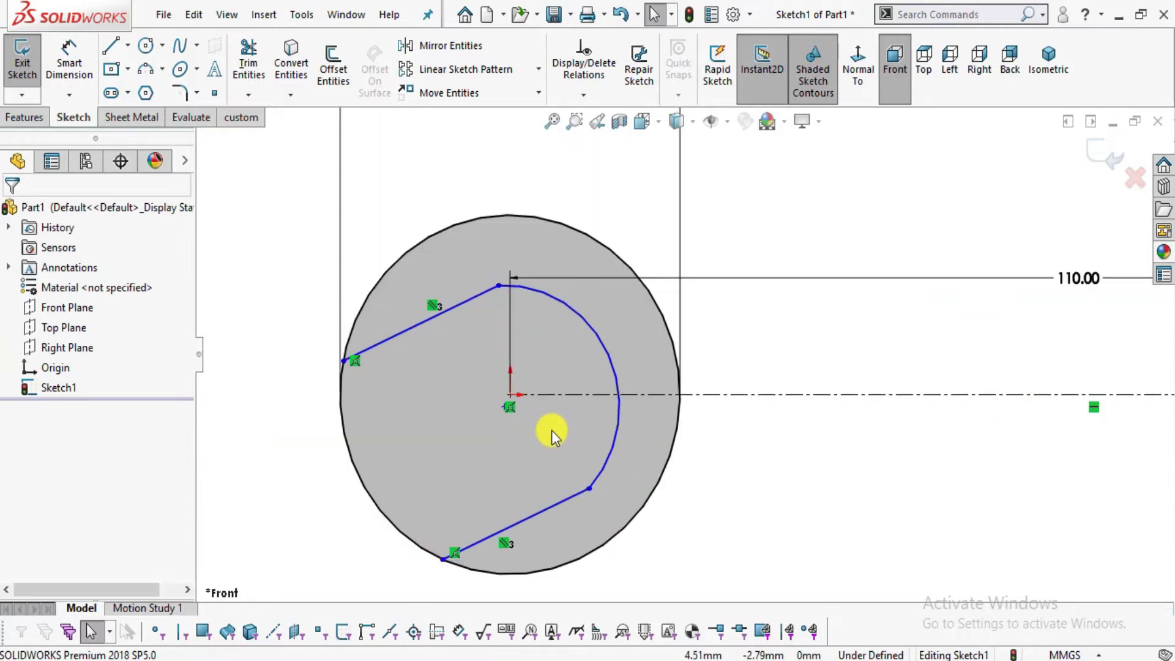
Drag the arc's centre point down and left of the origin.
left_click(503, 407)
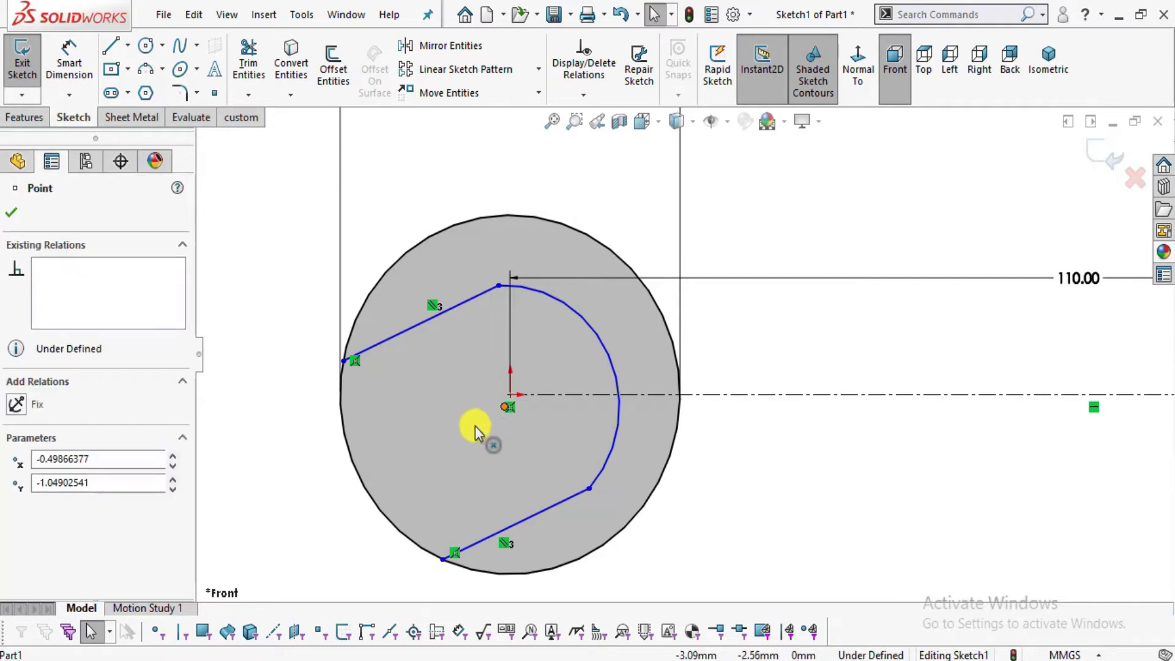
left_click_drag(476, 428, 480, 431)
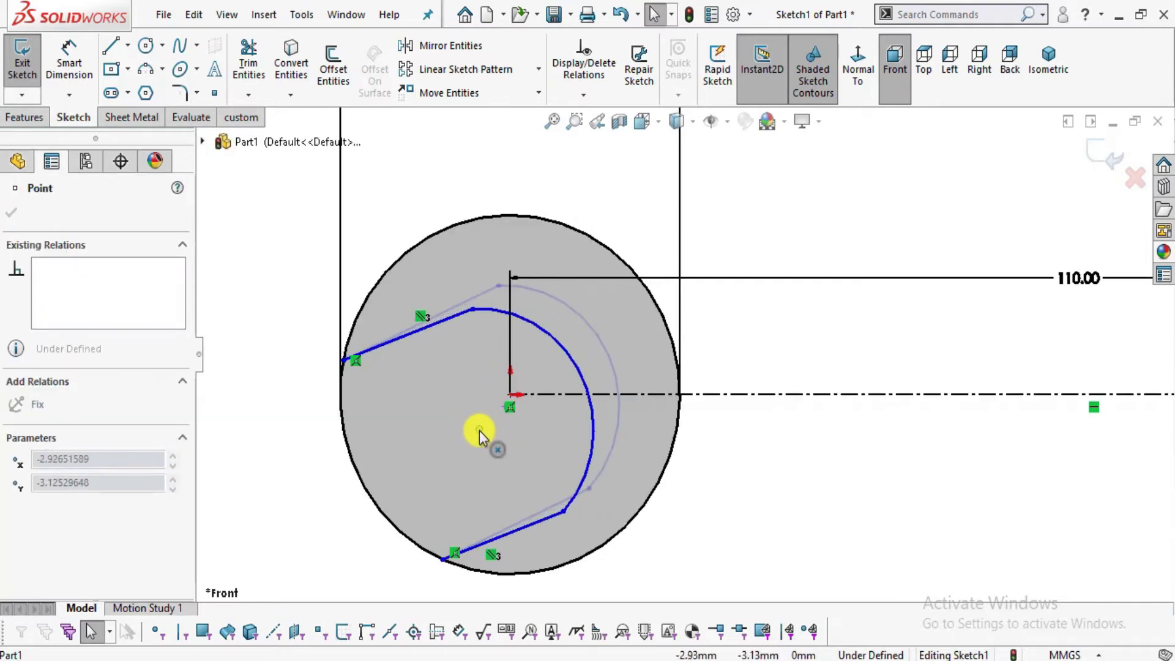
key("Escape")
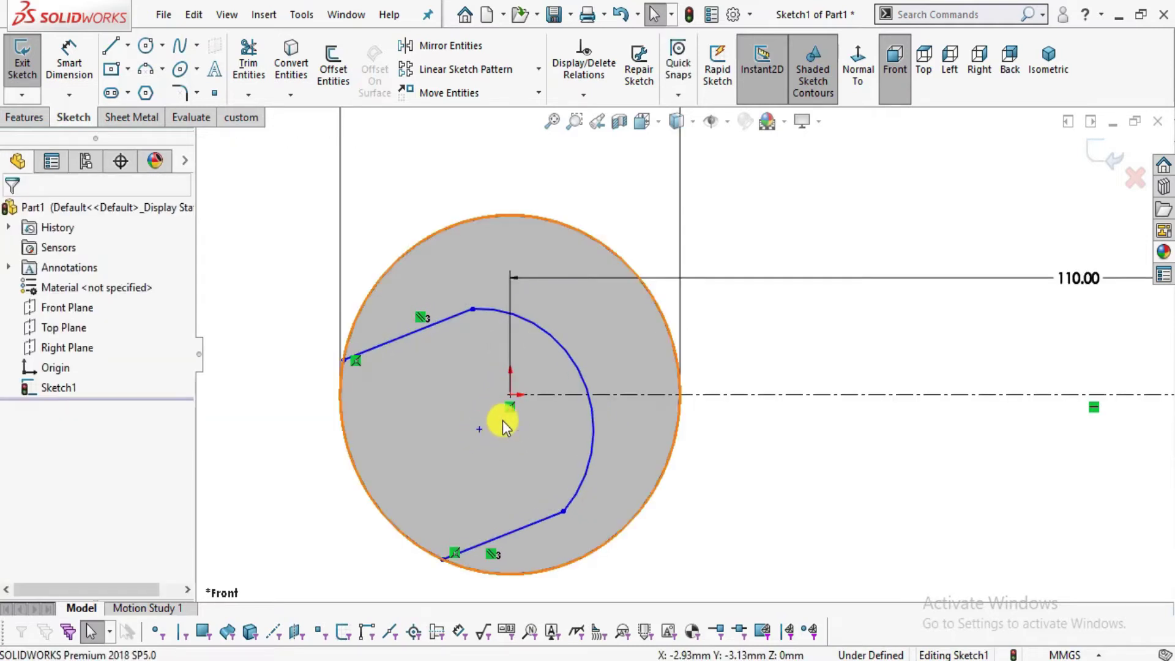
key("alt+Tab")
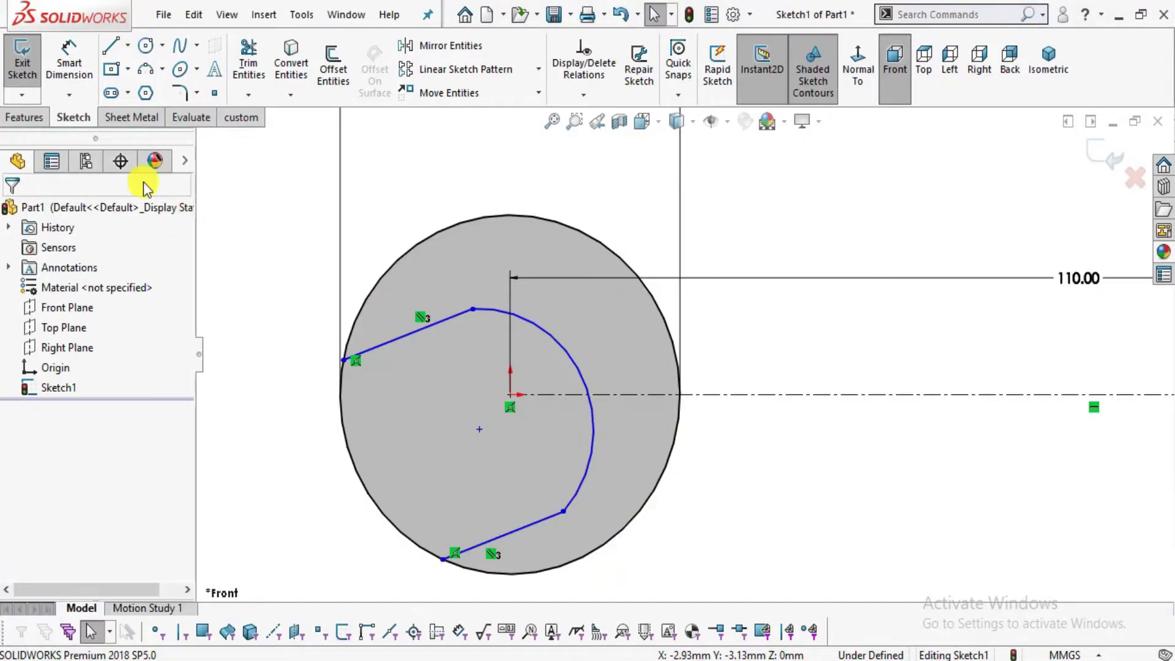
Dimension the arc centre to the lower jaw line at 8.50.
left_click(75, 49)
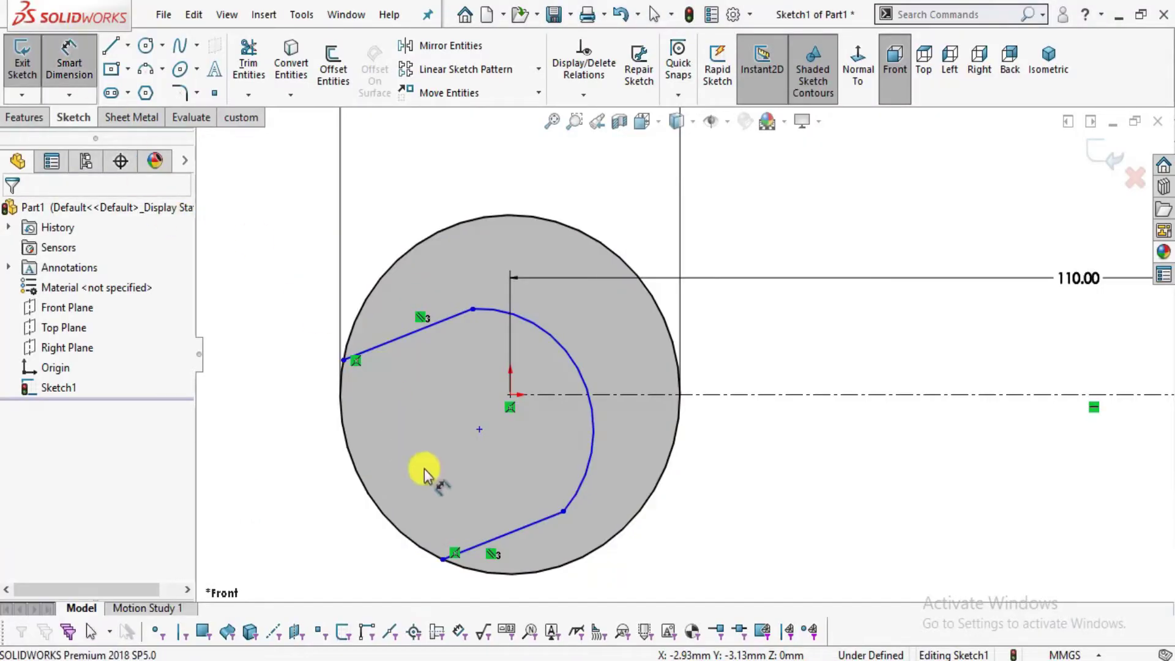
left_click(479, 431)
left_click(517, 529)
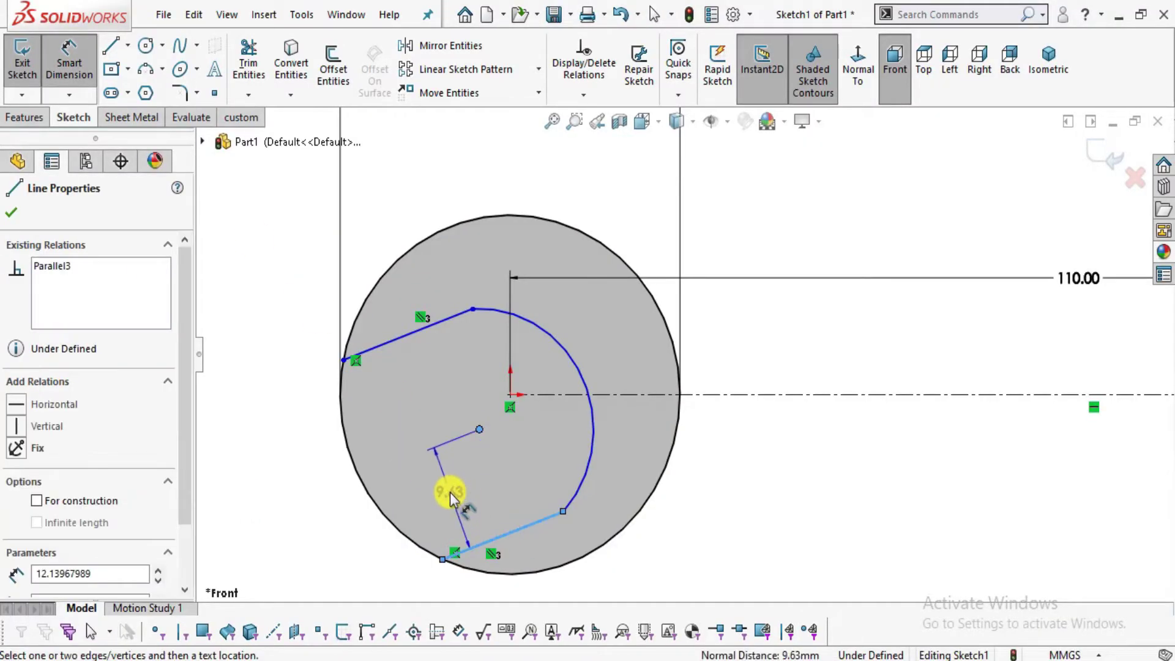
left_click(450, 493)
type("8.5")
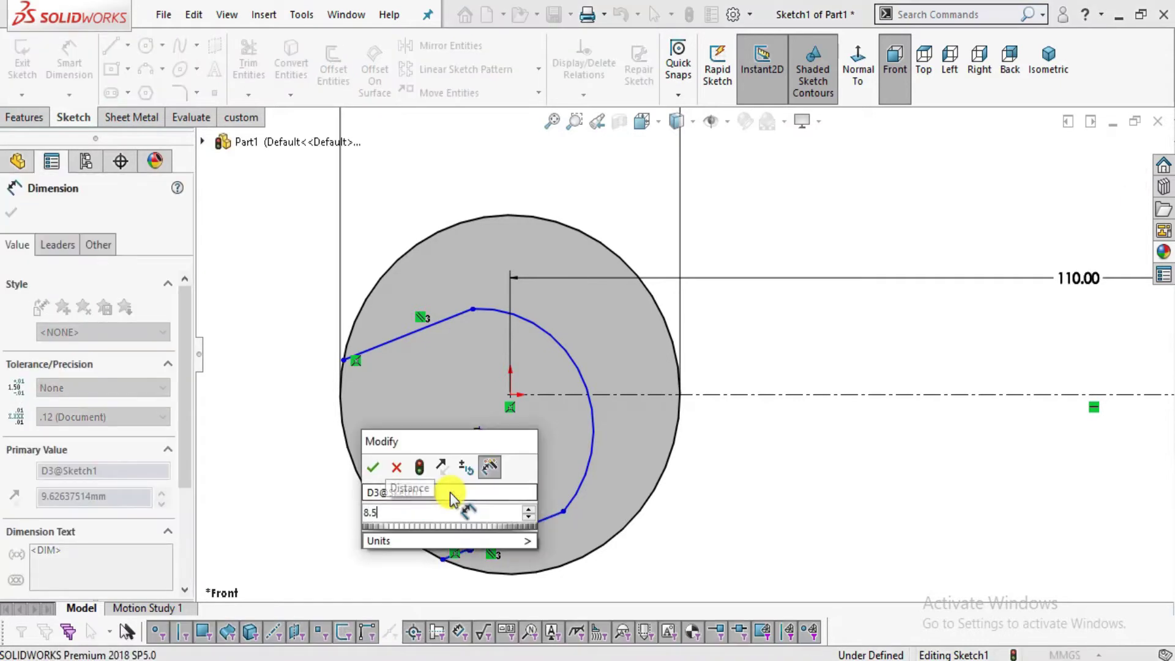
key("Return")
left_click(317, 540)
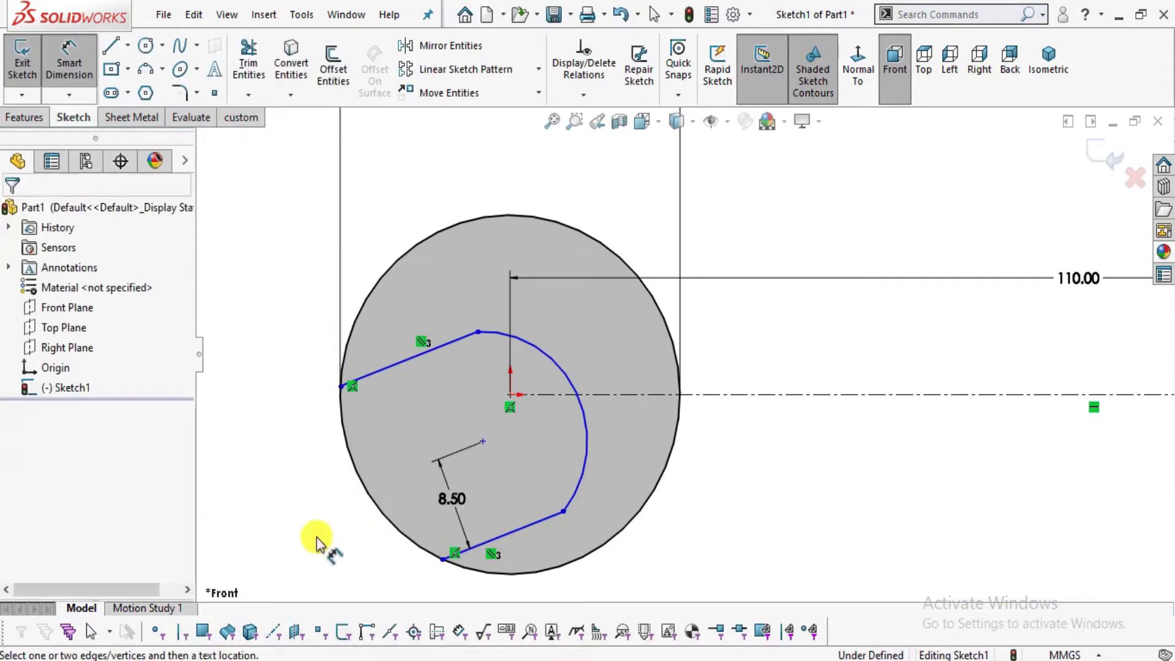
Constrain the two parallel slot lines 17.00 apart.
left_click(386, 374)
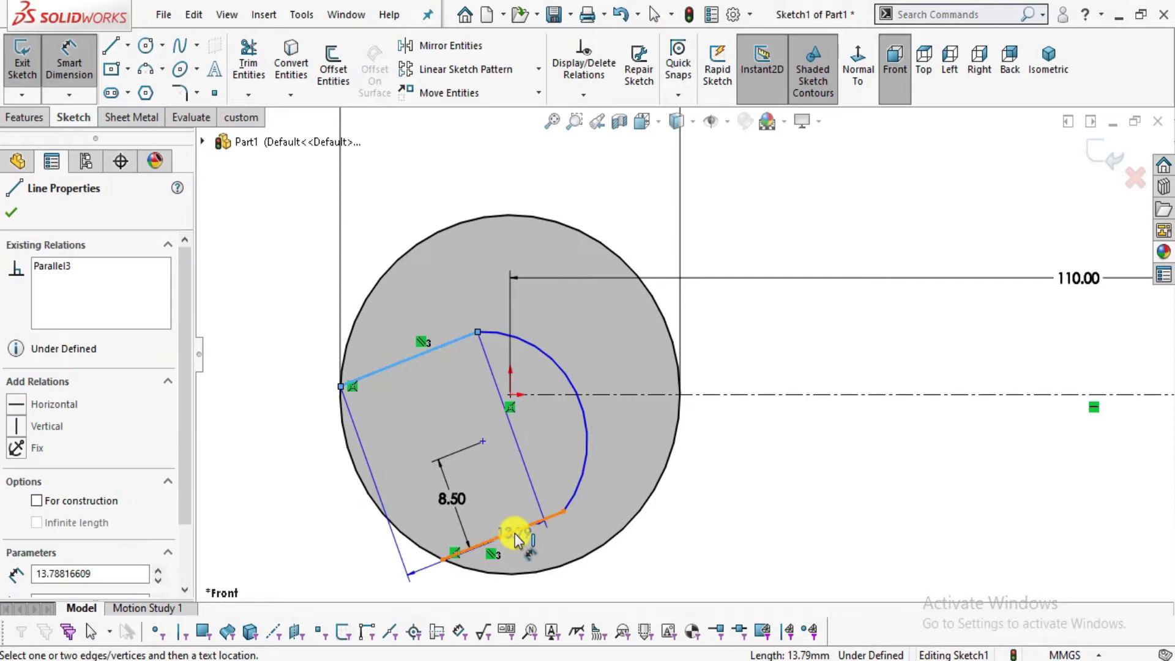
left_click(514, 539)
left_click(297, 497)
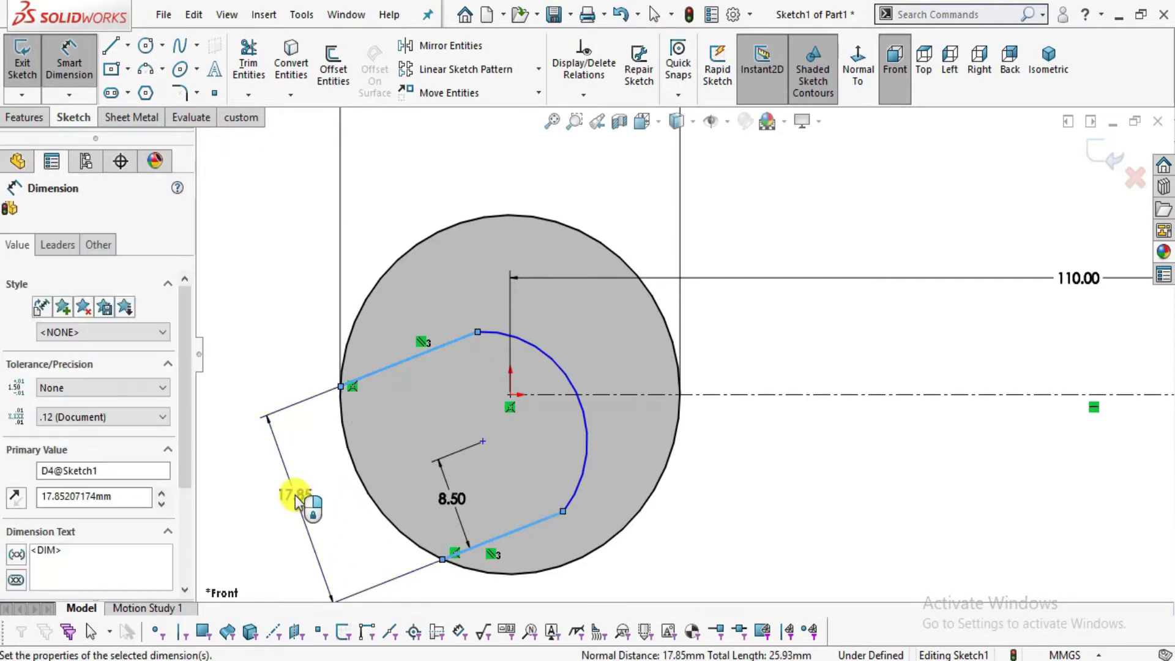
type("1")
key("Return")
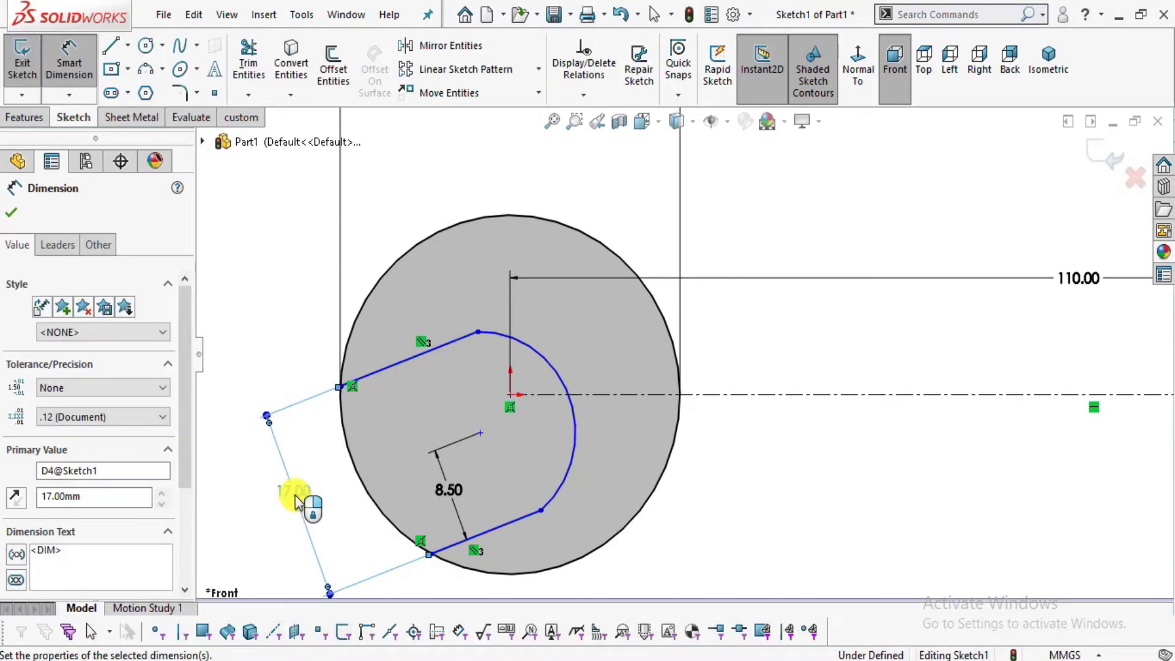
key("Escape")
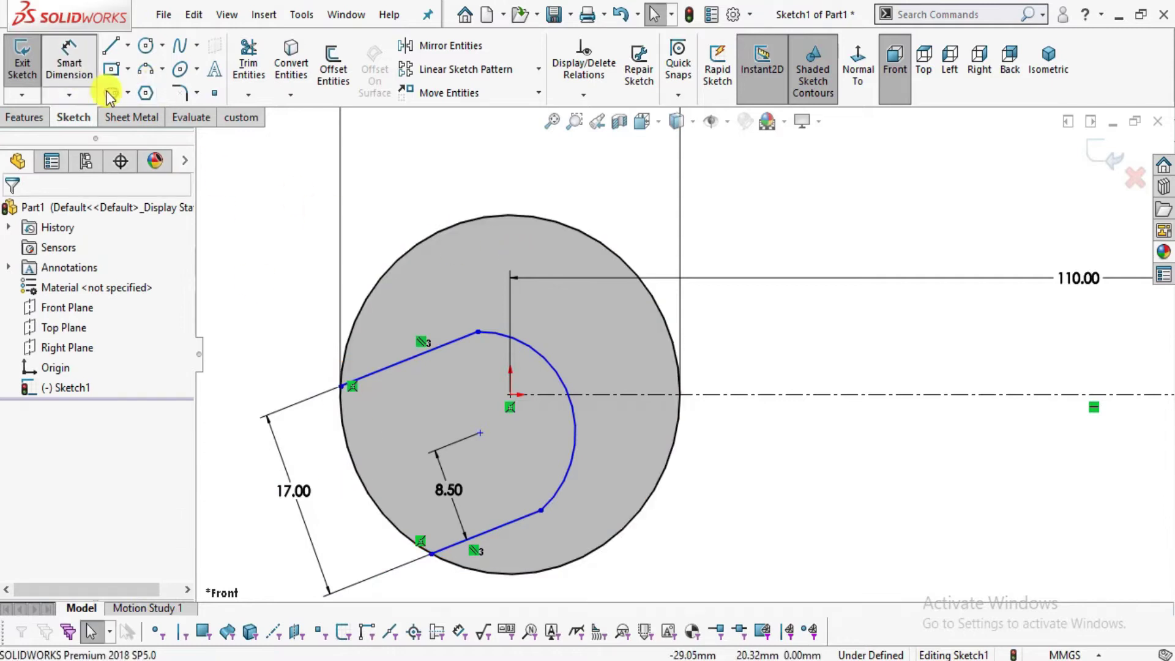
After checking the 6.00 and 110.00 values in the PDF, give the slot's curved end an R13.00 radius.
key("alt+Tab")
left_click_drag(482, 346, 470, 430)
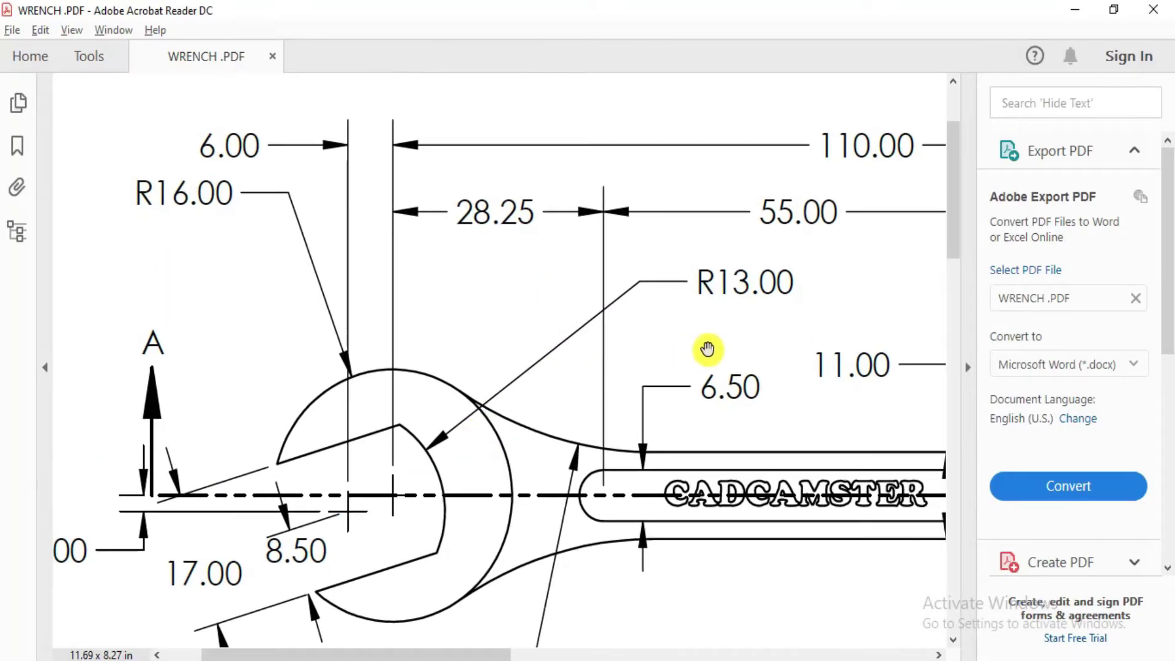
key("alt+Tab")
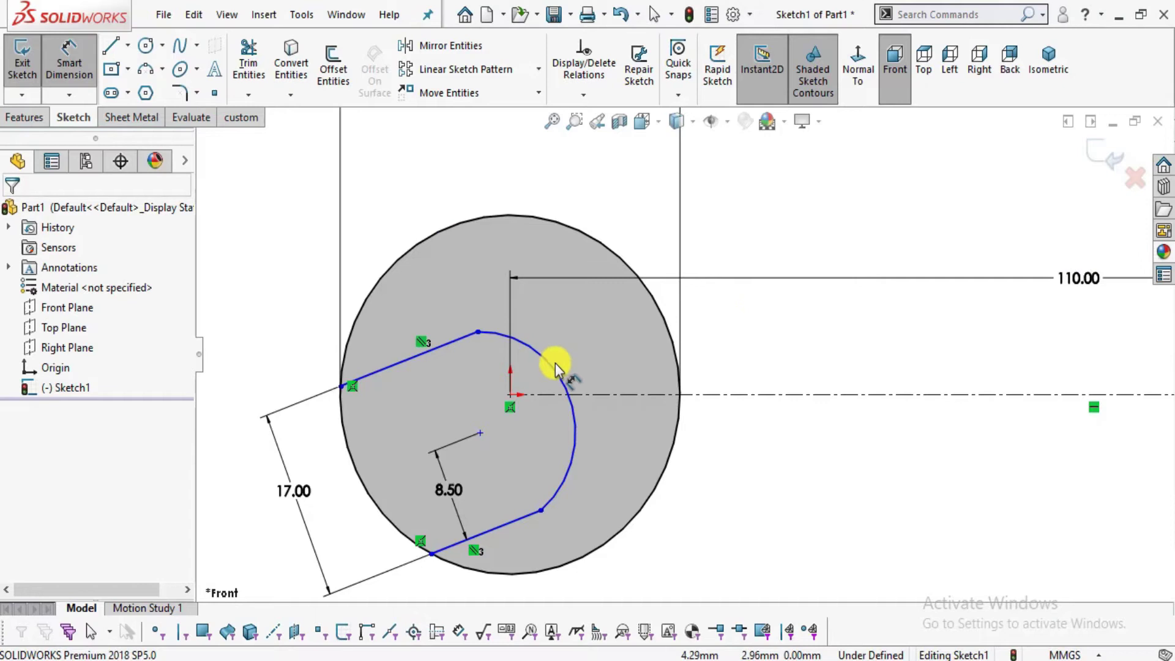
left_click(553, 369)
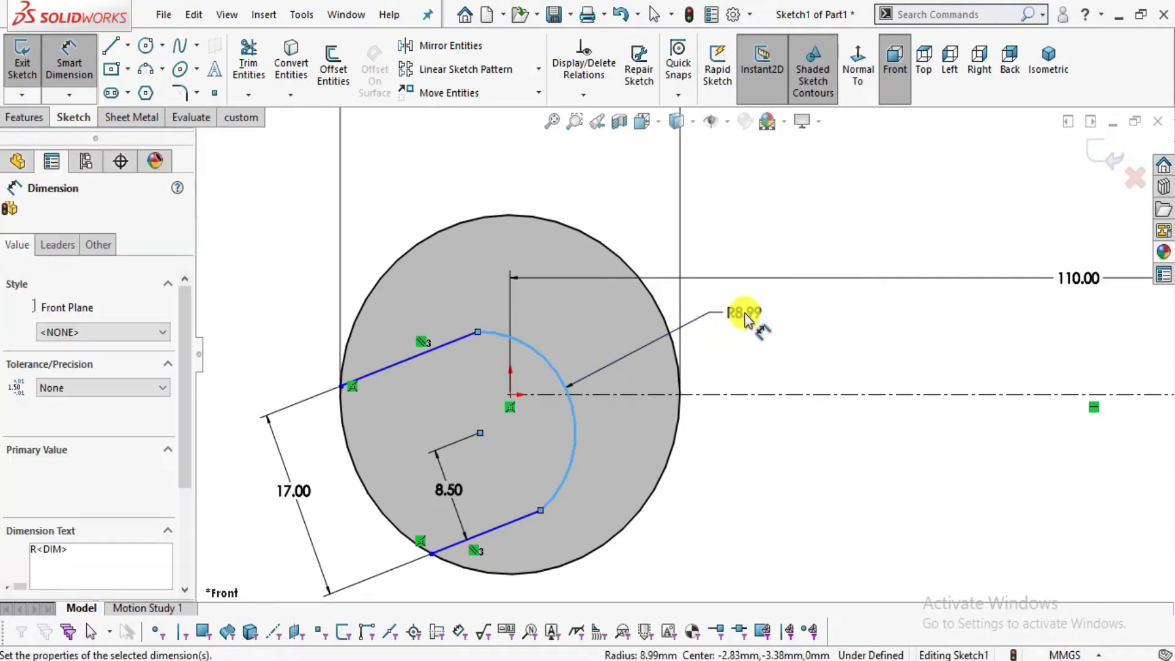
left_click(746, 316)
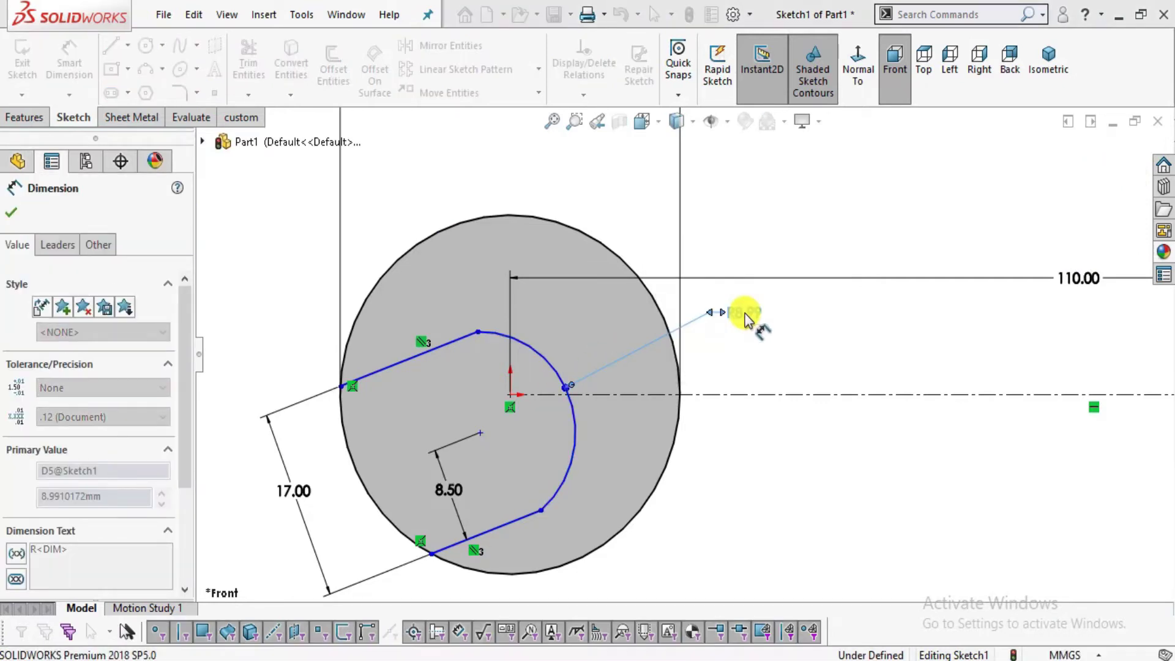
type("13")
key("Return")
key("Escape")
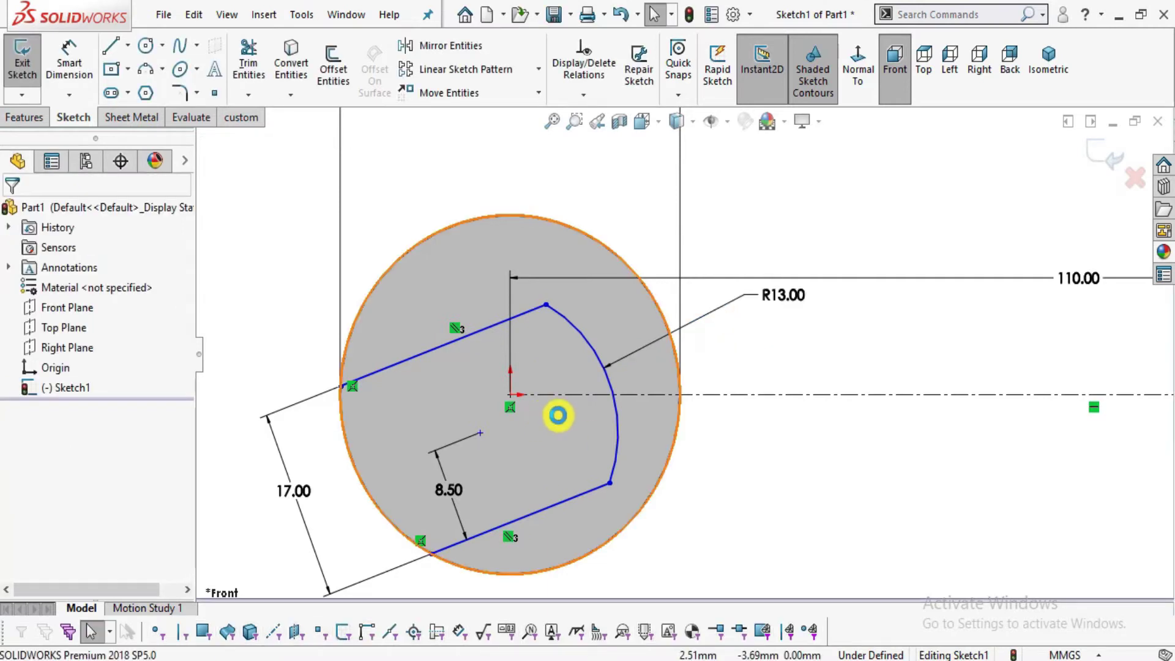
Drag the slot's arc centre point upward, then bring up the wrench PDF drawing.
scroll(556, 412, "up", 2)
middle_click_drag(682, 305, 682, 288, "ctrl")
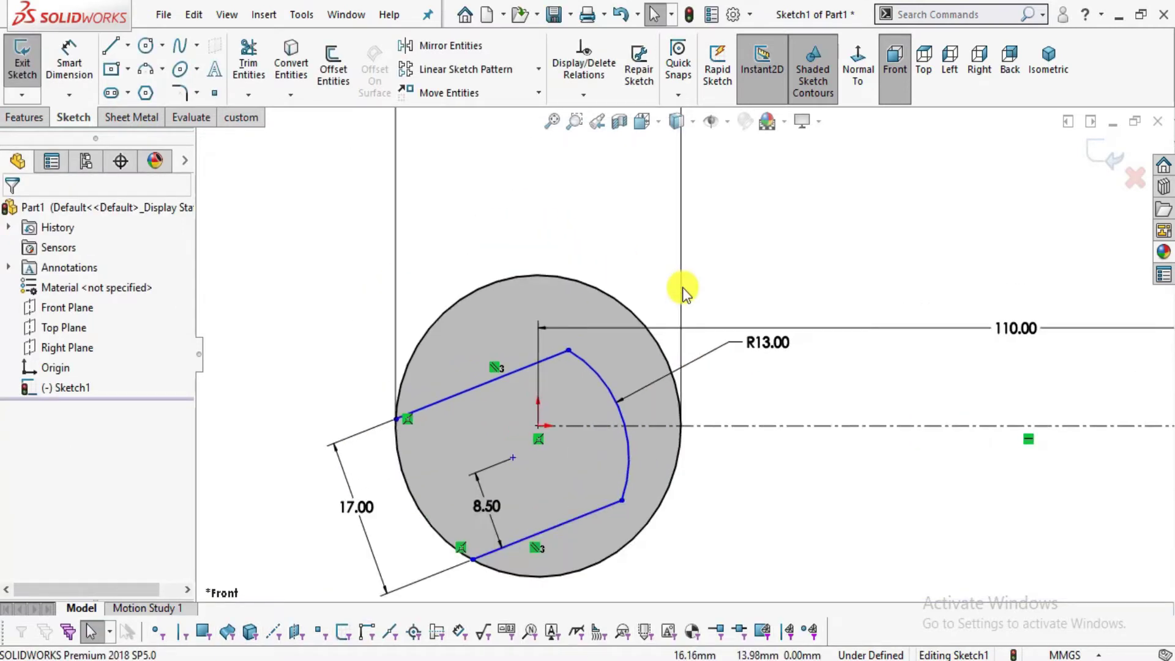
scroll(568, 480, "down", 1)
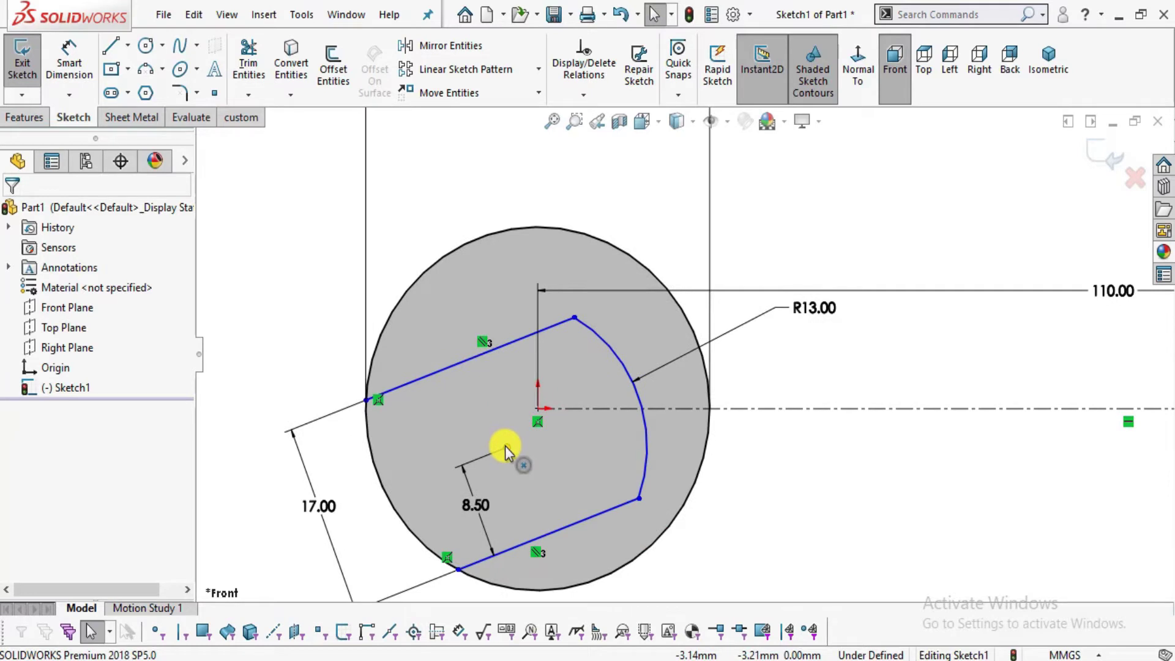
mouse_move(507, 448)
left_mouse_down()
mouse_move(503, 415)
mouse_move(518, 453)
left_mouse_up()
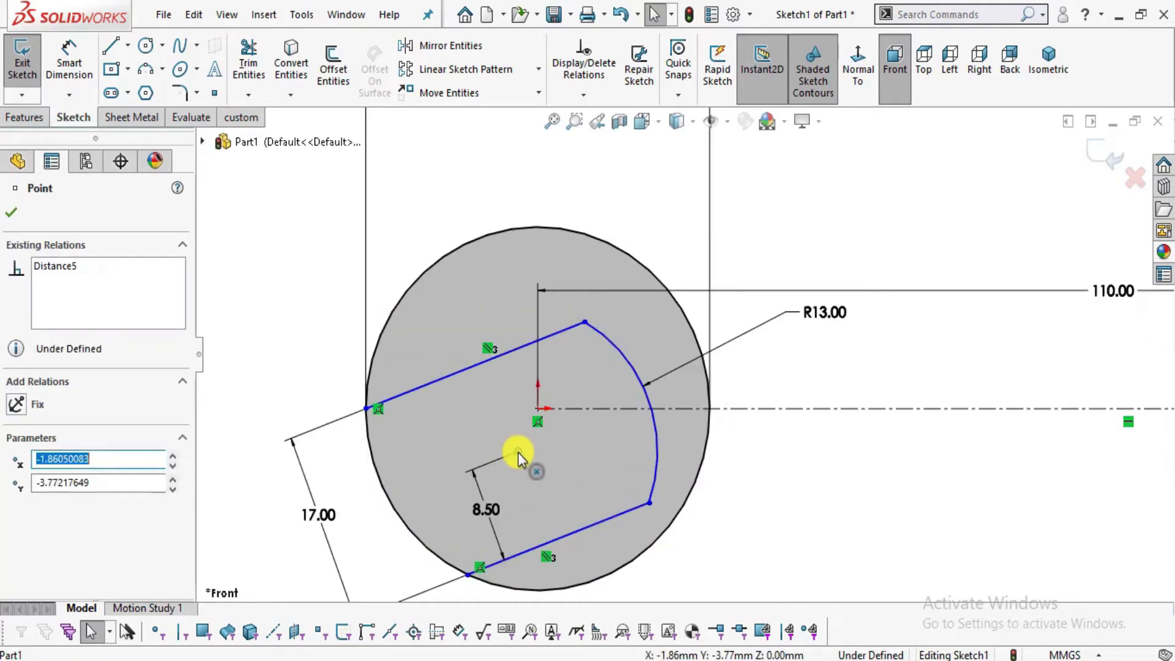
key("Escape")
key("alt+Tab")
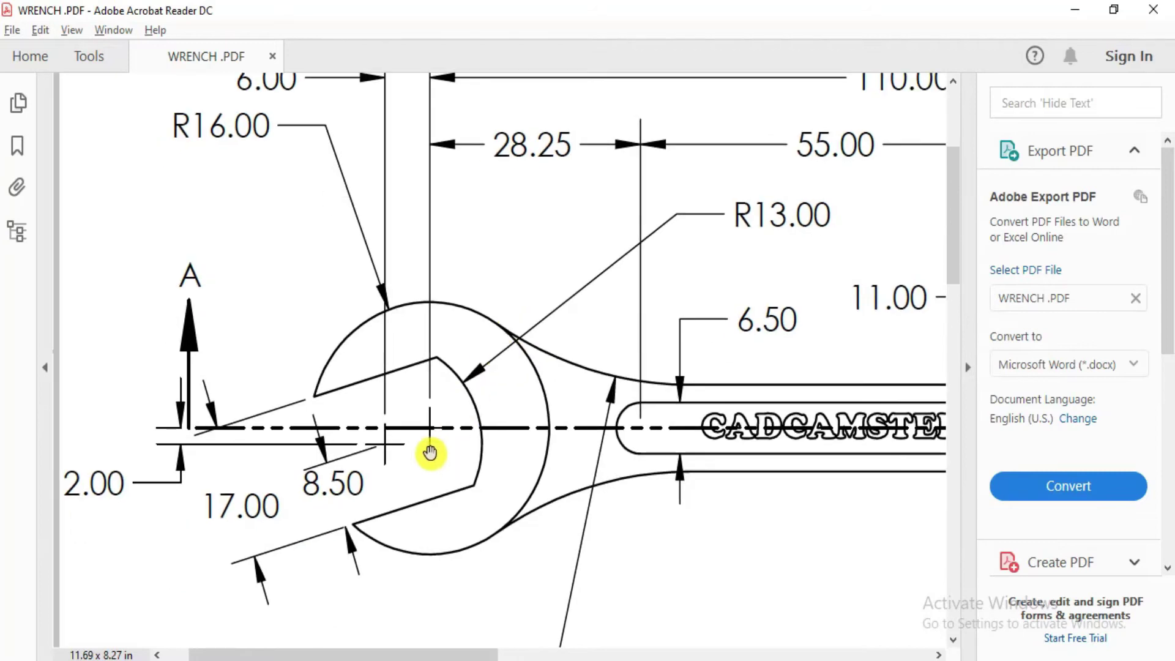
Pan the PDF to read the jaw's 2.00 and 17.00 dimensions, then return to the sketch.
scroll(431, 453, "up", 3, "ctrl")
left_click_drag(428, 451, 504, 447)
scroll(504, 447, "down", 3, "ctrl")
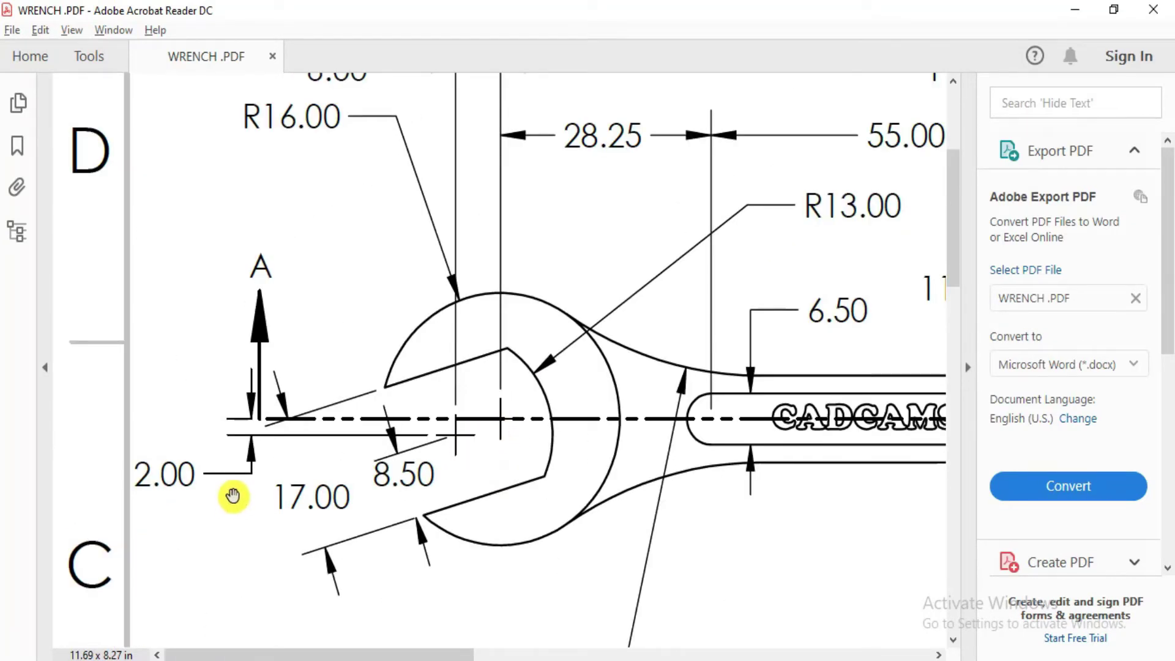
key("alt+Tab")
key("alt+Tab")
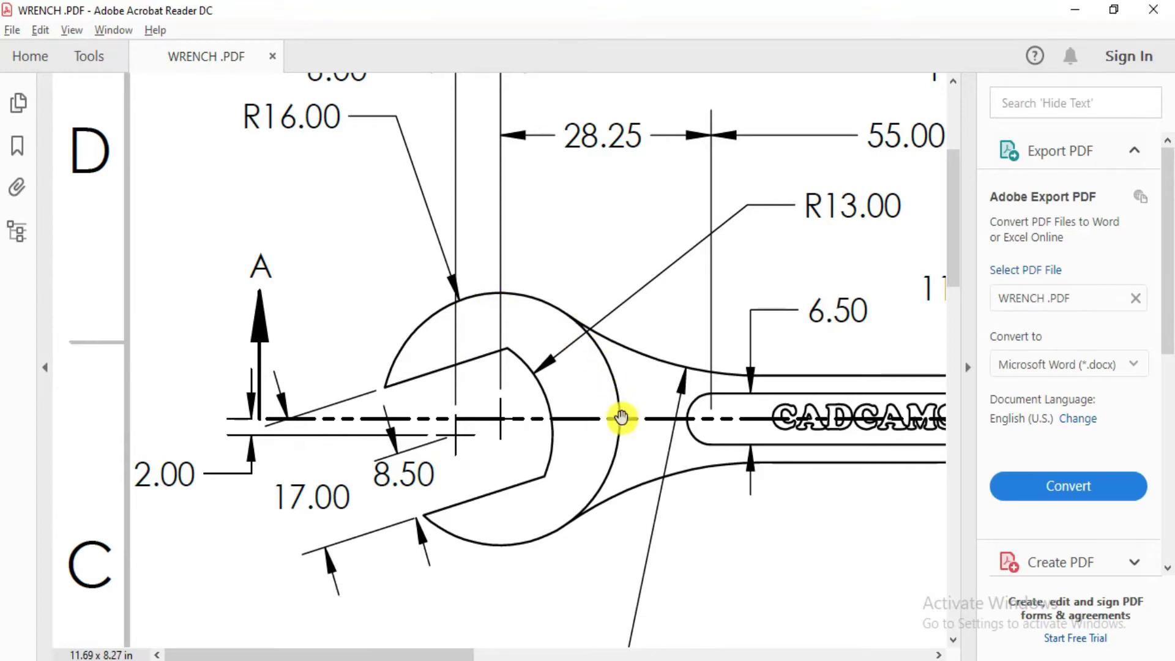
key("alt+Tab")
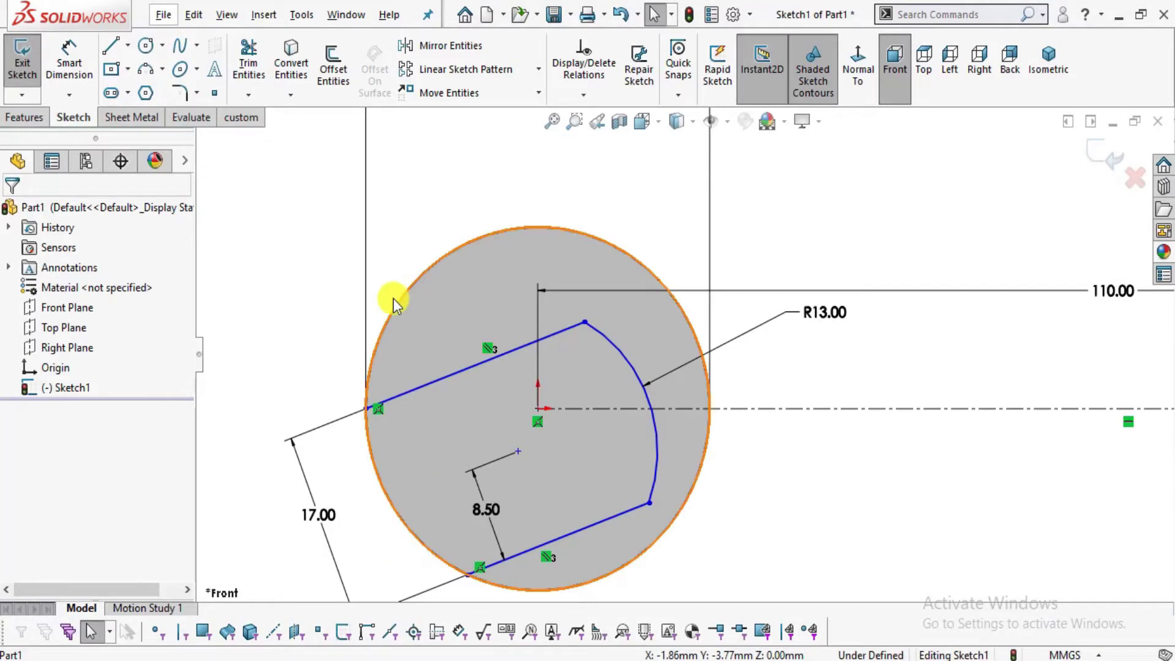
Dimension the slot's arc centre 2.00 vertically from the origin.
left_click(538, 408)
left_click(519, 451)
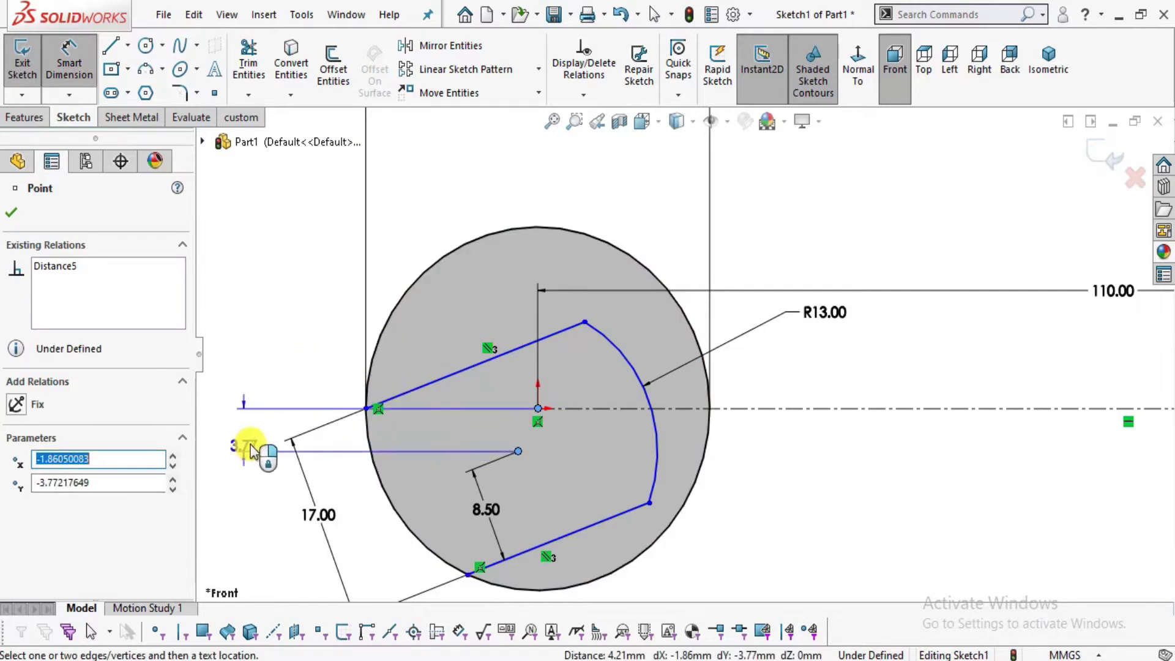
left_click(253, 442)
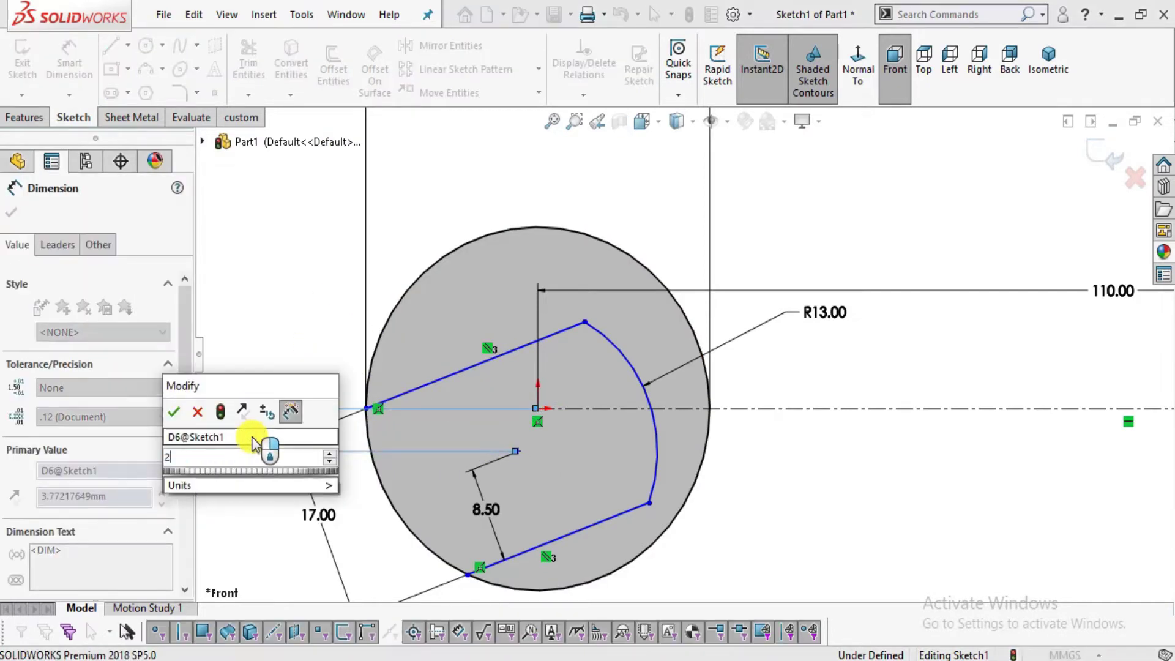
type("2")
key("Return")
key("Escape")
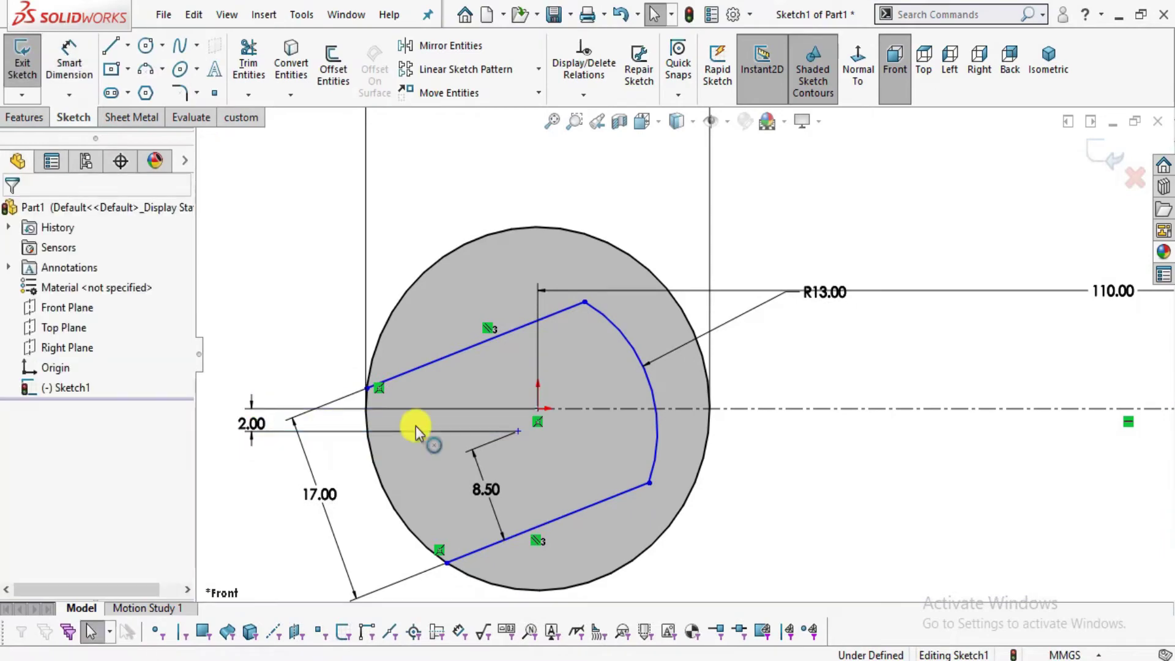
Check the top of the wrench drawing in the PDF for the next offset.
key("alt+Tab")
left_click_drag(525, 349, 536, 488)
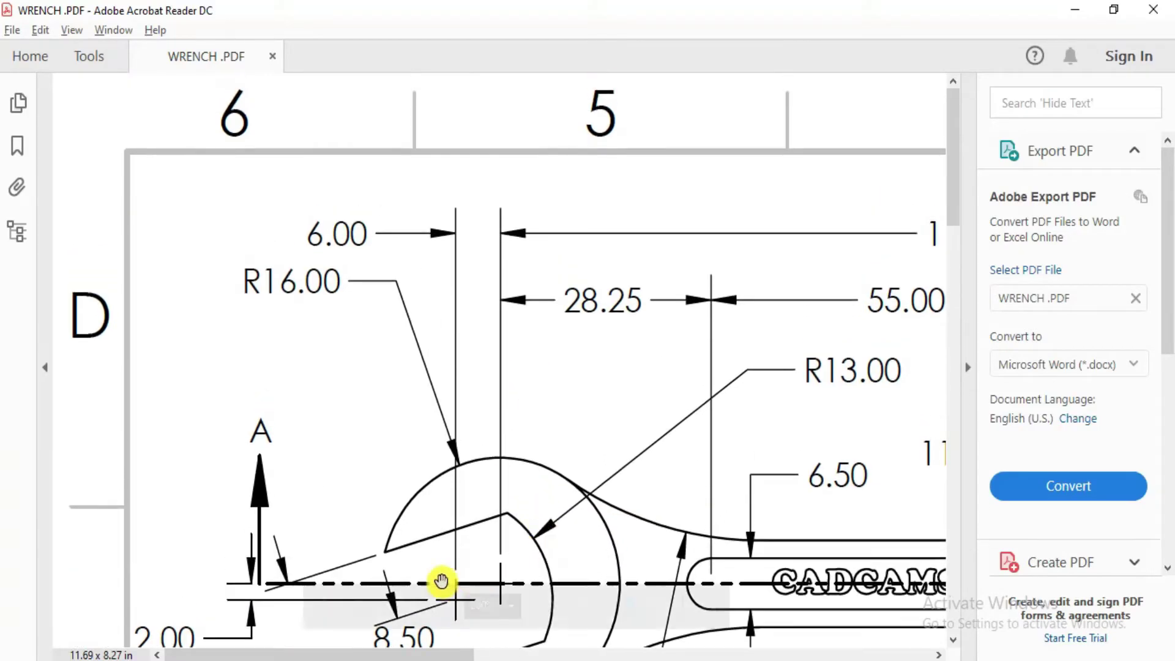
scroll(491, 478, "down", 2)
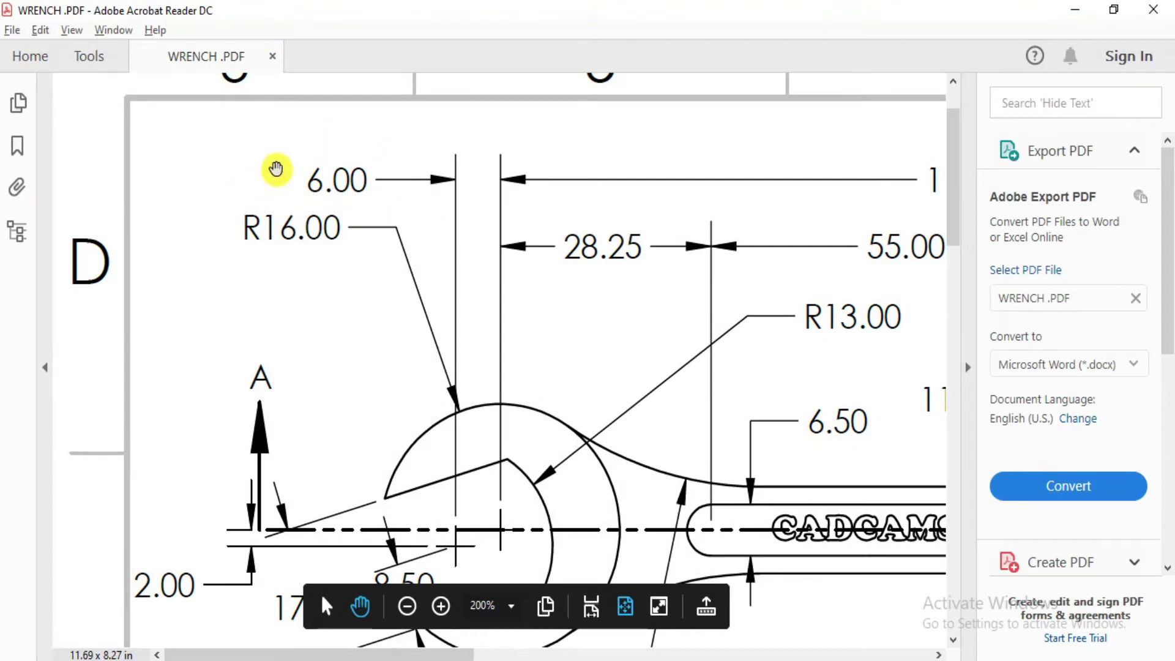
key("alt+Tab")
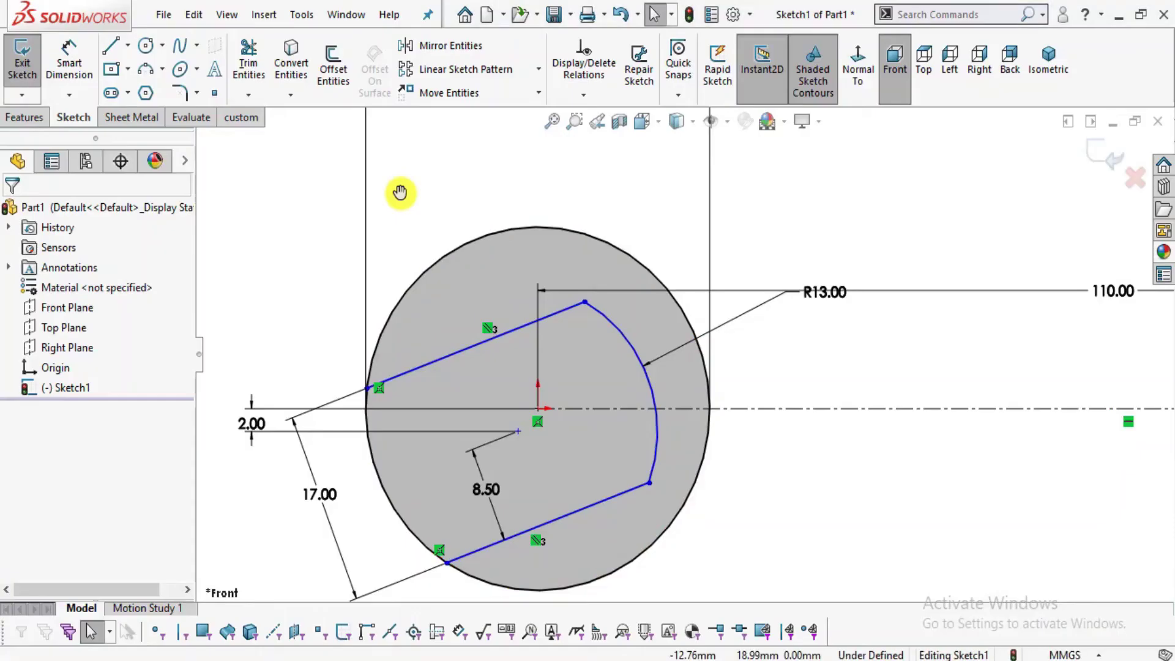
Dimension the arc centre 6.00 horizontally from the origin.
left_click(69, 61)
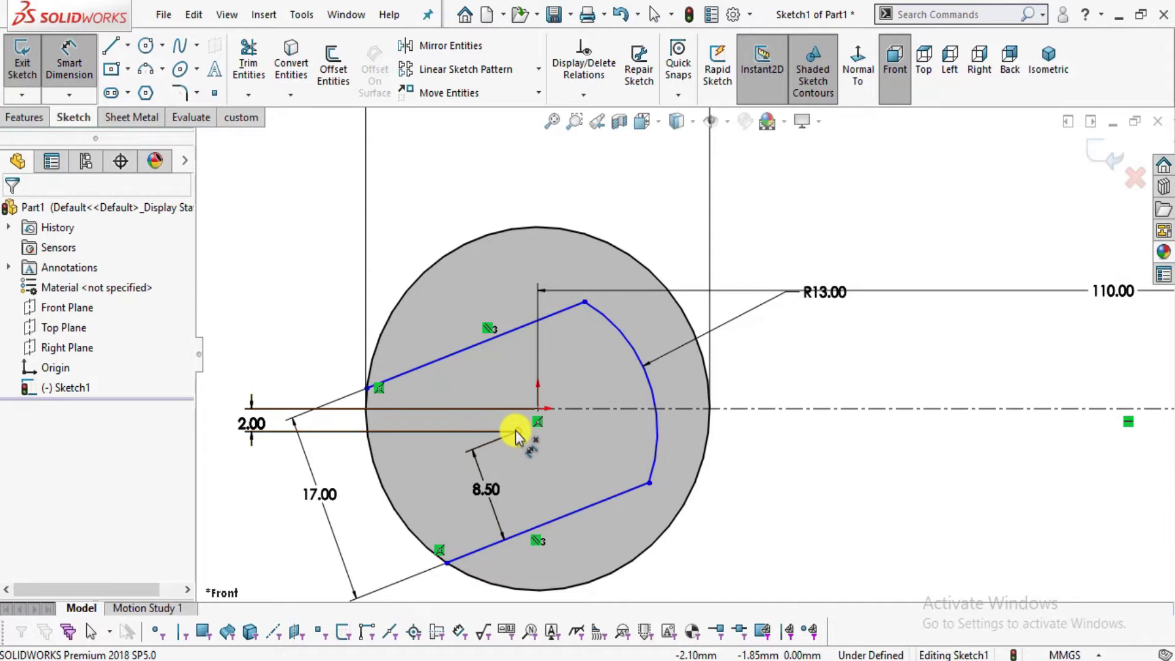
left_click(517, 431)
left_click(539, 408)
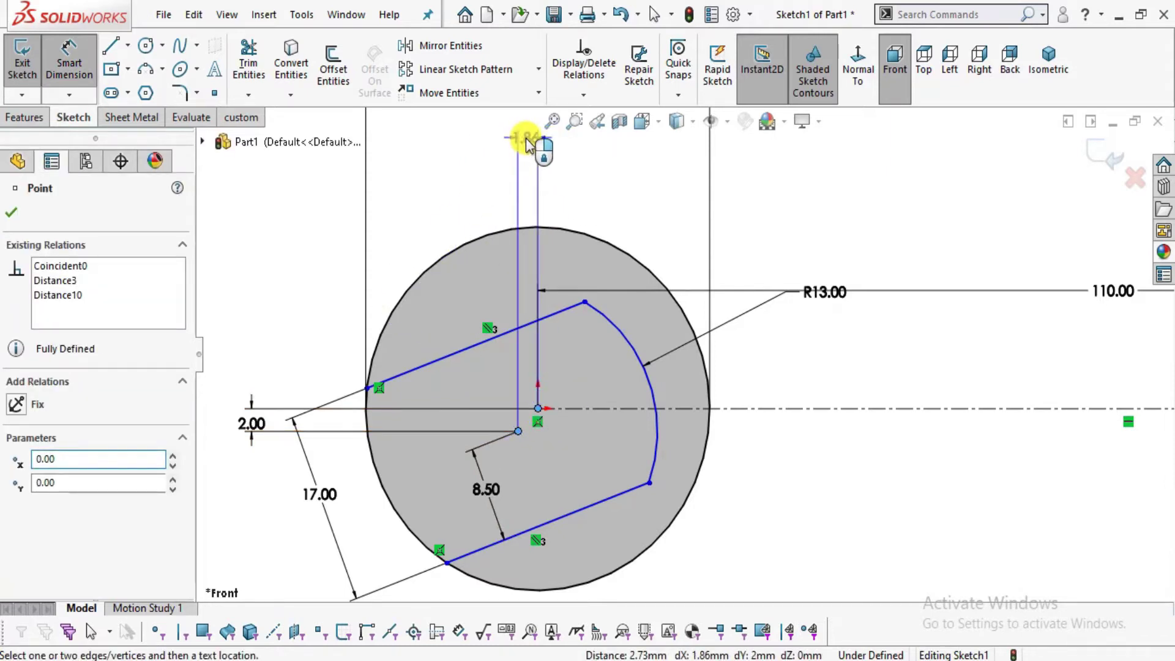
left_click(525, 142)
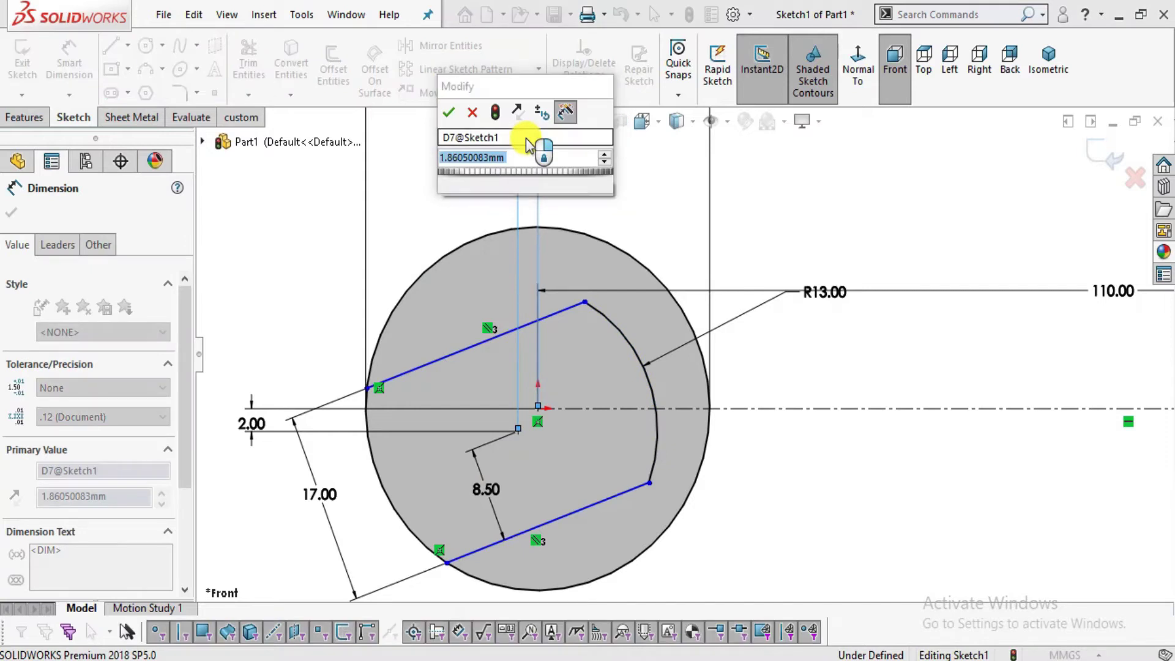
type("6")
key("Return")
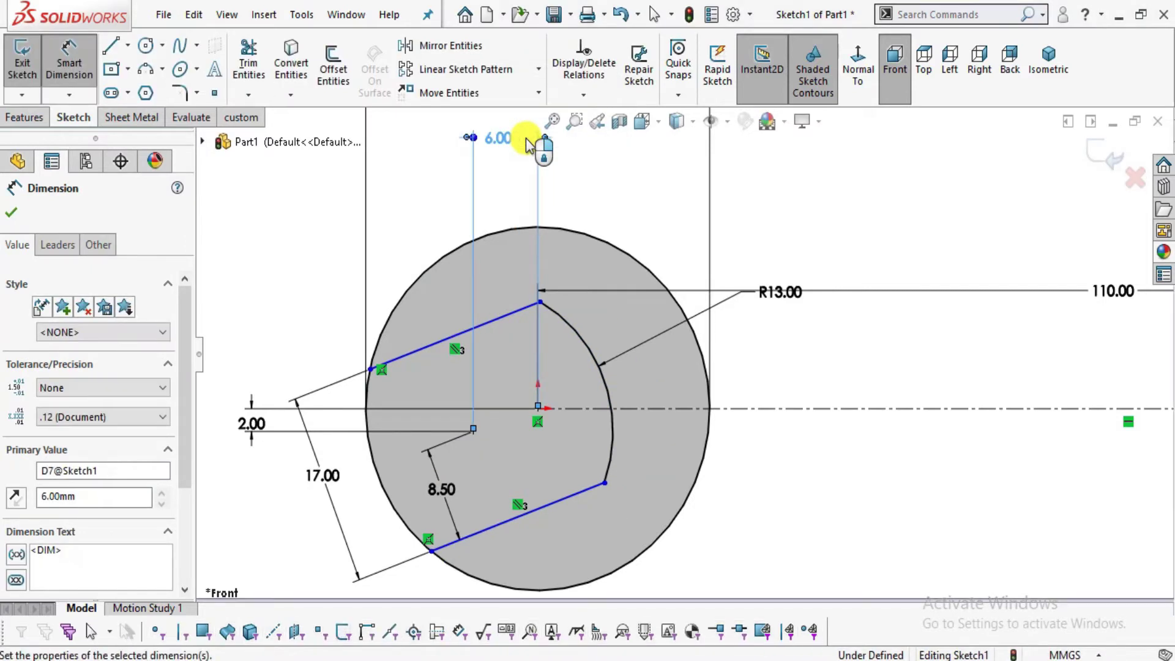
key("Escape")
scroll(753, 423, "up", 2)
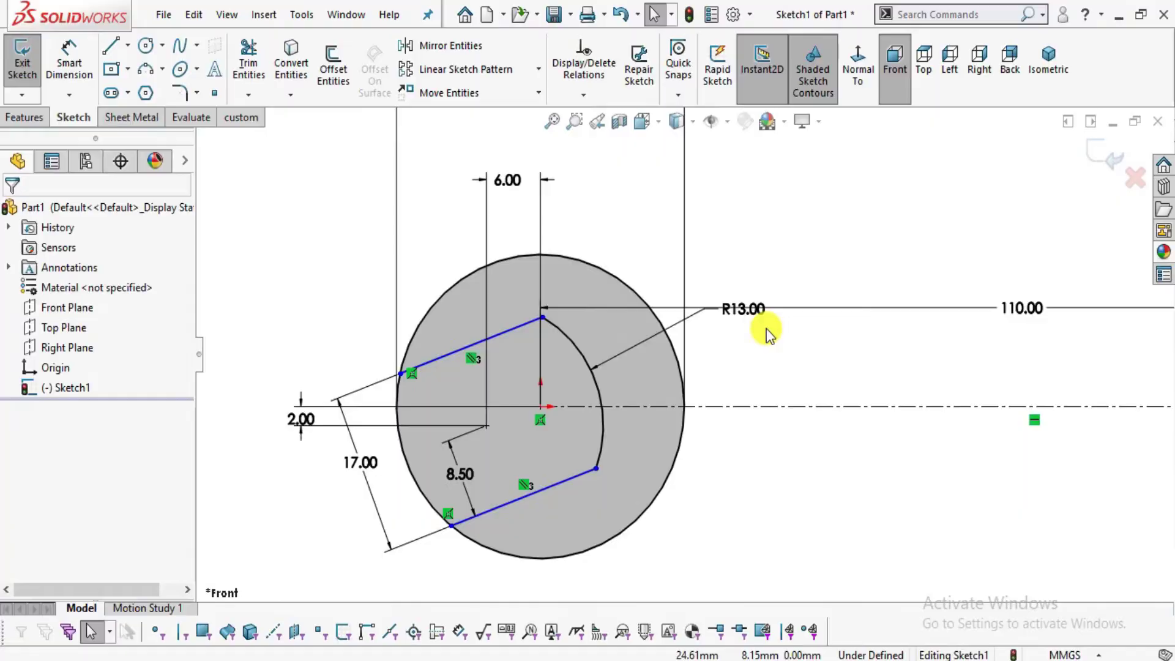
key("alt+Tab")
Pan across both jaws in the PDF, checking R16.00, 28.25 and 55.00.
mouse_move(525, 468)
left_mouse_down()
mouse_move(489, 451)
mouse_move(472, 474)
left_mouse_up()
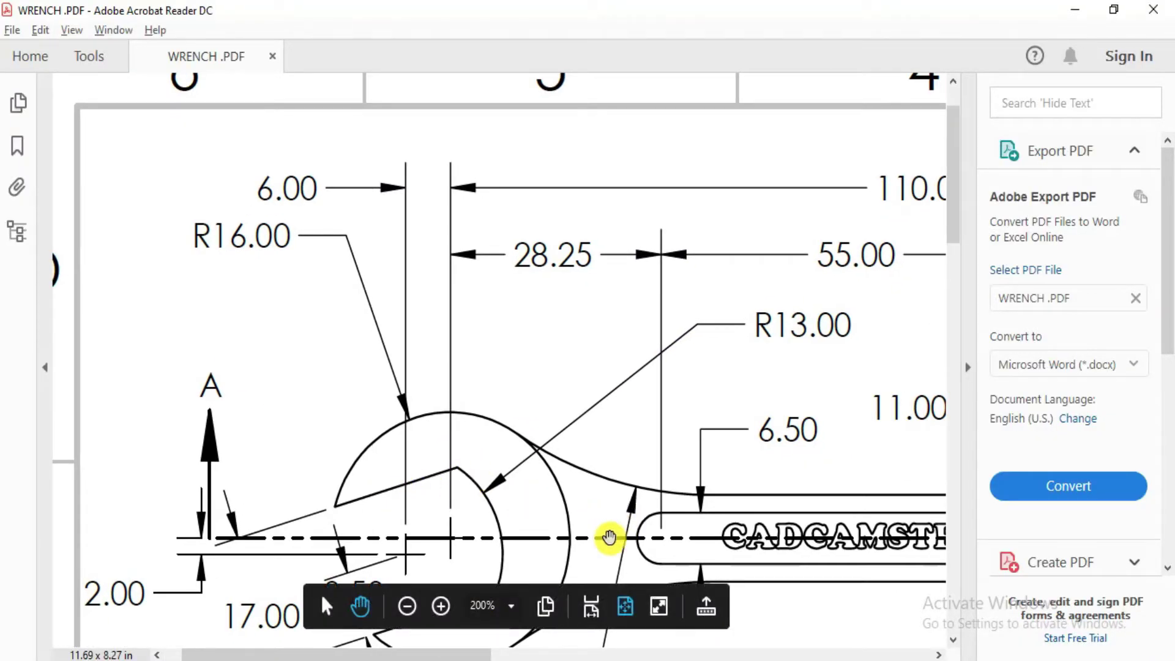
left_click_drag(630, 492, 13, 415)
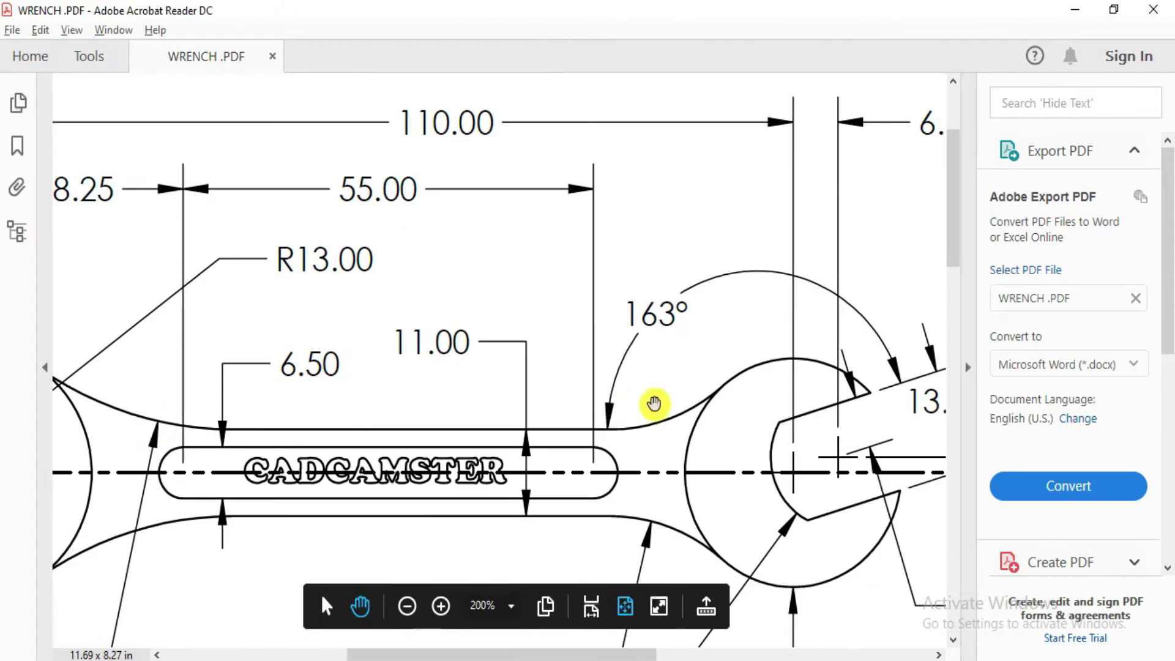
left_click_drag(828, 398, 734, 412)
left_click_drag(407, 388, 972, 399)
left_click_drag(526, 424, 531, 432)
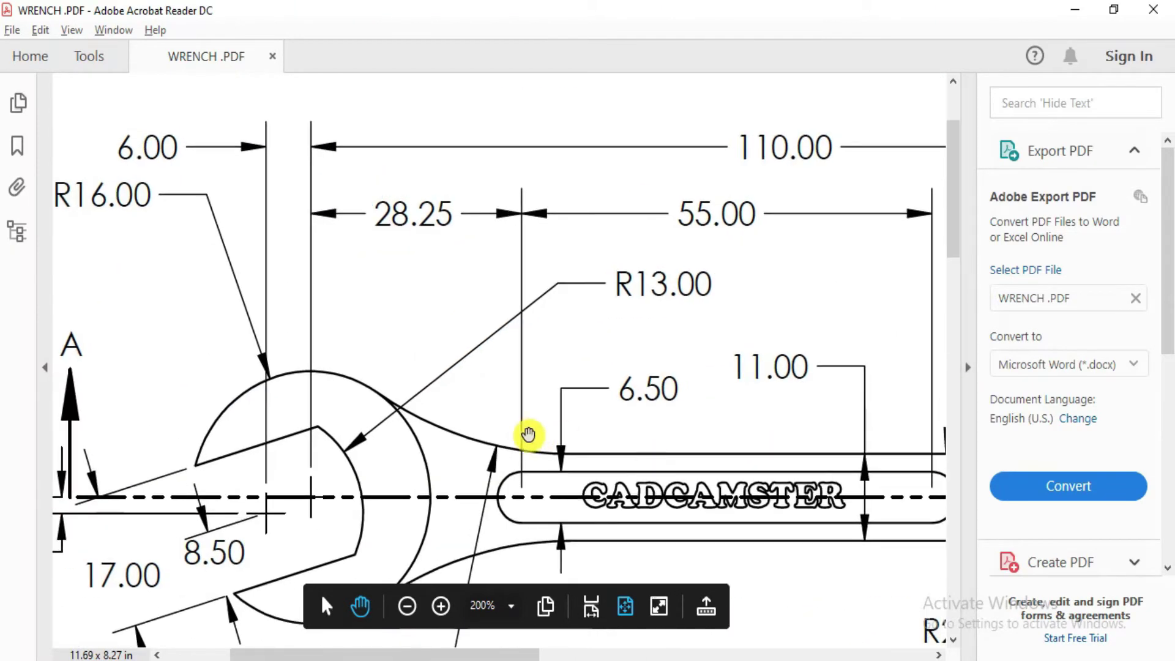
key("alt+Tab")
key("alt+Tab")
key("alt+Tab")
Dimension the sloped jaw line at 163° to the centreline.
left_click(69, 62)
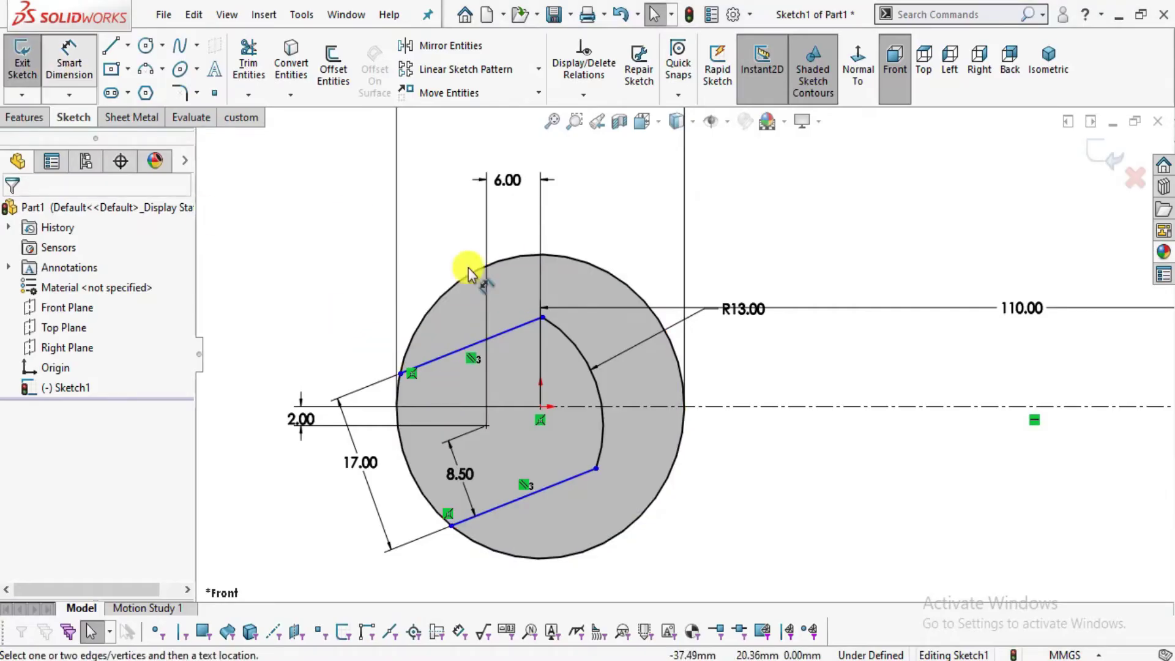
left_click(508, 332)
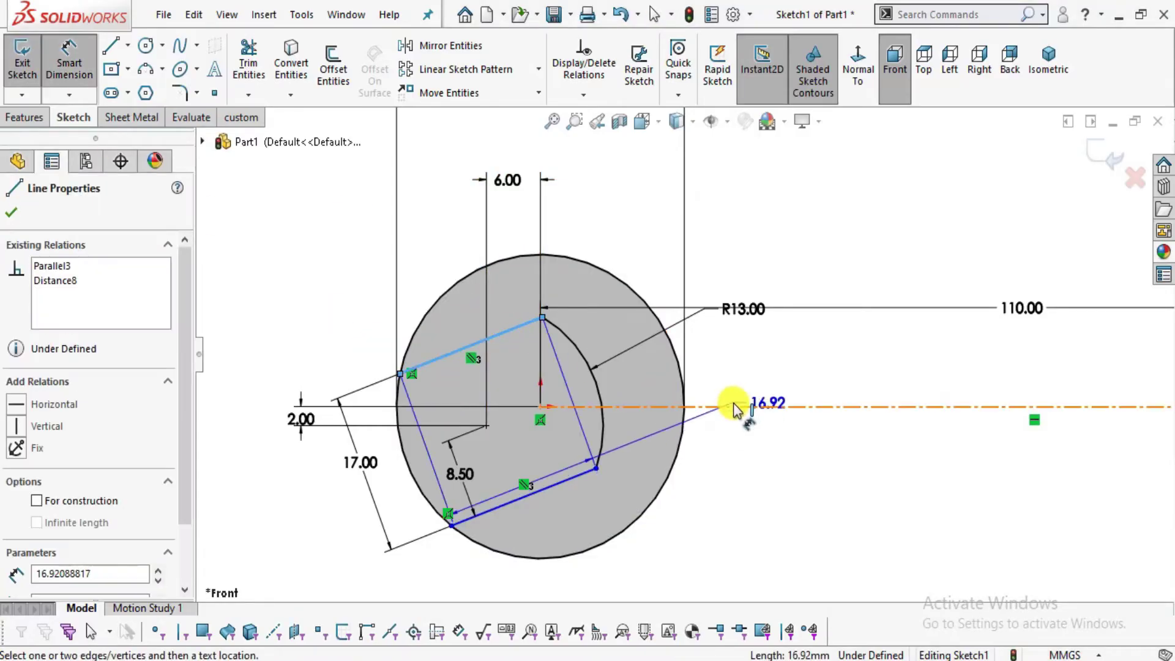
left_click(731, 406)
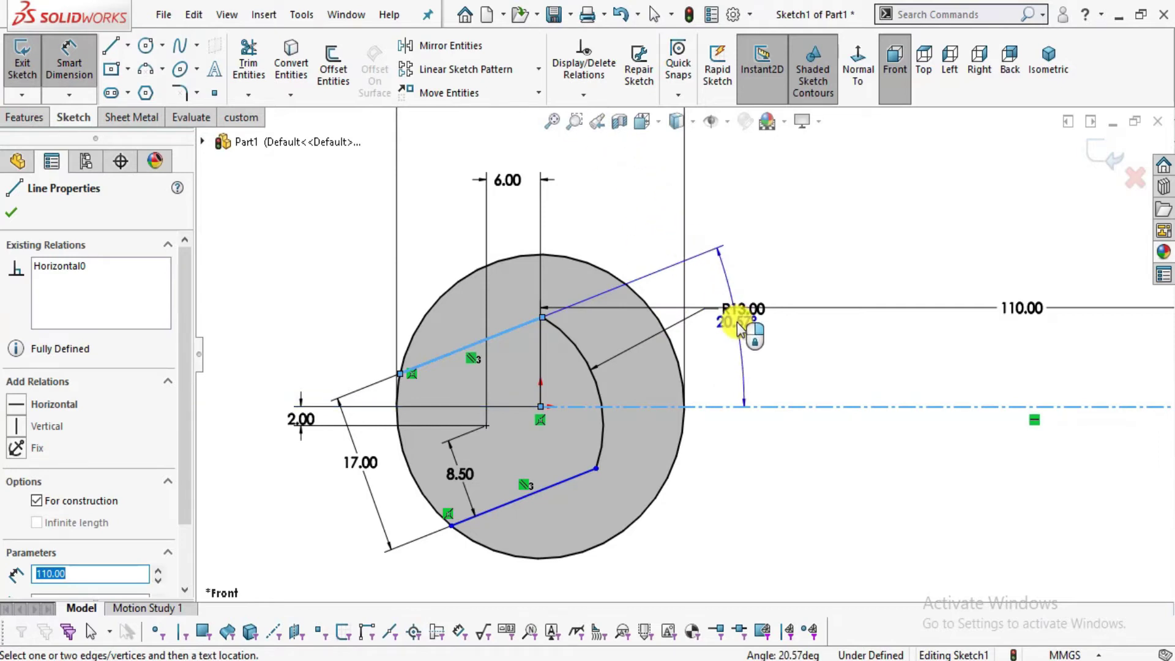
key("alt+Tab")
left_click_drag(701, 341, 397, 309)
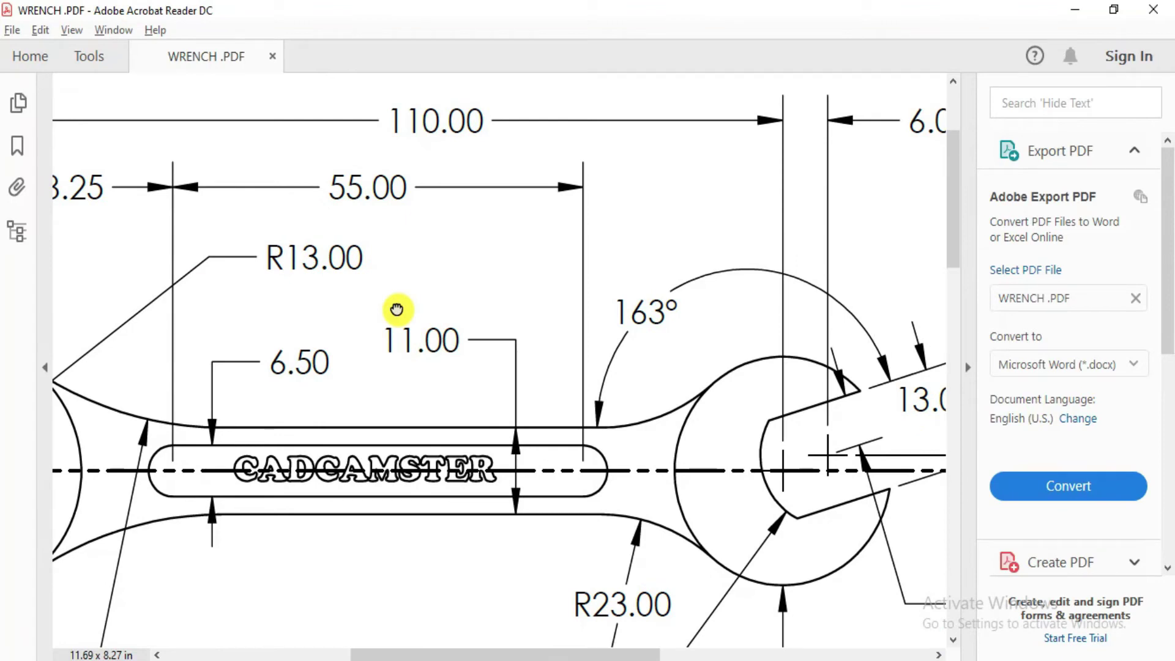
key("alt+Tab")
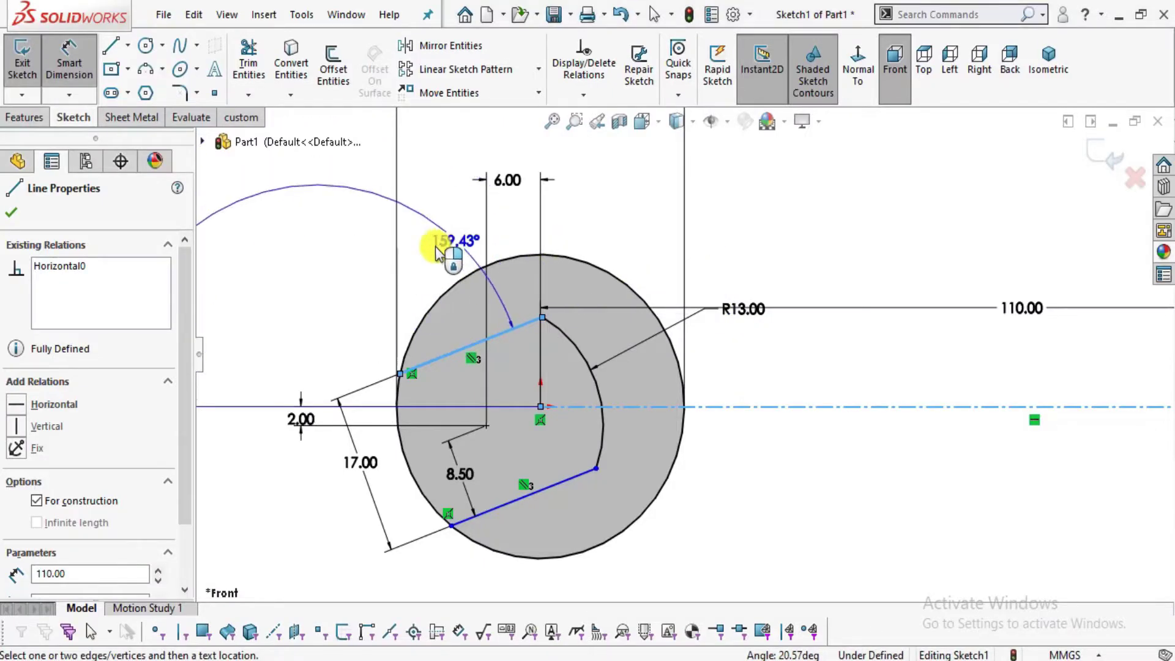
scroll(398, 275, "up", 1)
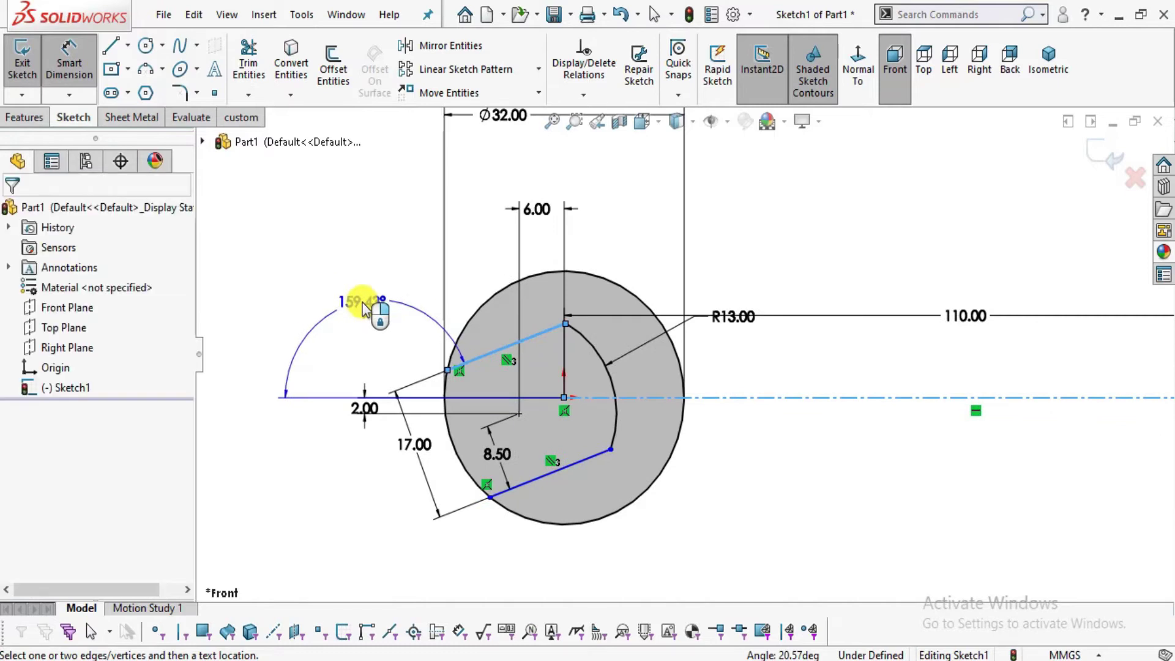
left_click(363, 302)
type("163")
key("Return")
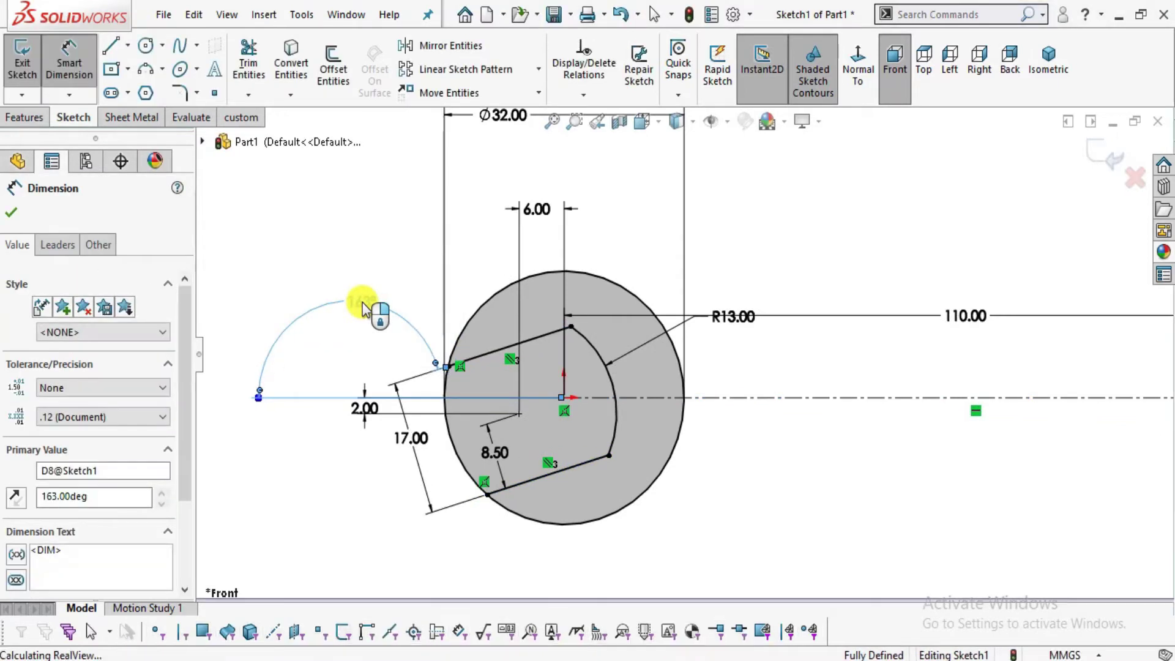
key("Escape")
key("Escape")
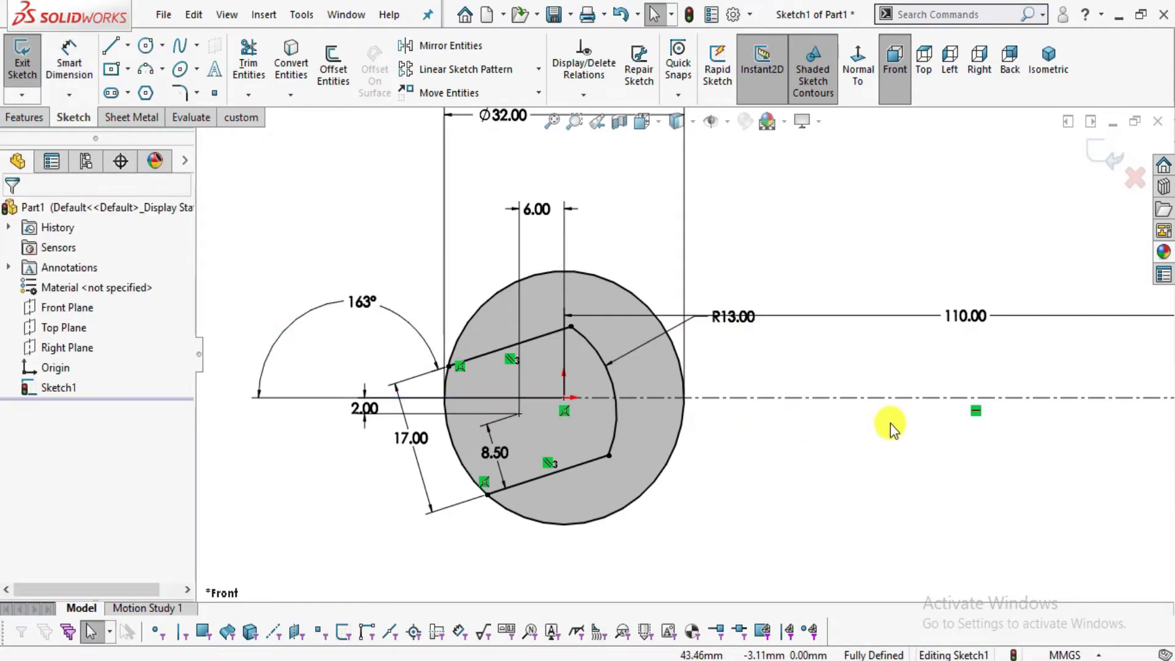
Trim away the circle's arc inside the jaw opening and fit the sketch in view.
key("alt+Tab")
key("alt+Tab")
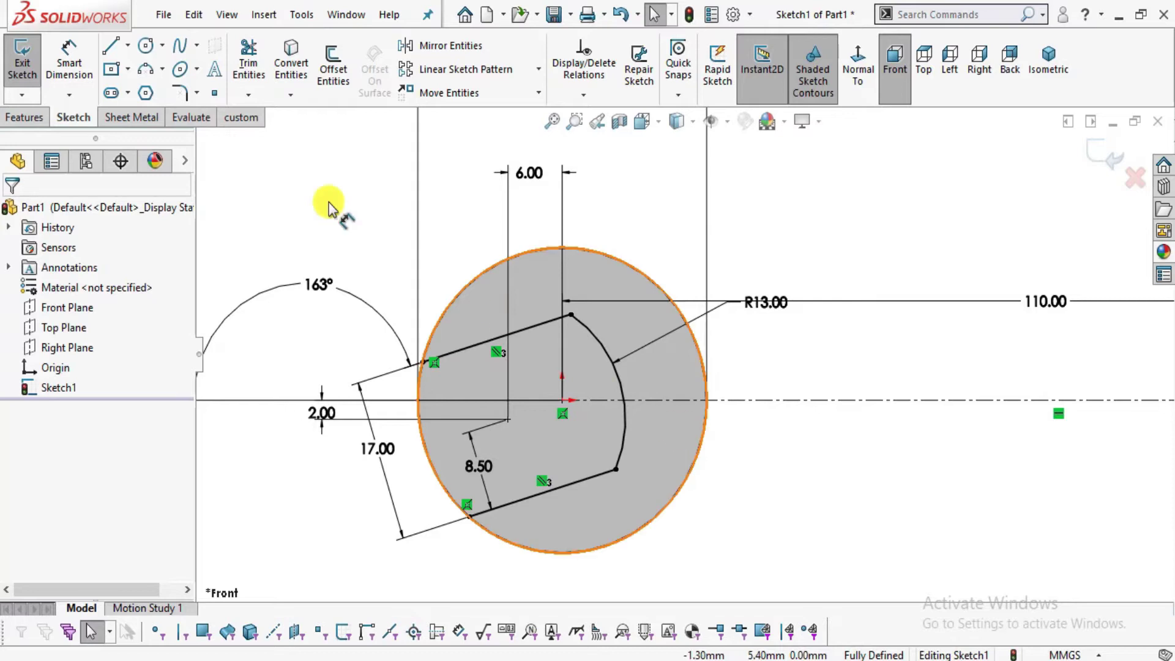
left_click_drag(441, 476, 432, 456)
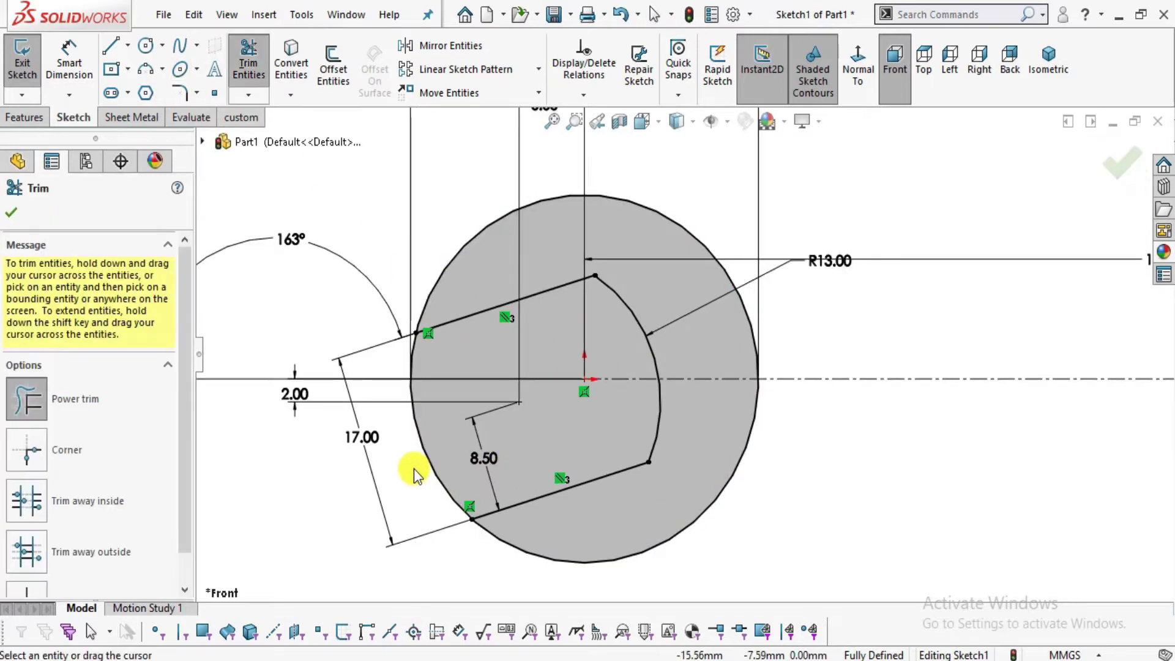
key("Escape")
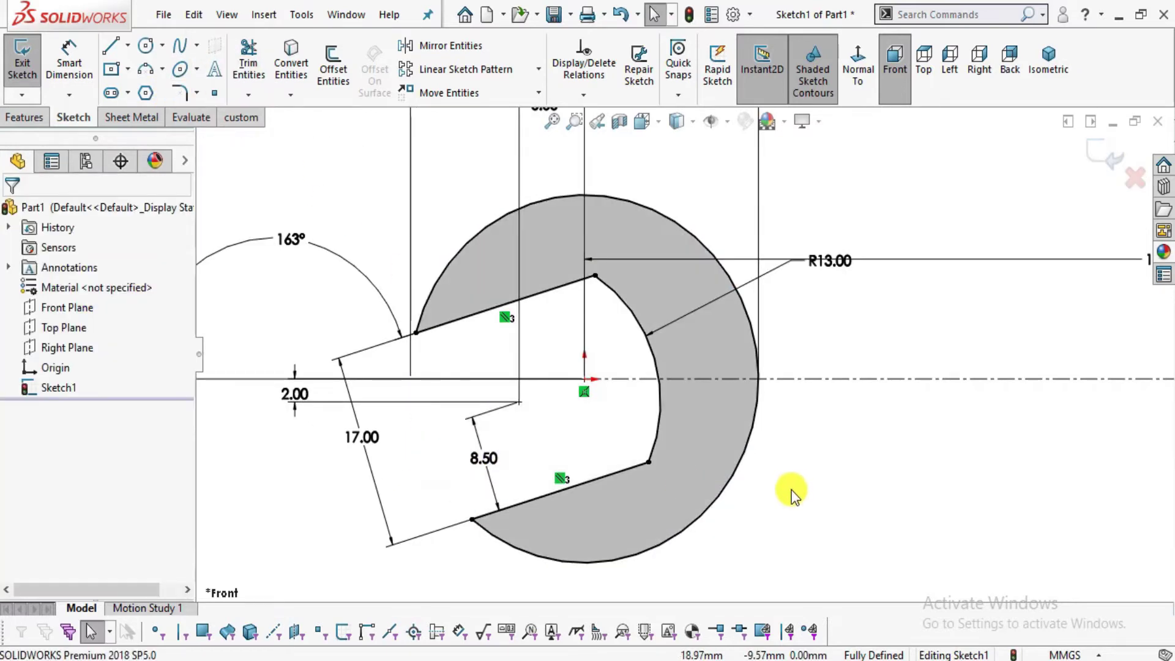
key("f")
scroll(714, 473, "up", 2)
scroll(966, 372, "down", 2)
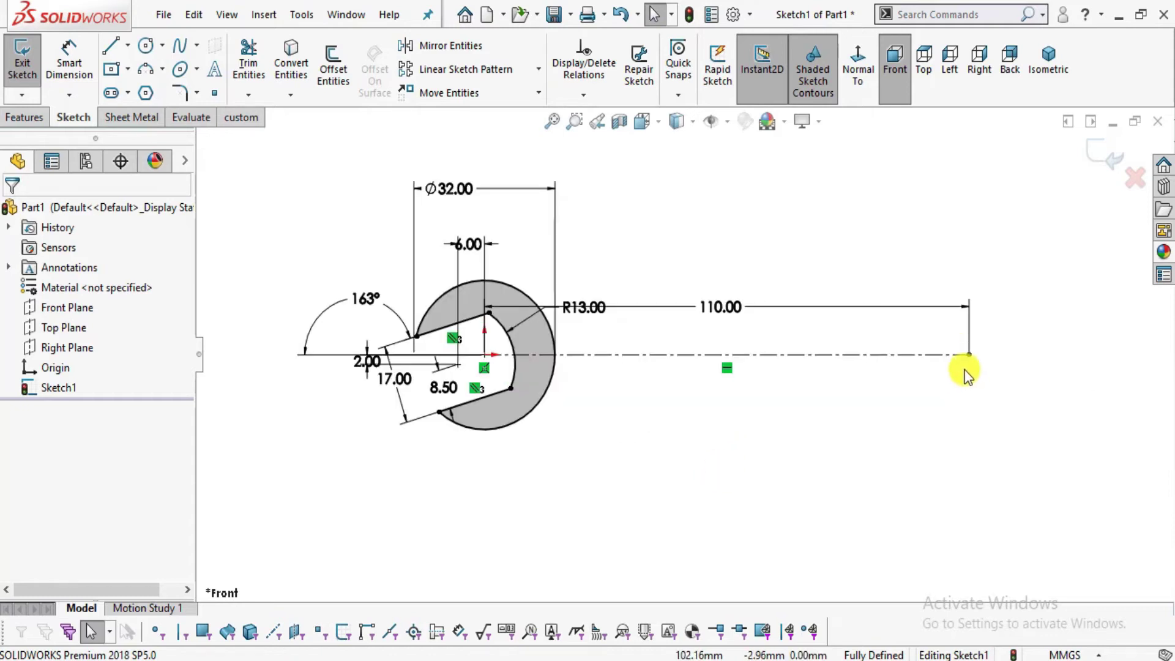
scroll(855, 285, "down", 1)
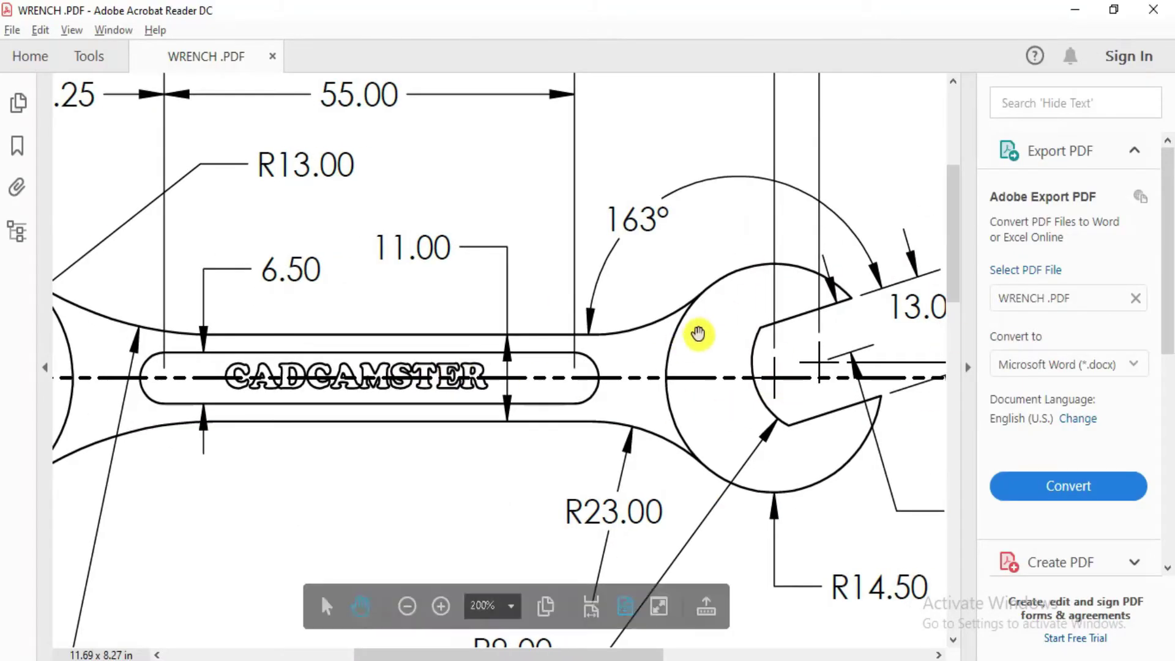
Pan the PDF to the right-hand open end's R14.50, R9.00, 6.50 and 13.00 dimensions.
left_click_drag(696, 333, 446, 314)
key("alt+Tab")
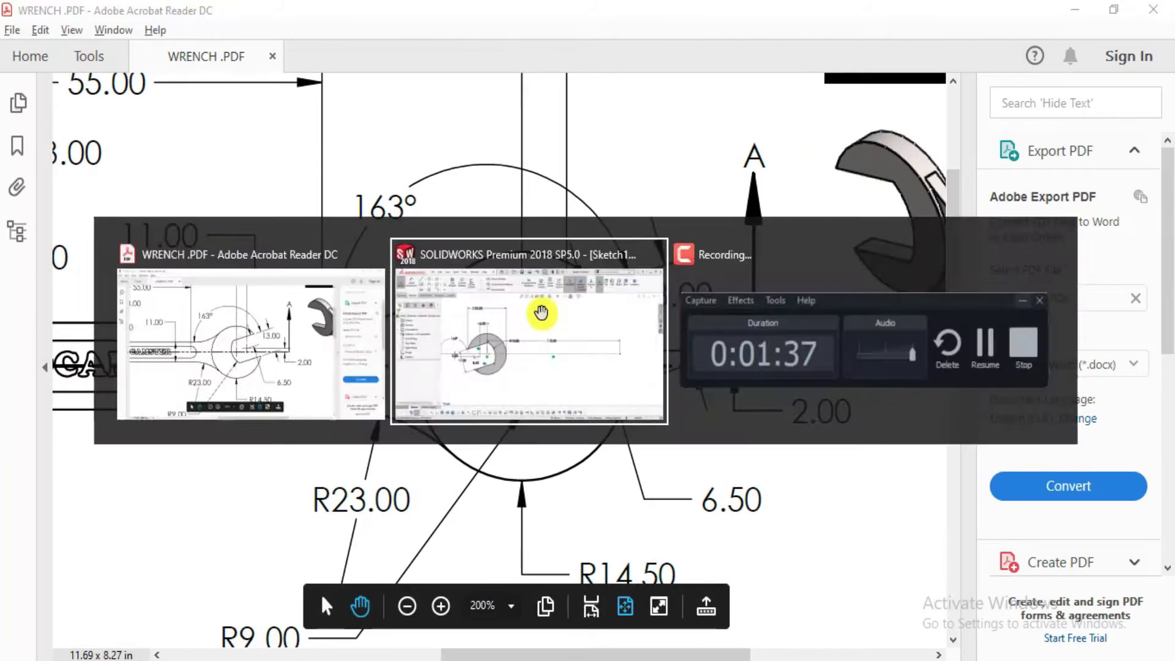
key("alt+Tab")
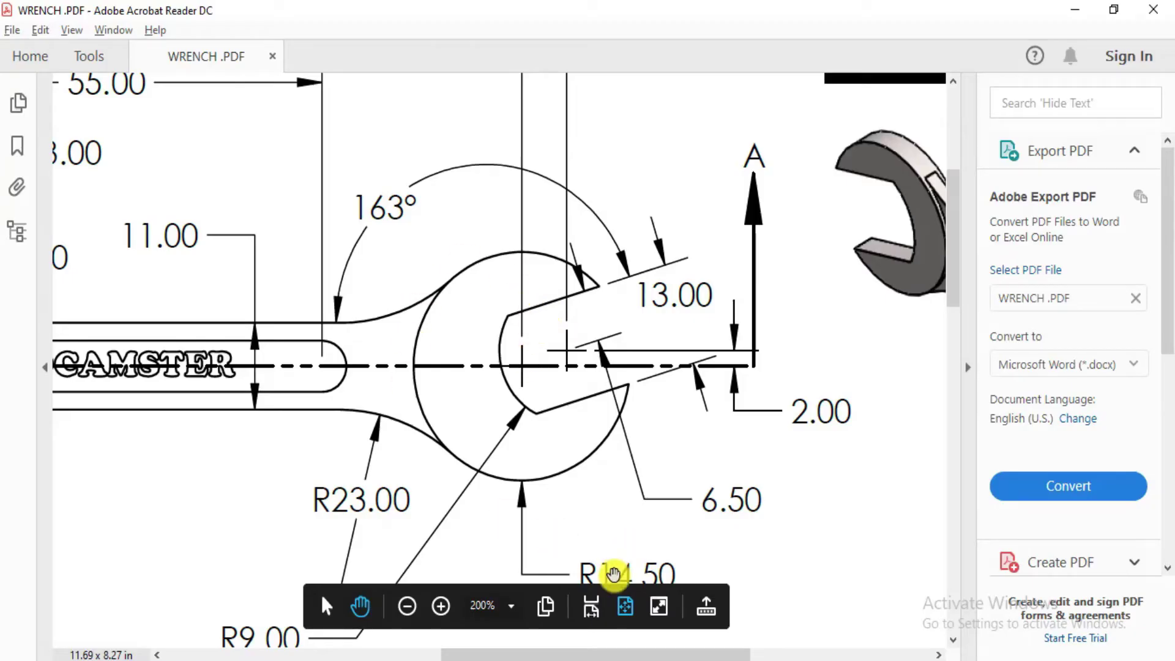
scroll(600, 485, "down", 2)
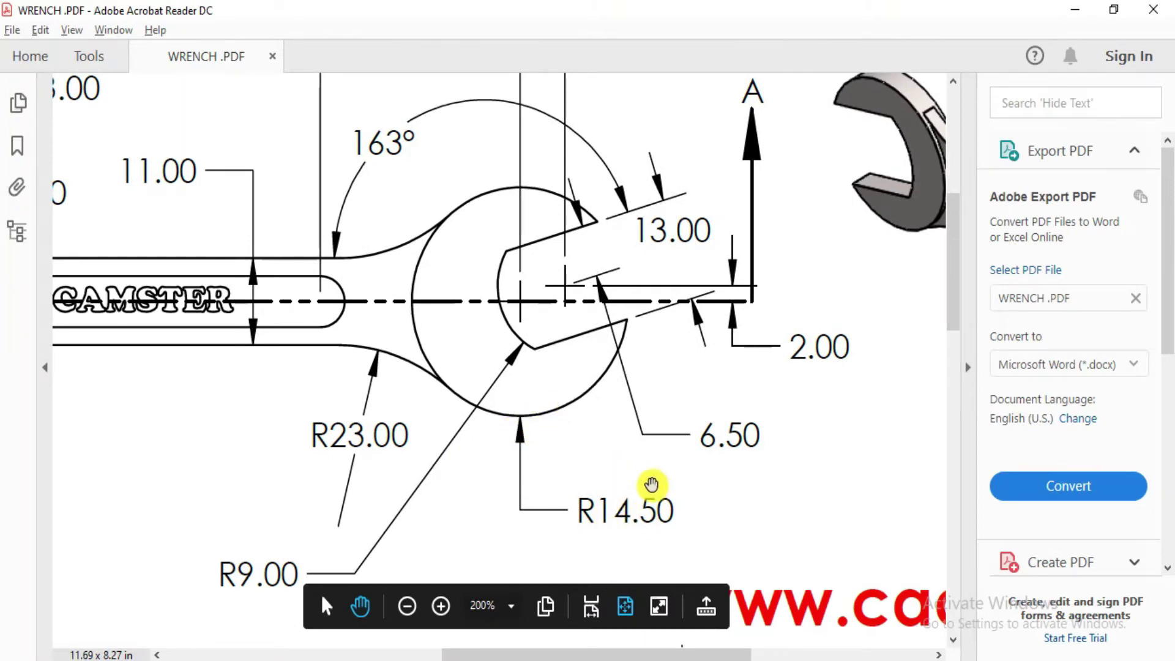
Draw a circle on the far end of the 110 centreline and dimension it Ø29.
key("alt+Tab")
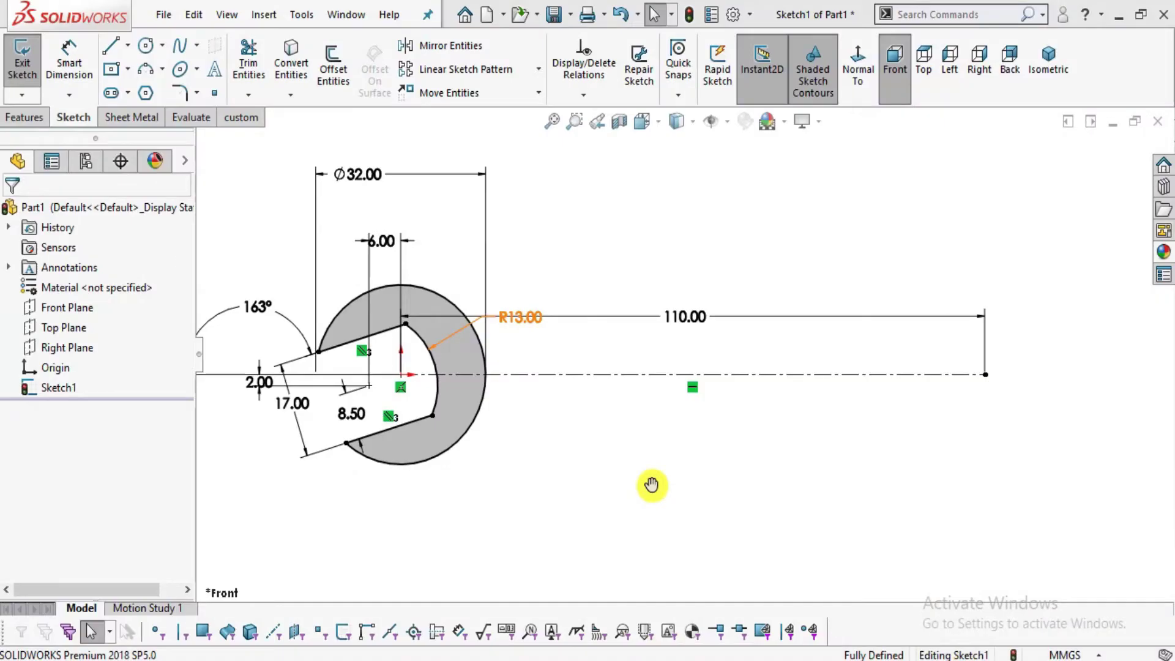
left_click(985, 375)
left_click(1021, 492)
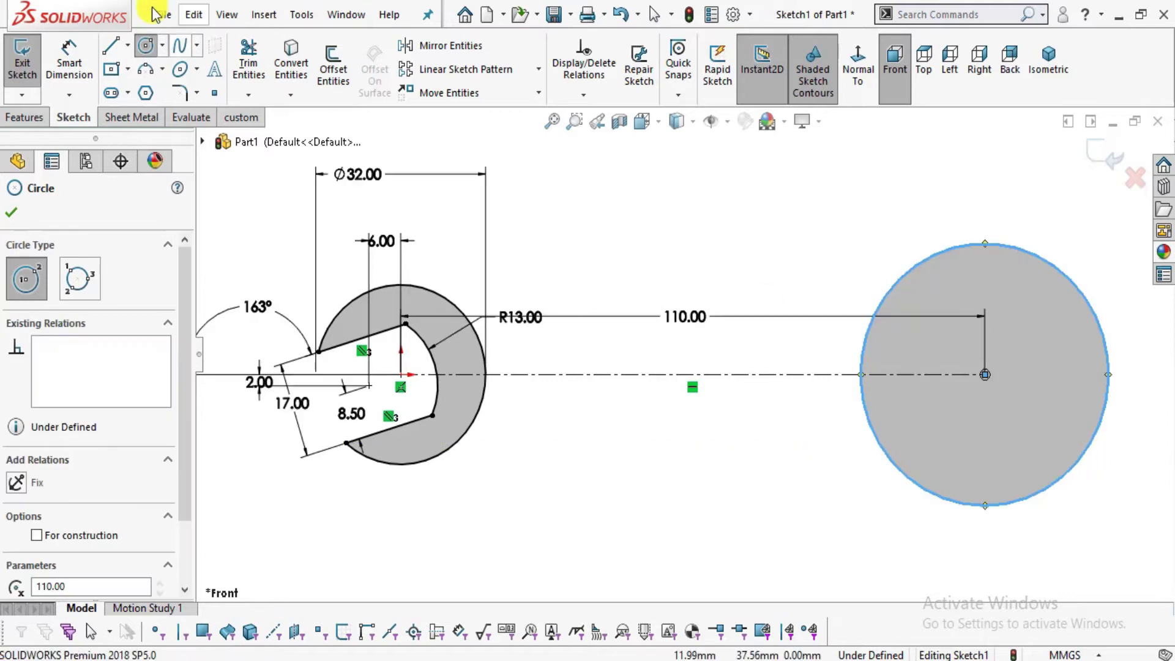
left_click(78, 60)
left_click(876, 439)
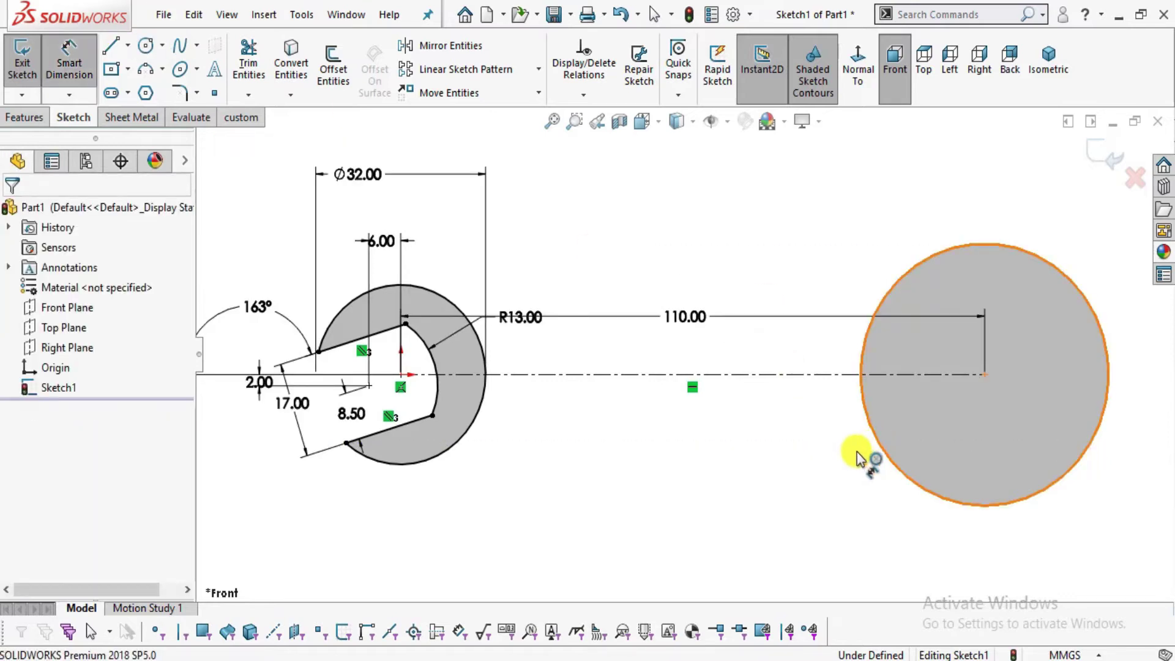
left_click(778, 501)
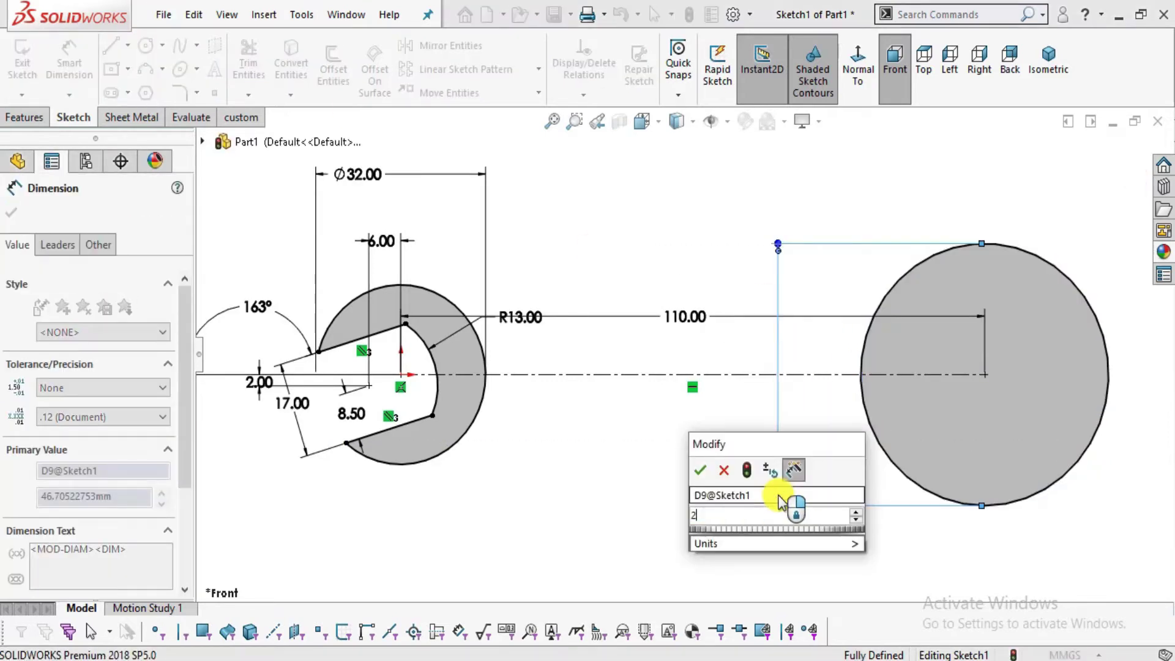
type("29")
key("Return")
key("Escape")
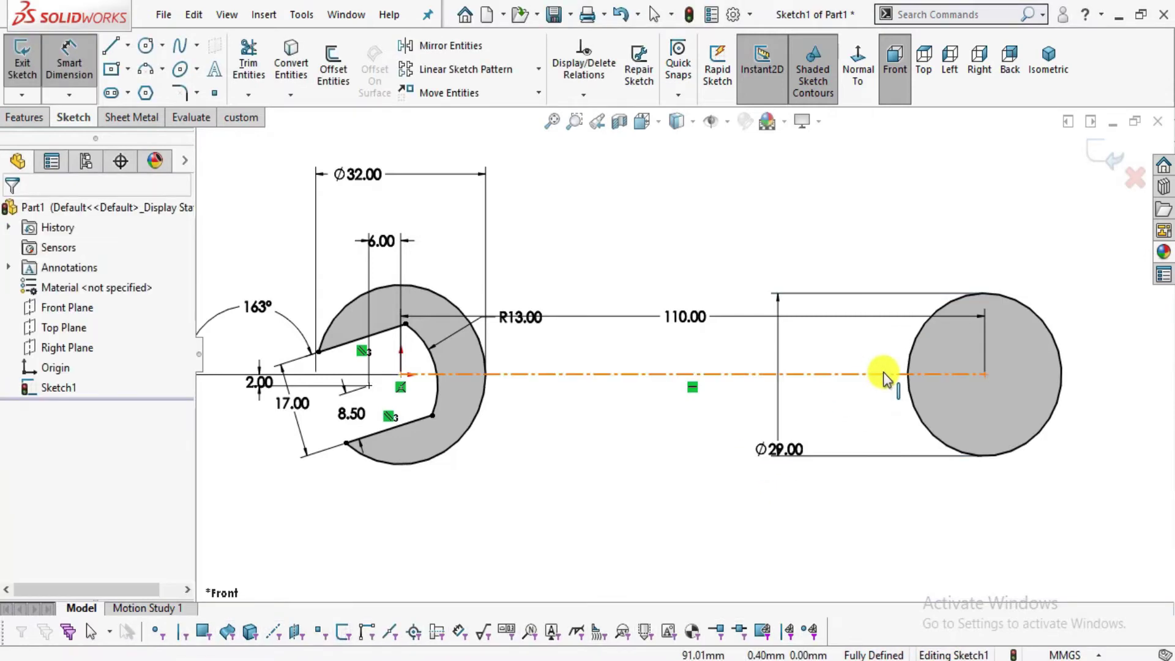
left_click_drag(796, 437, 791, 407)
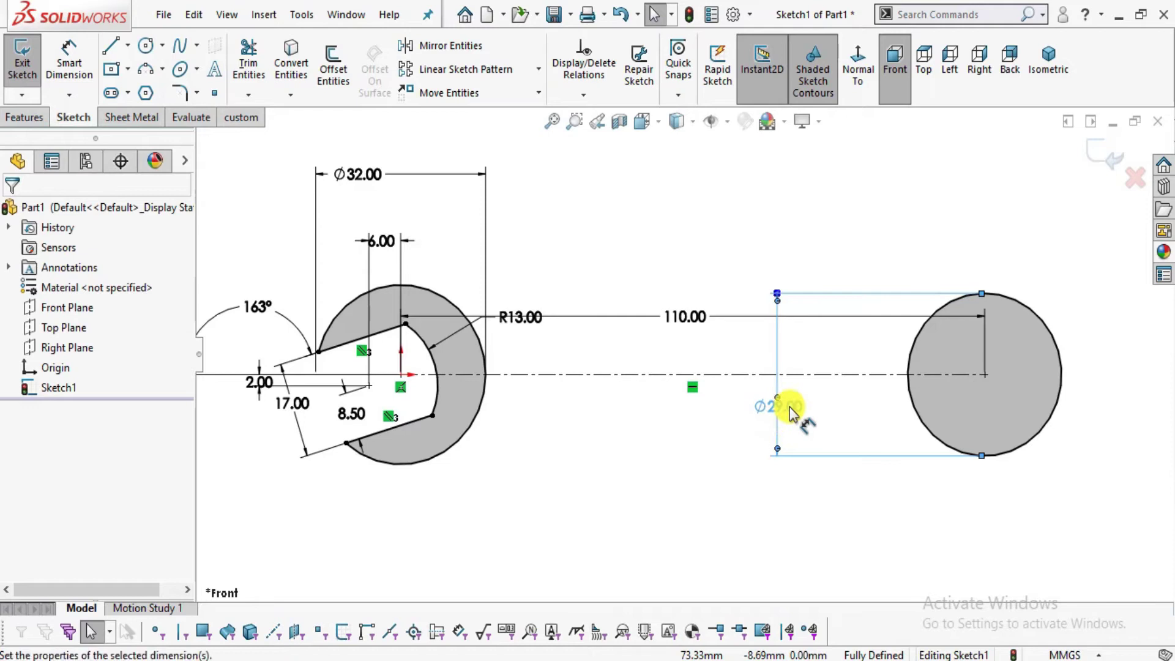
middle_click_drag(1072, 376, 893, 392, "ctrl")
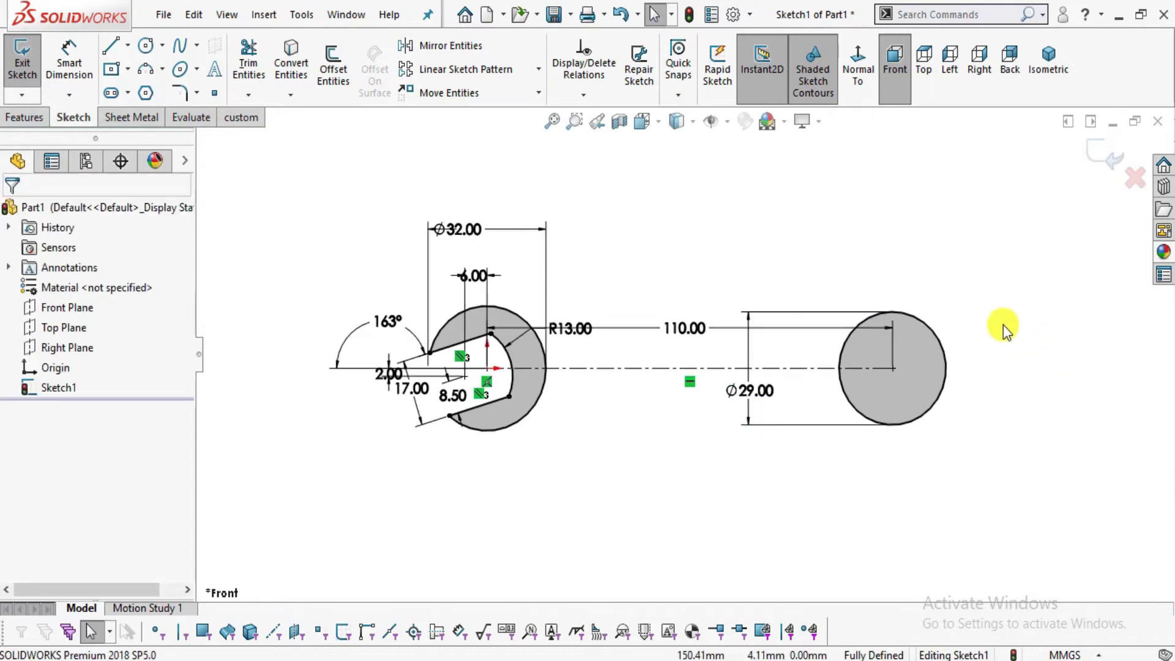
Draw two jaw lines from inside the Ø29 circle out to its edge.
left_click(116, 58)
scroll(821, 380, "down", 2)
key("alt+Tab")
scroll(814, 428, "up", 3)
scroll(808, 454, "up", 1)
key("alt+Tab")
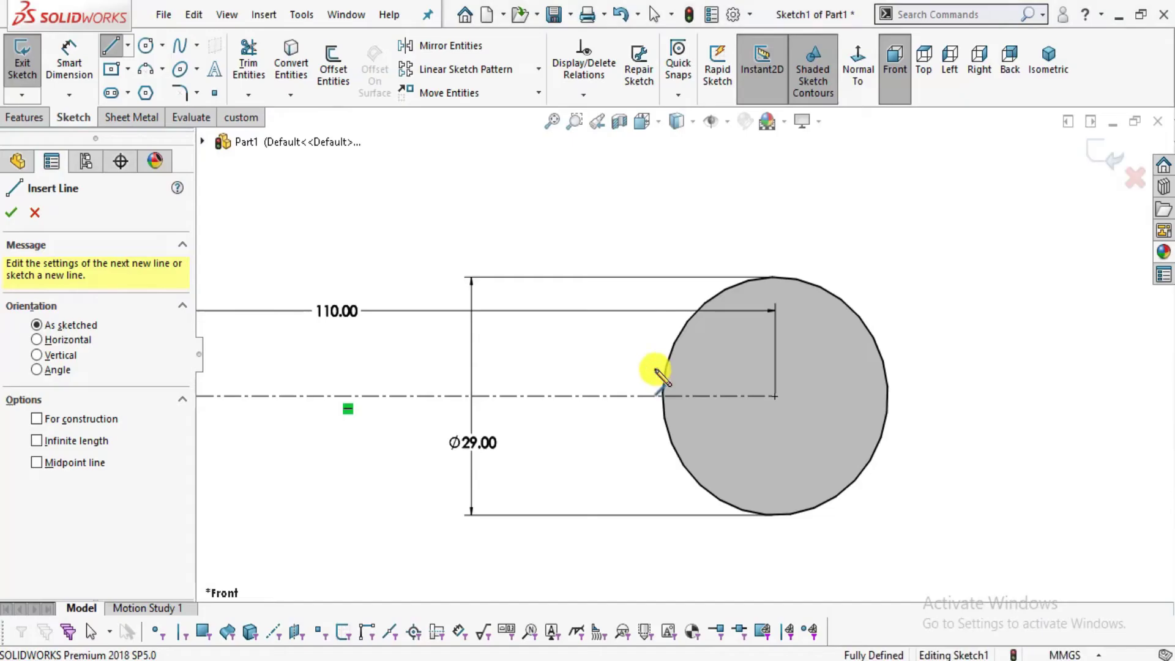
scroll(816, 344, "down", 2)
scroll(703, 368, "down", 1)
left_click(705, 361)
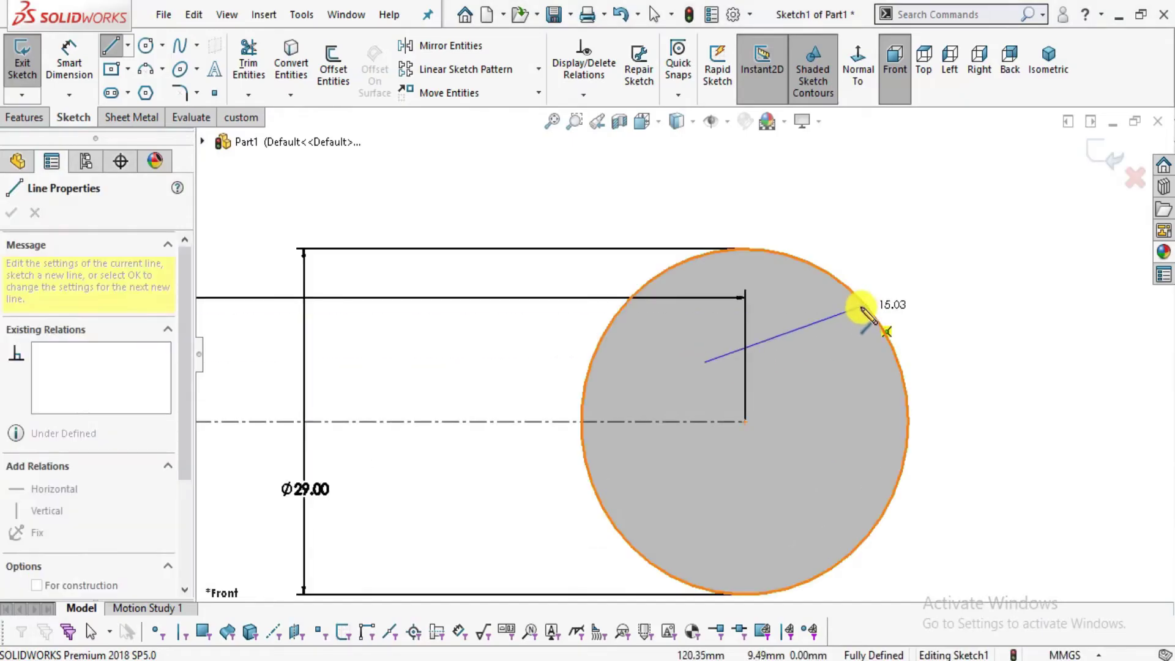
left_click(864, 304)
key("Escape")
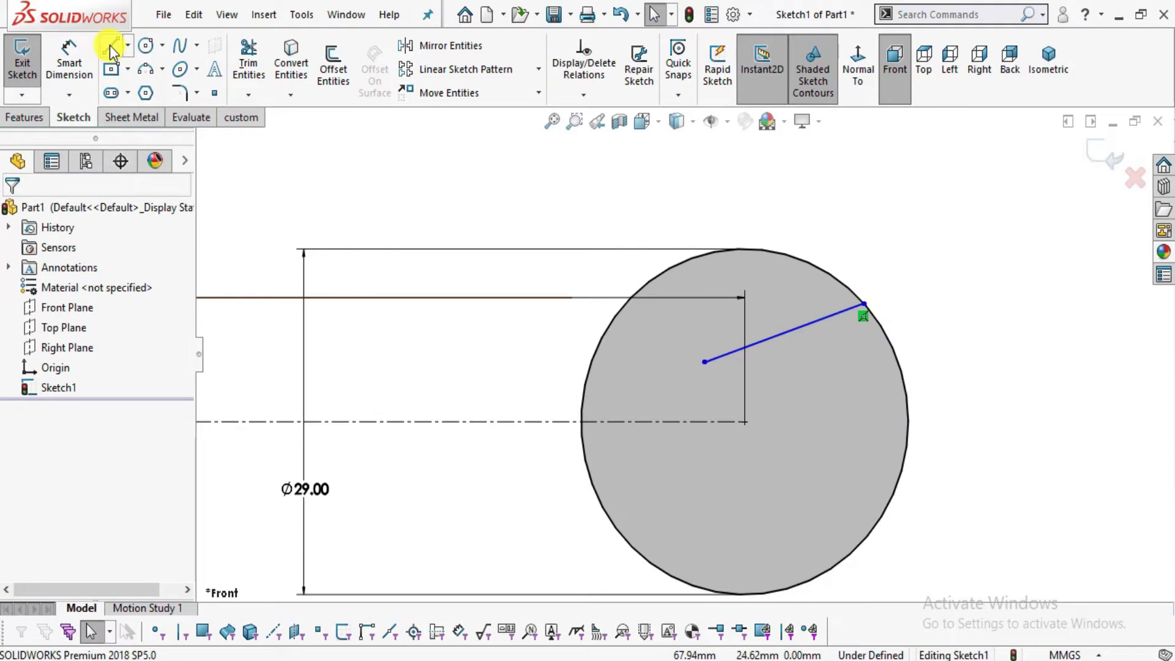
left_click(110, 46)
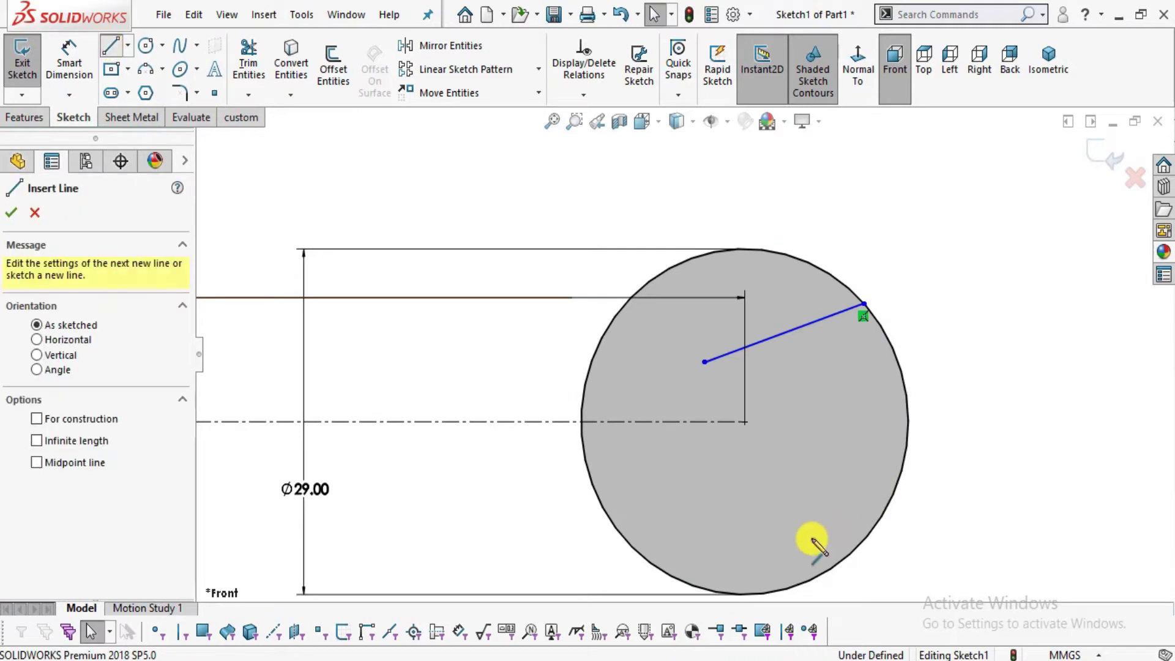
left_click(759, 517)
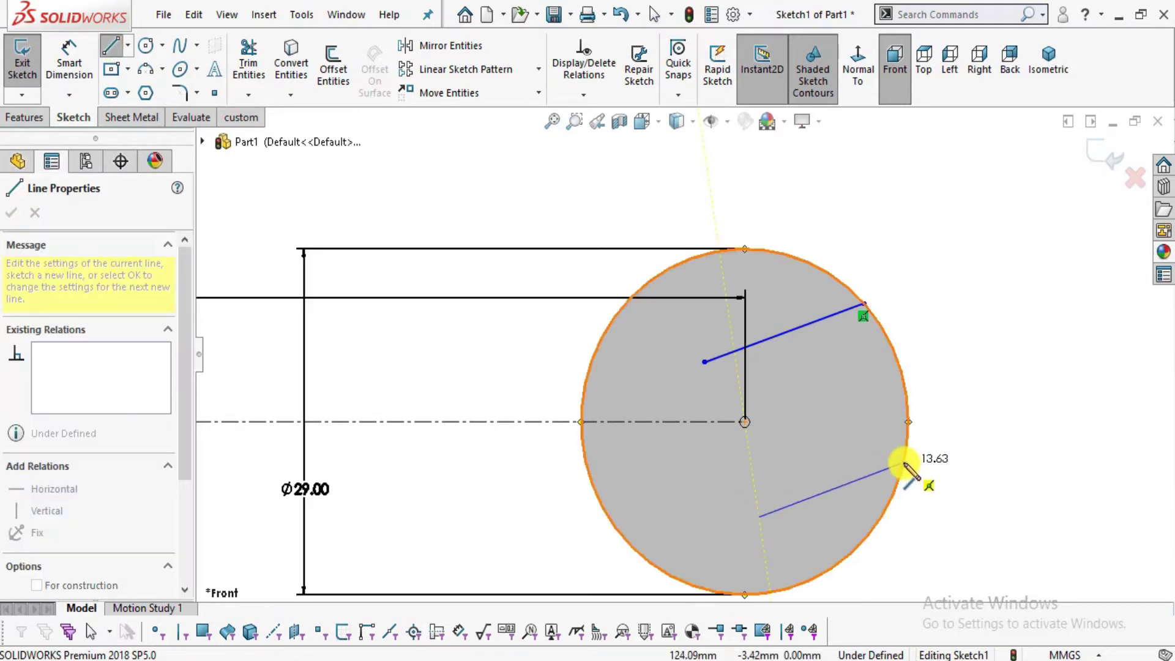
left_click(905, 464)
key("Escape")
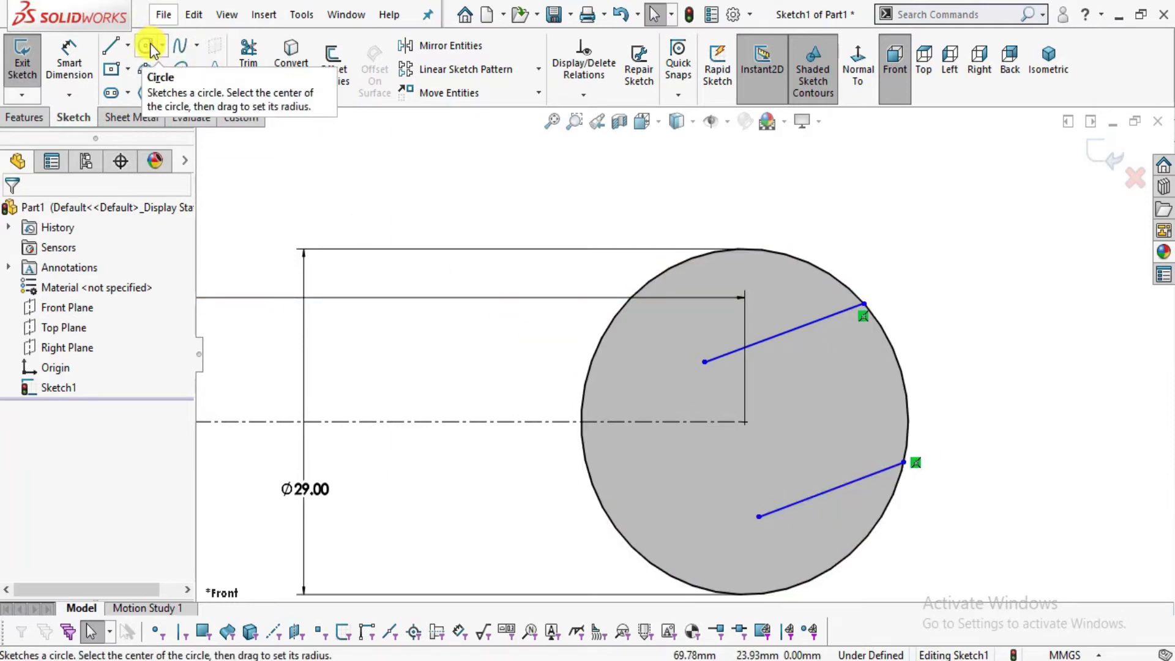
Join the lines' inner ends with a three-point arc bulging leftward.
left_click(147, 67)
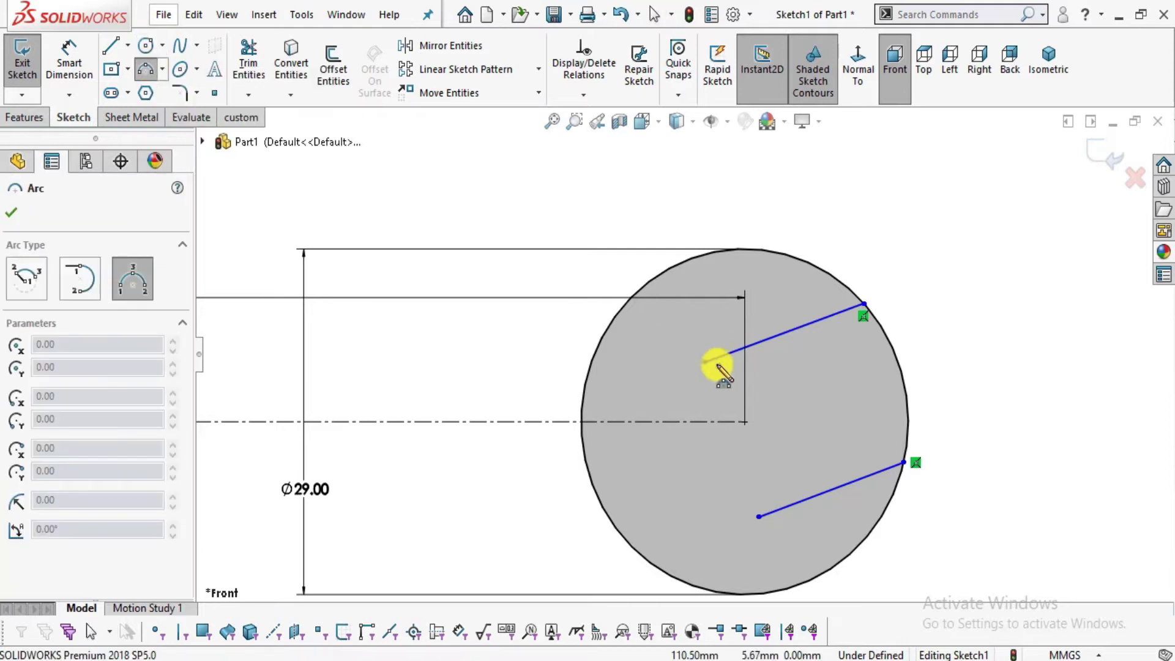
left_click(704, 363)
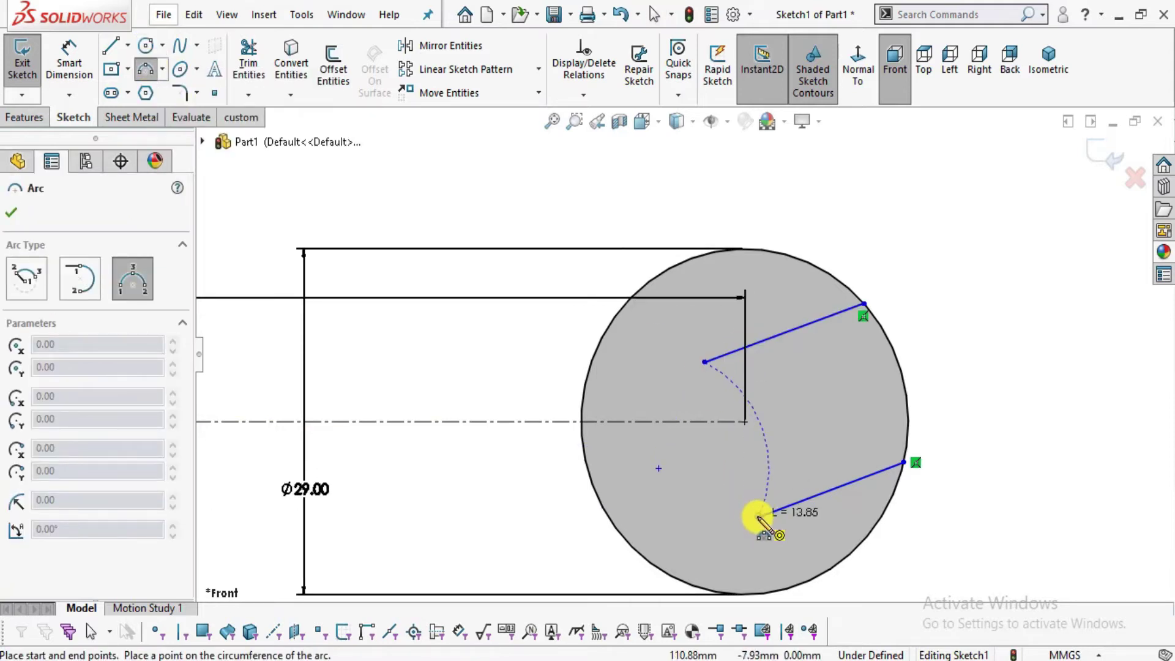
left_click(759, 517)
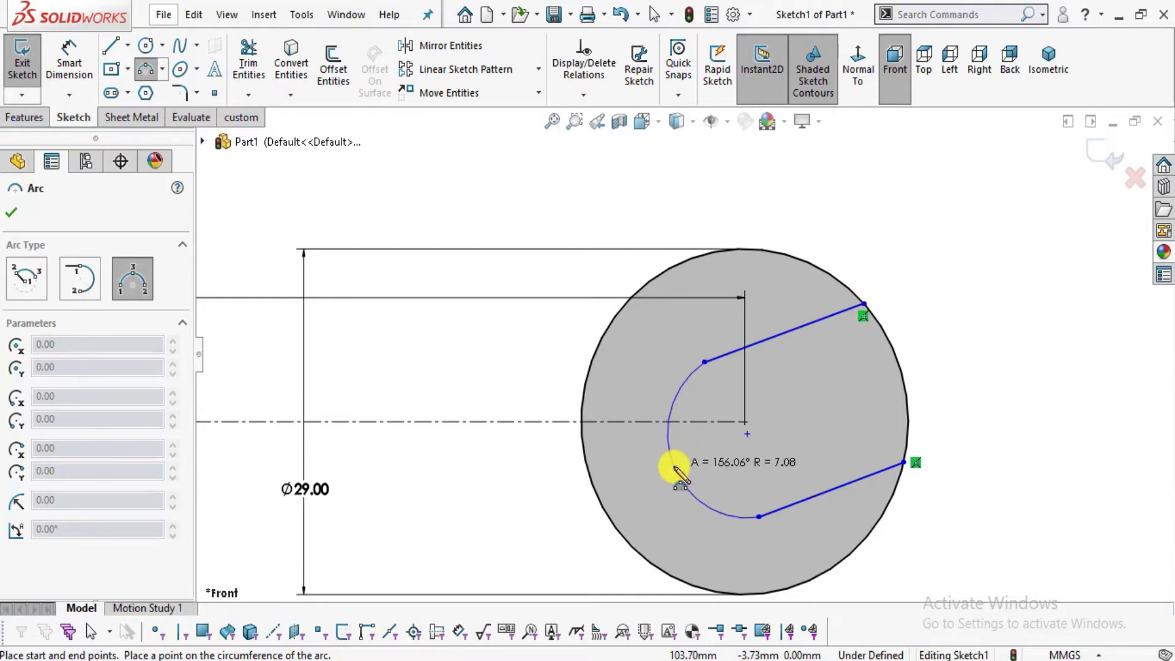
left_click(676, 470)
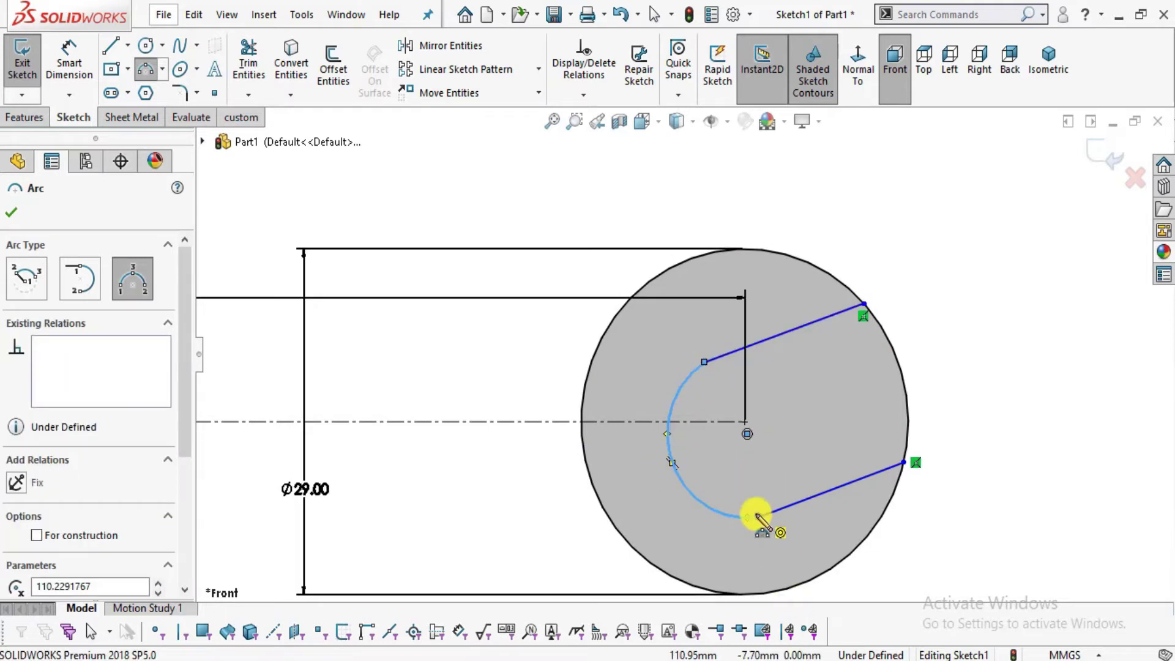
key("Escape")
scroll(900, 480, "down", 2)
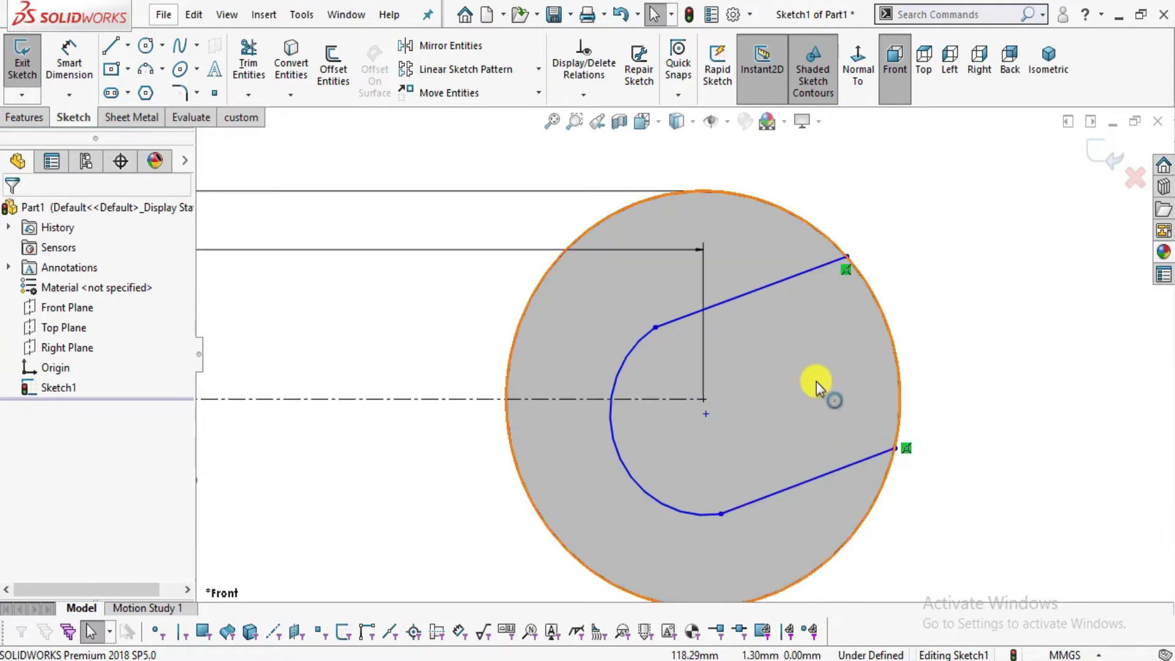
Make the two slot lines parallel.
left_click(791, 278)
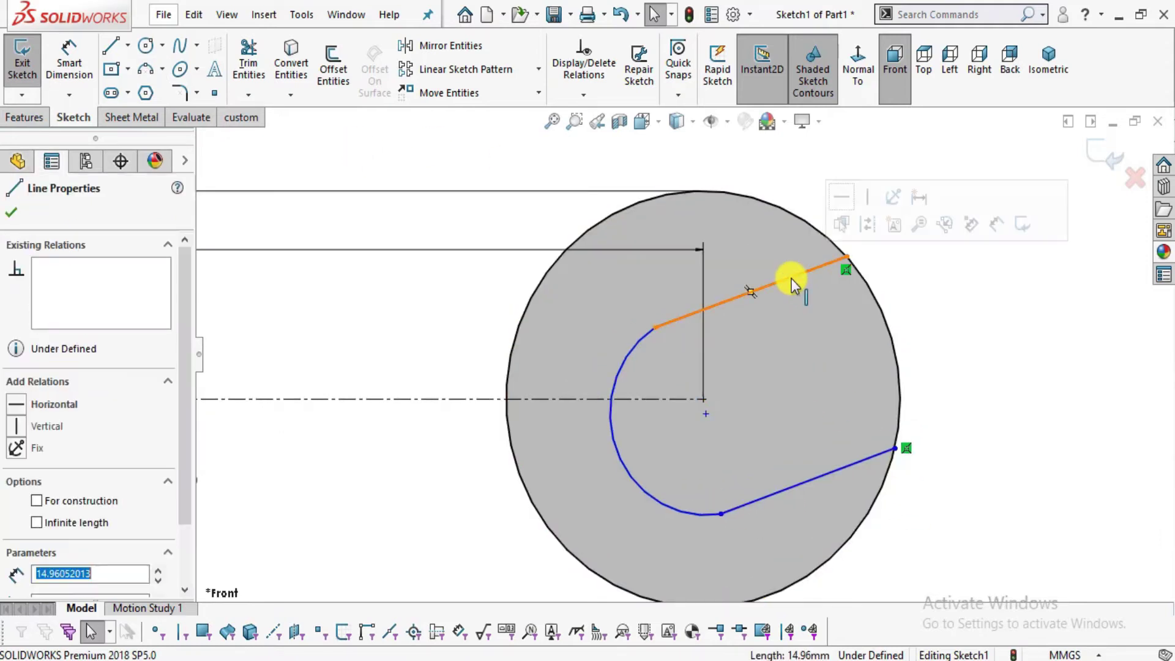
left_click(844, 469, "ctrl")
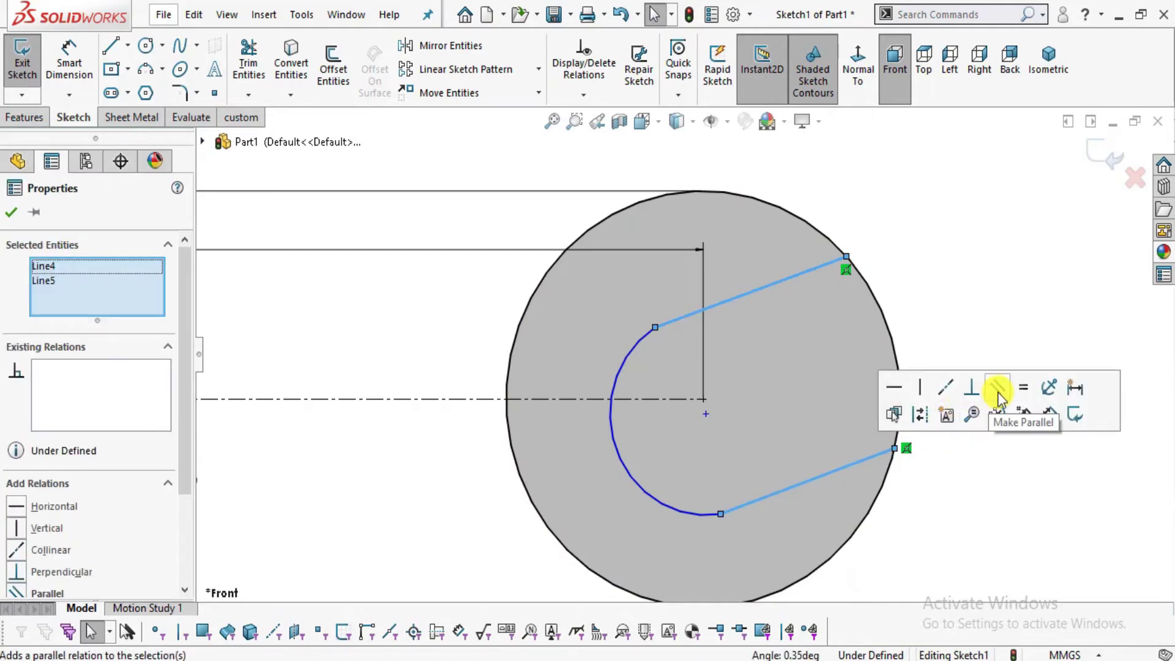
left_click(999, 395)
left_click(979, 298)
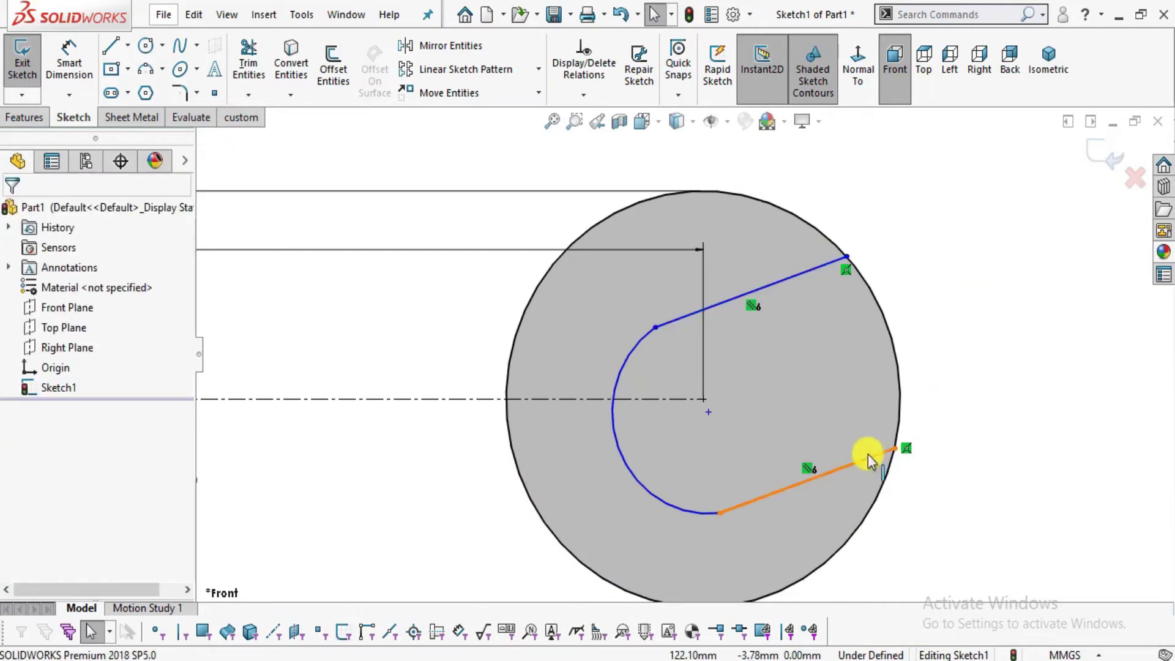
Dimension the circle centre to the lower slot line at 6.50.
left_click(69, 58)
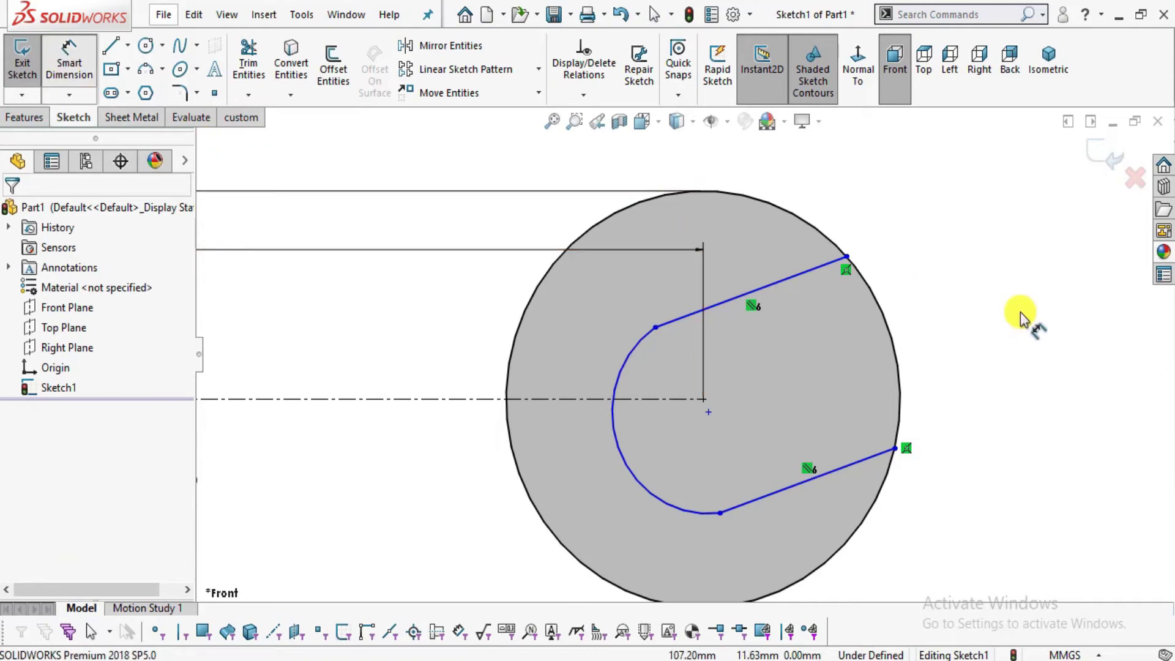
key("alt+Tab")
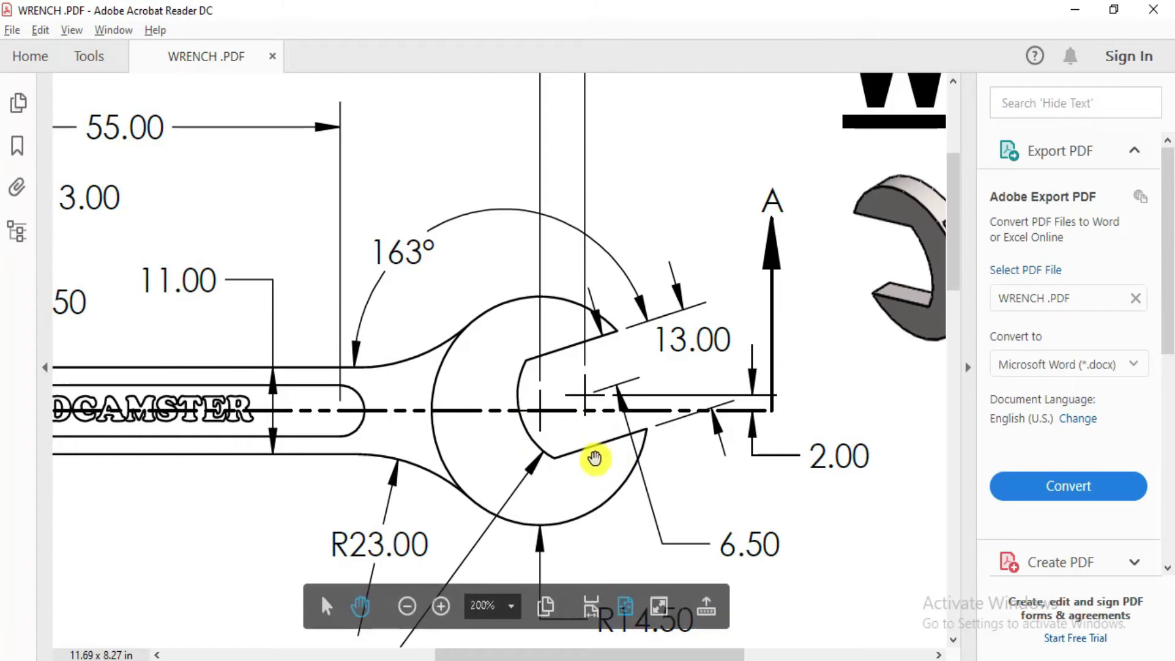
key("alt+Tab")
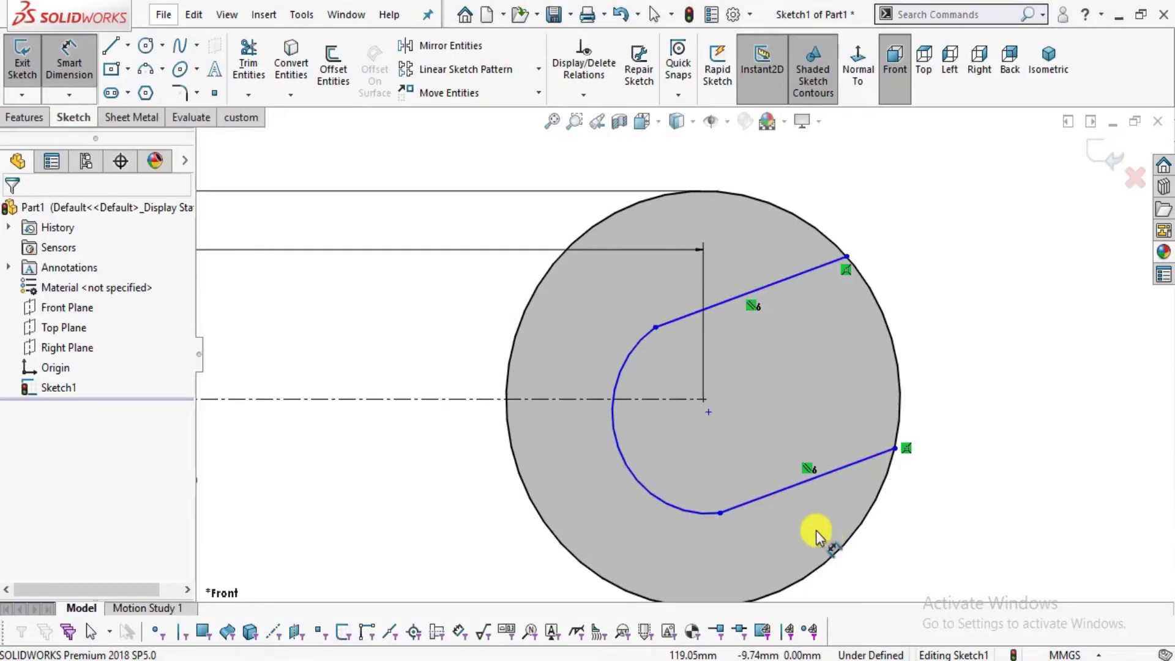
left_click(709, 414)
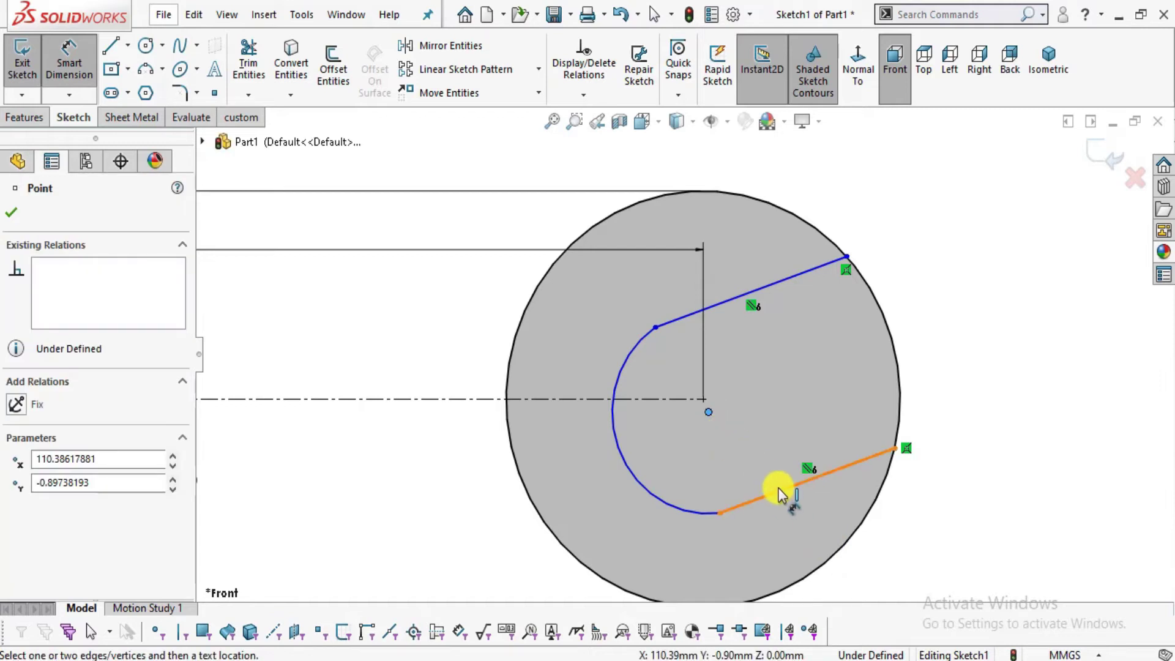
left_click(779, 494)
left_click(978, 388)
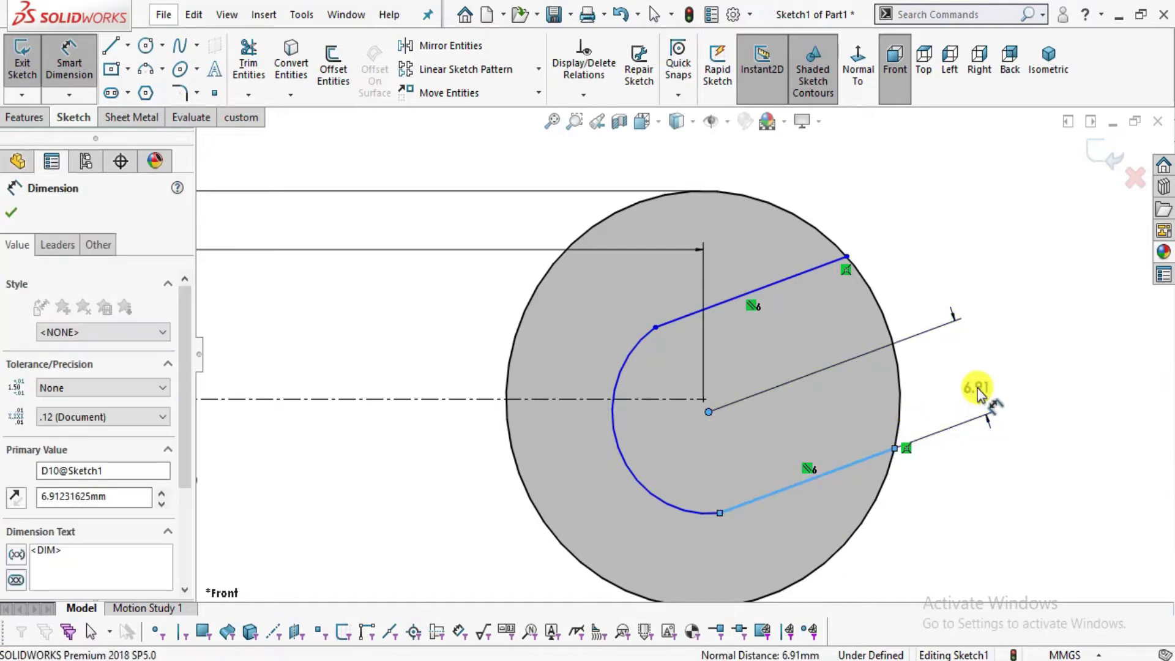
type("6.5")
key("Return")
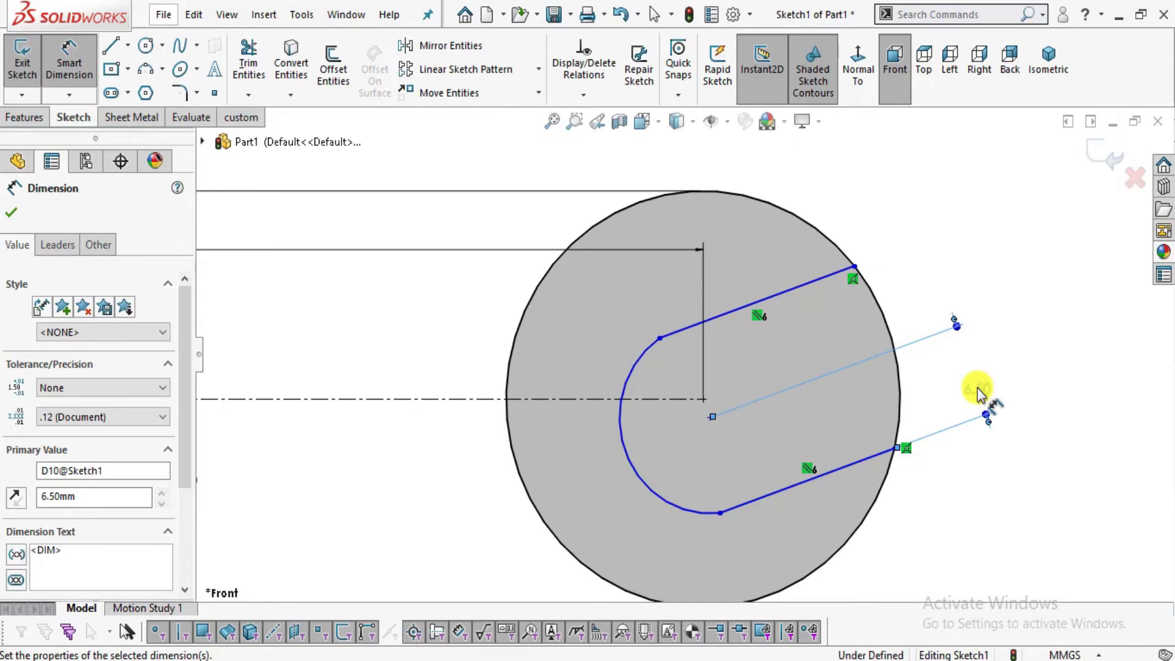
left_click(692, 280)
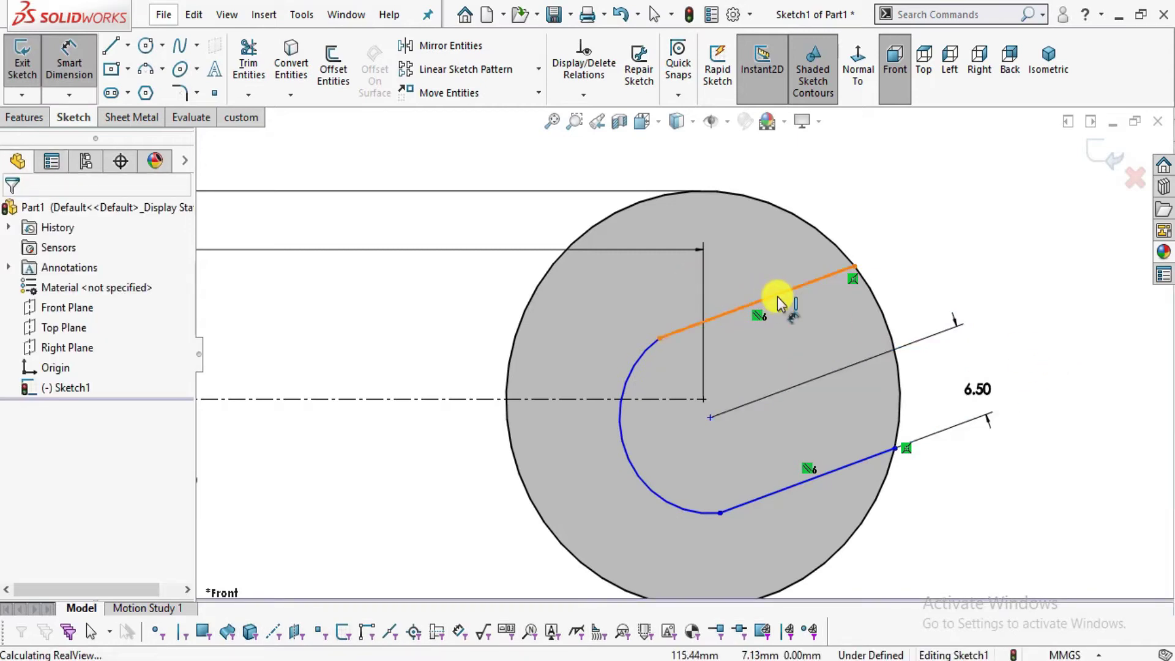
Set the slot width to 13.00, then view the R9.00 callout in the PDF.
left_click(778, 303)
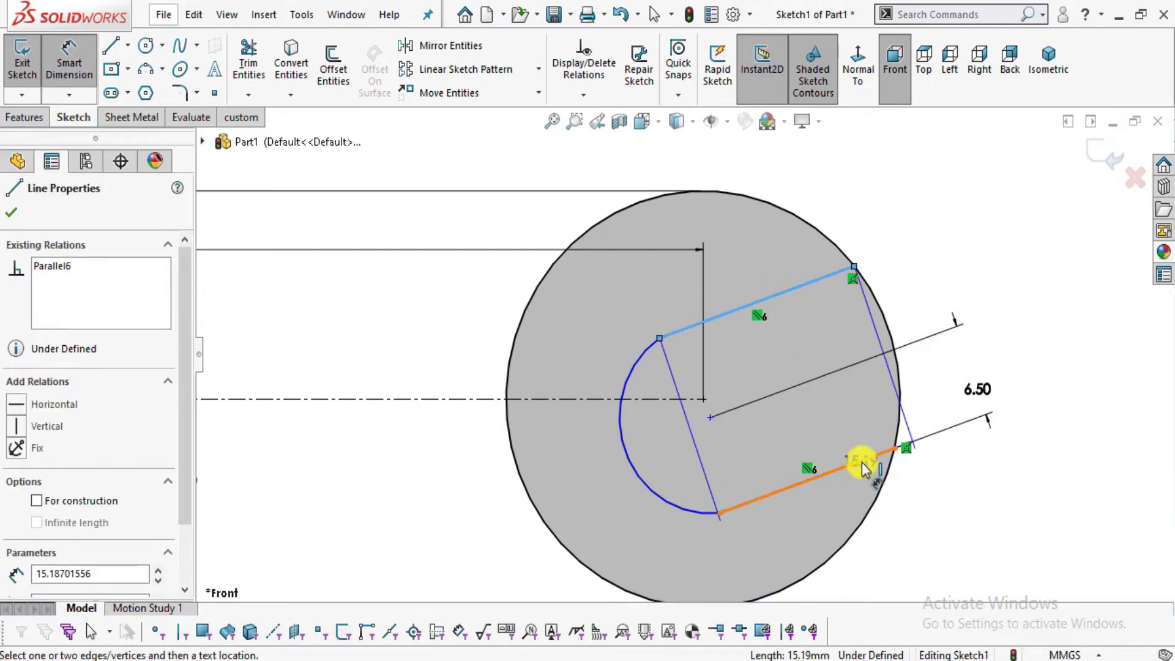
left_click(862, 462)
left_click(1039, 332)
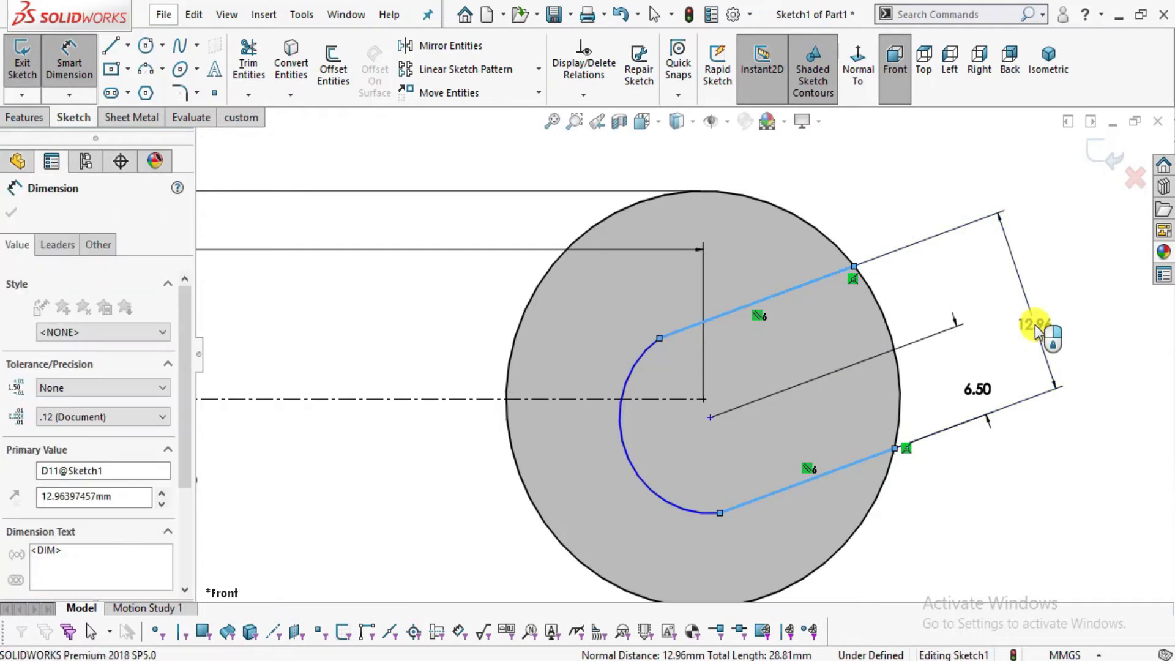
type("13")
key("Return")
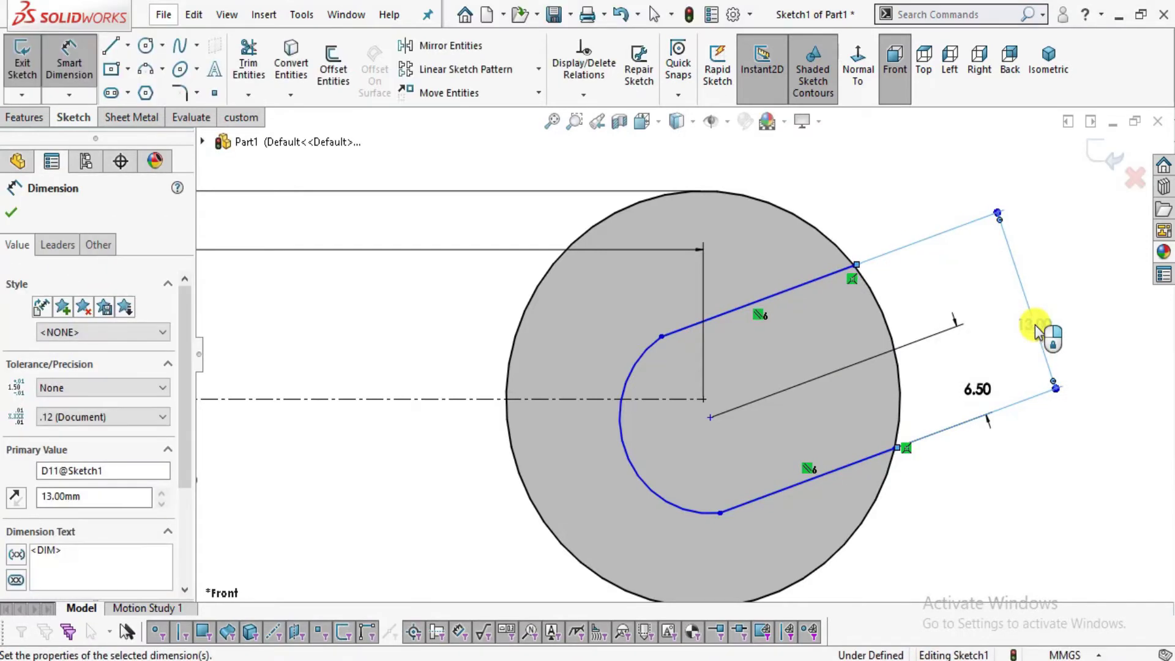
key("Escape")
key("alt+Tab")
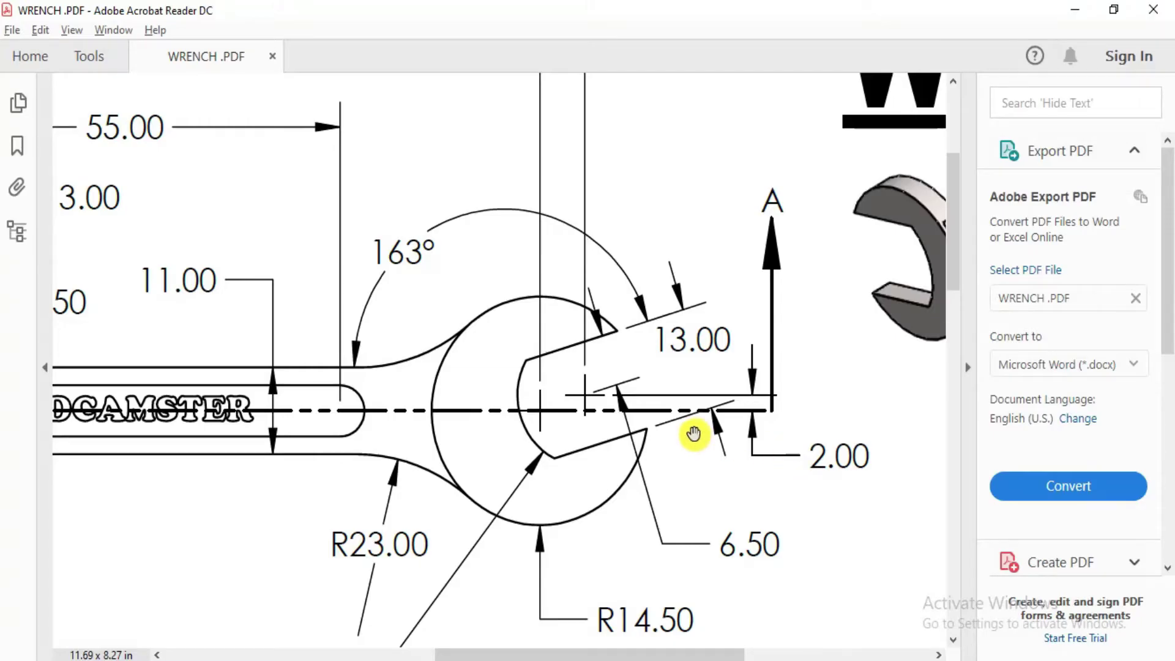
mouse_move(551, 512)
left_mouse_down()
mouse_move(590, 349)
mouse_move(549, 375)
left_mouse_up()
Dimension the slot's rounded end arc to a 9 mm radius.
key("alt+Tab")
left_click(619, 393)
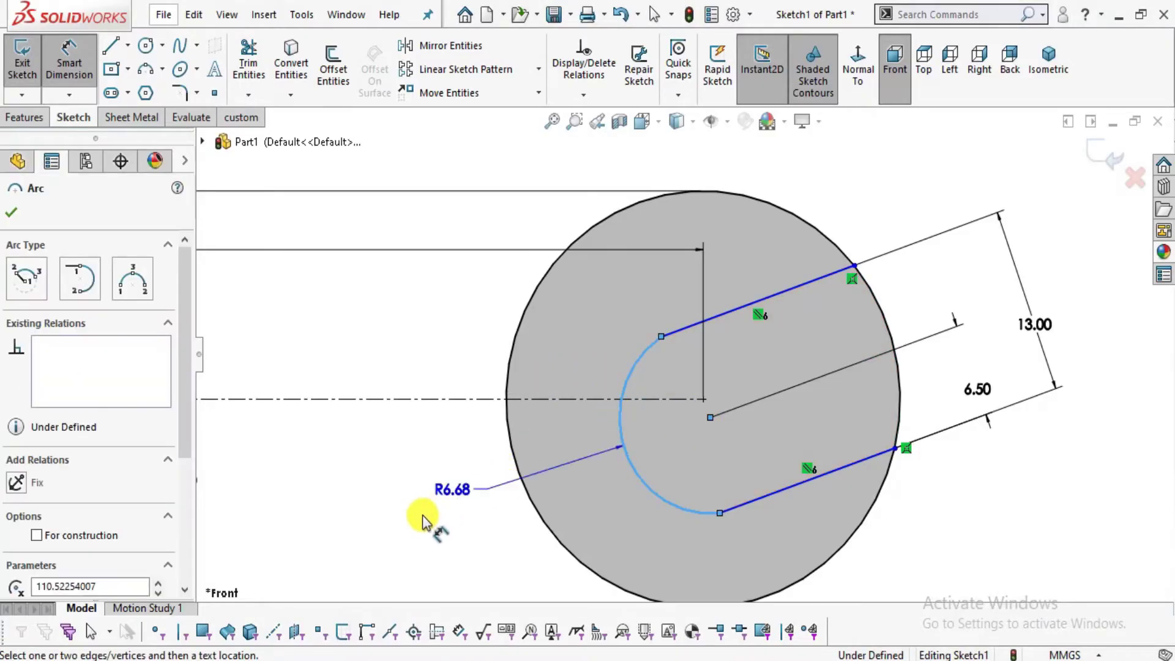
left_click(399, 530)
type("6")
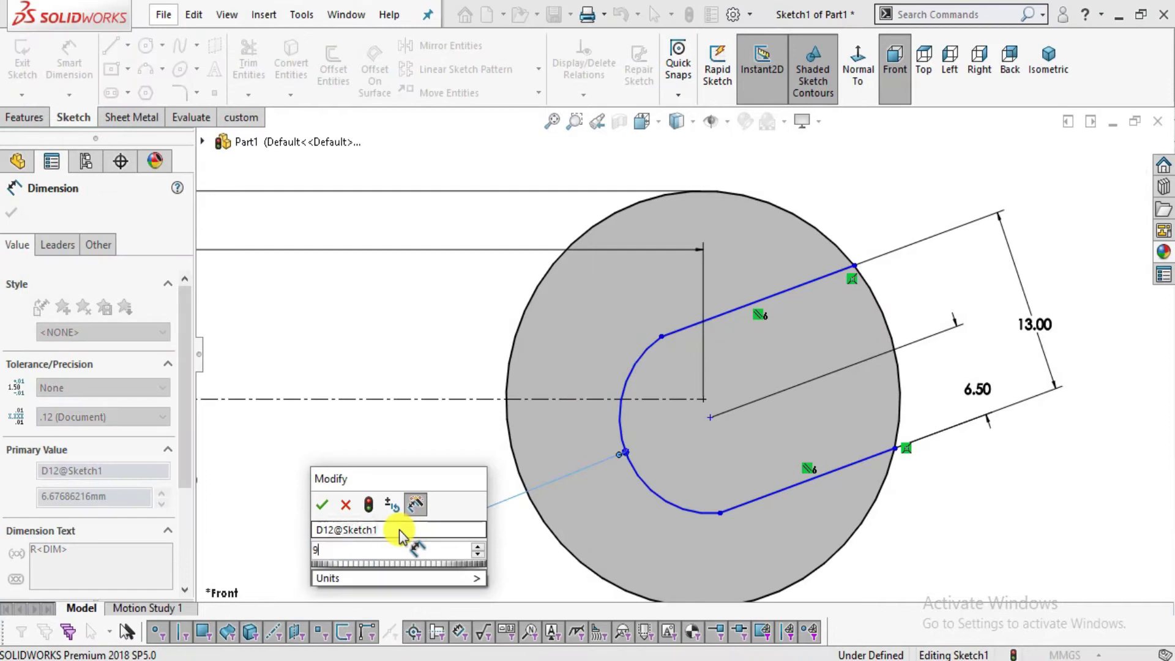
type("9")
key("Return")
left_click(966, 480)
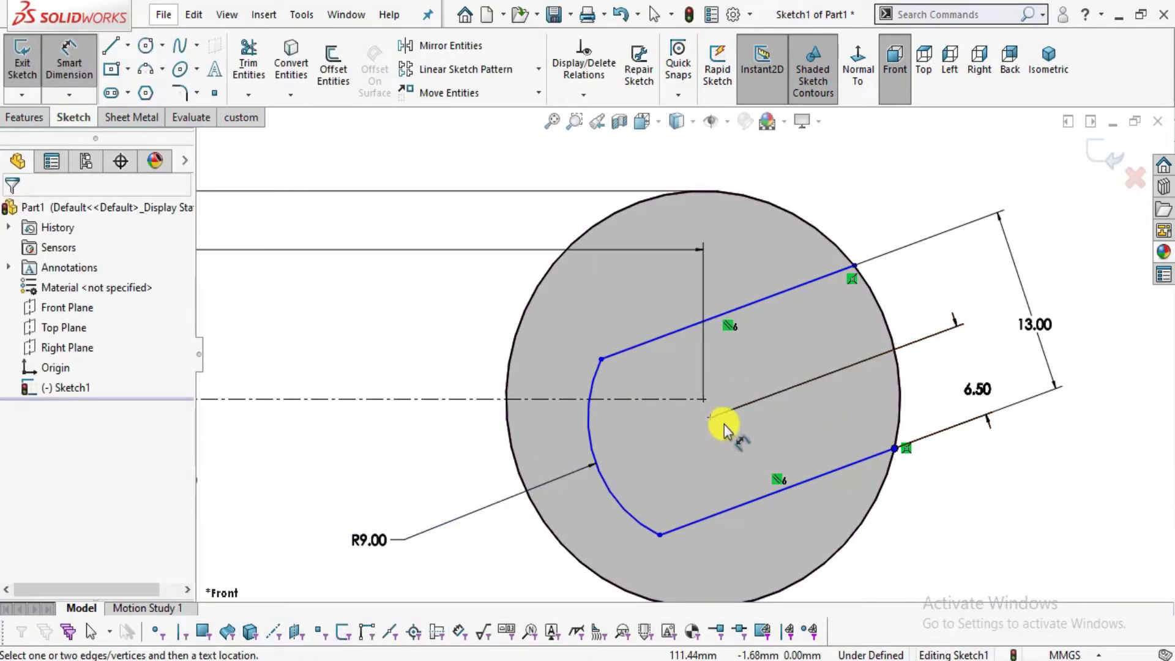
Switch back to the wrench PDF and pan to the head's upper dimensions.
key("alt+Tab")
mouse_move(764, 394)
left_mouse_down()
mouse_move(662, 490)
mouse_move(571, 491)
left_mouse_up()
left_click_drag(676, 424, 688, 513)
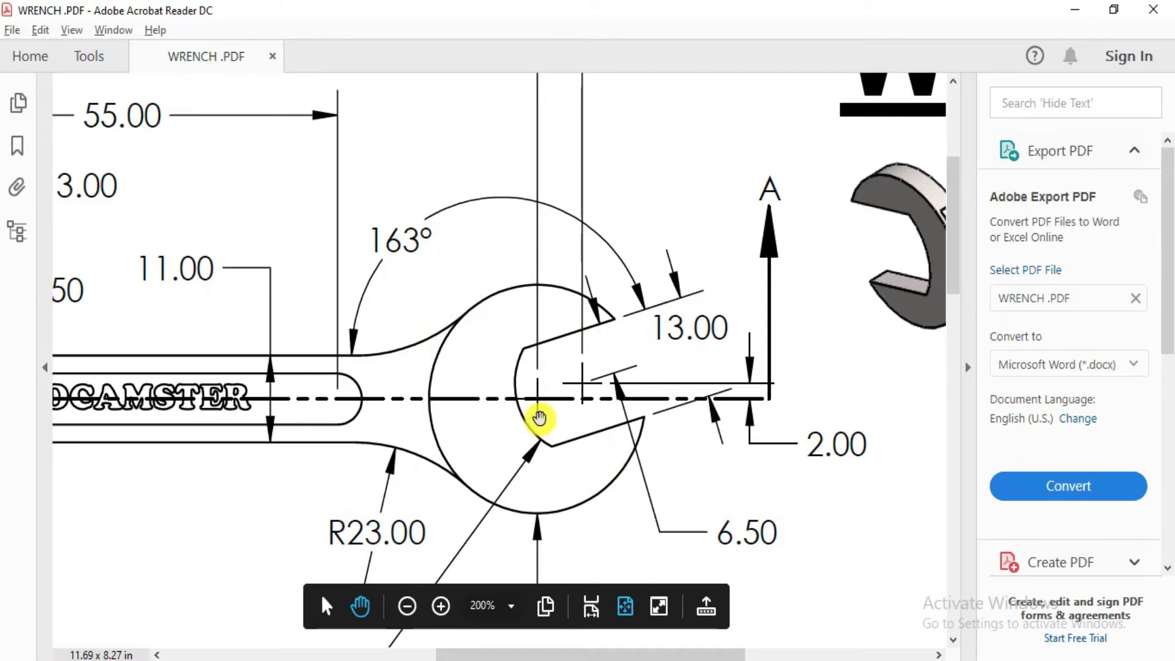
Move the slot centre off the circle centre and dimension their 2.00 vertical offset.
key("alt+Tab")
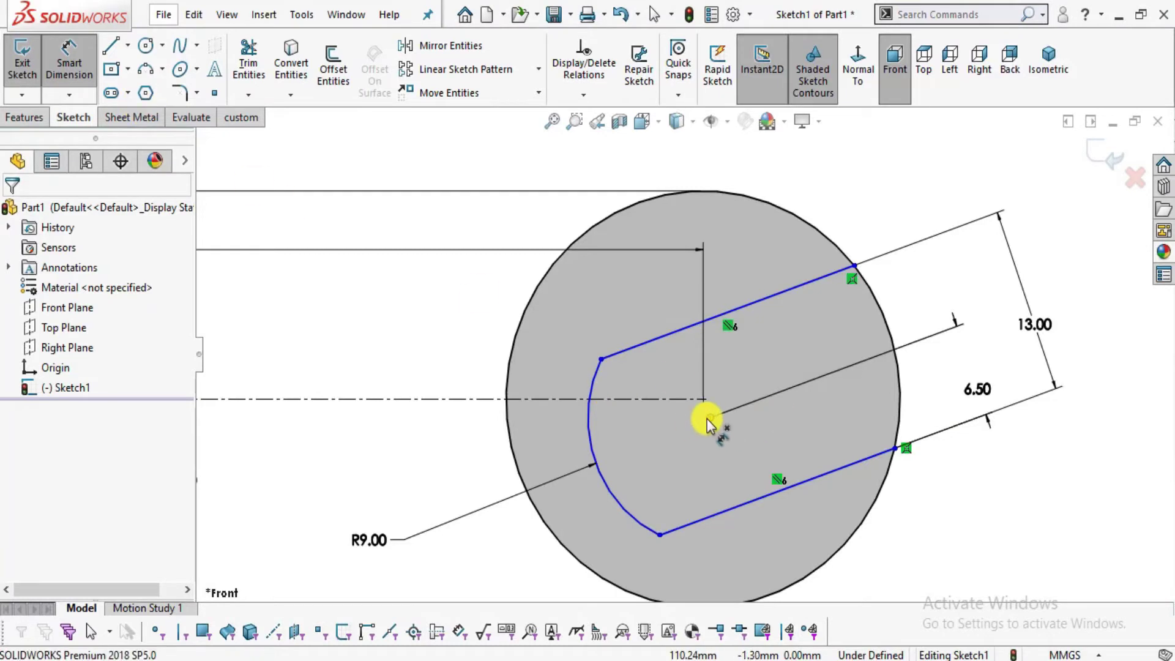
left_click(704, 403)
left_click(766, 454)
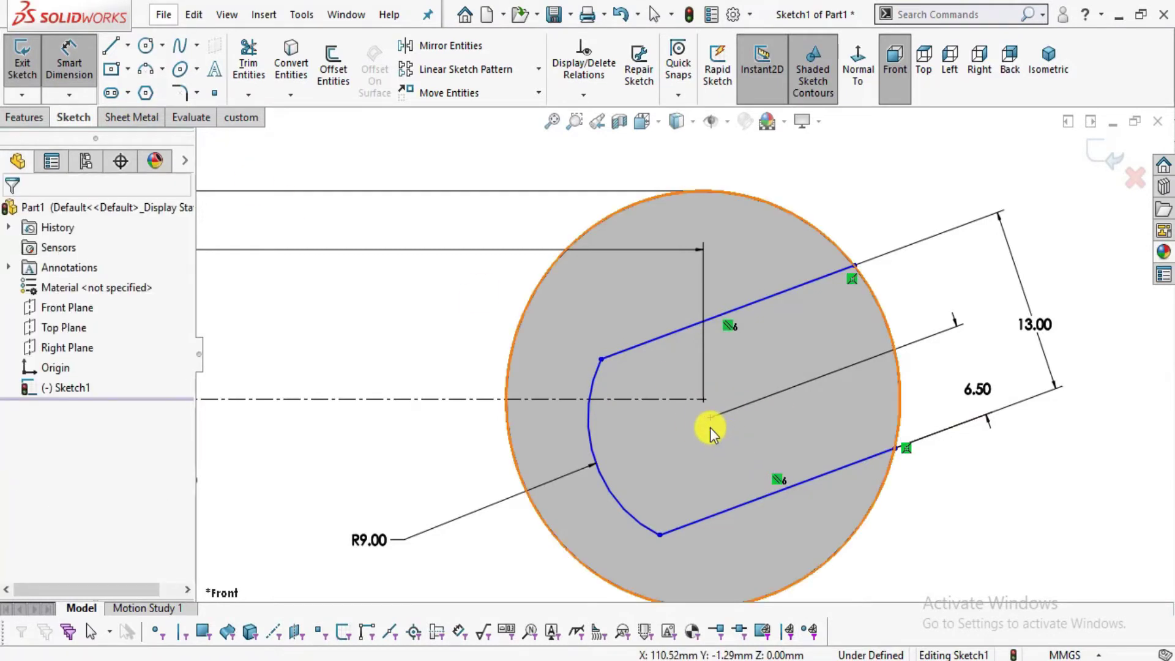
left_click_drag(710, 419, 747, 360)
scroll(747, 359, "down", 2)
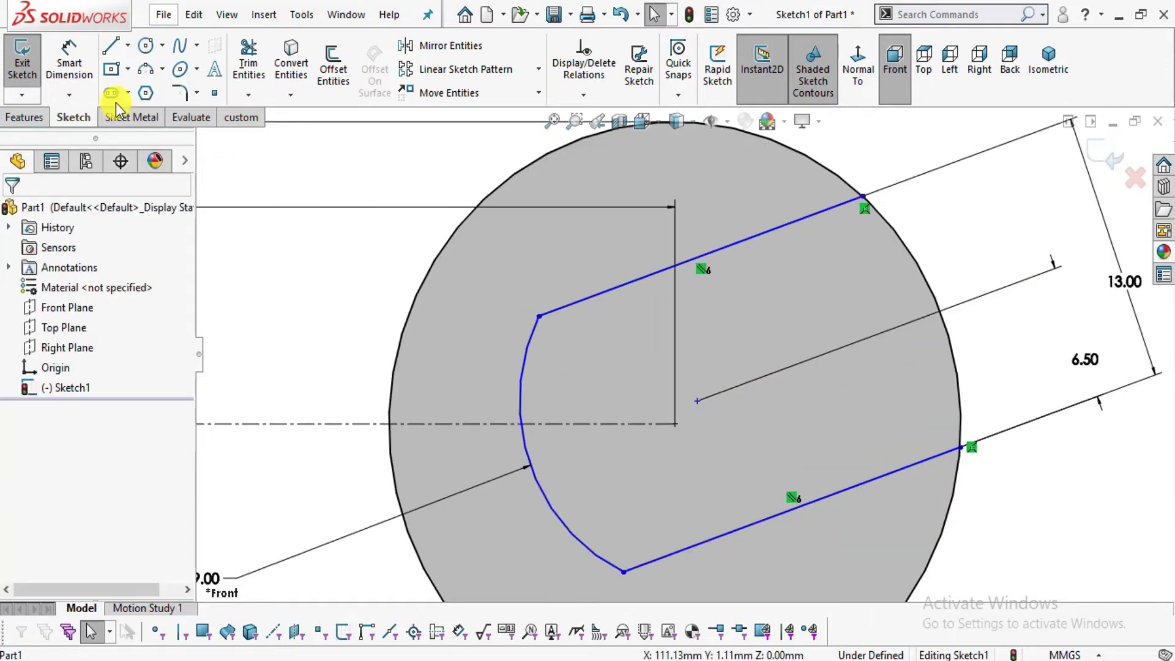
left_click(63, 59)
left_click(676, 424)
left_click(697, 401)
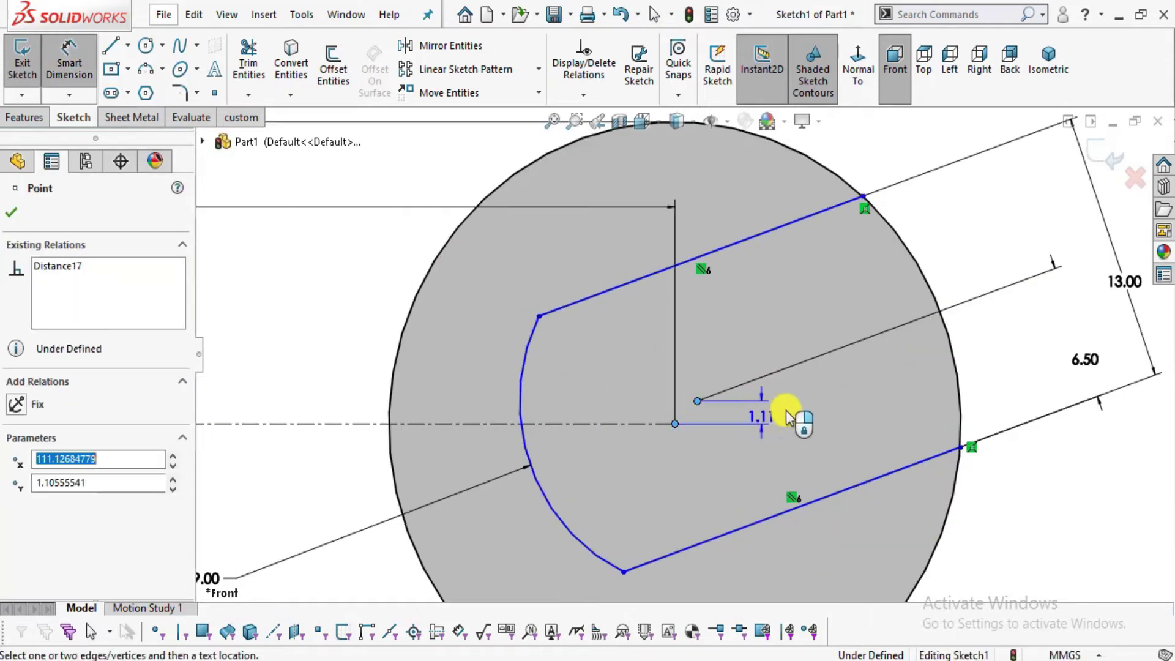
left_click(798, 410)
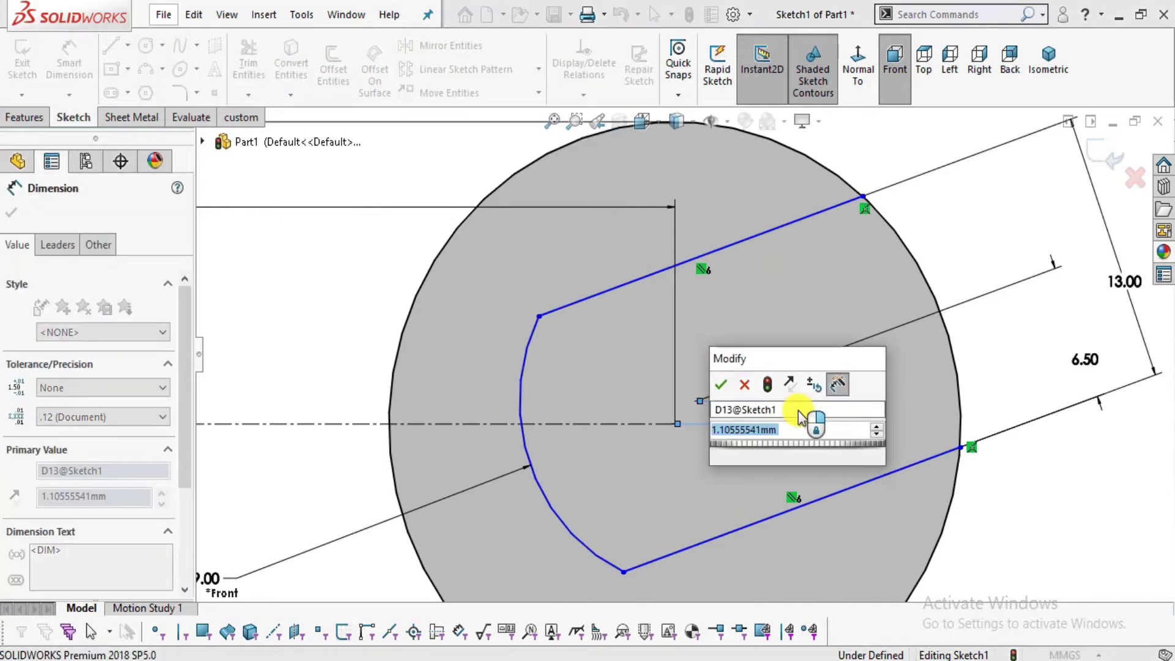
type("1")
key("Return")
key("Escape")
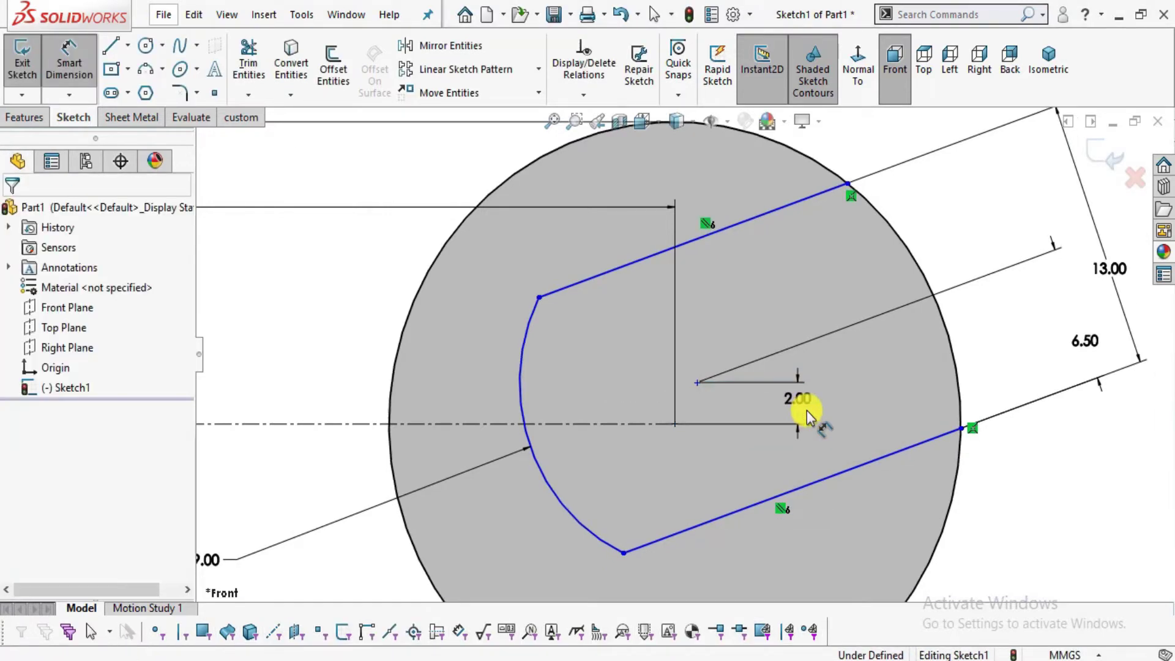
After checking the PDF, dimension the slot centre 6.00 horizontally from the circle centre.
key("alt+Tab")
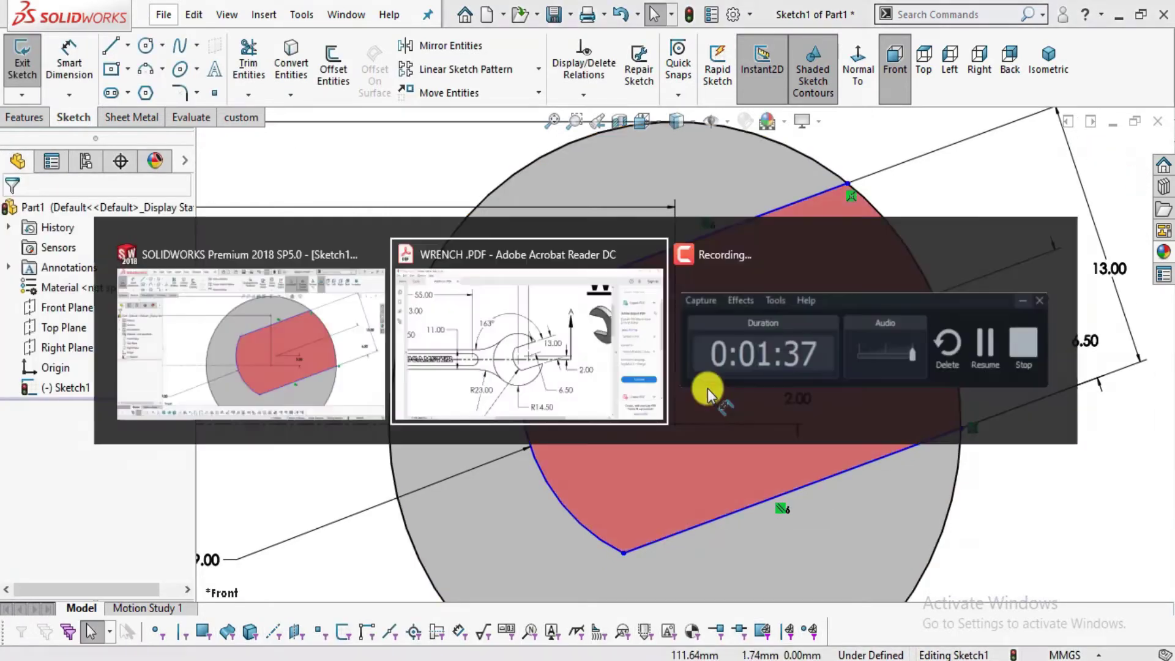
scroll(795, 506, "up", 2)
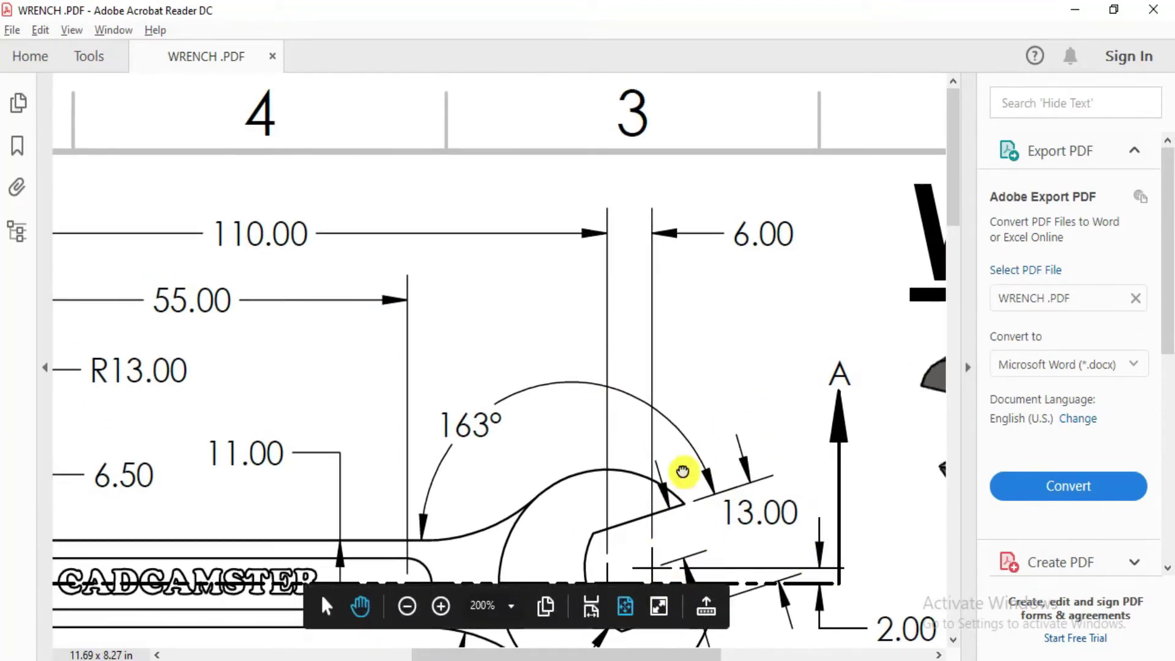
scroll(683, 472, "down", 2)
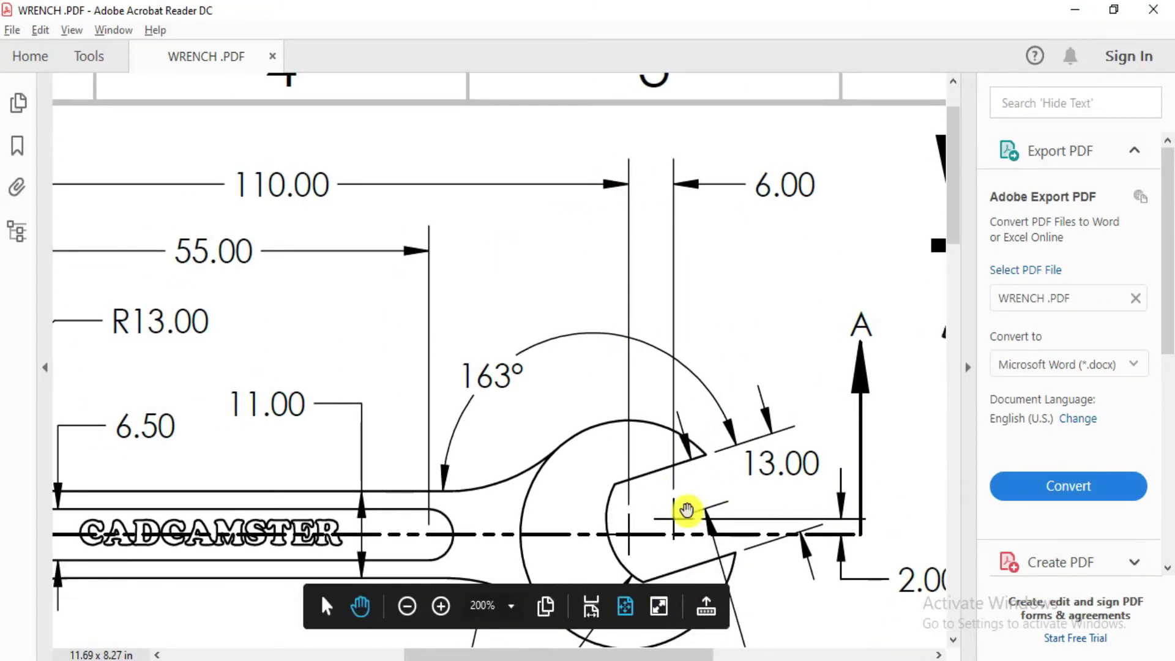
key("alt+Tab")
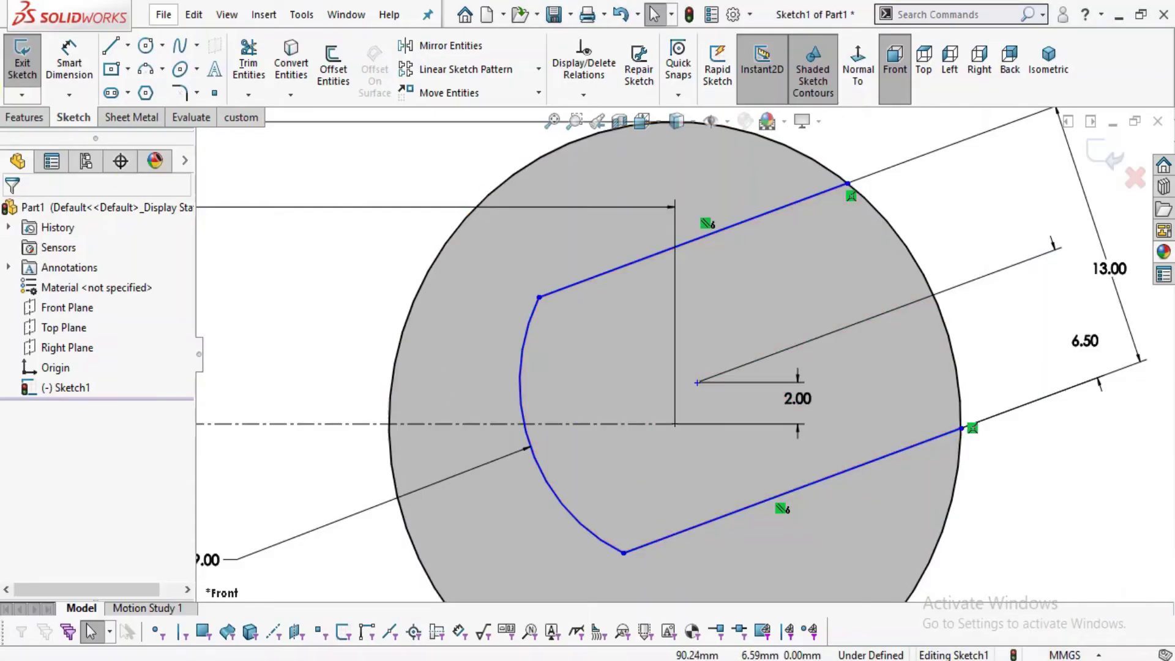
left_click(90, 71)
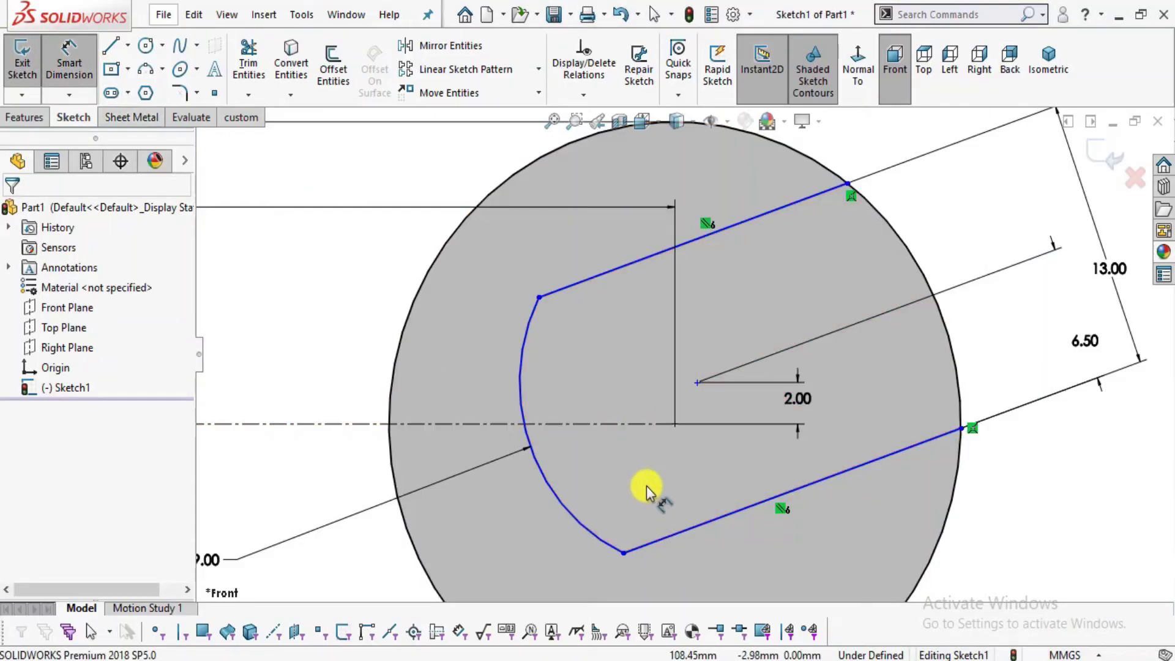
left_click(674, 423)
left_click(696, 384)
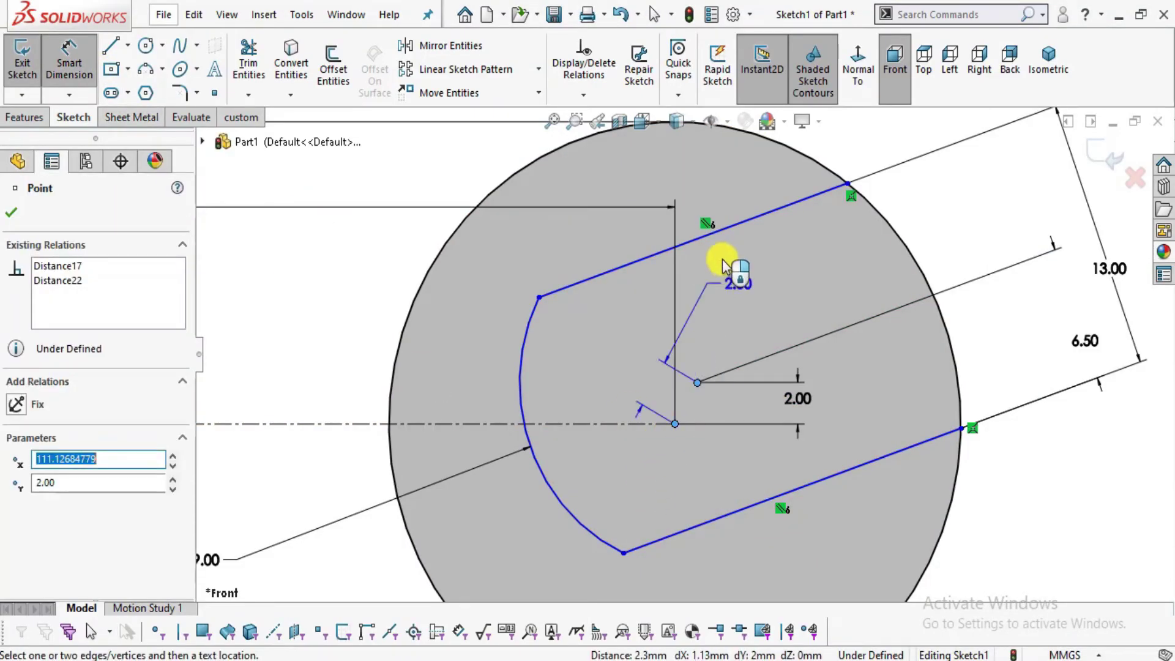
scroll(686, 196, "up", 2)
scroll(680, 158, "up", 1)
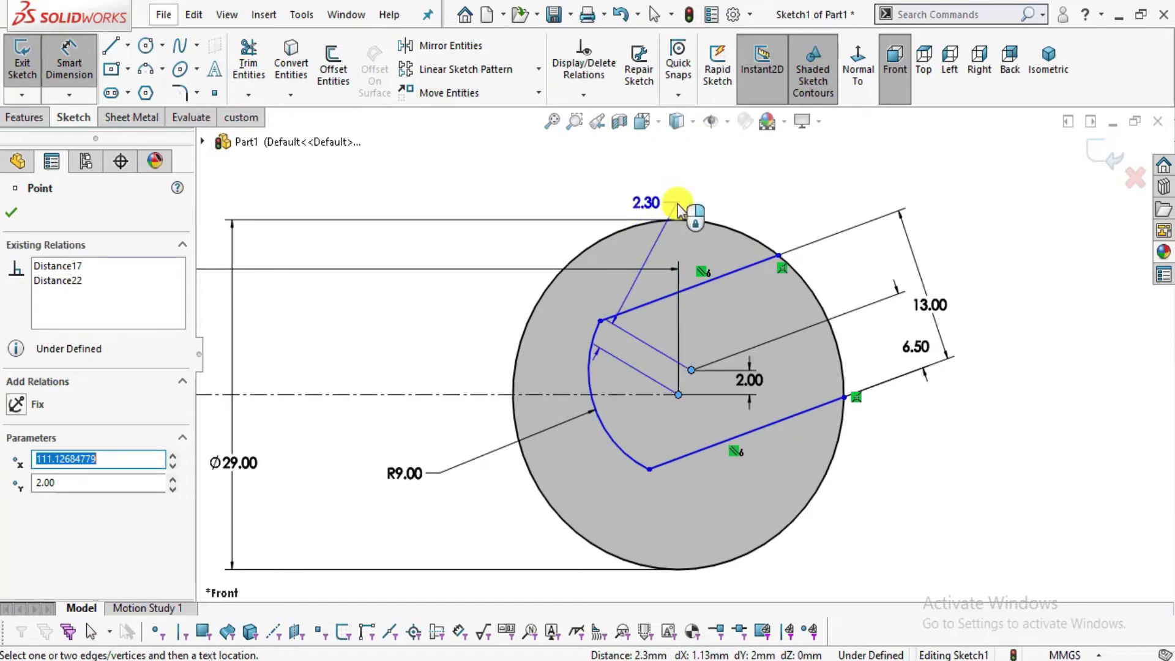
left_click(690, 154)
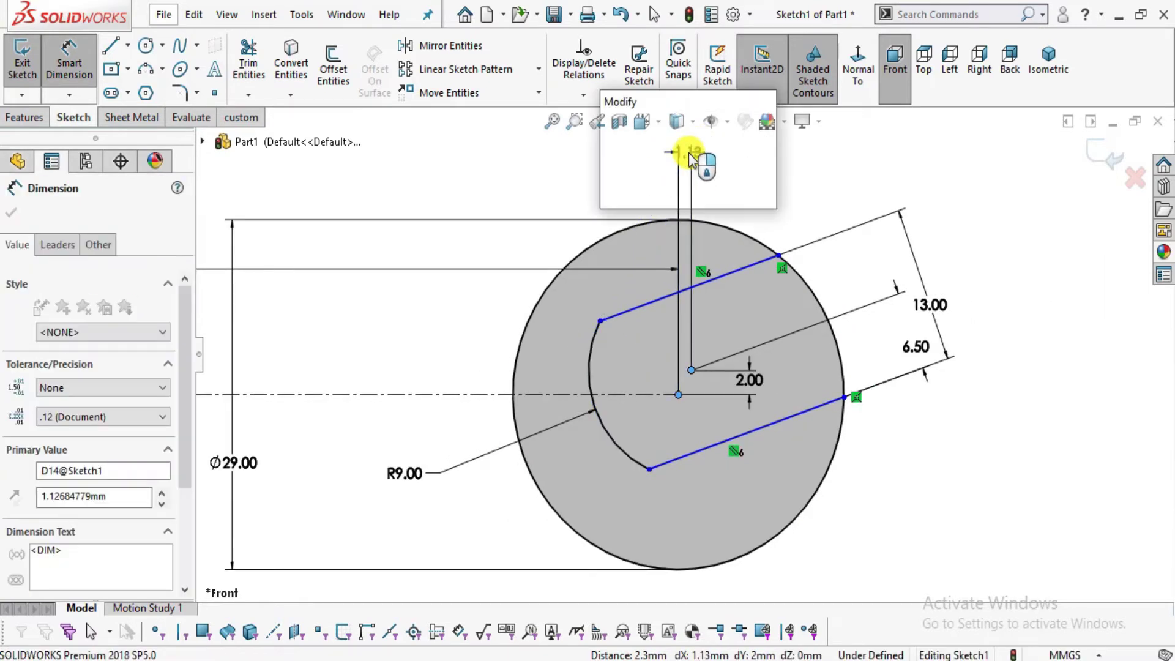
type("6")
key("Return")
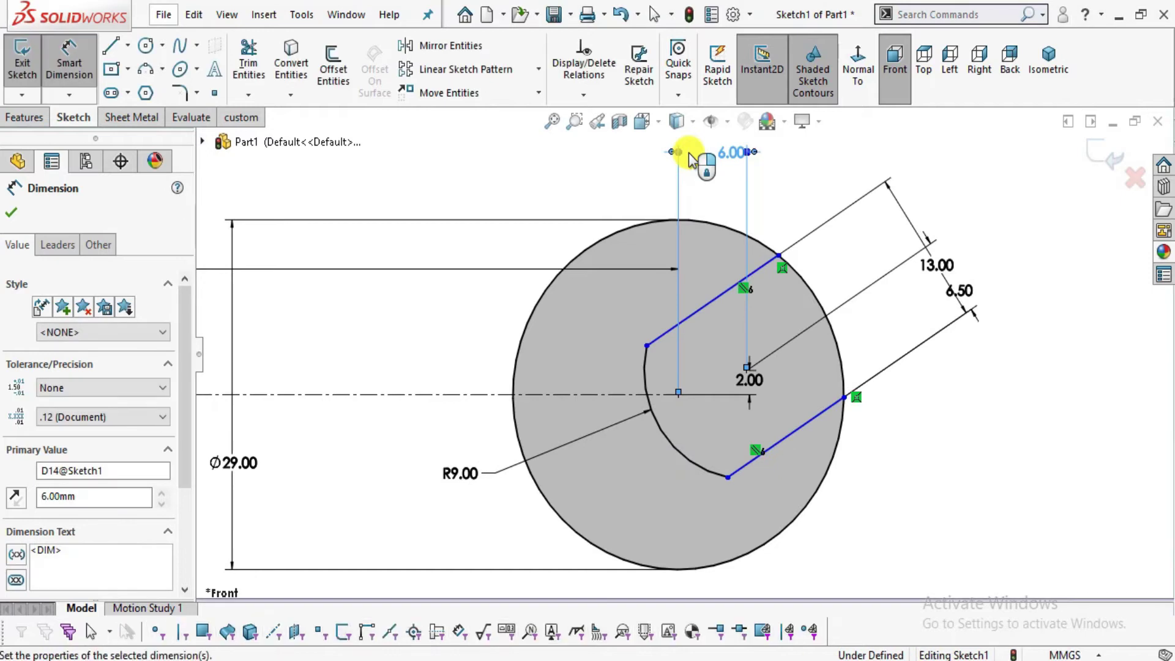
key("Escape")
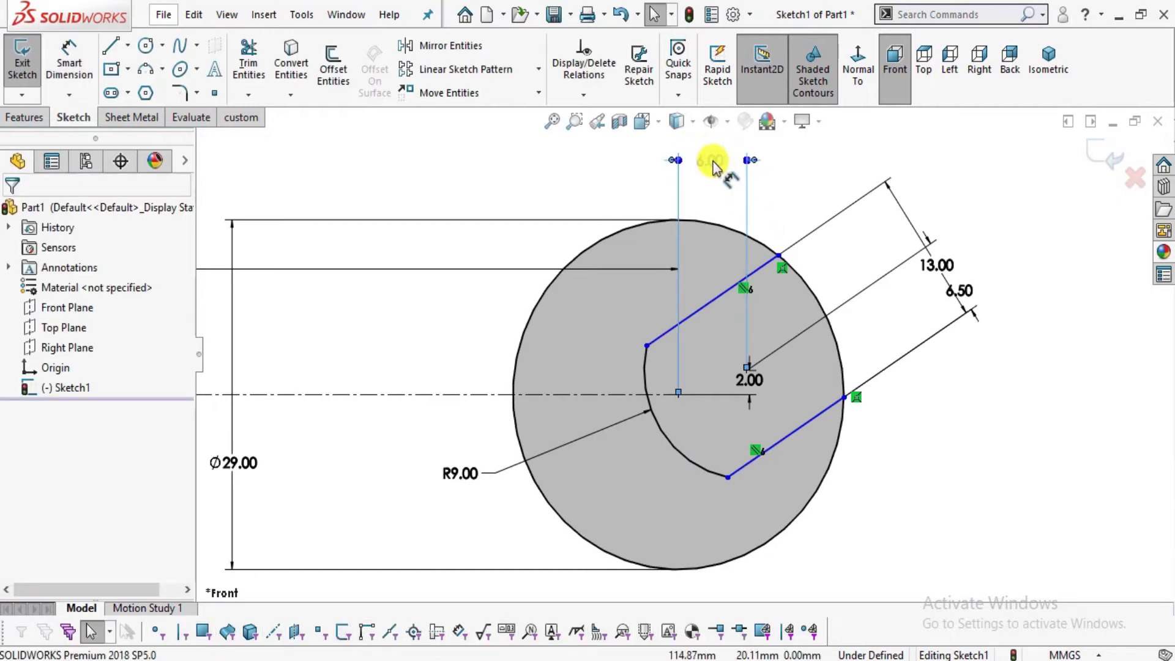
Add a 163° angle between the upper slot line and the centerline.
left_click(69, 61)
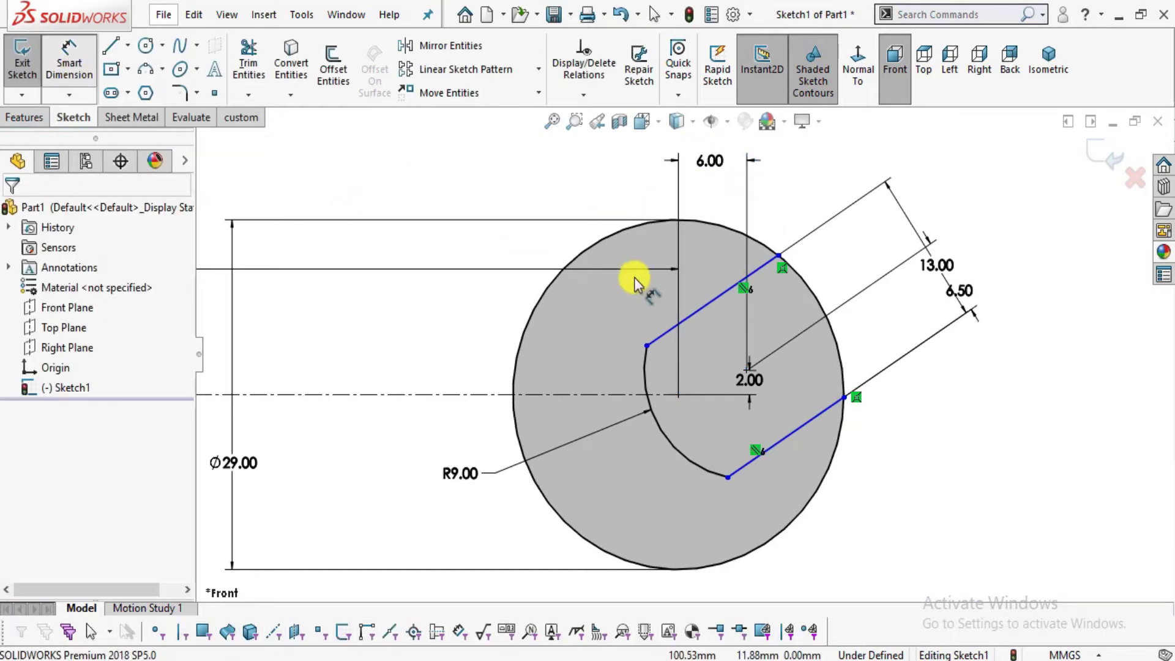
left_click(708, 309)
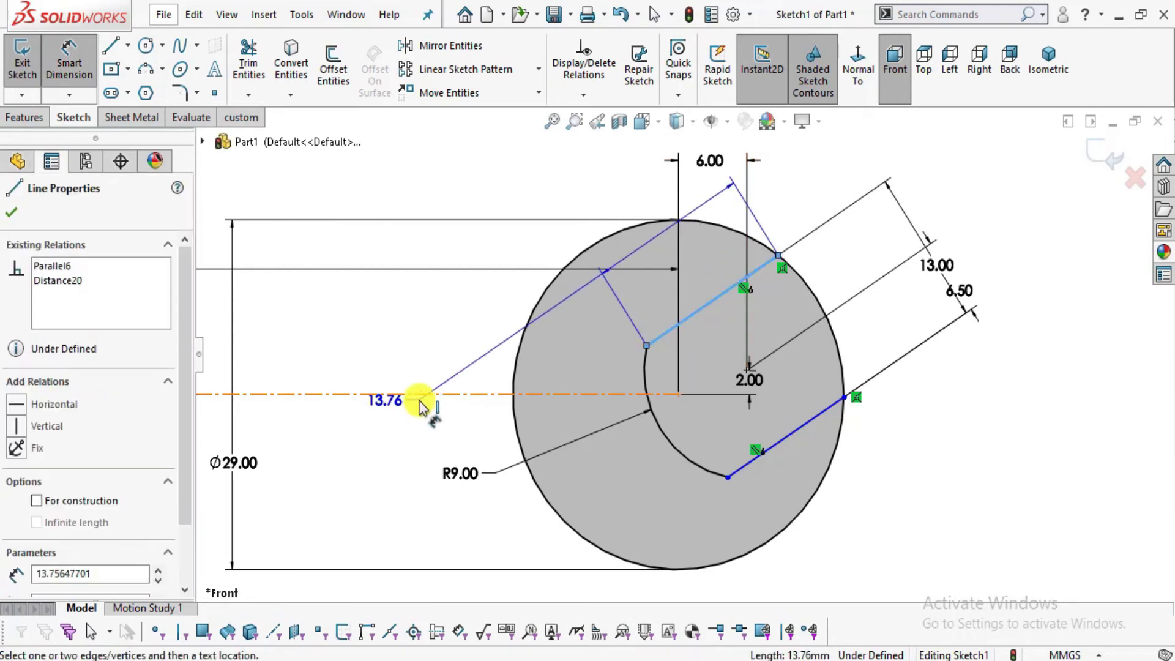
left_click(429, 395)
left_click(462, 342)
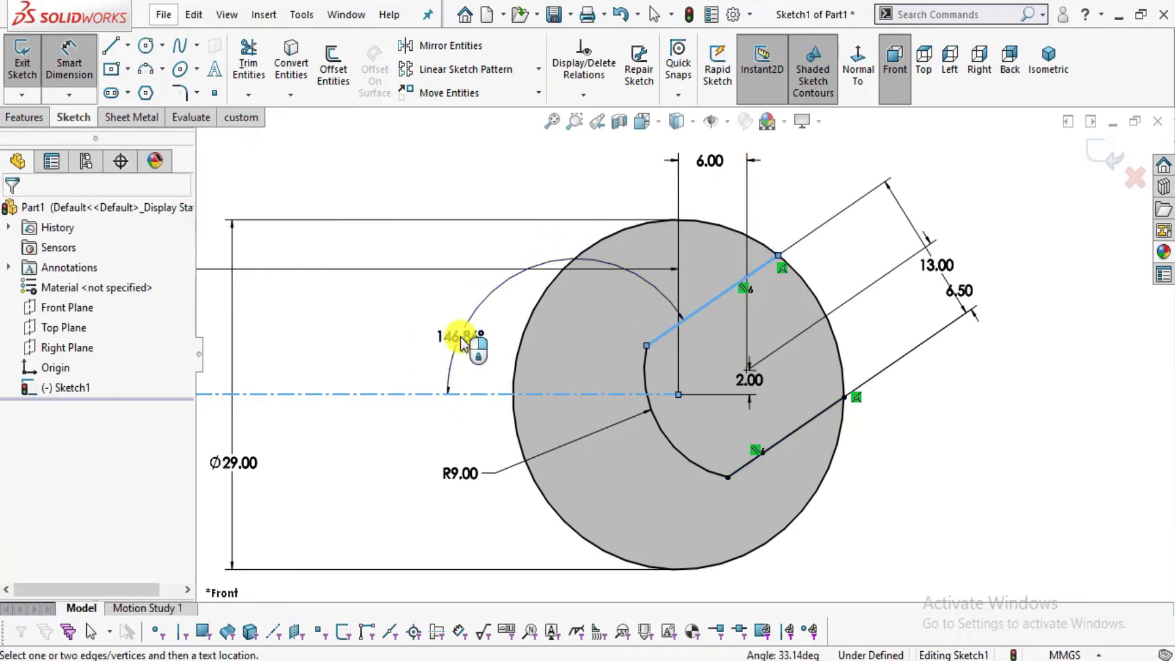
type("163")
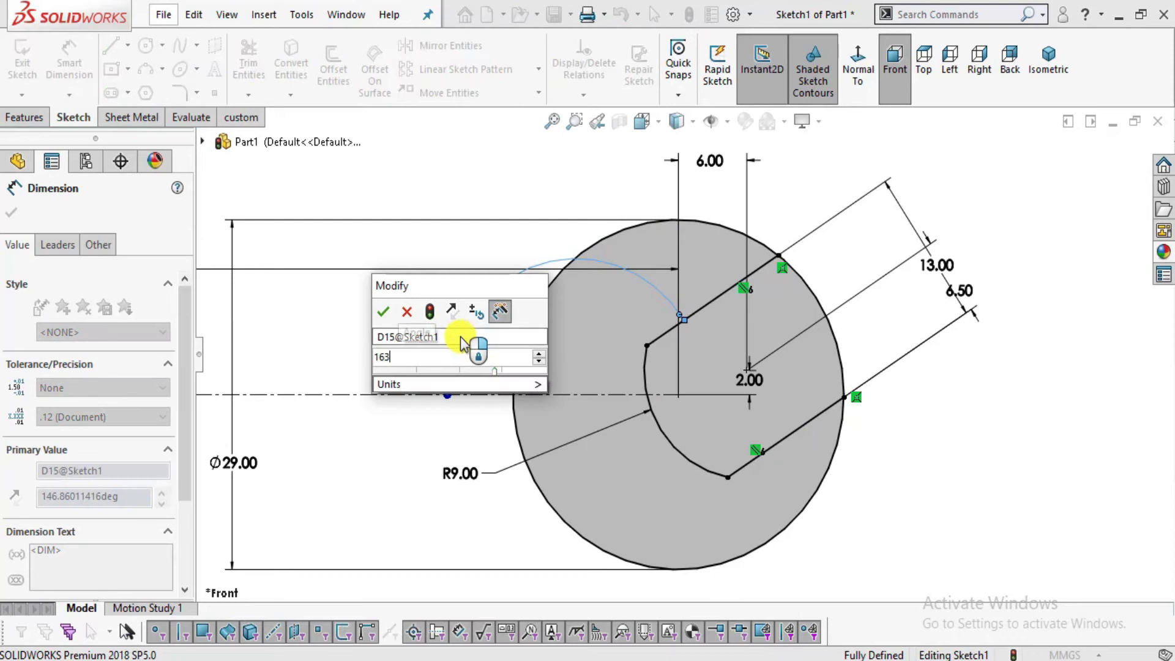
key("Return")
left_click(965, 447)
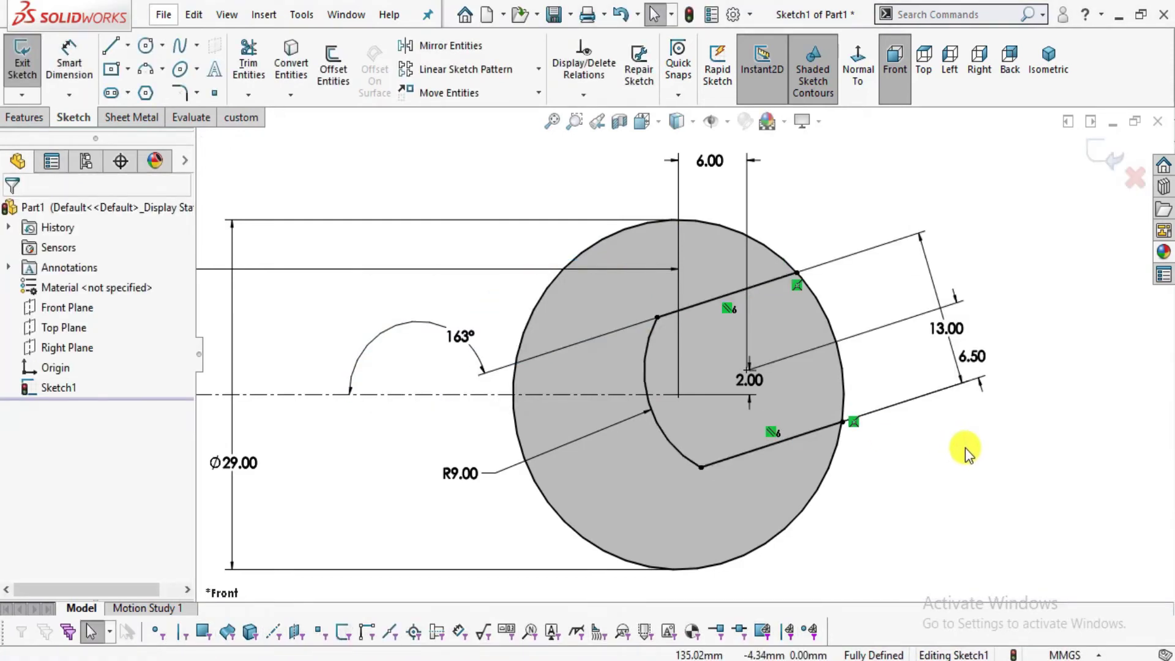
scroll(965, 447, "up", 2)
scroll(770, 441, "up", 2)
scroll(775, 423, "down", 2)
scroll(686, 343, "up", 1)
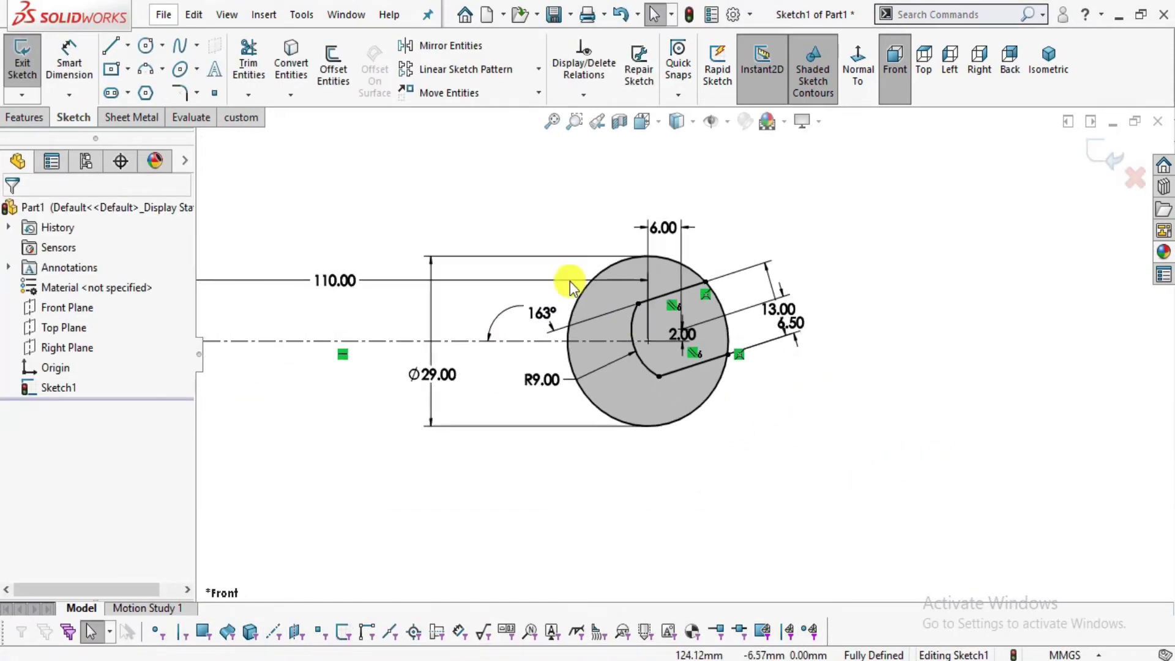
scroll(670, 306, "down", 1)
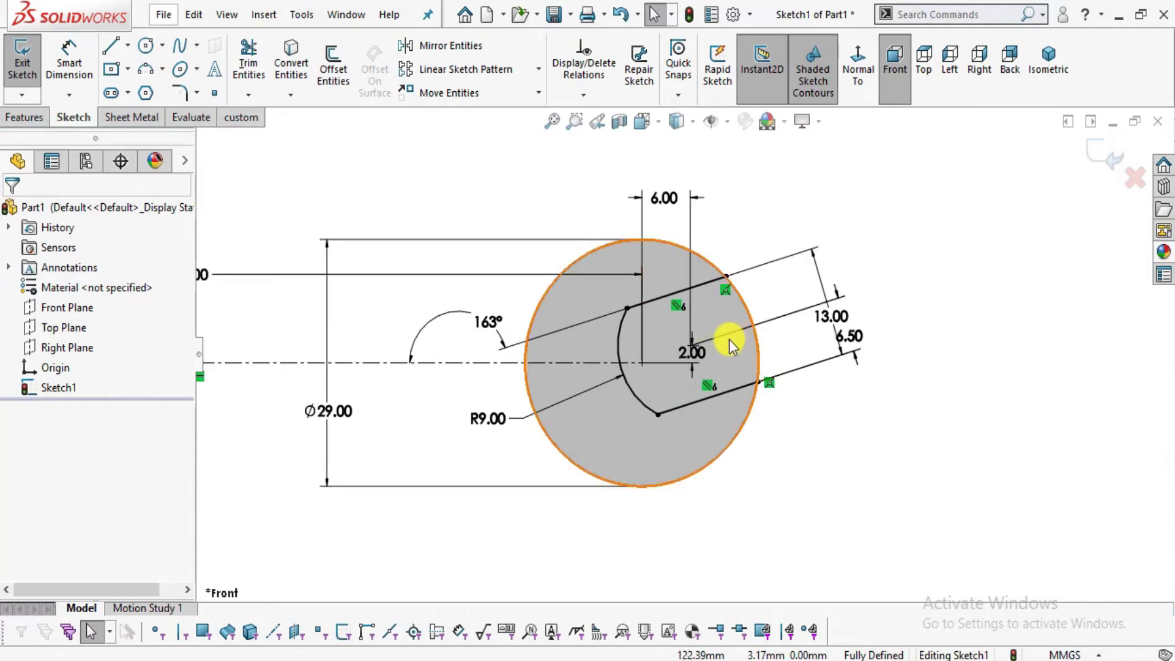
scroll(726, 340, "down", 1)
Power-trim away the arc across the 29 mm head's slot opening.
left_click(245, 73)
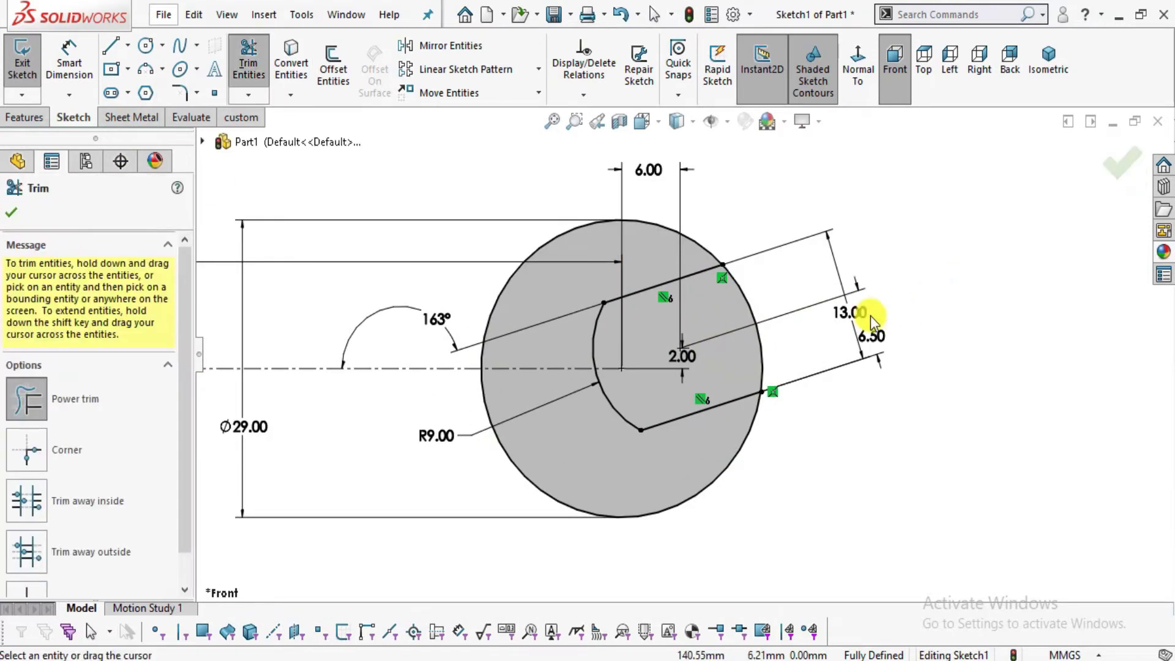
scroll(766, 295, "down", 2)
left_click_drag(765, 290, 746, 356)
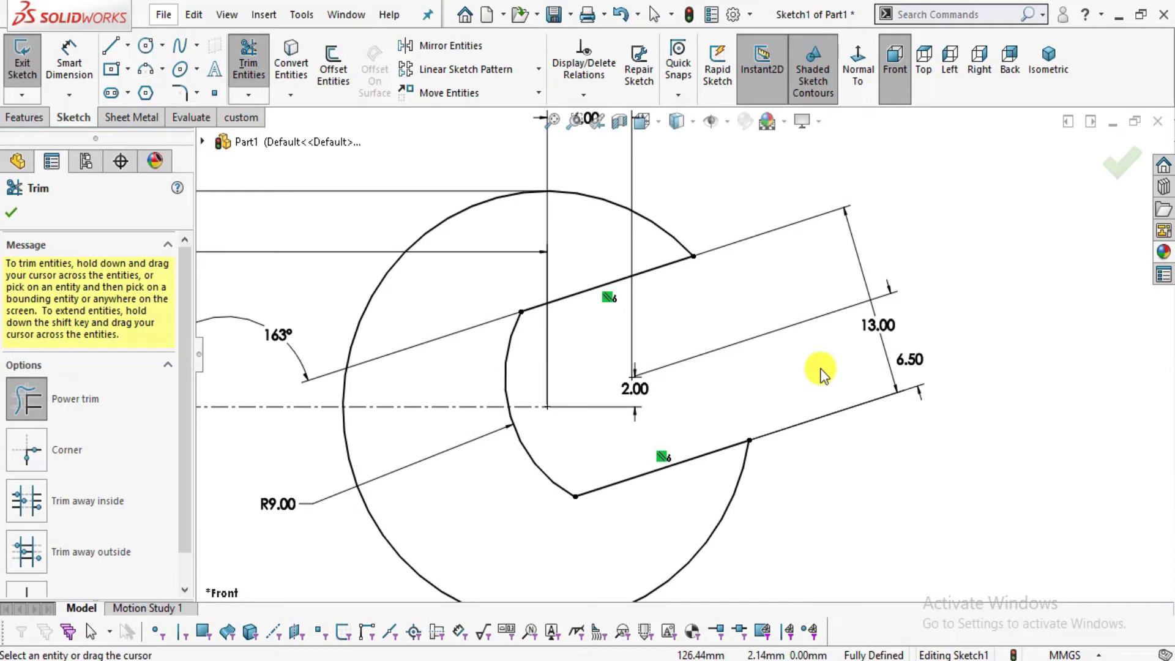
key("Escape")
Zoom out and bring the drawing's Section A-A view into sight.
scroll(943, 471, "up", 2)
scroll(911, 446, "up", 2)
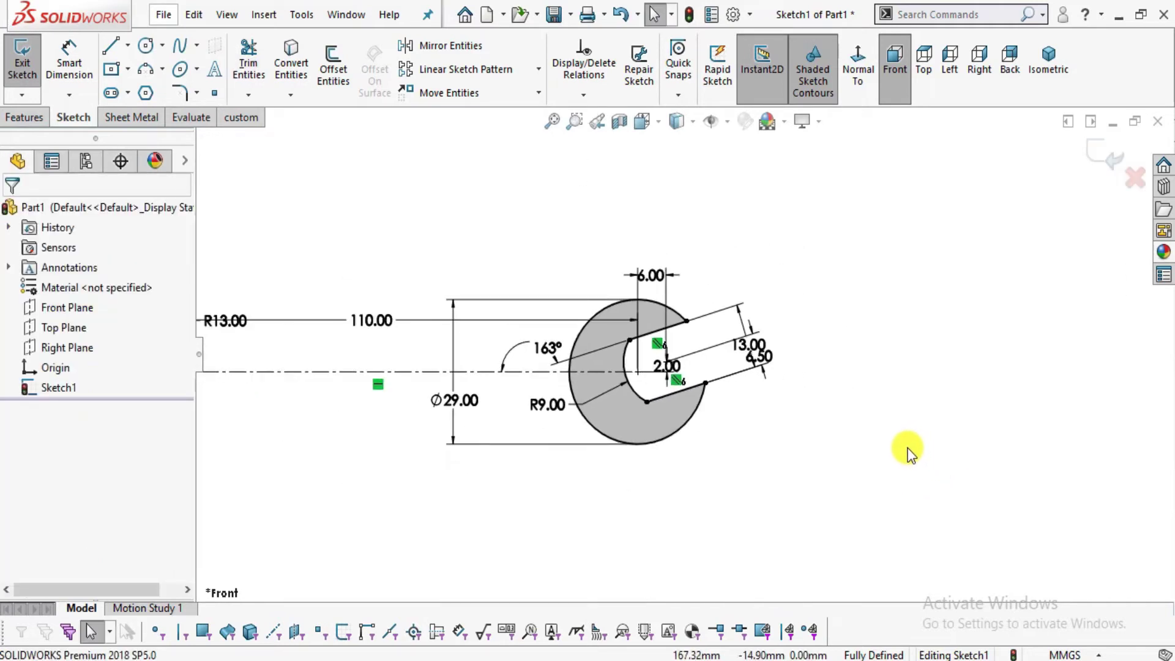
scroll(863, 416, "up", 1)
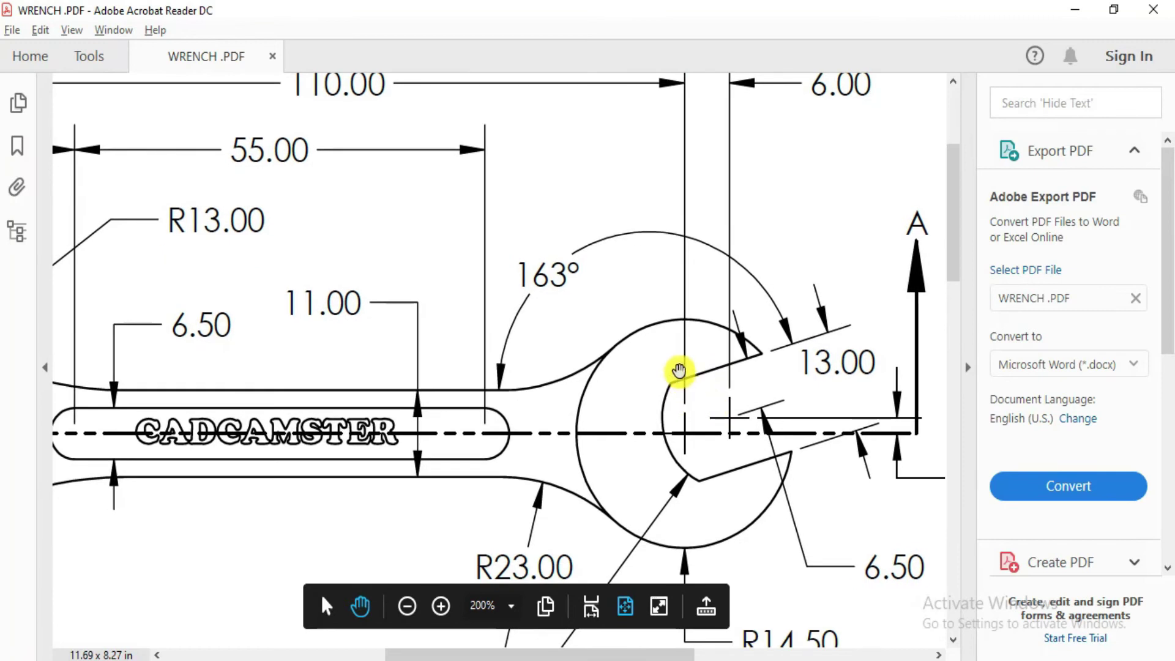
scroll(677, 370, "down", 2, "ctrl")
left_click_drag(572, 414, 509, 223)
scroll(674, 488, "up", 2, "ctrl")
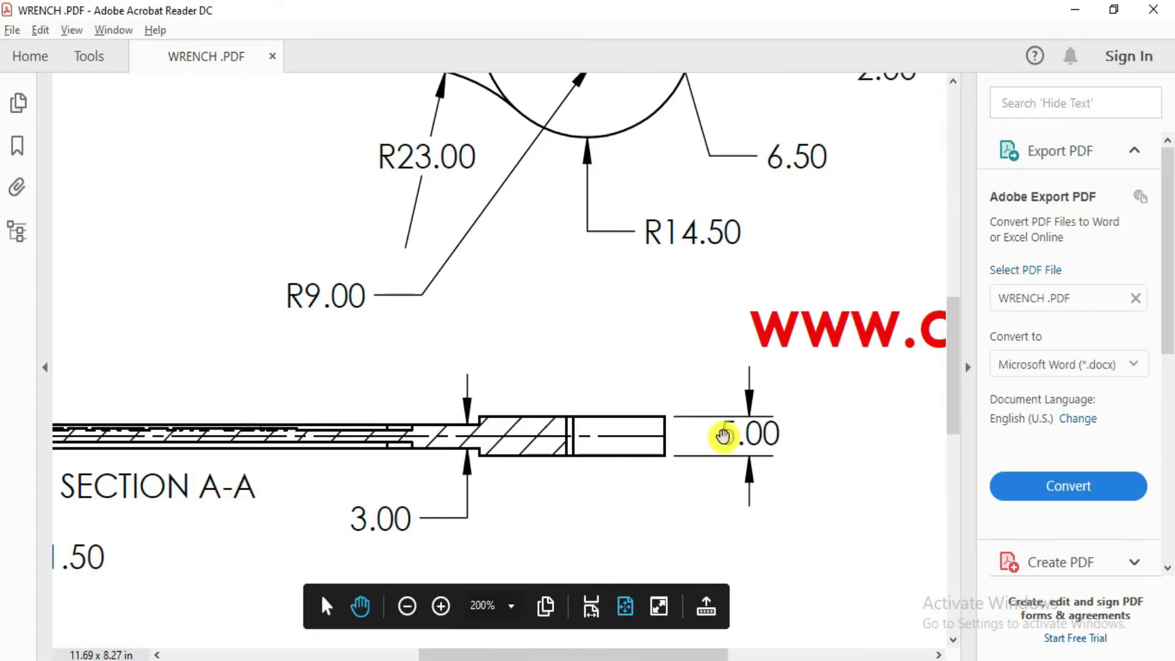
scroll(759, 434, "left", 5)
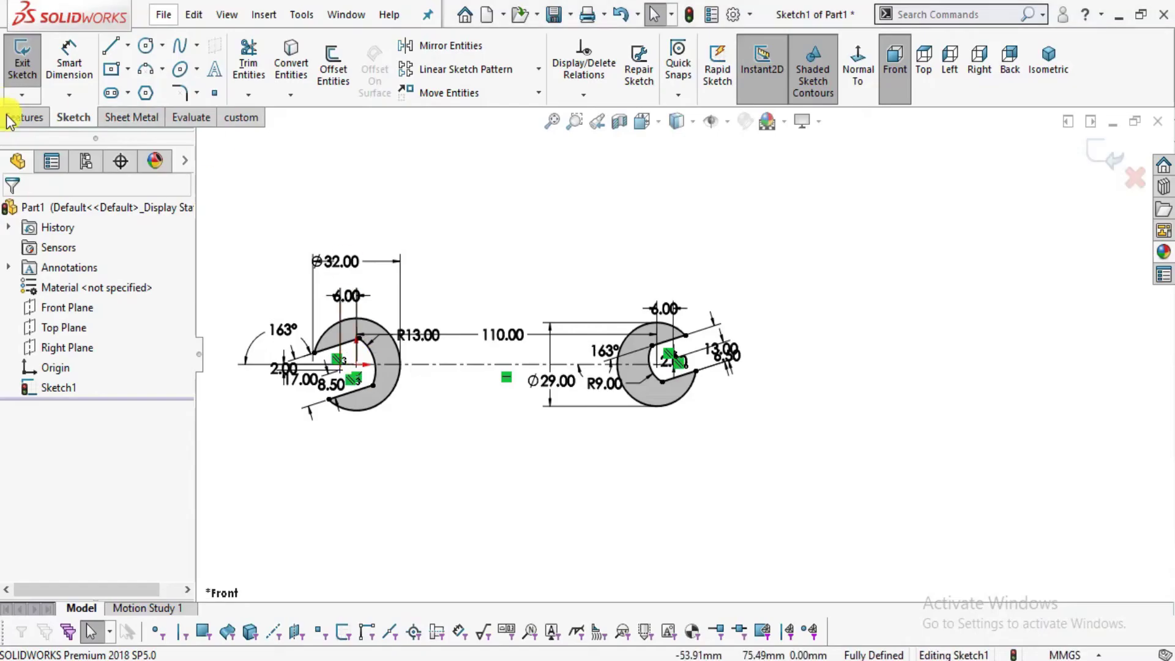
Extrude the head sketch 5 mm with a Mid Plane end condition as Boss-Extrude1.
left_click(34, 78)
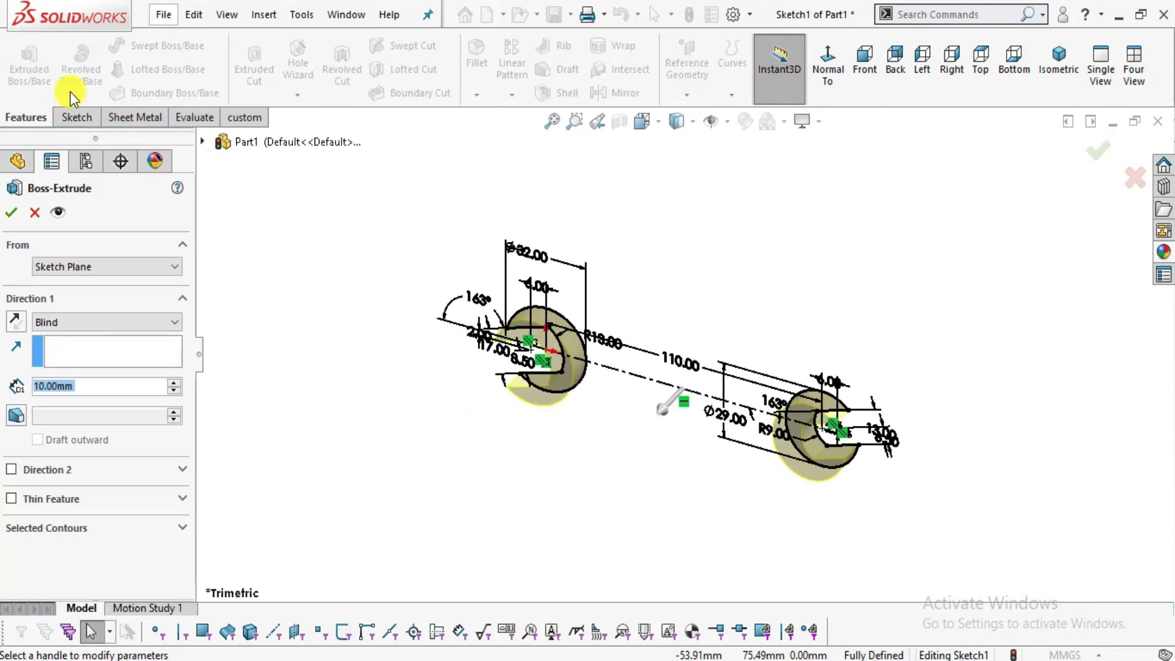
left_click(183, 404)
type("5")
key("Return")
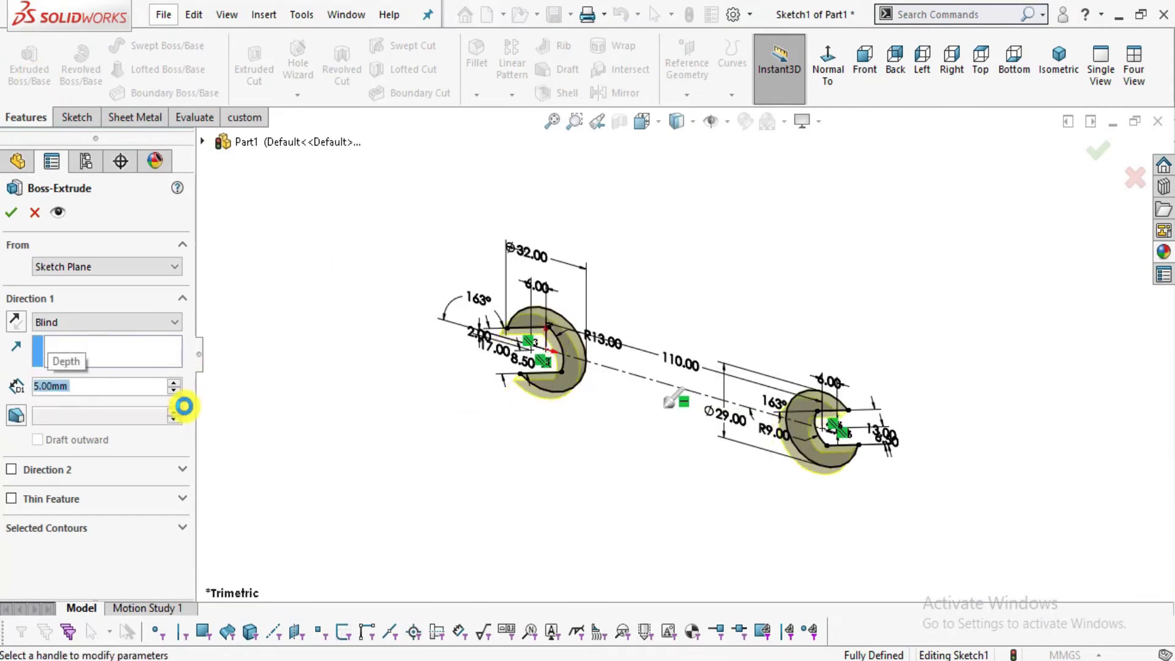
left_click(125, 330)
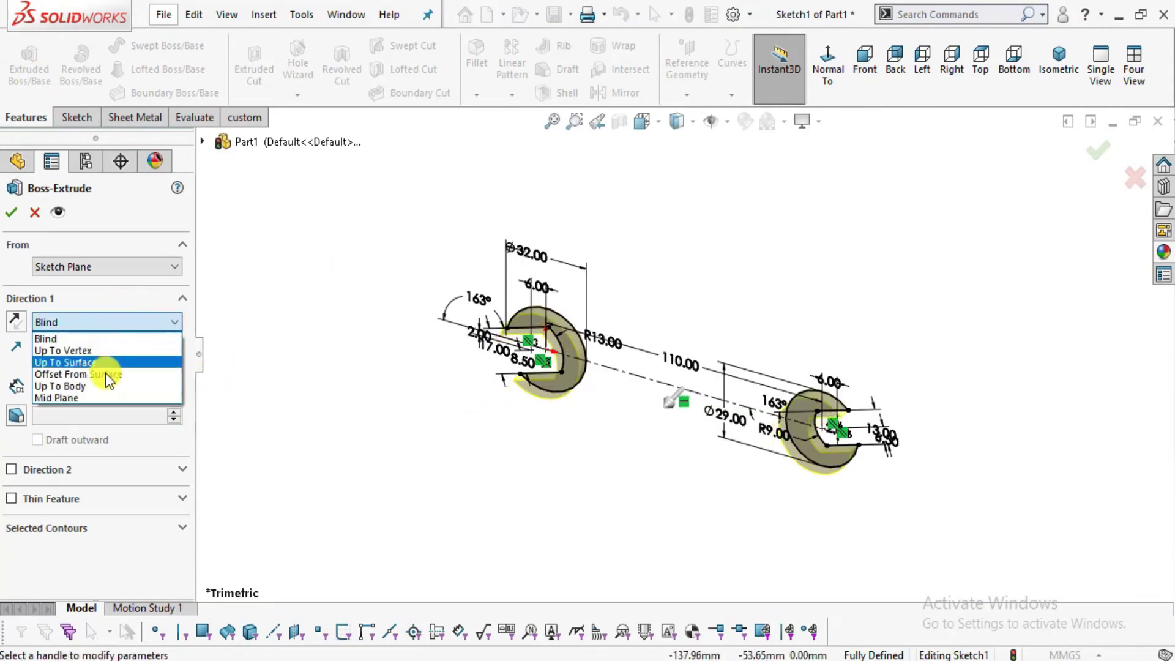
left_click(97, 394)
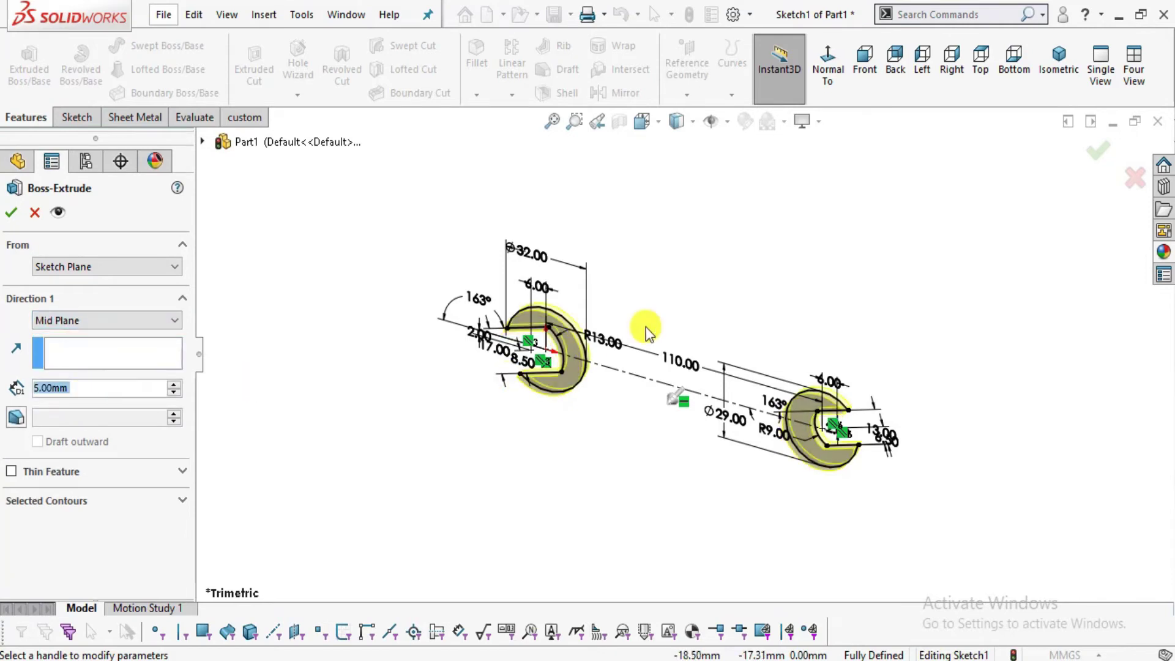
scroll(676, 316, "down", 1)
scroll(676, 315, "down", 1)
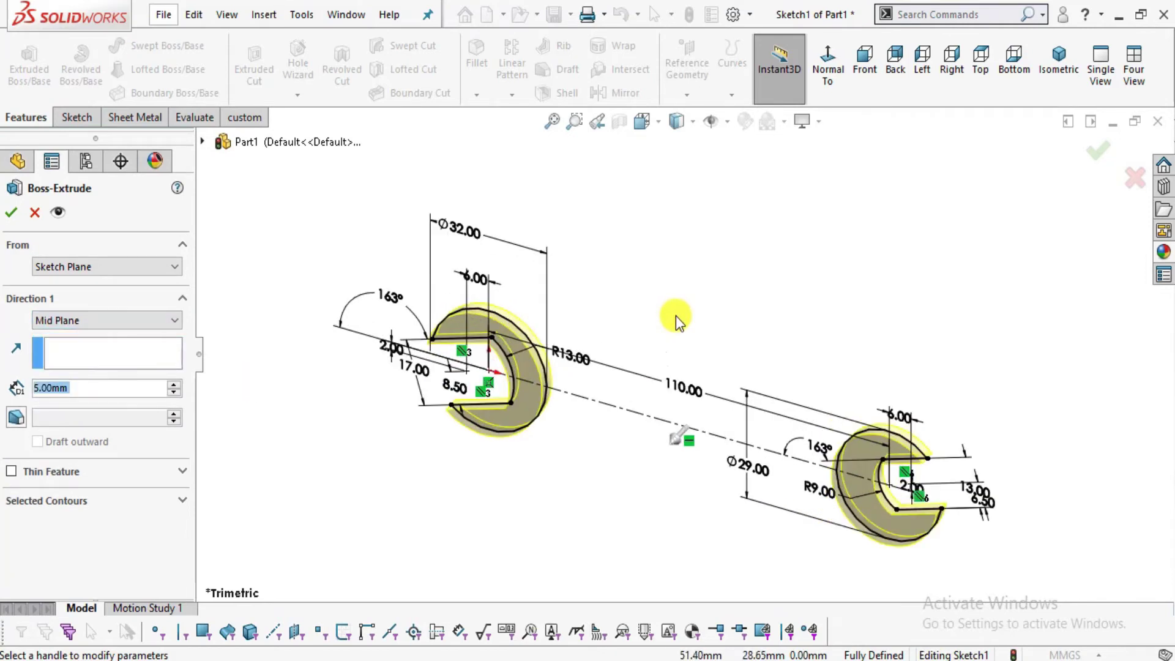
left_click(14, 213)
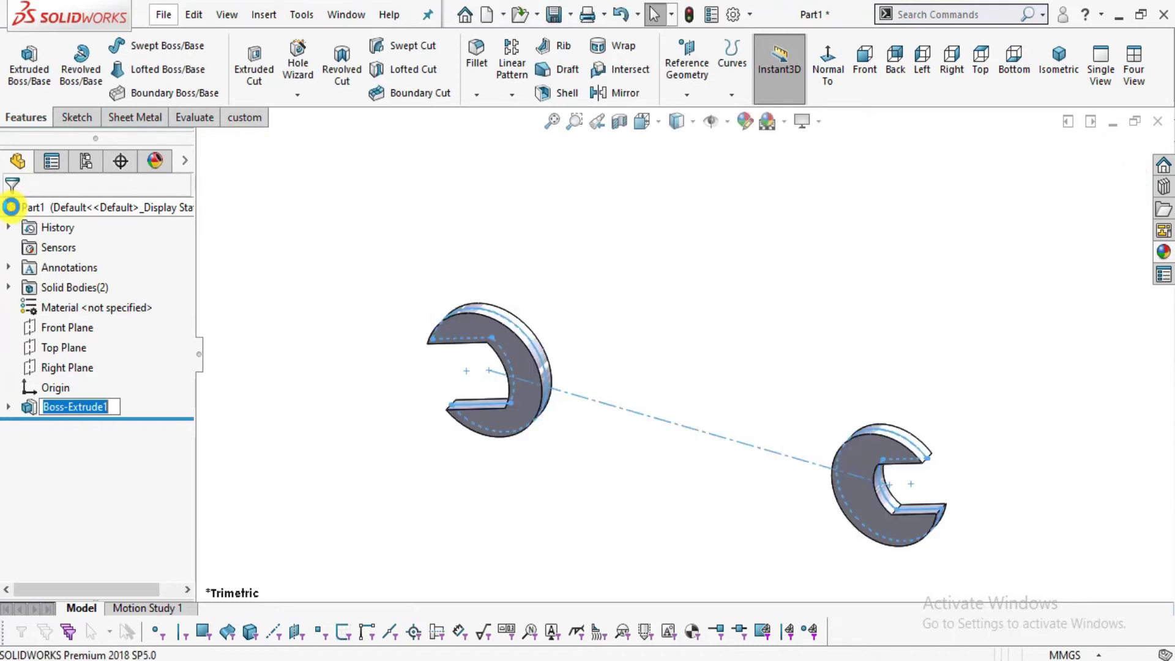
Orbit the two extruded heads and check the handle dimensions in the PDF.
left_click(615, 240)
mouse_move(672, 399)
middle_mouse_down()
mouse_move(763, 344)
mouse_move(756, 384)
mouse_move(737, 382)
mouse_move(803, 410)
mouse_move(734, 422)
middle_mouse_up()
key("alt+Tab")
scroll(669, 433, "up", 3)
scroll(598, 312, "up", 1)
scroll(590, 333, "up", 2)
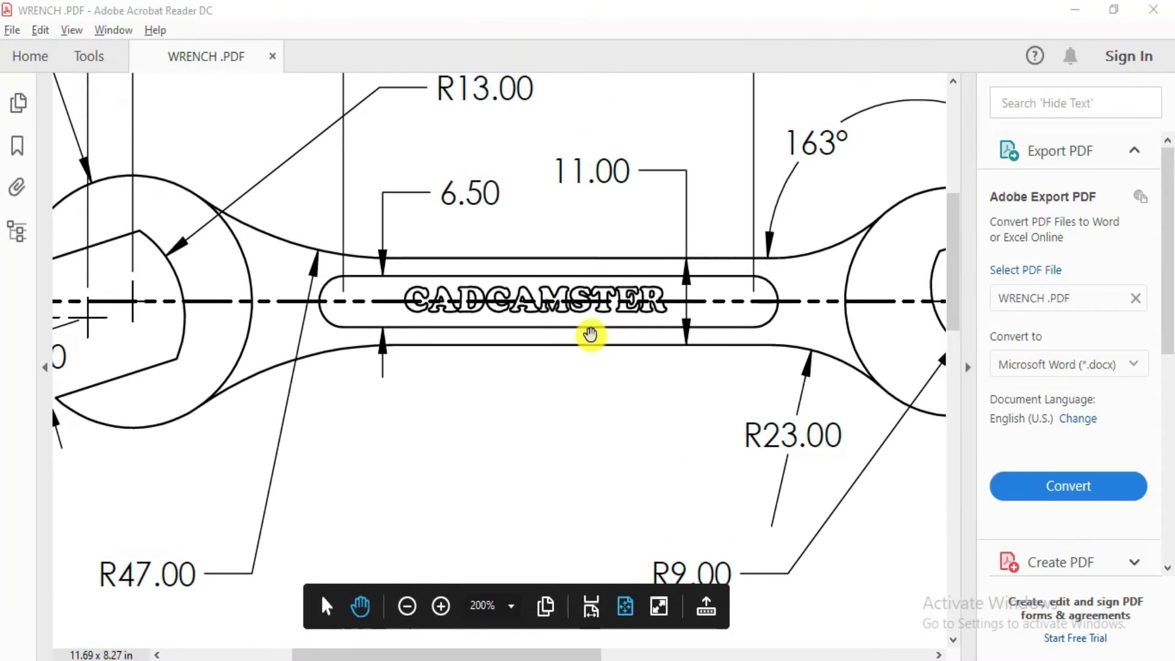
key("alt+Tab")
Select the Front Plane, view it Normal To, and bring up the Sketch commands.
left_click(66, 330)
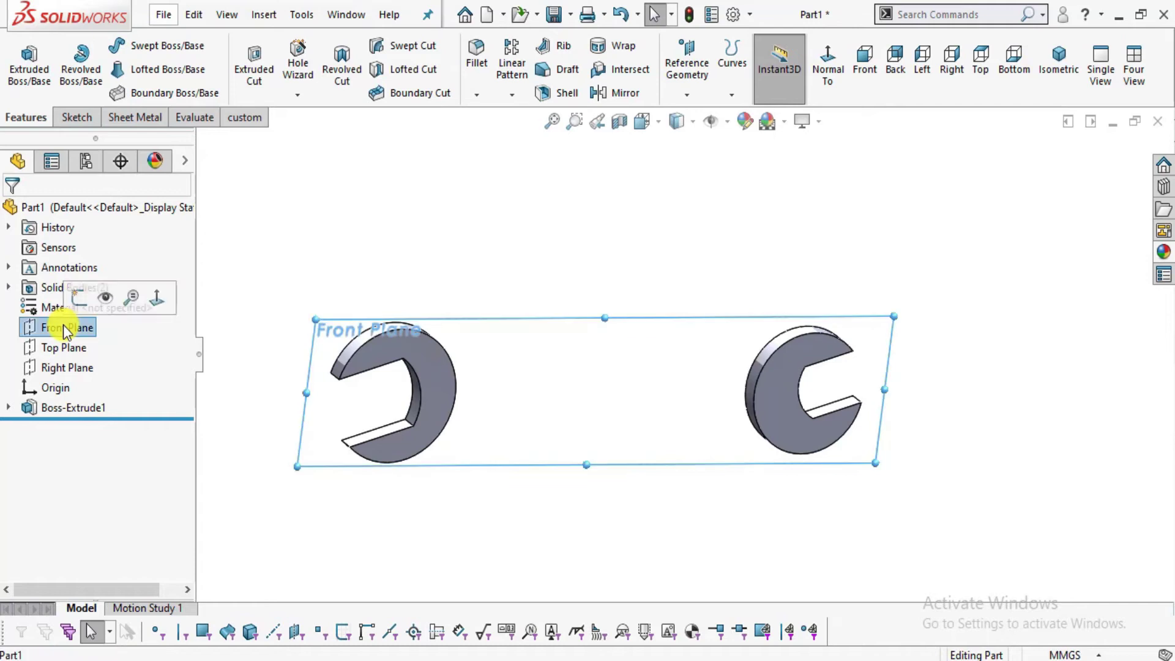
left_click(839, 87)
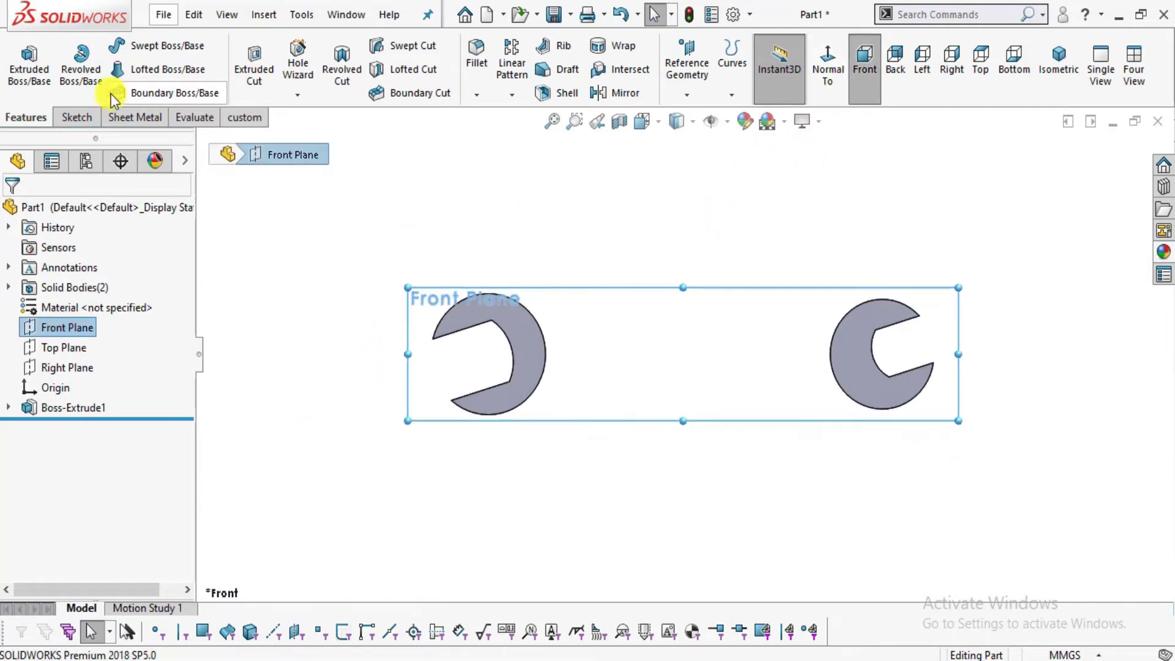
left_click(75, 117)
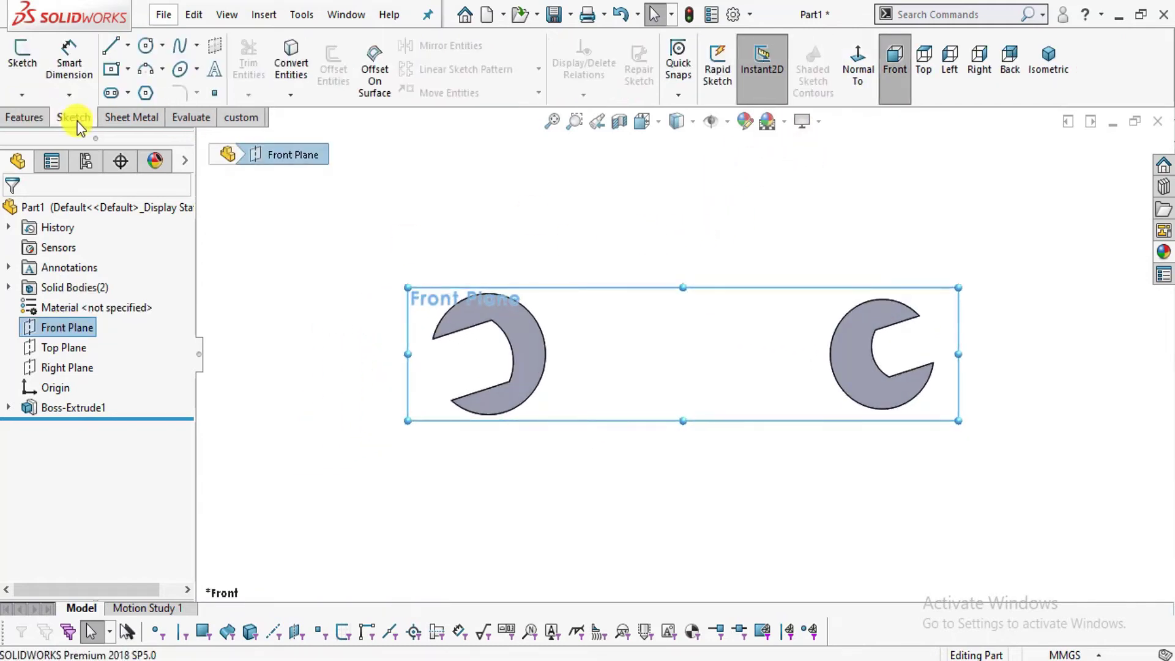
Draw a horizontal centerline from the left head's centre to the right head's centre.
left_click(128, 45)
left_click(147, 90)
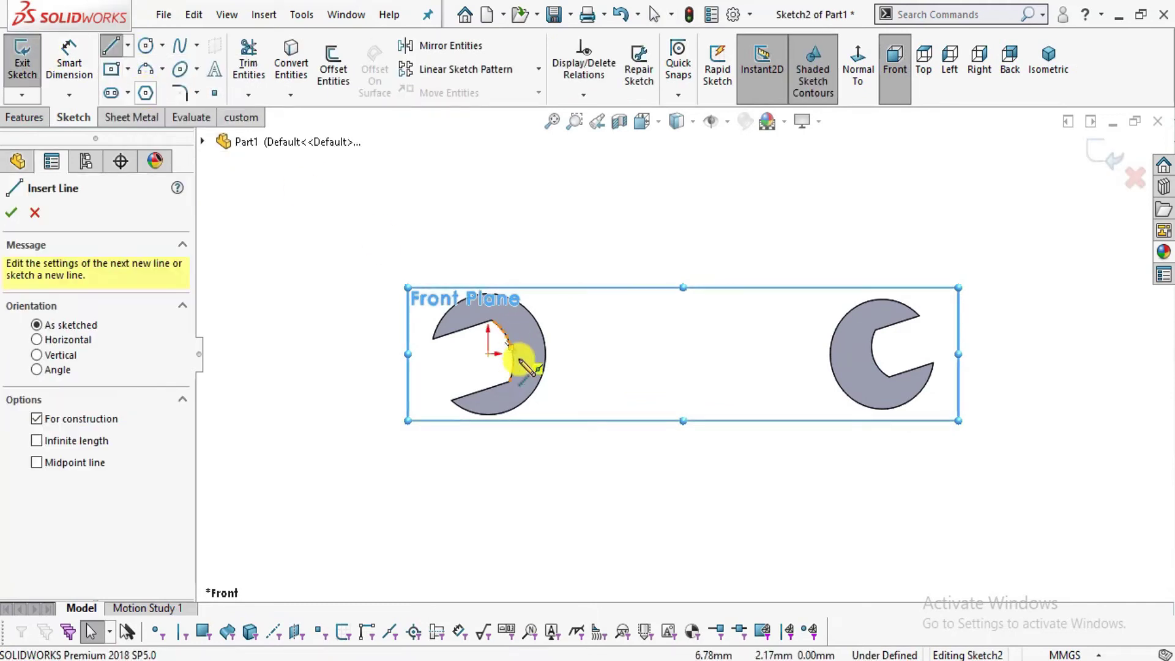
left_click(488, 353)
scroll(872, 363, "down", 2)
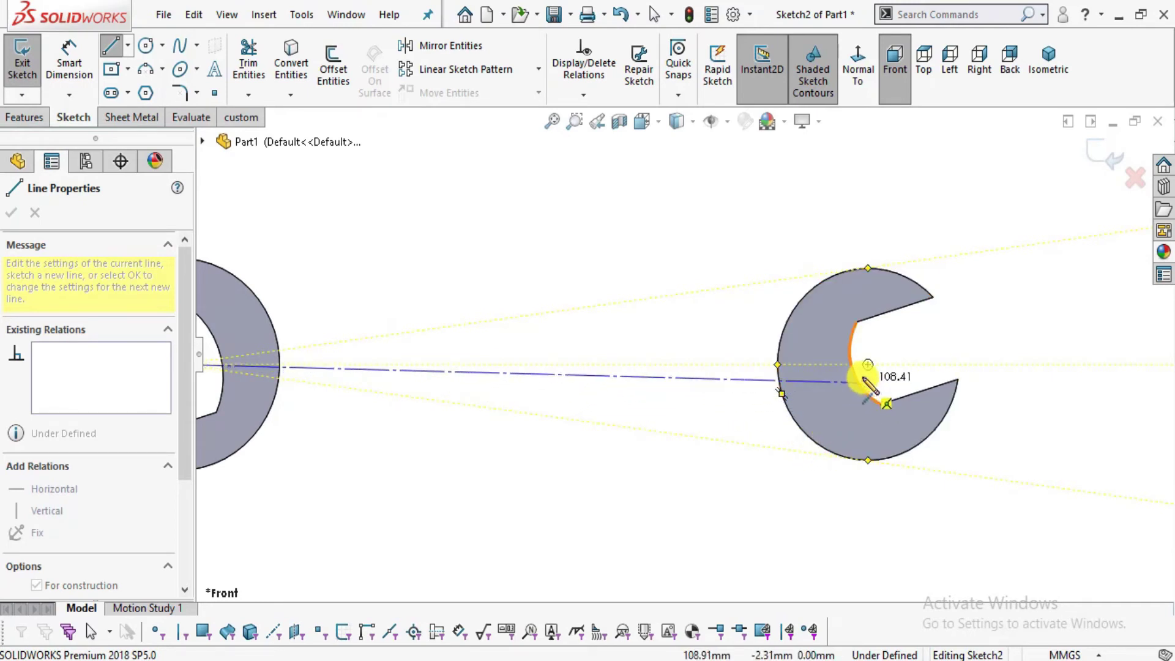
left_click(868, 364)
key("Escape")
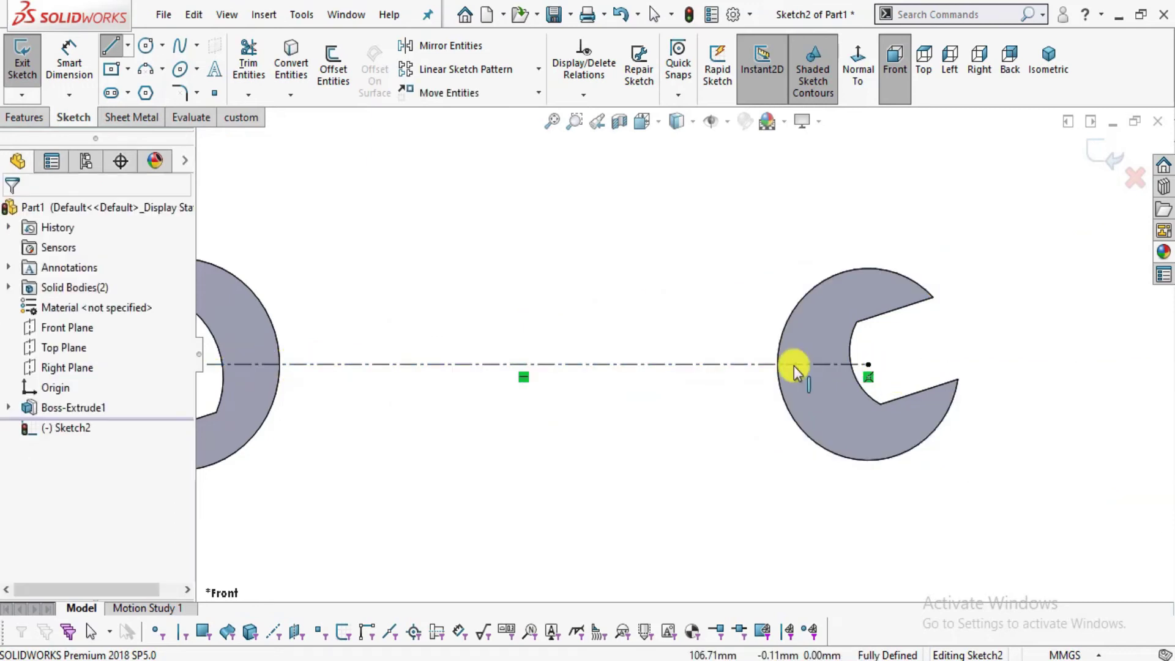
scroll(449, 327, "up", 2)
scroll(601, 320, "up", 2)
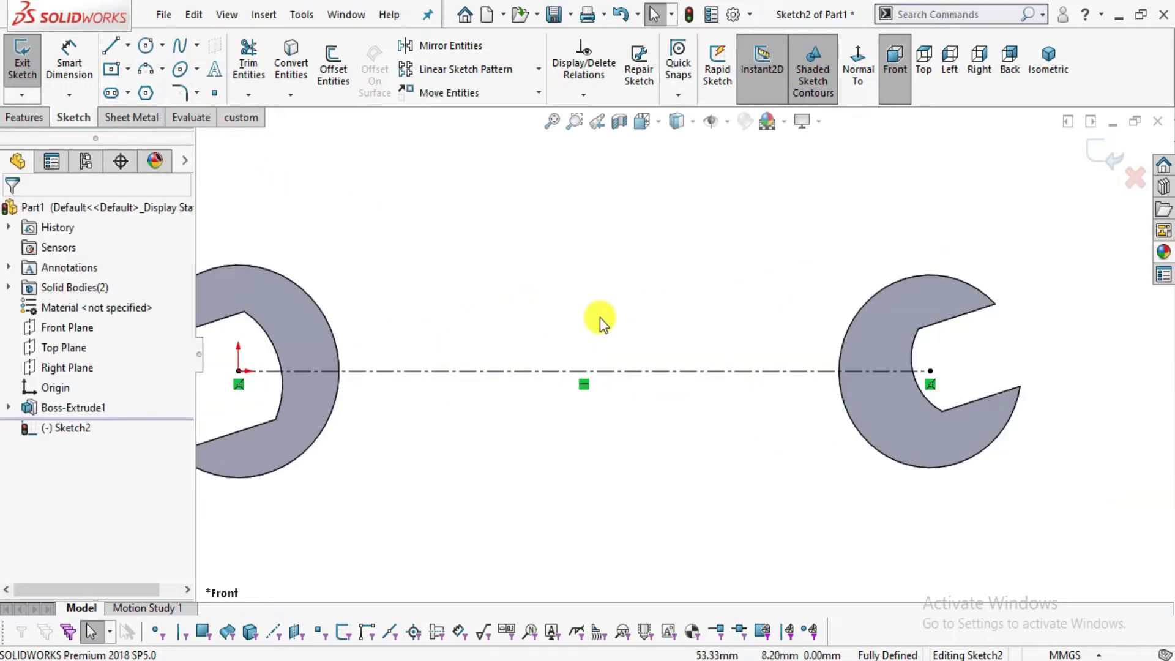
scroll(619, 319, "up", 2)
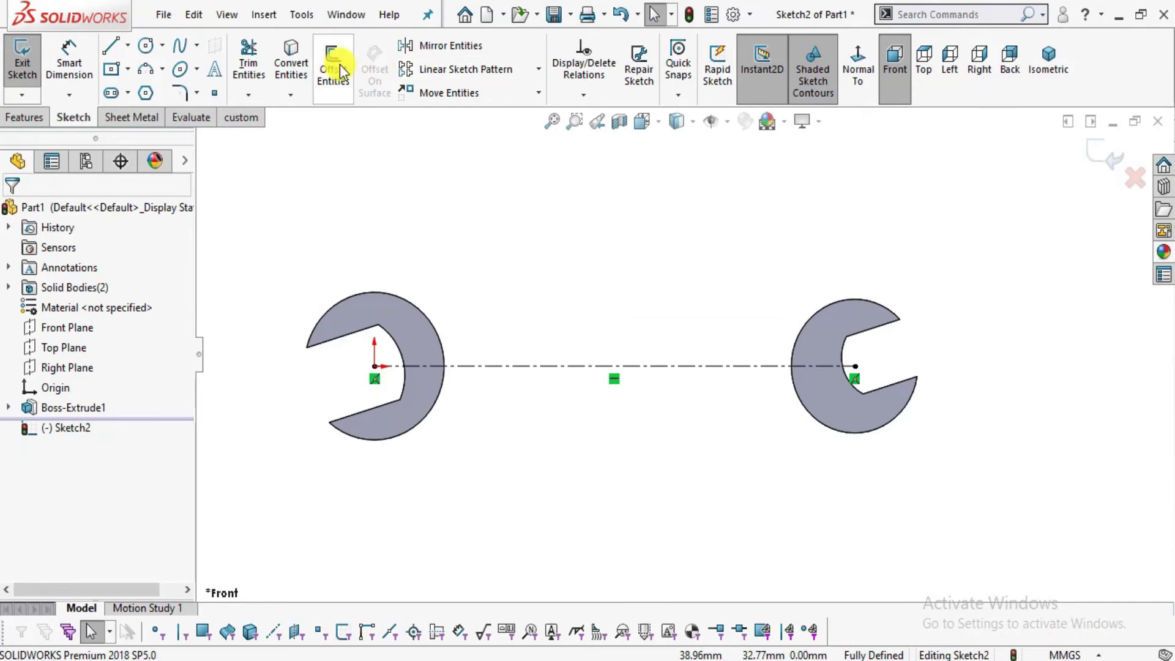
Offset the centerline 5.50 mm bi-directionally to form the two handle lines.
left_click(334, 69)
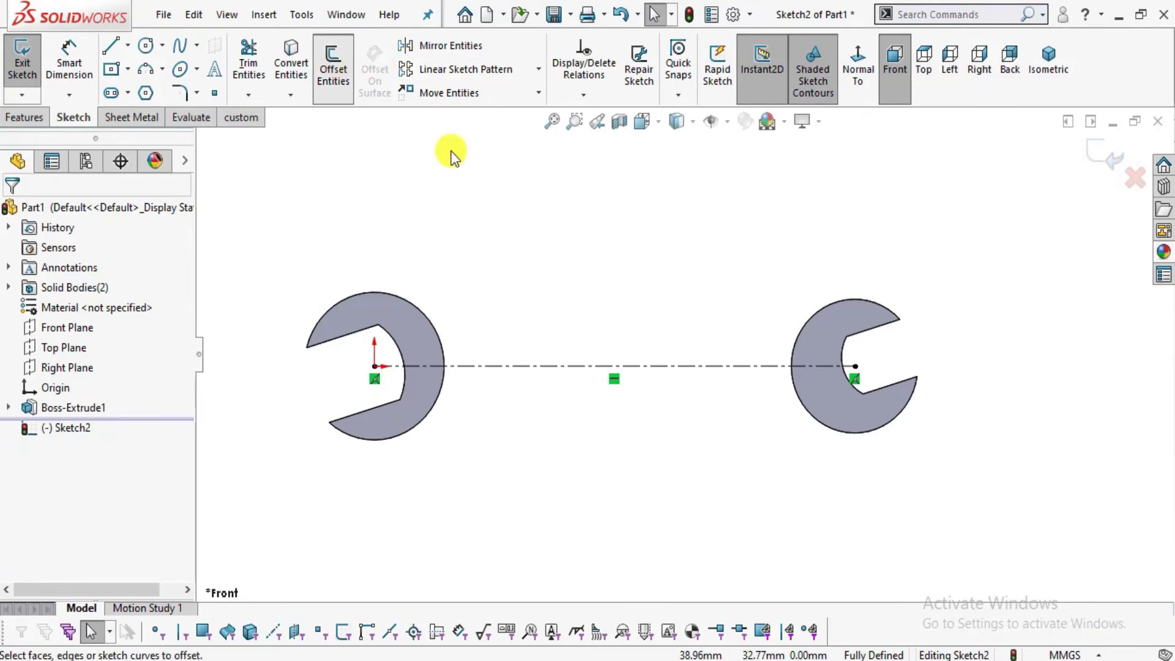
left_click(681, 366)
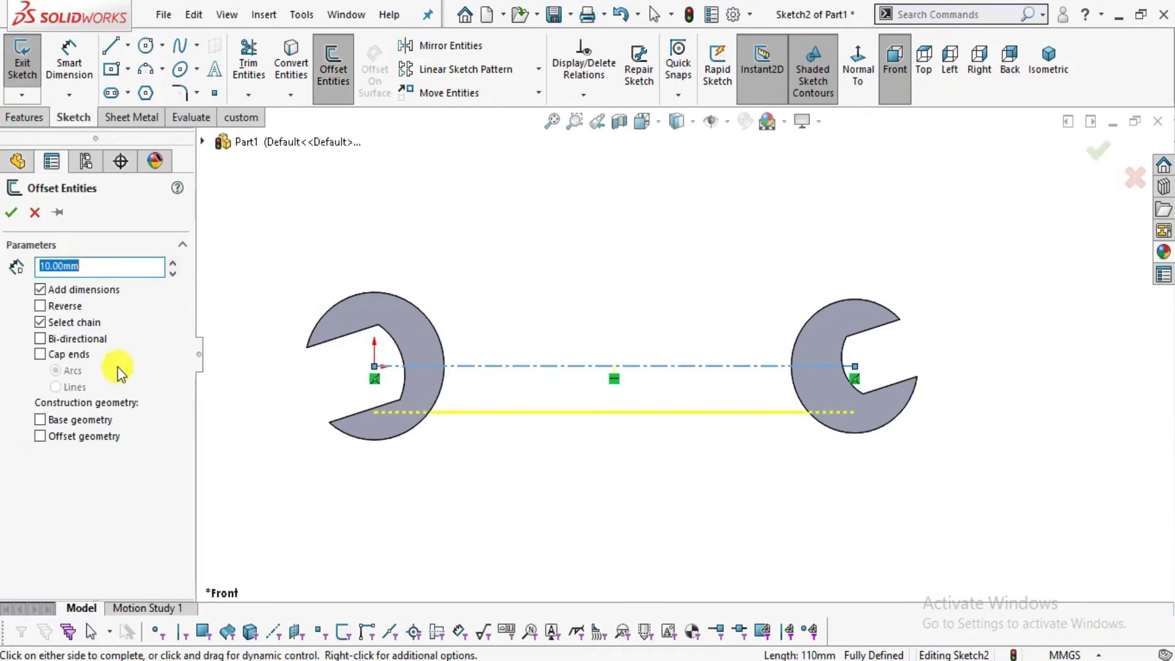
type("5.5")
key("Return")
left_click(39, 338)
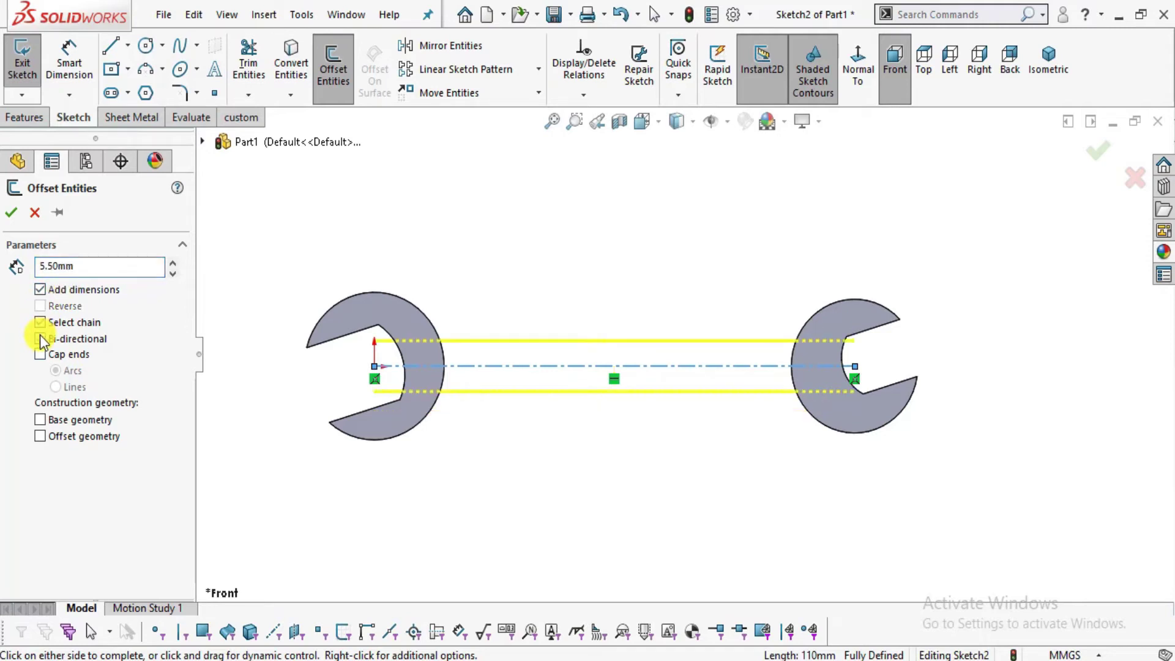
left_click(12, 212)
Drag the two 5.50 offset dimensions to clear positions.
scroll(469, 396, "down", 2)
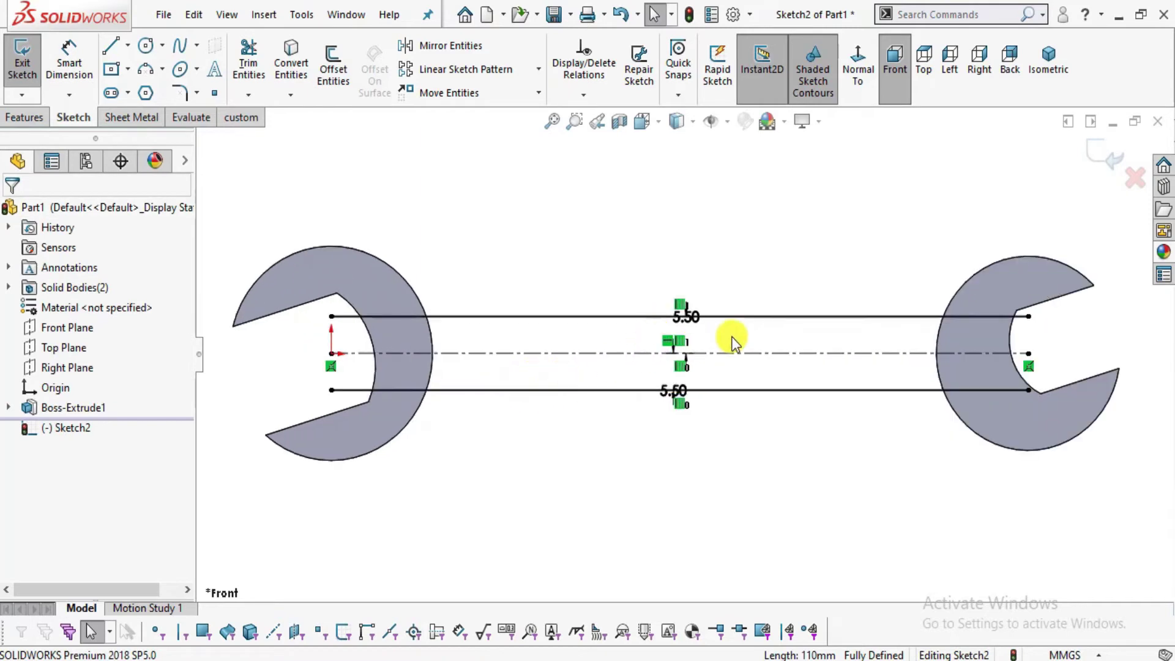
scroll(734, 343, "down", 3)
left_click_drag(649, 316, 756, 343)
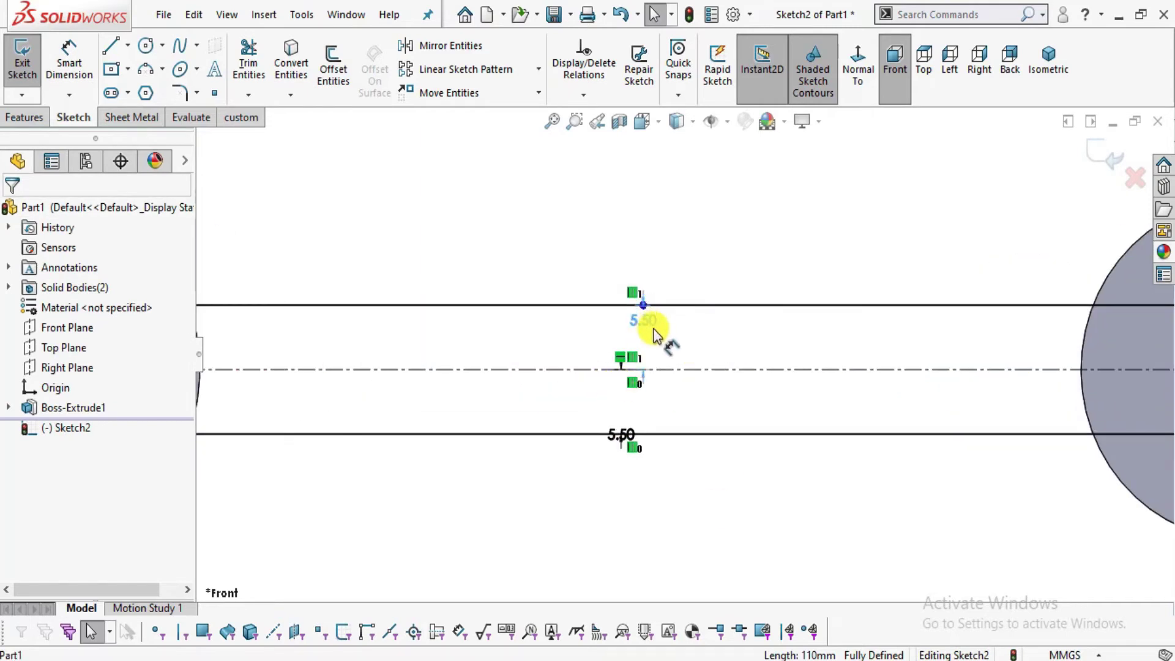
mouse_move(621, 435)
left_mouse_down()
mouse_move(614, 443)
mouse_move(601, 409)
mouse_move(610, 417)
left_mouse_up()
scroll(710, 458, "up", 2)
scroll(682, 447, "up", 2)
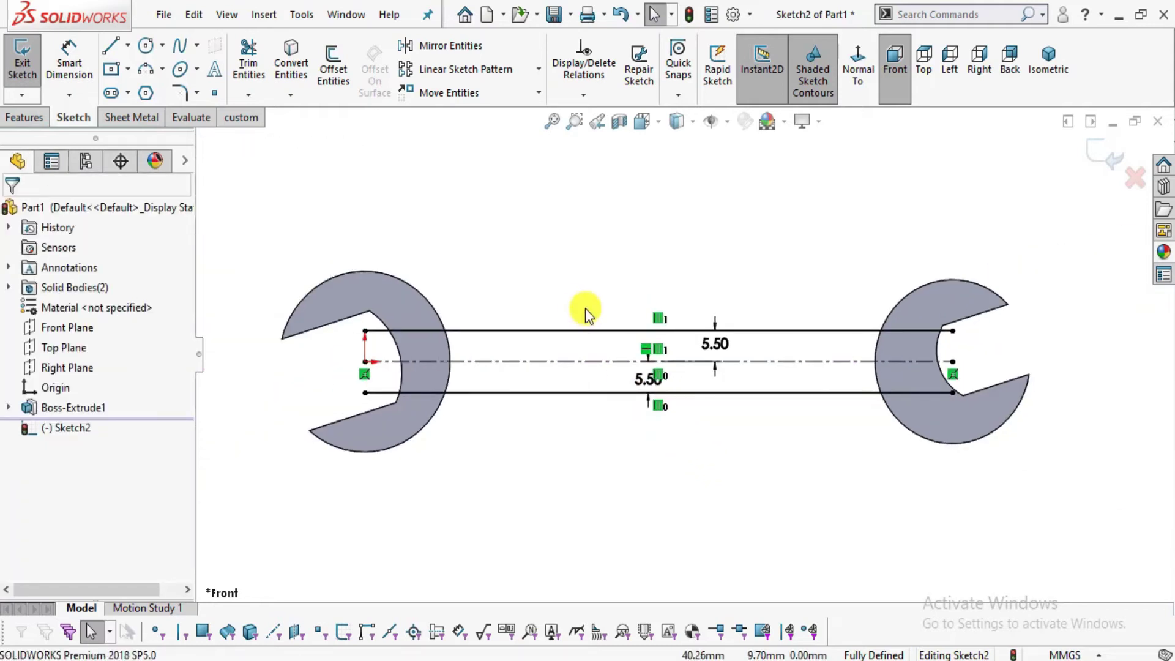
Convert both wrench heads' outer edges into Sketch2.
scroll(586, 309, "down", 1)
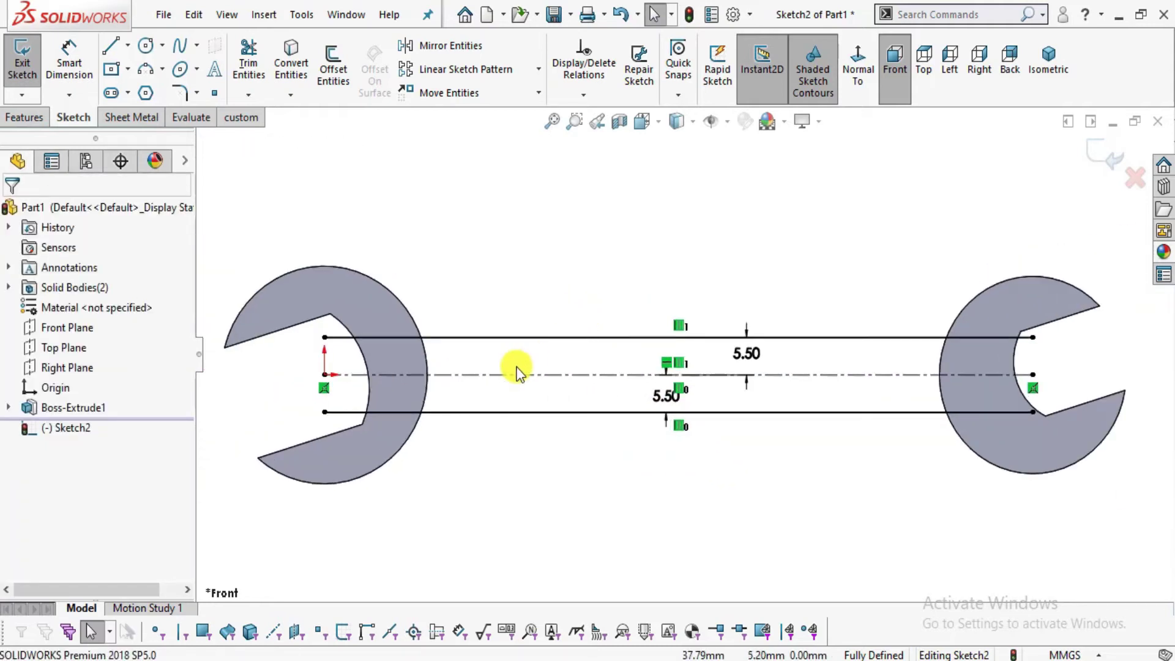
left_click(346, 267)
left_click(975, 296, "ctrl")
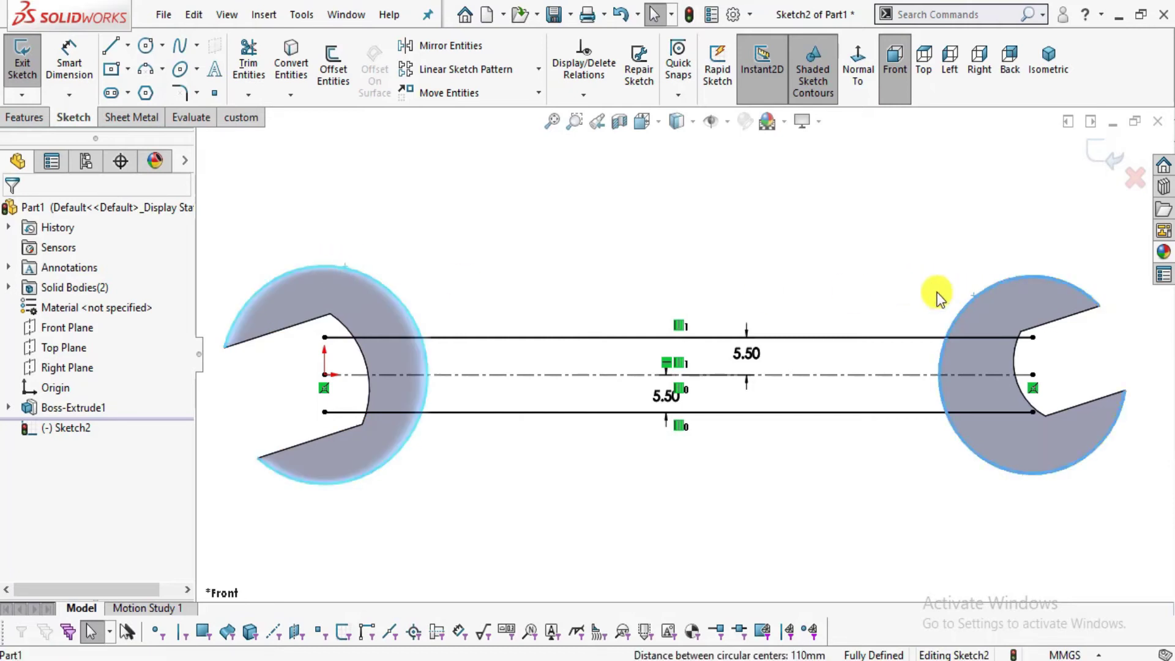
left_click(304, 80)
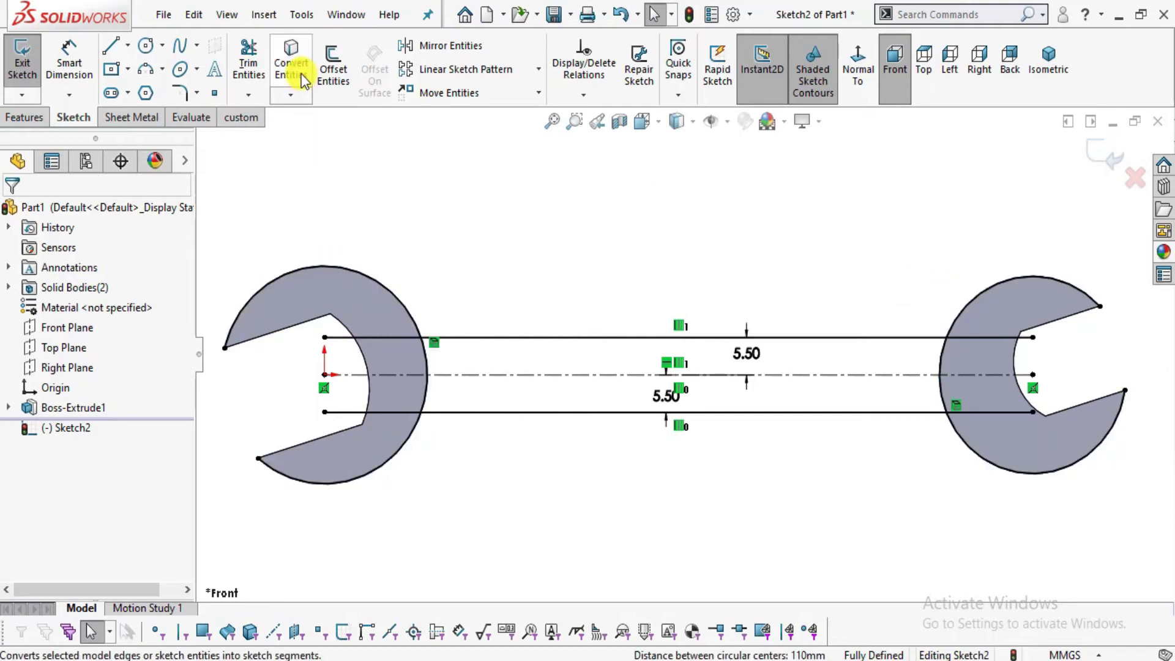
Power-trim the leftover handle line ends inside the heads.
left_click(247, 61)
scroll(398, 300, "down", 2)
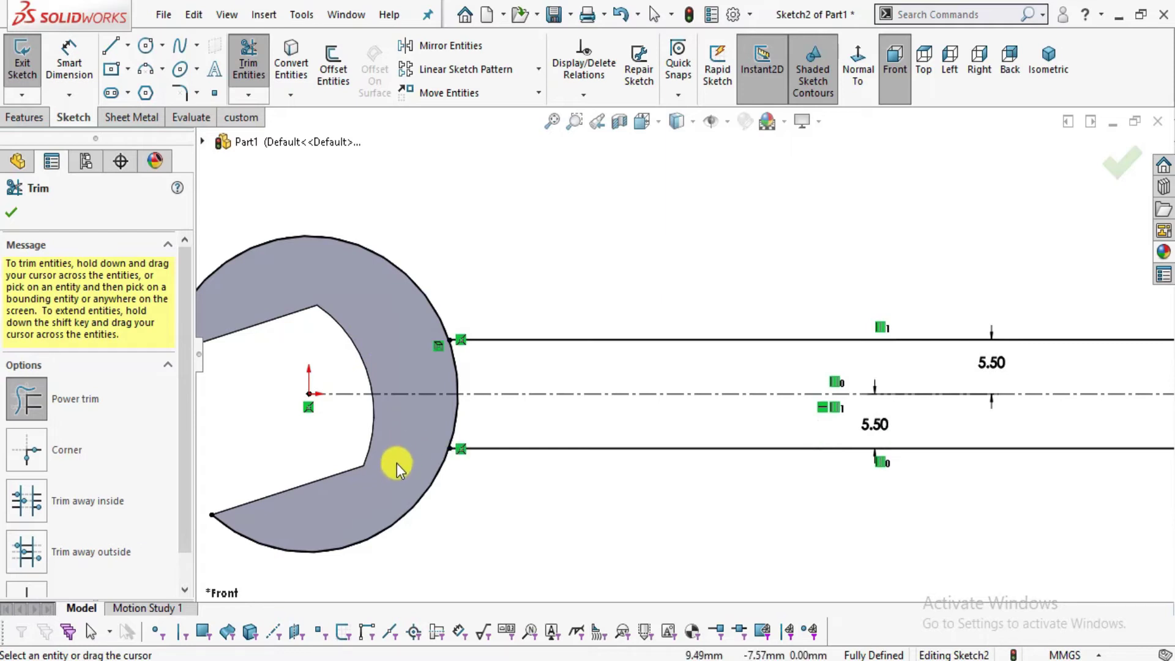
scroll(661, 362, "up", 1)
scroll(1097, 347, "down", 3)
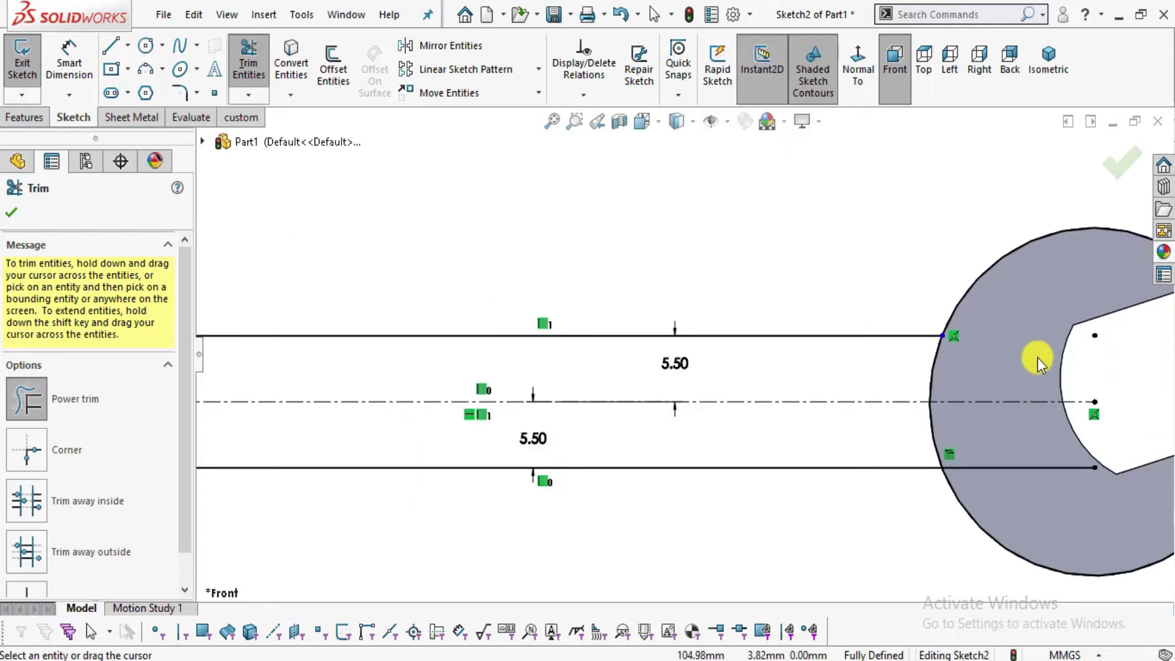
left_click_drag(1038, 357, 1002, 440)
scroll(876, 489, "up", 2)
key("Escape")
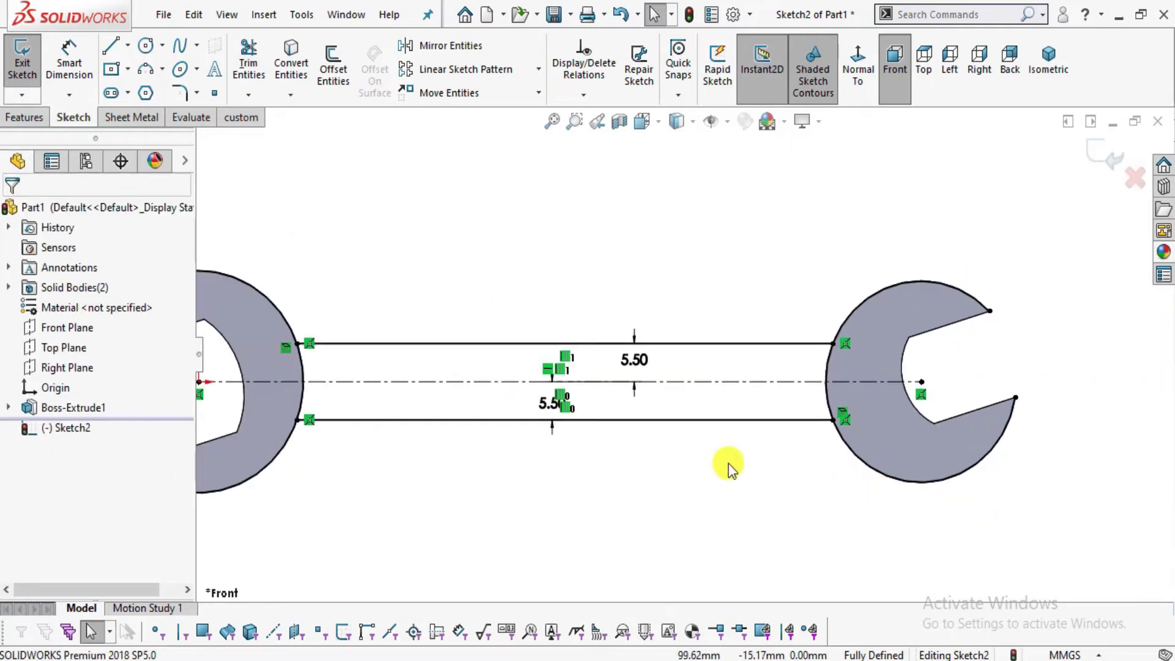
Draw a 3 Point Arc from the left head's rim to the upper handle line.
left_click(143, 74)
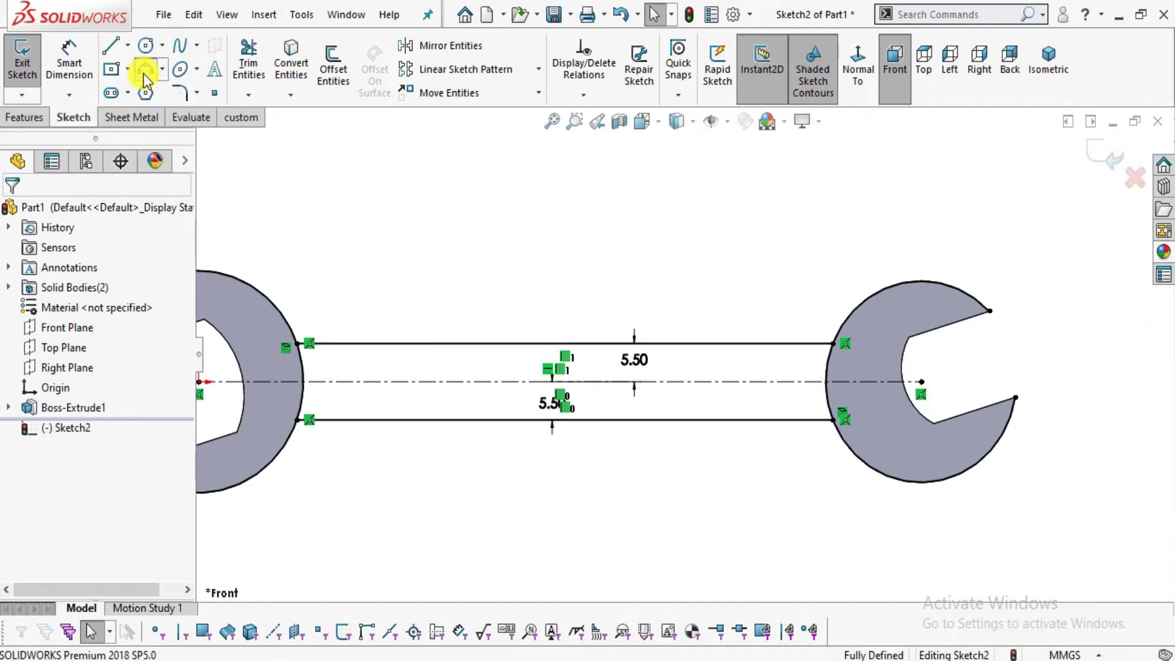
scroll(421, 289, "up", 1)
scroll(262, 262, "down", 1)
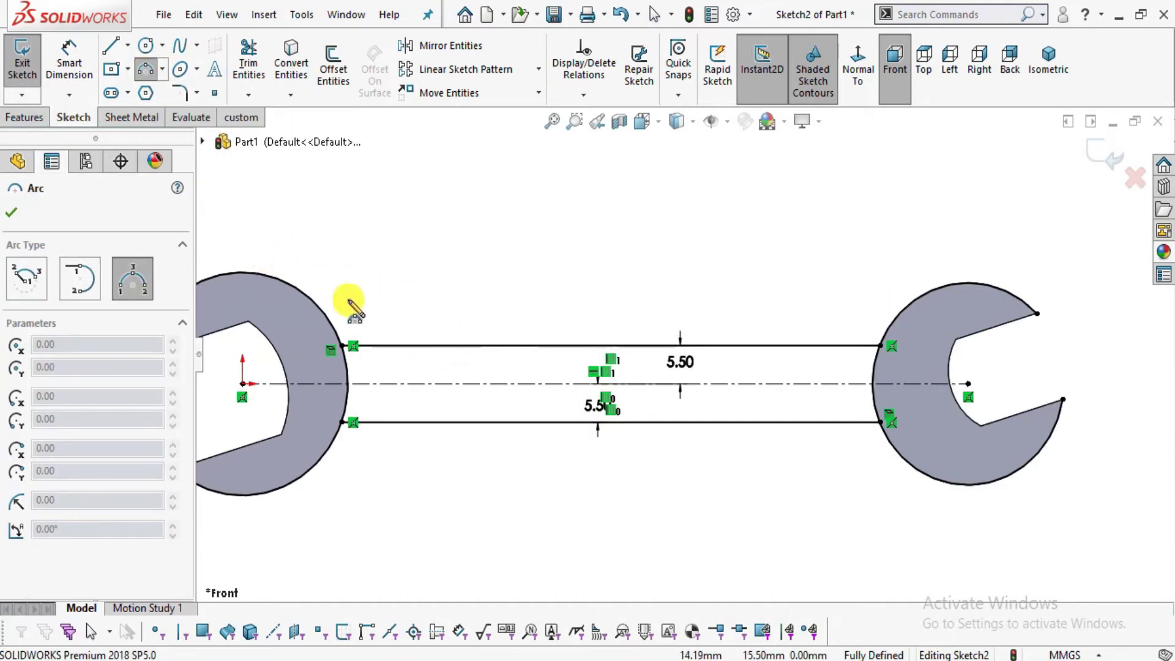
scroll(367, 330, "down", 3)
left_click(373, 273)
left_click(553, 373)
left_click(467, 352)
key("Escape")
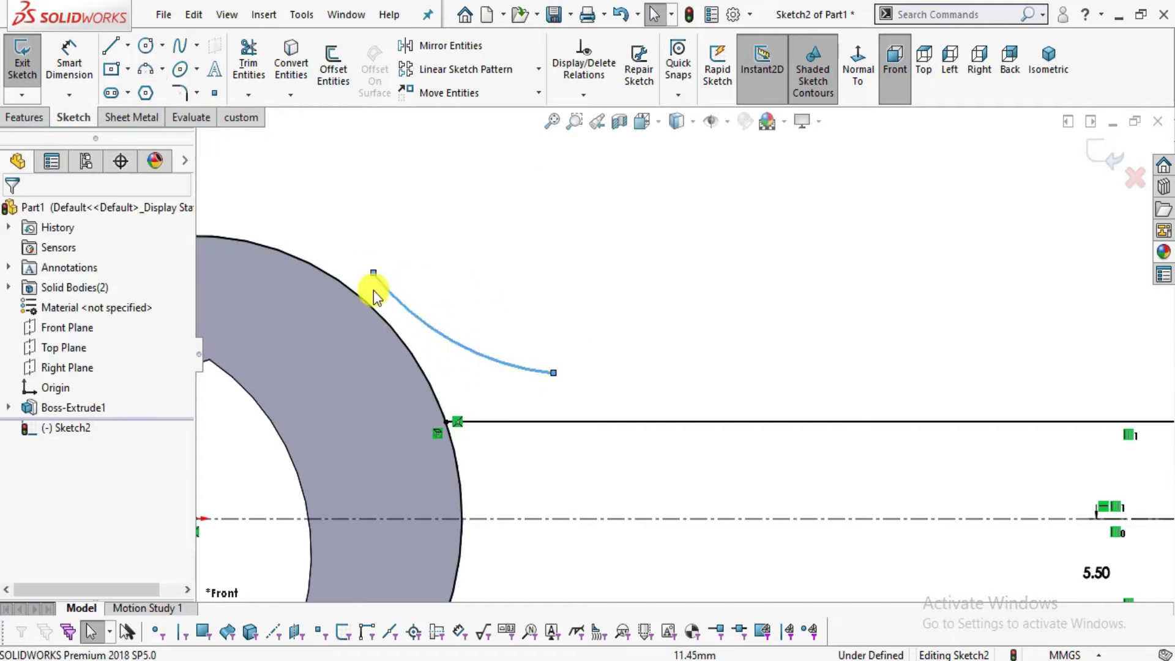
key("Escape")
Make the arc tangent to both the left head's rim and the upper handle line.
left_click(409, 314)
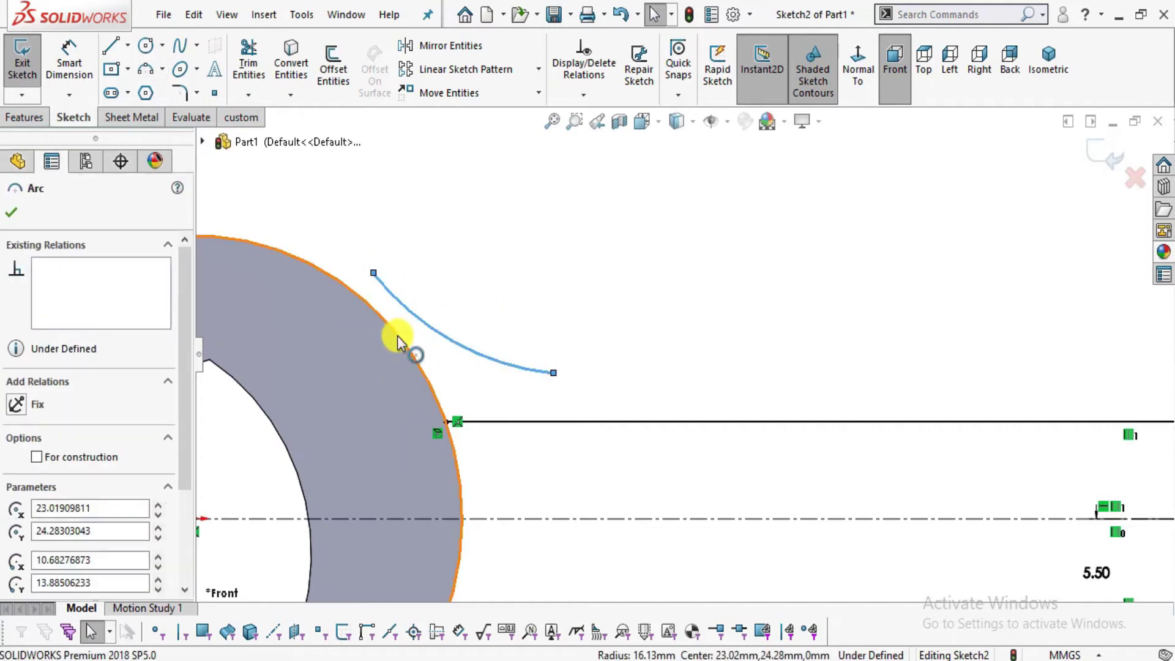
left_click(397, 337, "ctrl")
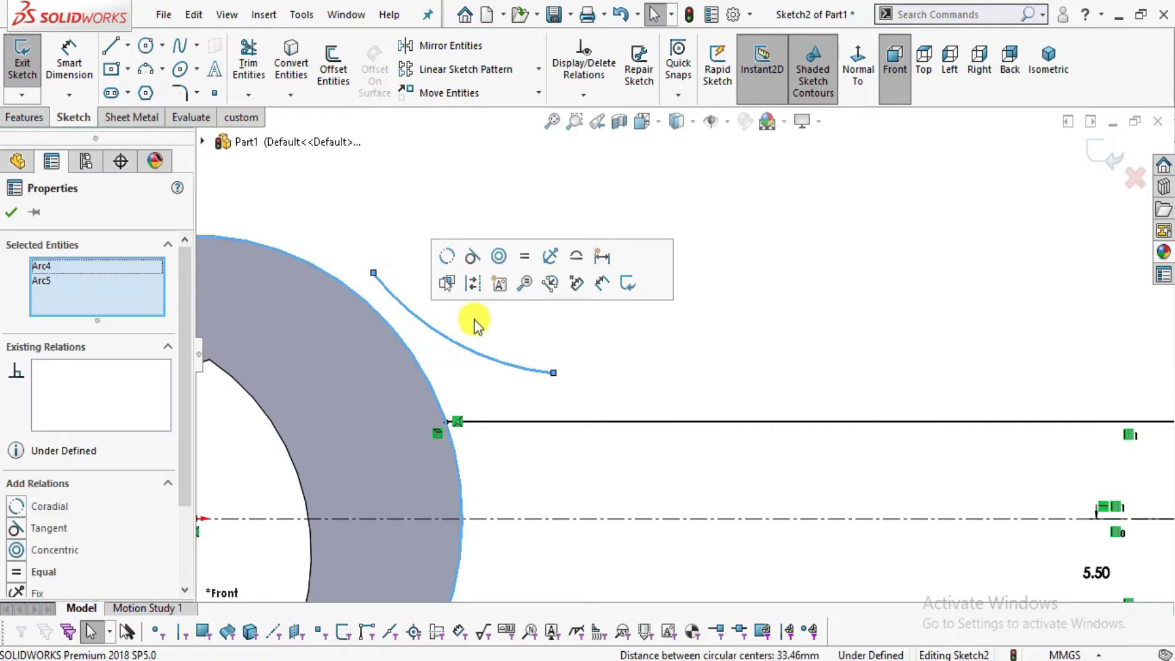
left_click(472, 265)
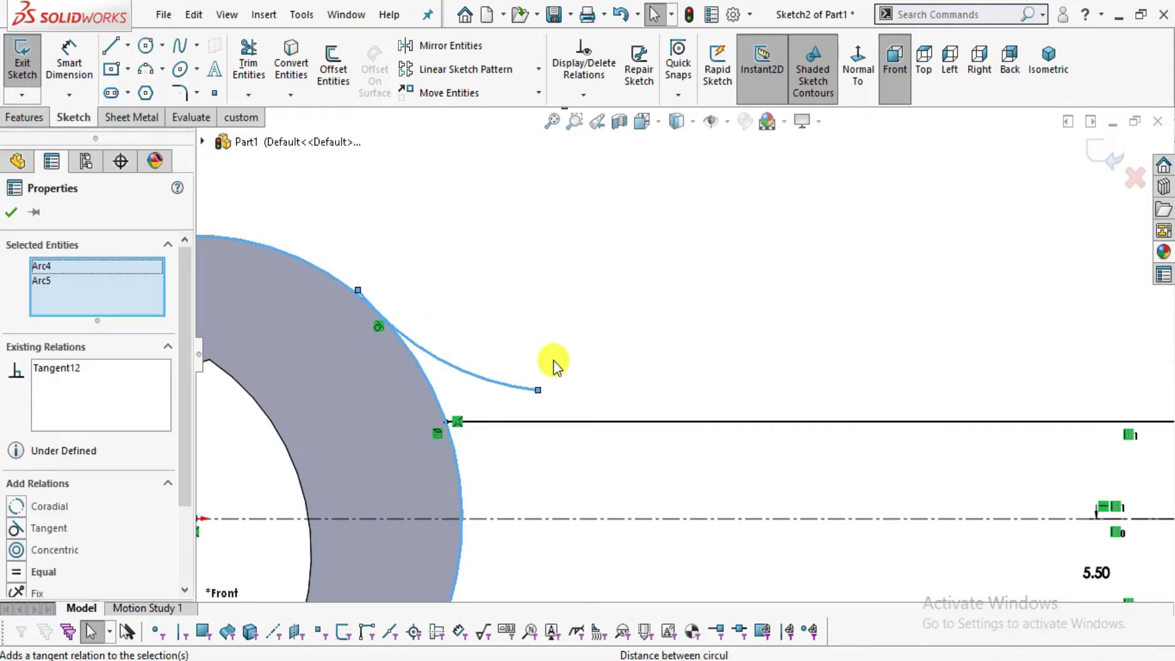
left_click(553, 360)
left_click(501, 390)
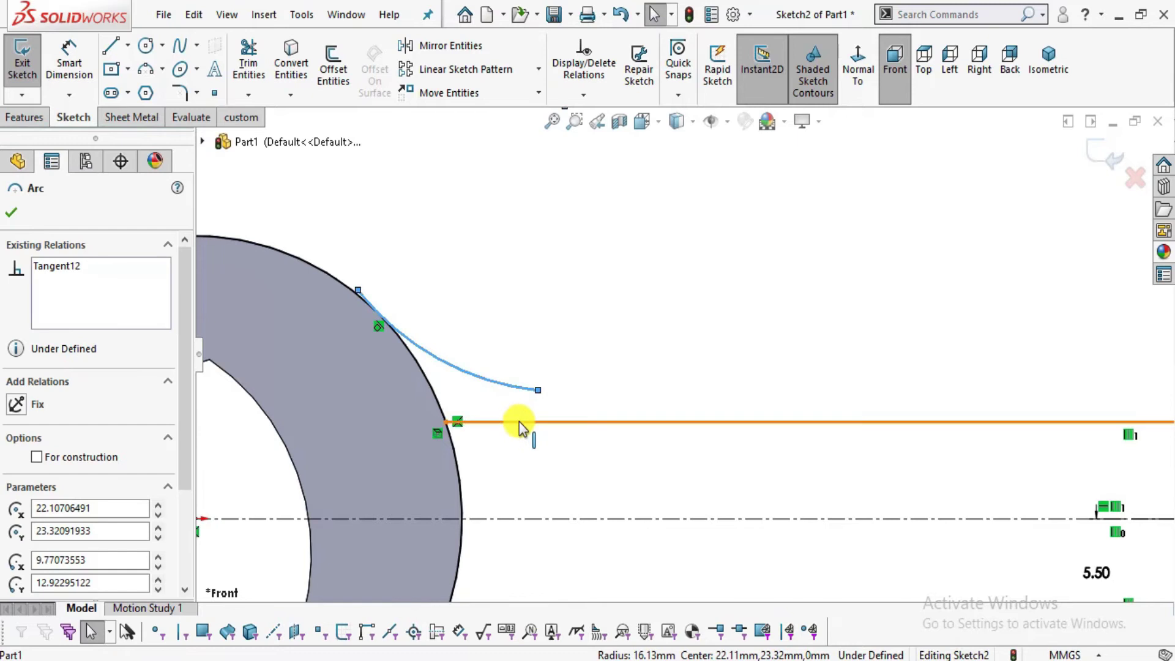
left_click(519, 421, "ctrl")
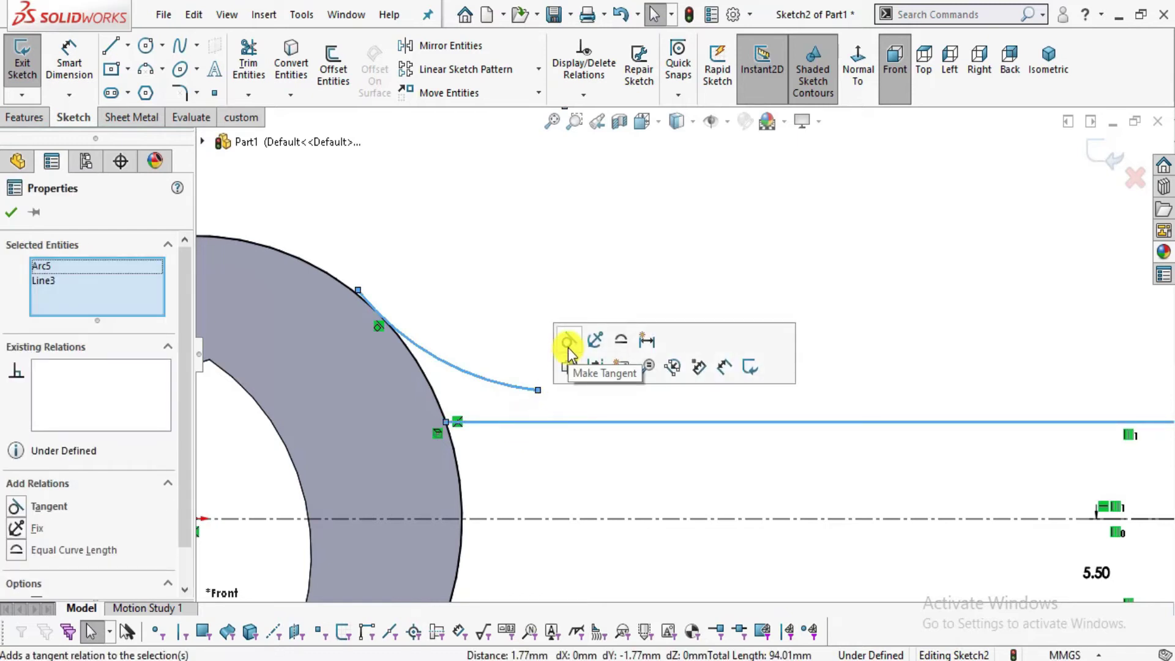
left_click(567, 345)
left_click(463, 355)
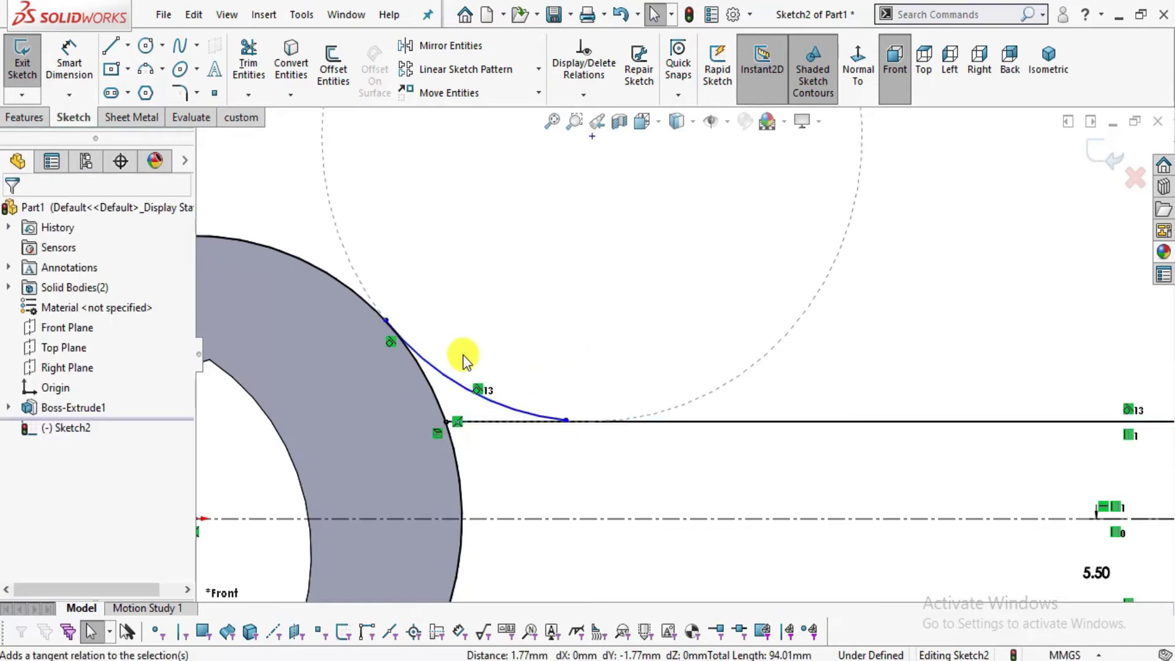
Fix the arc's end at the upper handle line's midpoint and reseat its start on the rim.
left_click(566, 420)
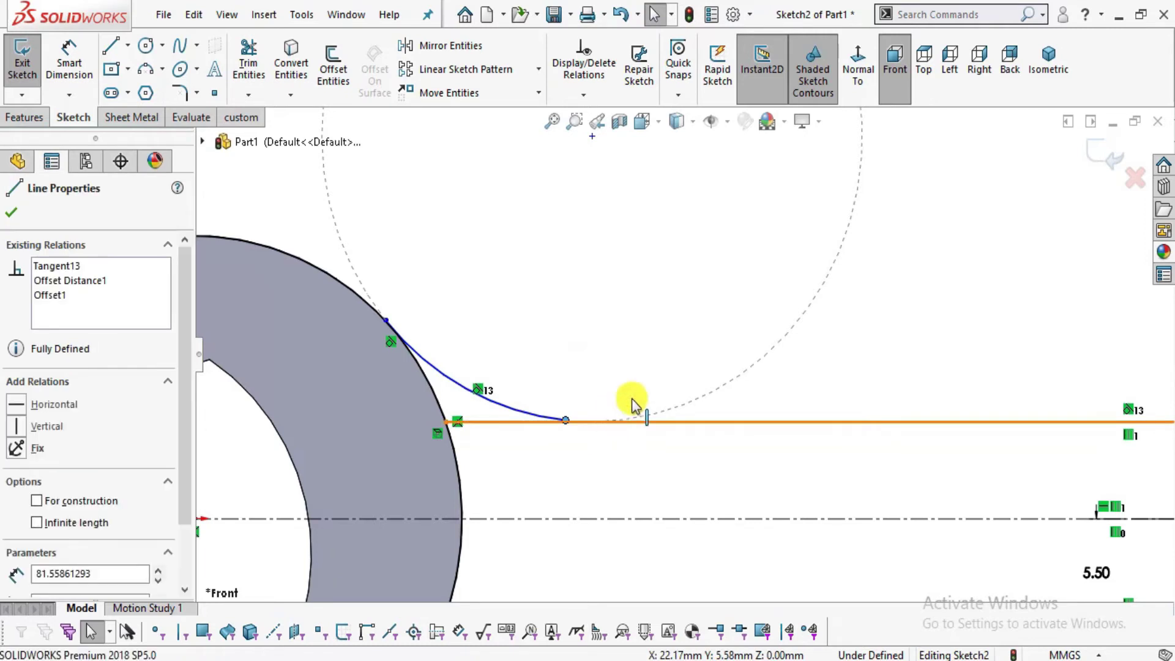
left_click(637, 422, "ctrl")
left_click(673, 340)
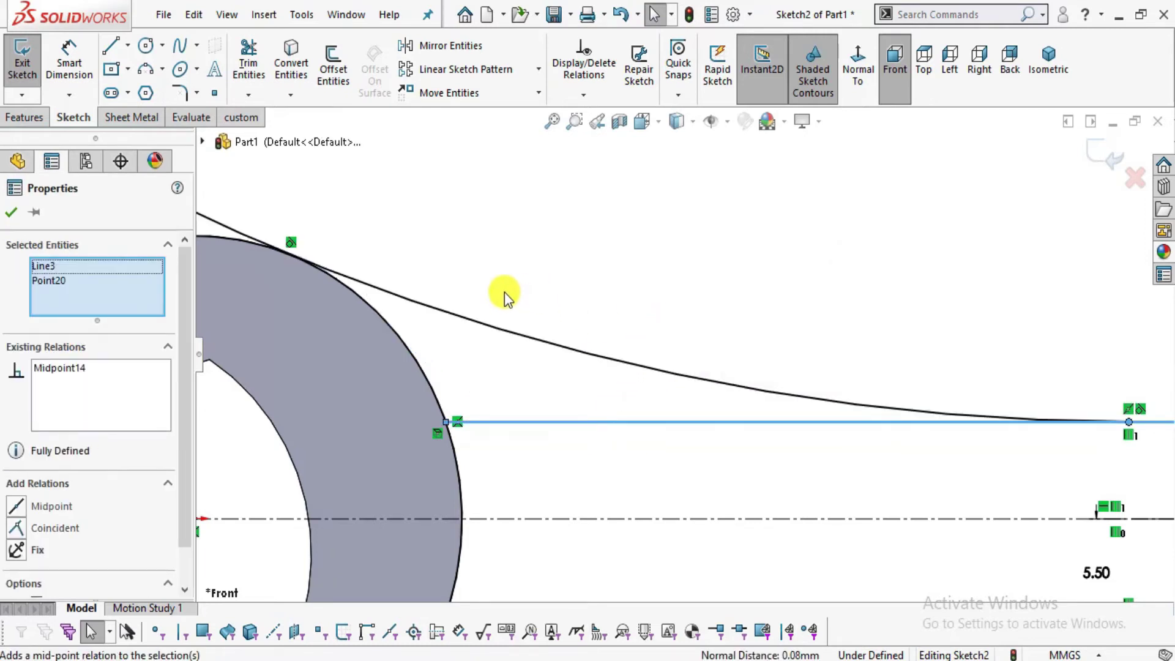
scroll(493, 296, "up", 3)
scroll(493, 297, "up", 2)
scroll(420, 249, "up", 3)
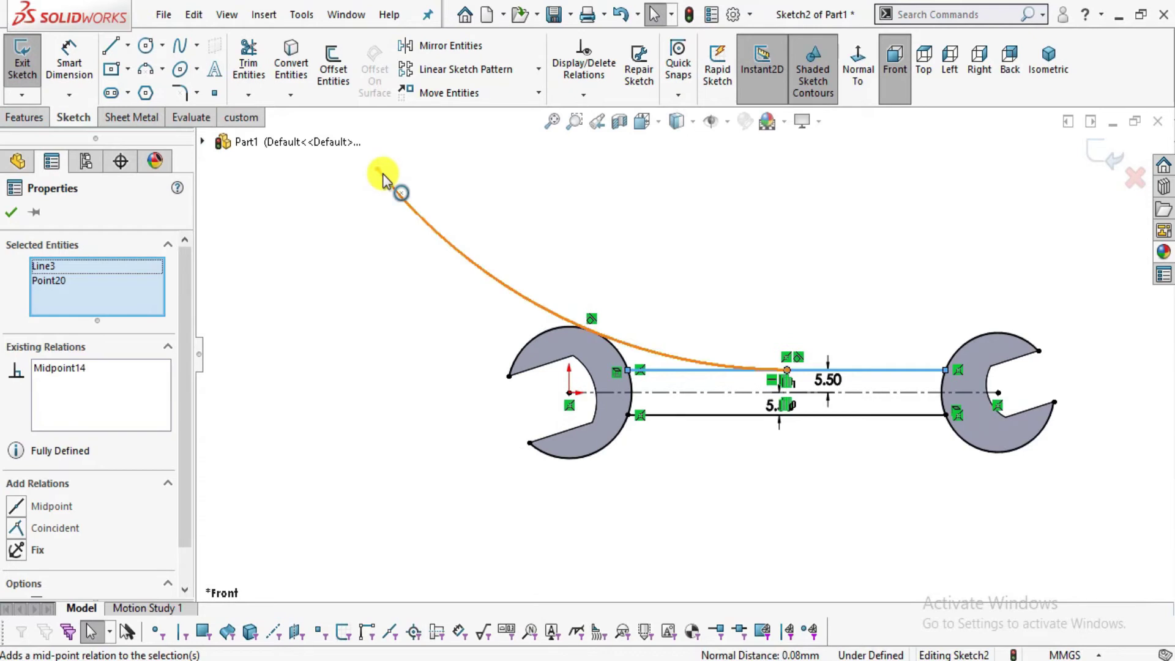
left_click_drag(382, 177, 472, 252)
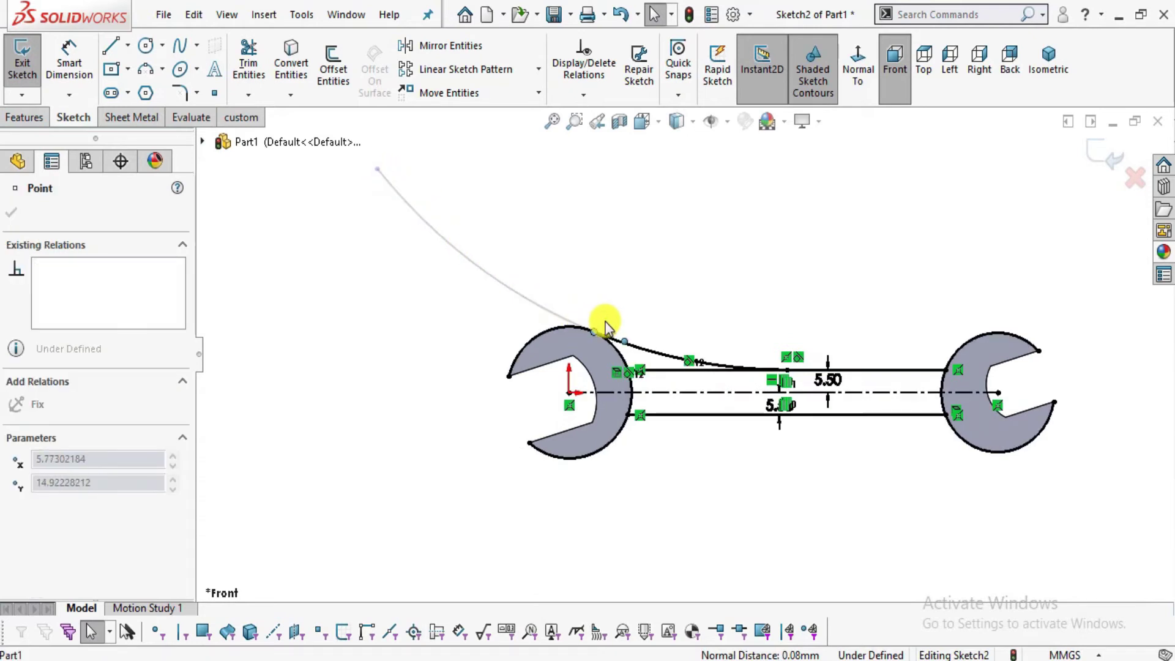
left_click_drag(605, 324, 609, 321)
scroll(732, 347, "down", 3)
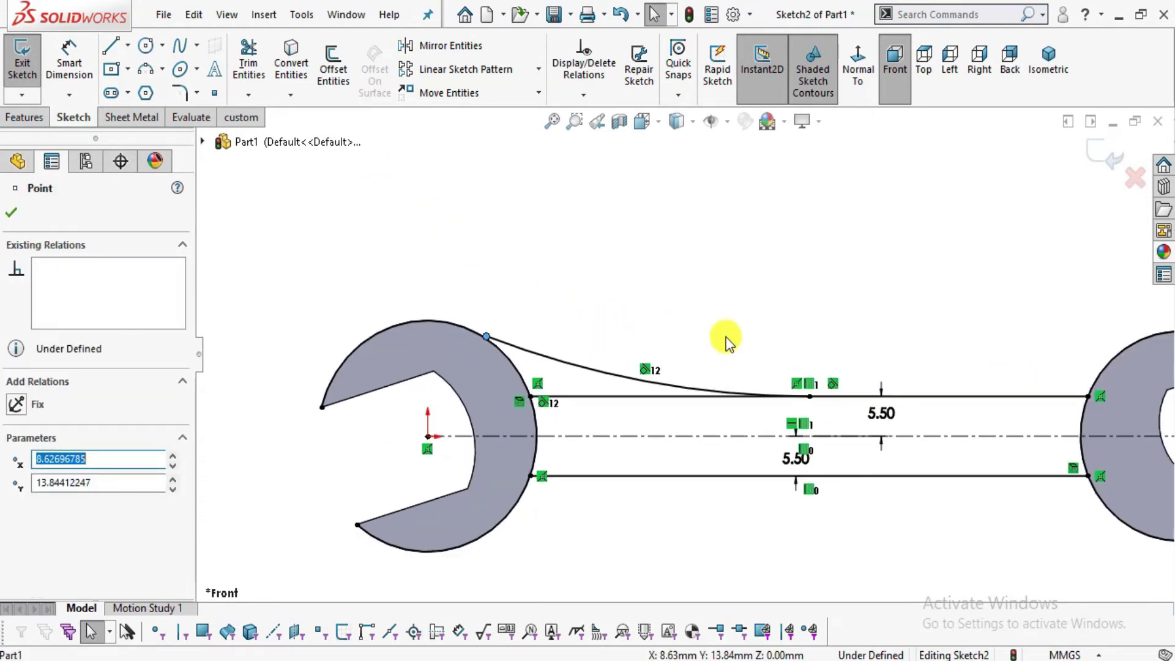
key("Escape")
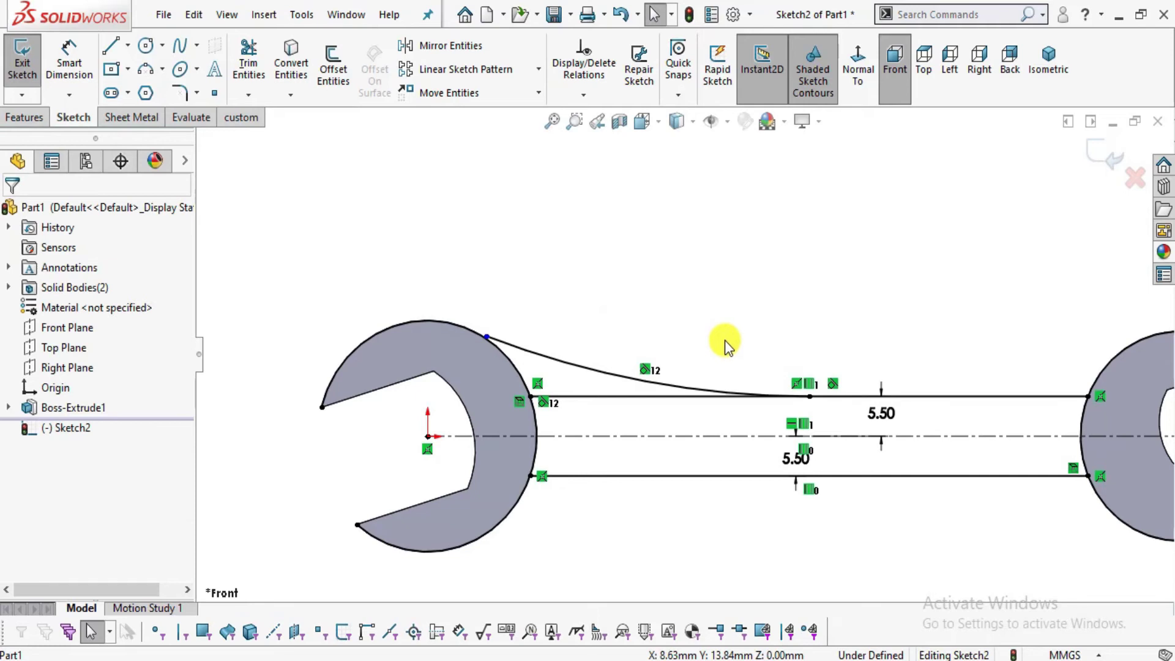
Make the arc's start point coincident with the left head's rim.
scroll(682, 386, "down", 2)
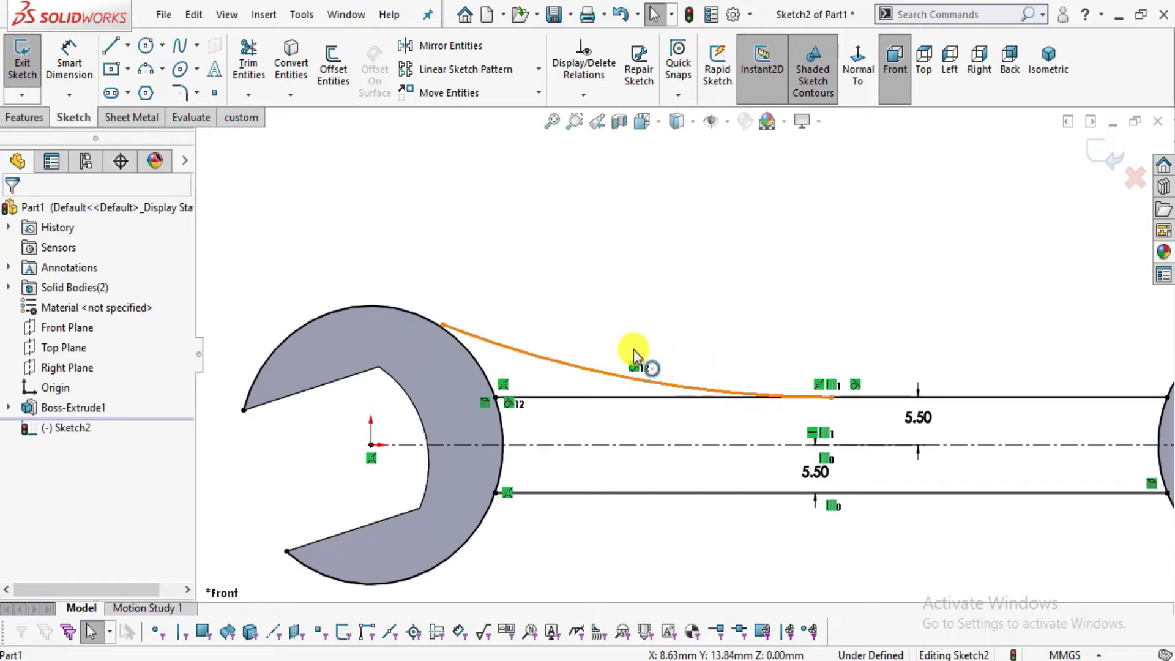
left_click(442, 324)
left_click(465, 344, "ctrl")
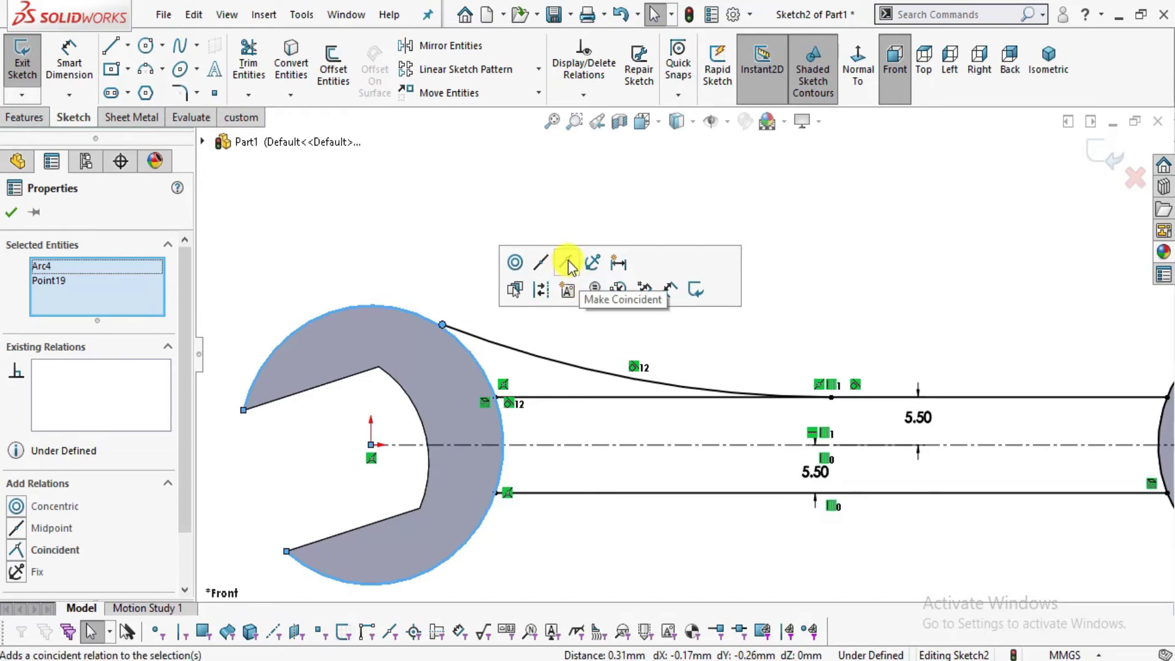
left_click(568, 266)
key("Escape")
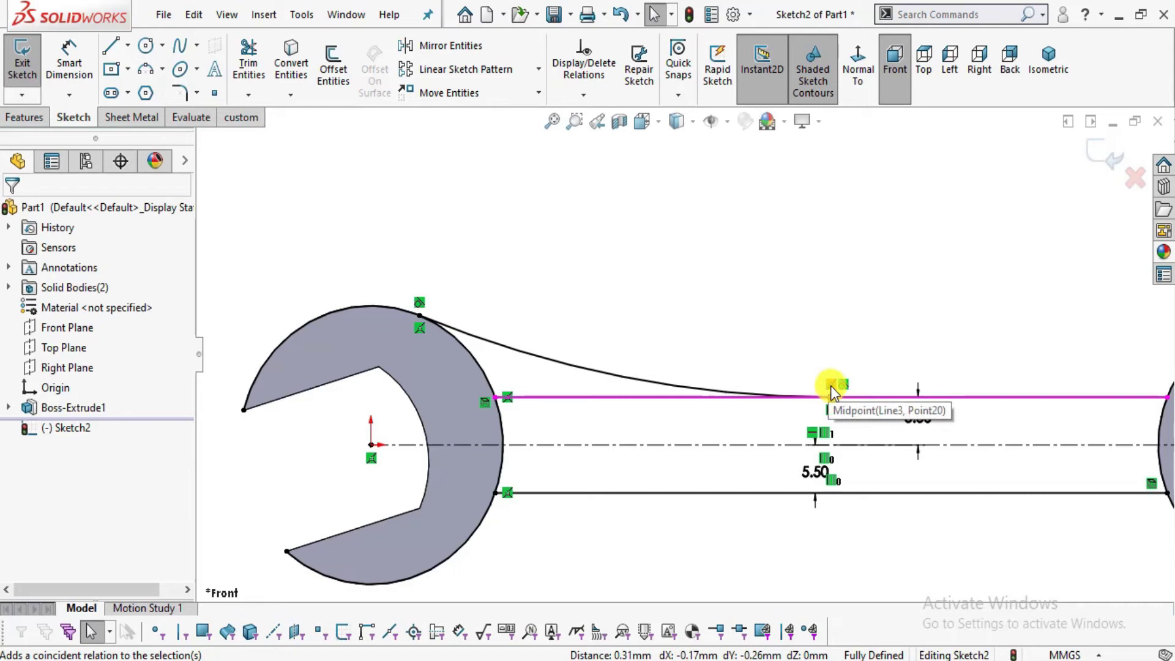
Delete the arc's midpoint relation and slide its end left along the top handle line.
right_click(831, 386)
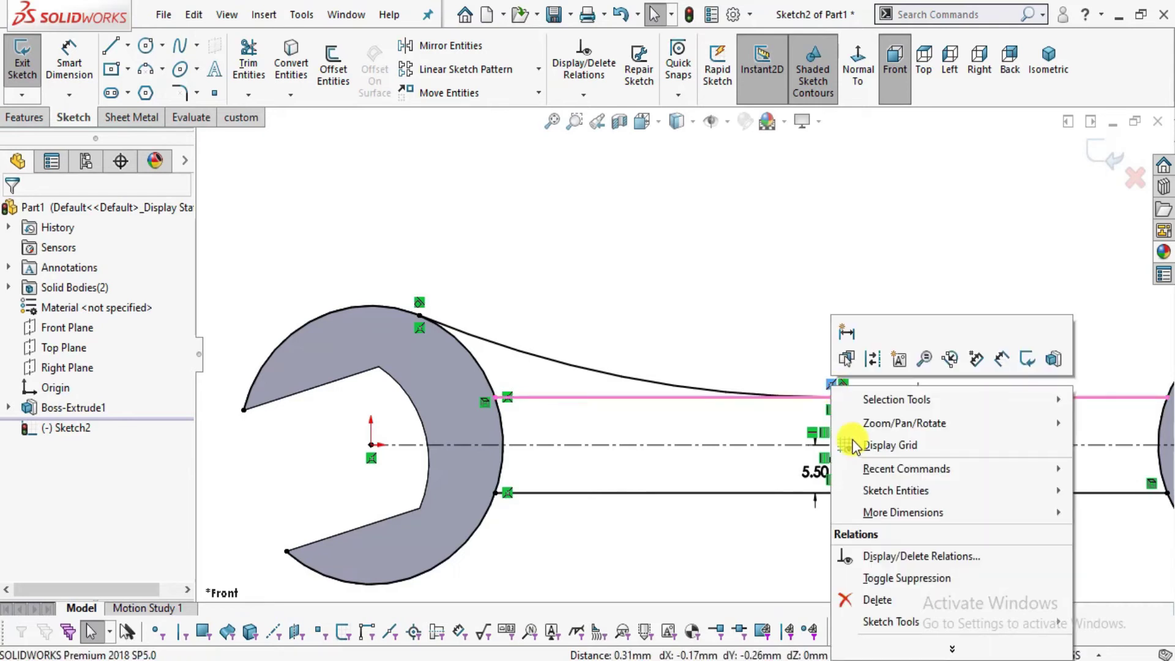
left_click(876, 599)
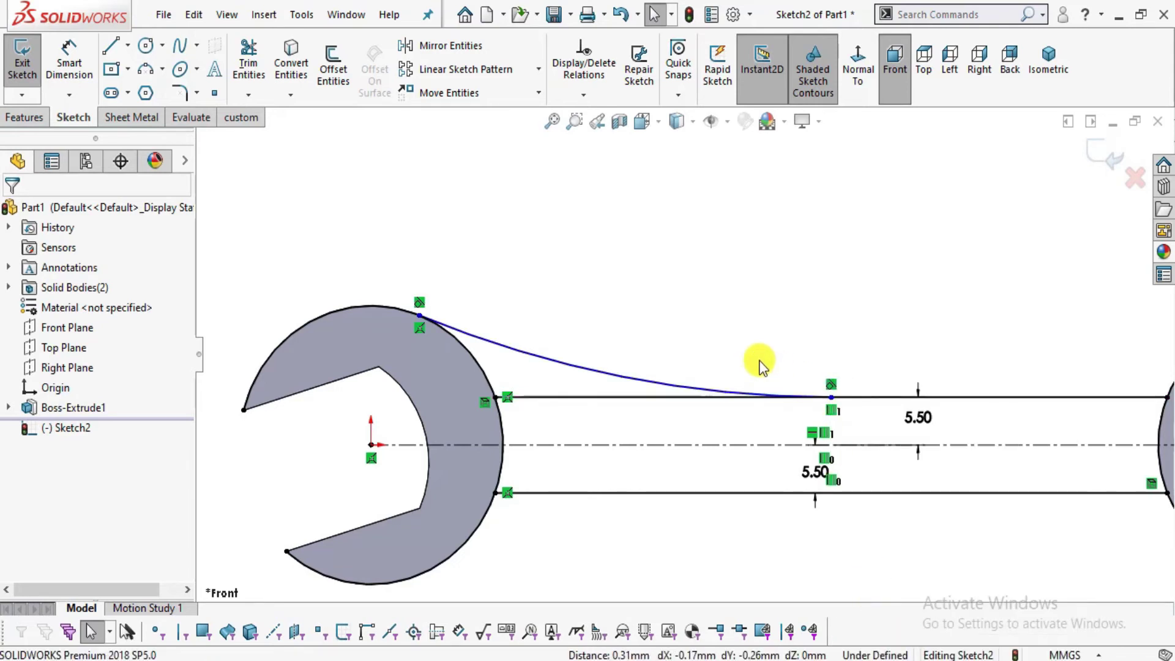
left_click(700, 385)
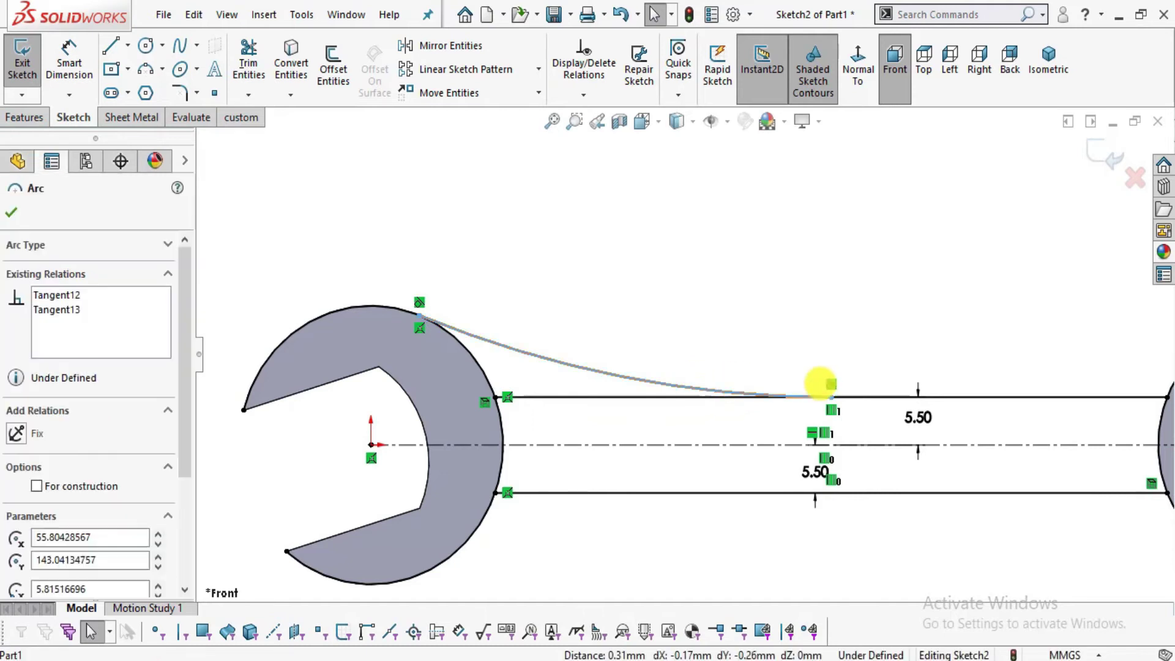
left_click(858, 398, "ctrl")
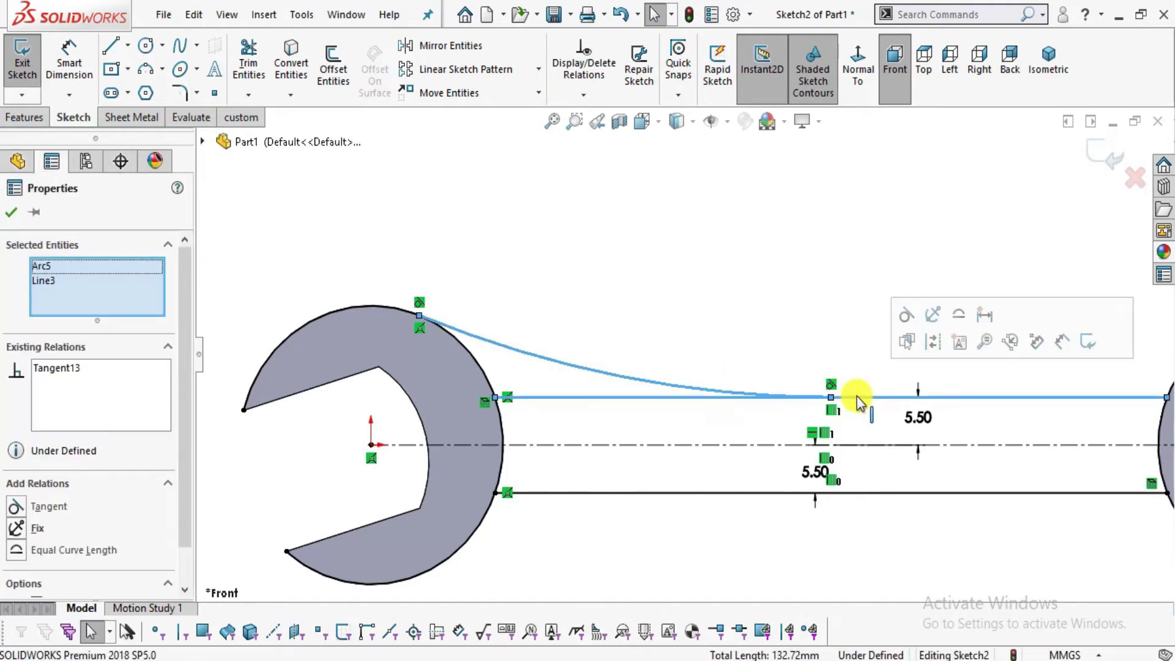
left_click(958, 316)
mouse_move(831, 397)
left_mouse_down()
mouse_move(659, 402)
mouse_move(656, 391)
left_mouse_up()
key("Escape")
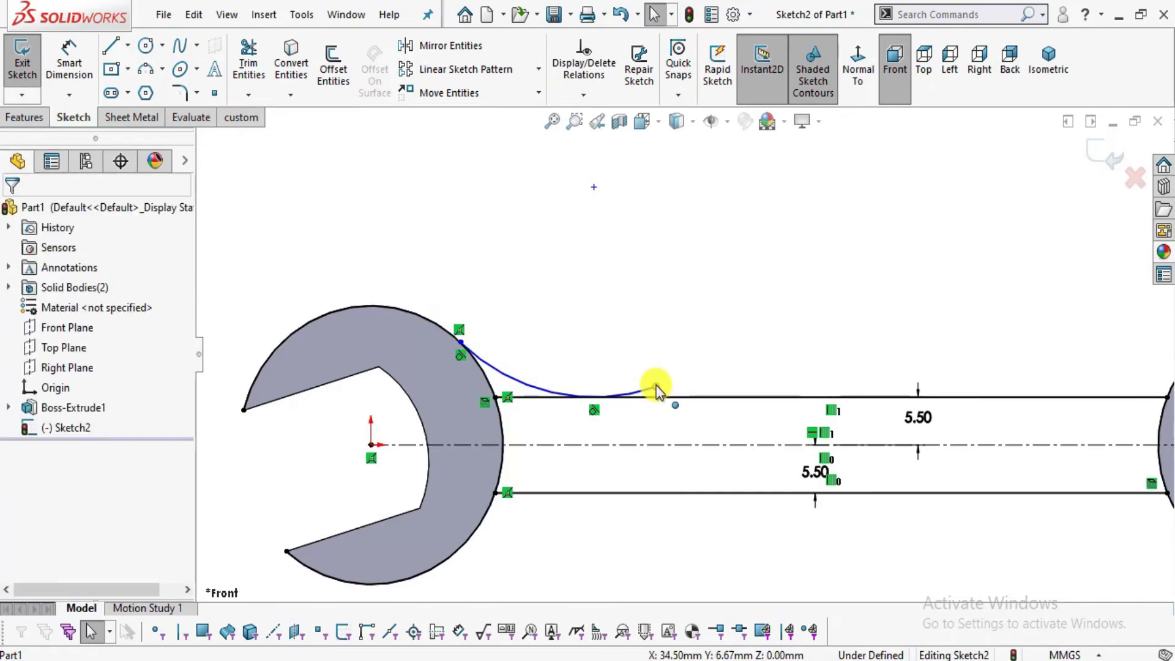
Make the arc's right endpoint coincident with the top handle line.
left_click(657, 389)
left_click(676, 397, "ctrl")
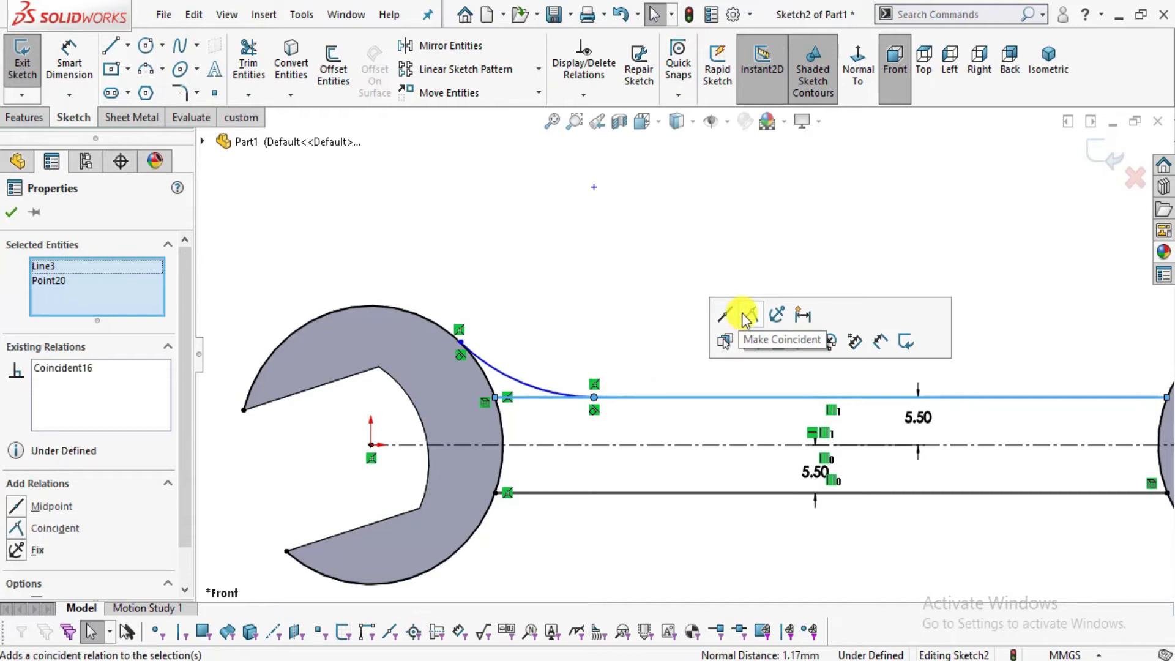
left_click(748, 318)
scroll(535, 348, "down", 2)
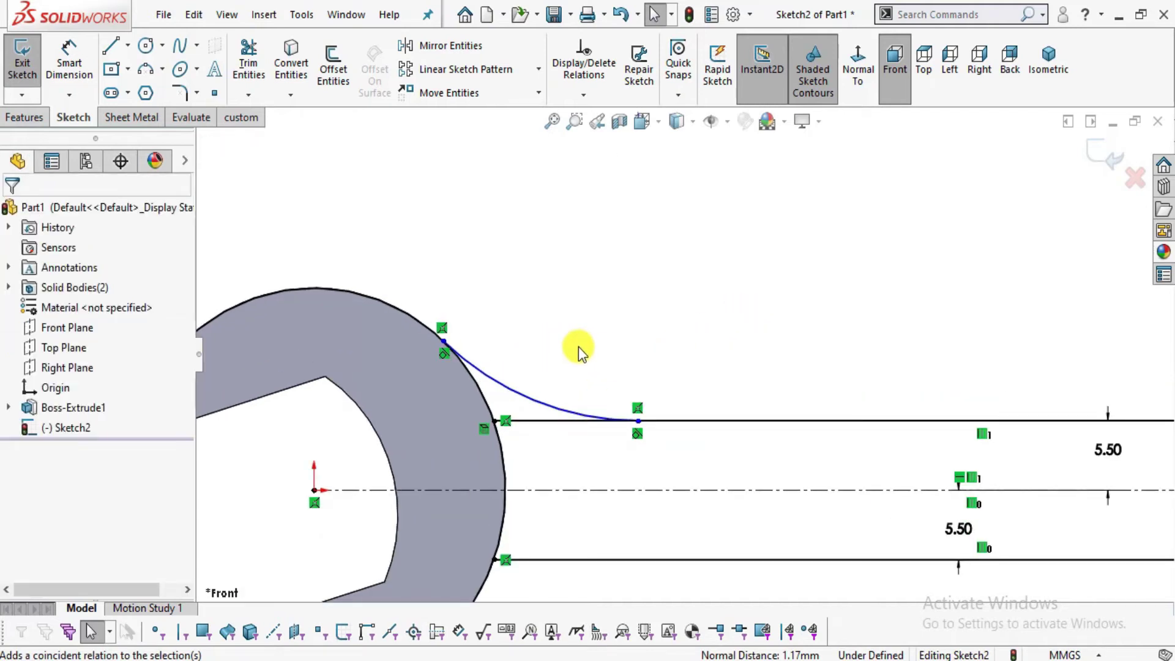
Look up the R47.00 handle arc radius on the wrench drawing PDF.
key("alt+Tab")
left_click_drag(617, 458, 598, 215)
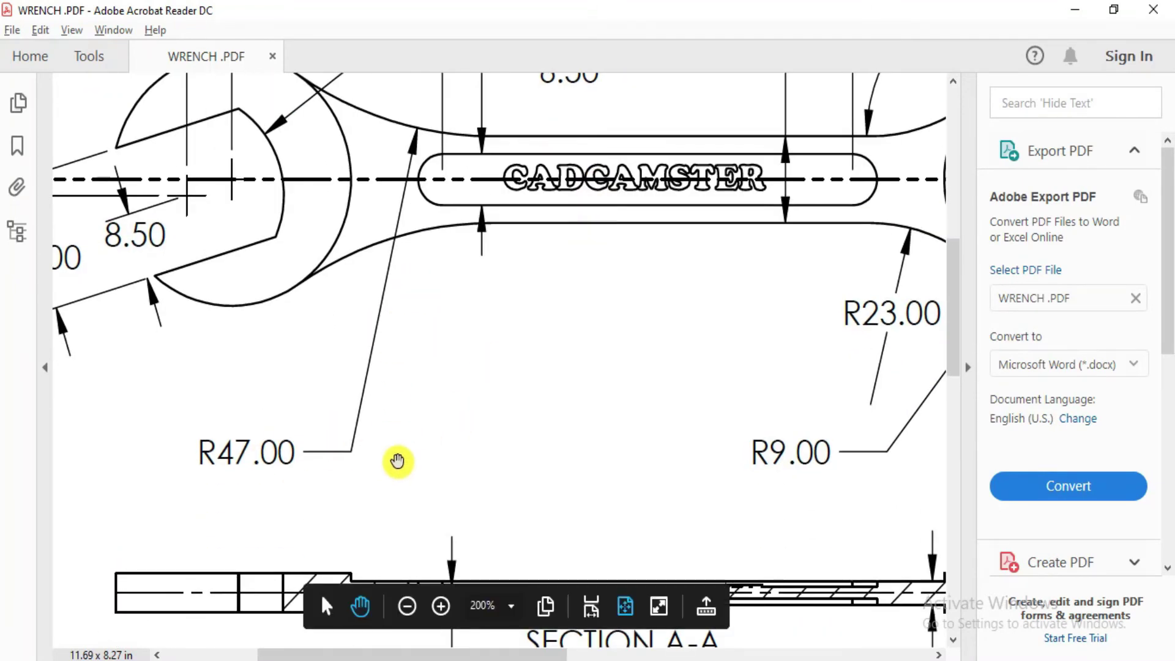
key("alt+Tab")
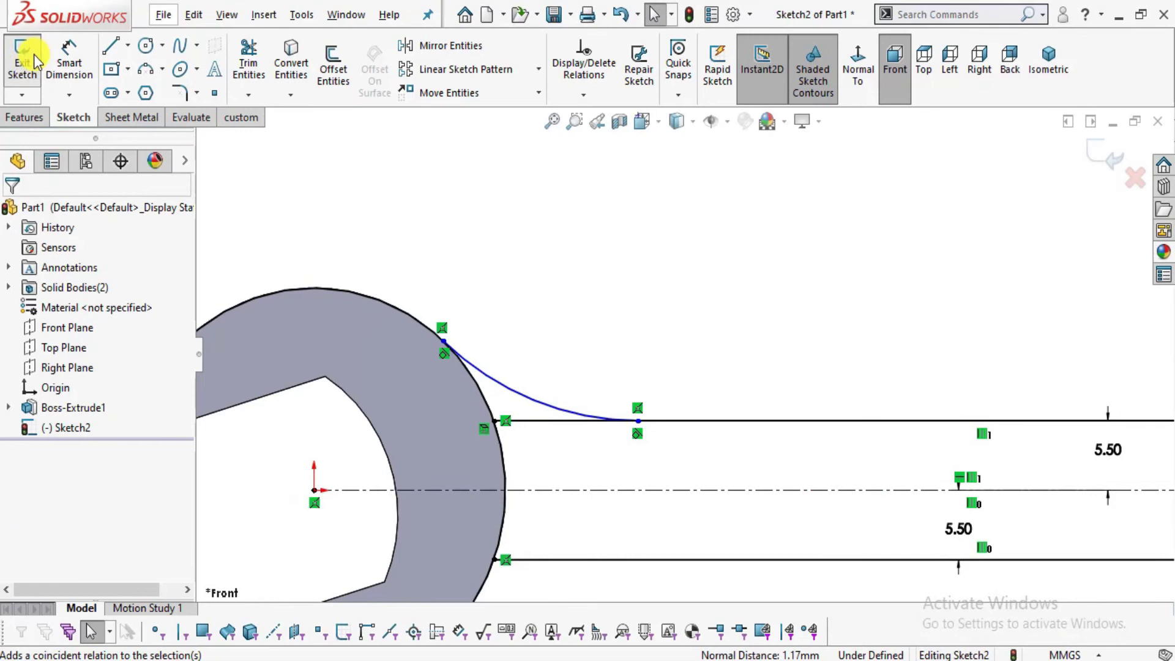
left_click(69, 61)
Dimension the left handle arc at R47.00, then check the next arc radius in the PDF.
left_click(527, 392)
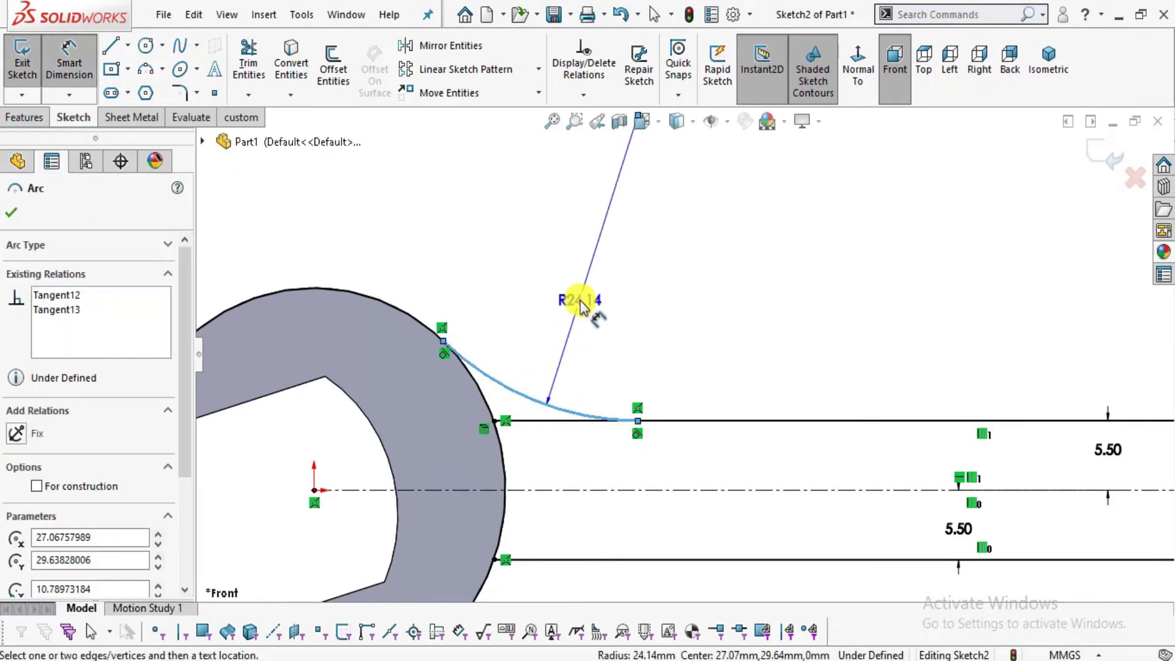
left_click(581, 300)
type("47")
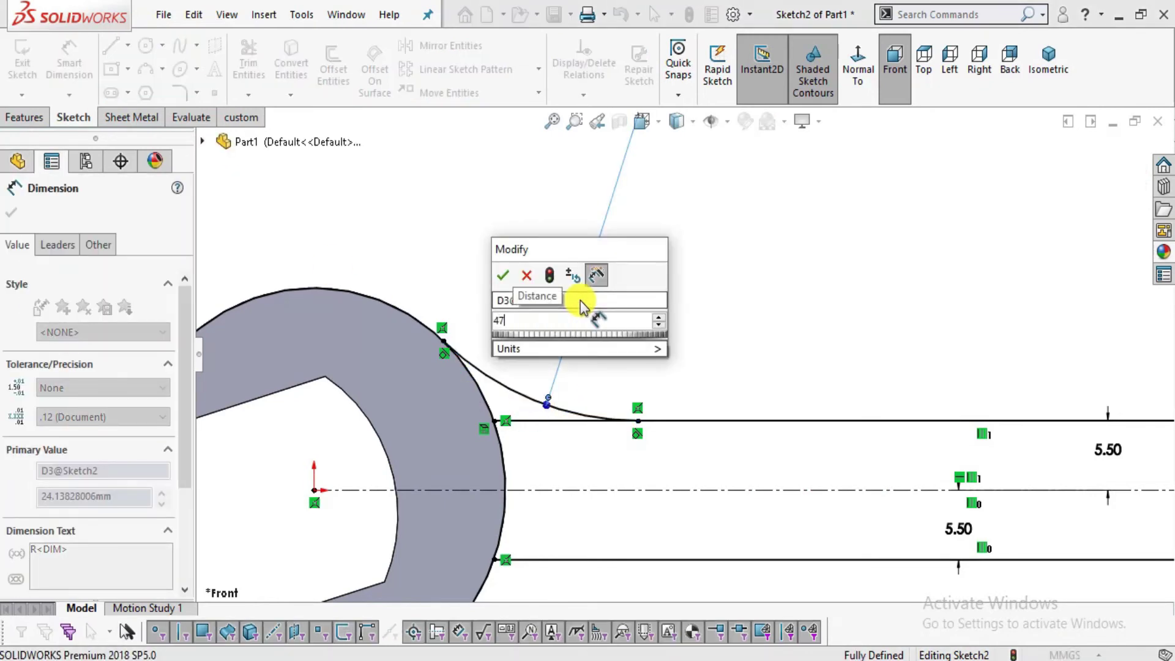
key("Return")
key("Escape")
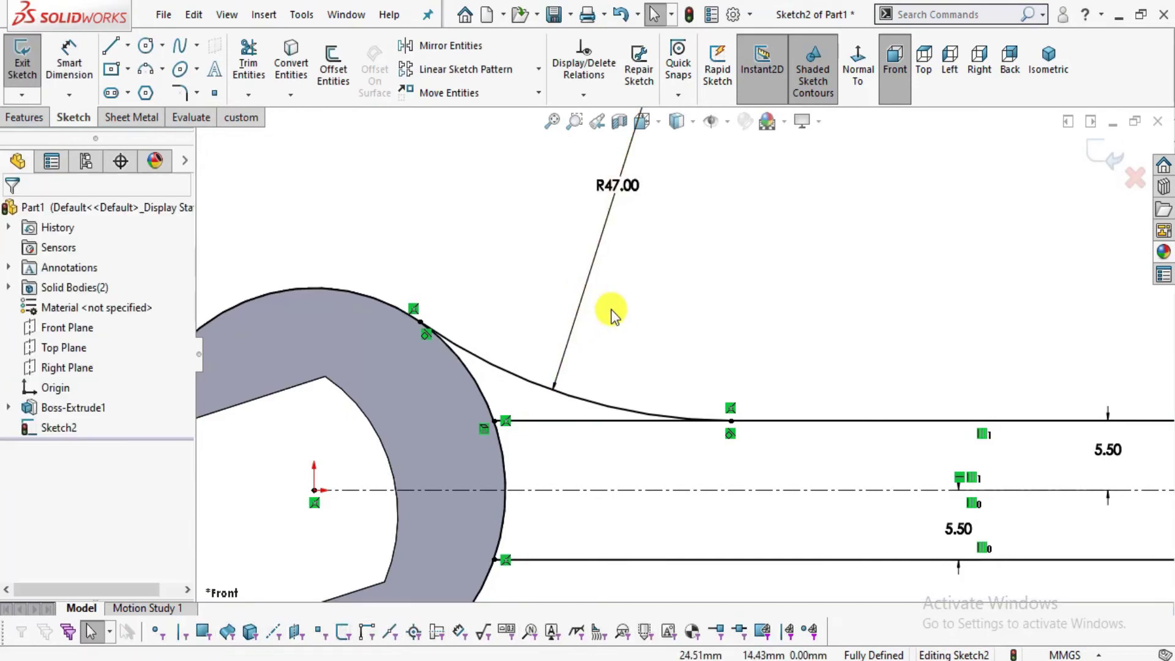
scroll(612, 313, "up", 5)
scroll(1083, 314, "down", 3)
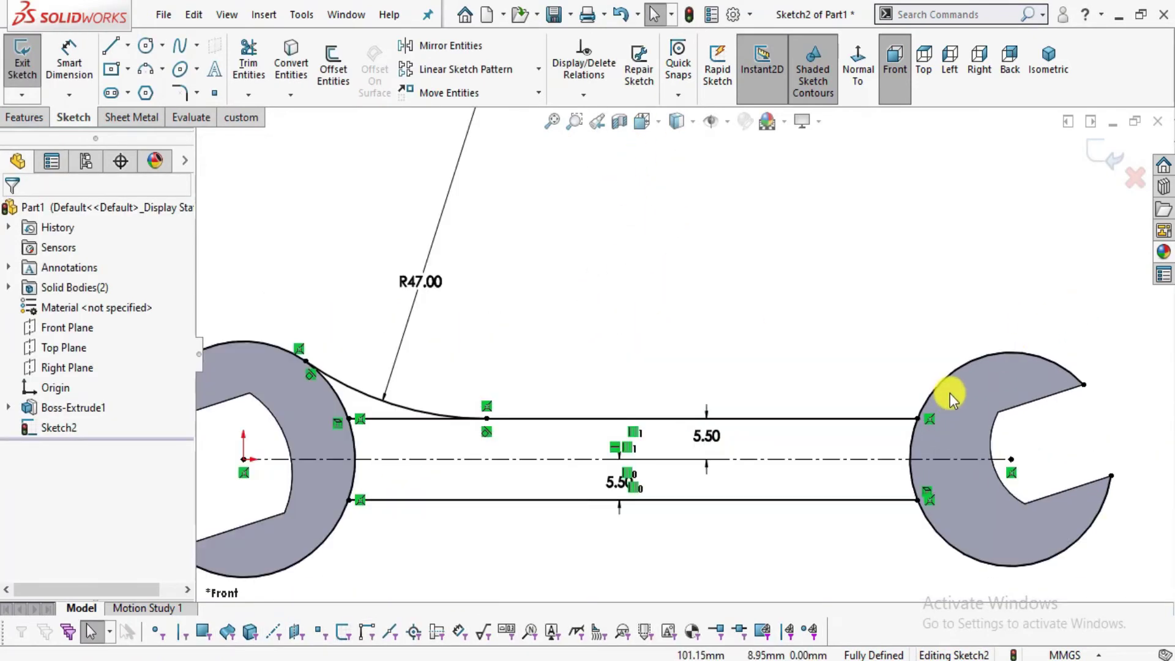
key("alt+Tab")
mouse_move(892, 388)
left_mouse_down()
mouse_move(623, 494)
mouse_move(622, 523)
left_mouse_up()
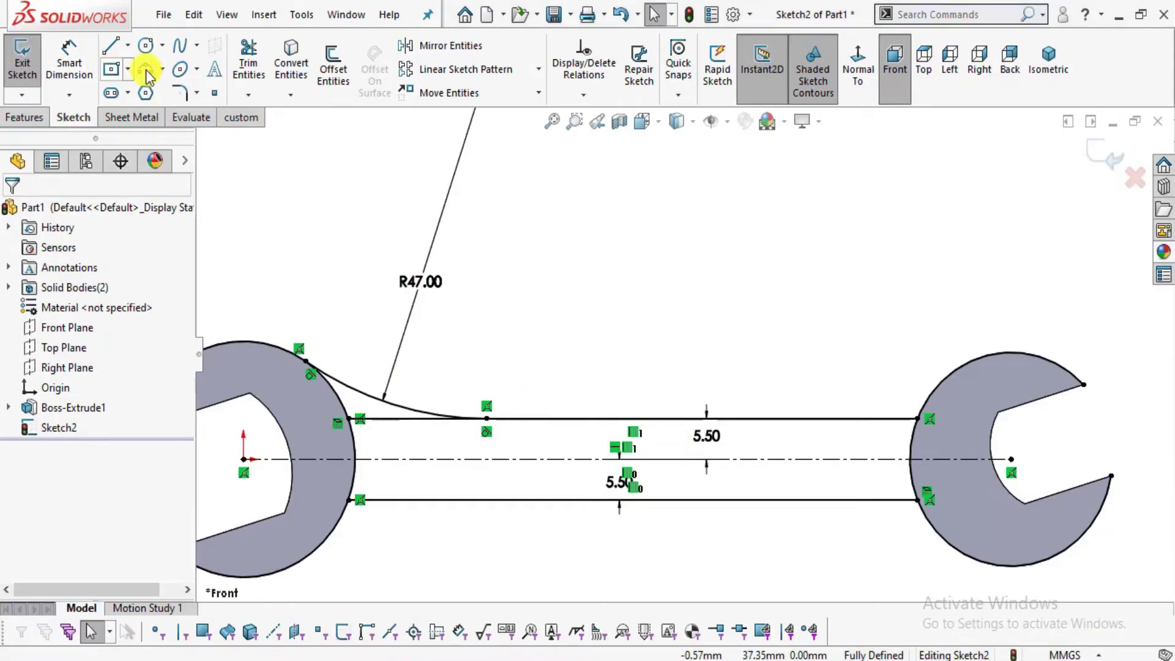
Draw a three-point arc from the top handle line to the right wrench head.
left_click(149, 73)
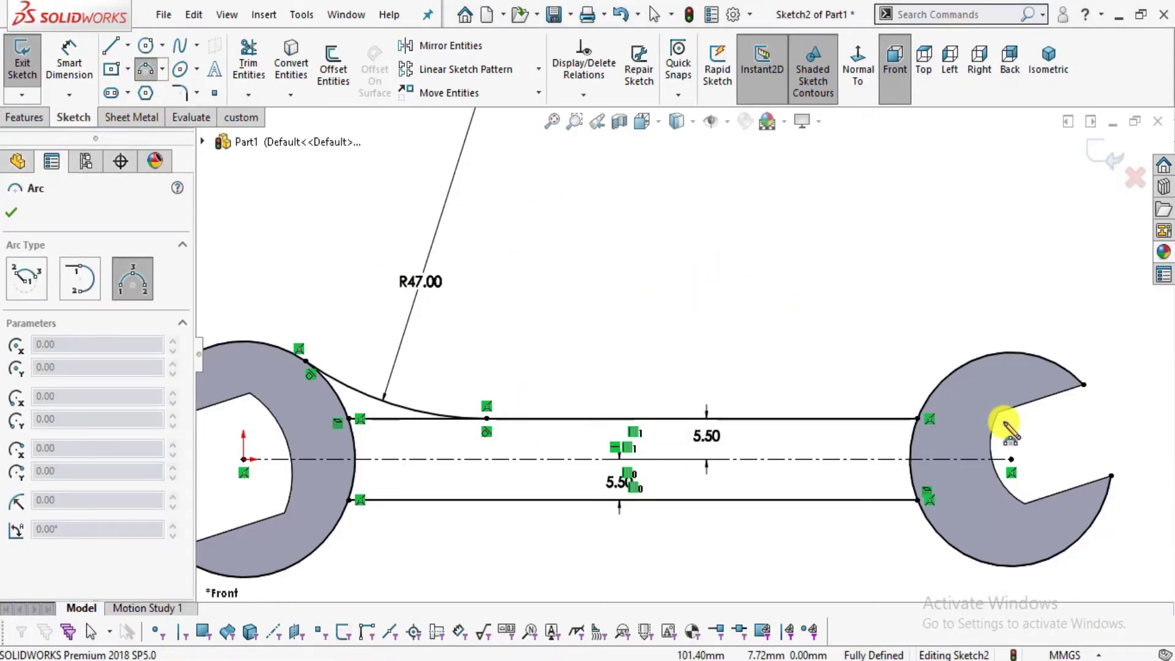
scroll(1005, 420, "down", 2)
left_click(754, 409)
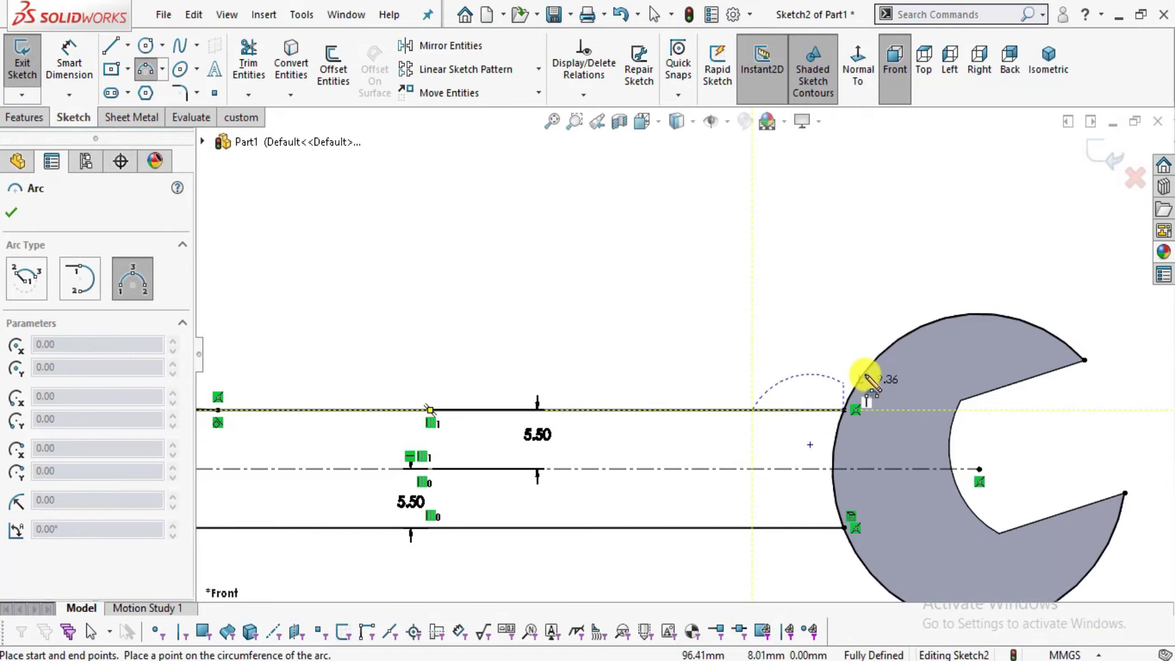
left_click(899, 336)
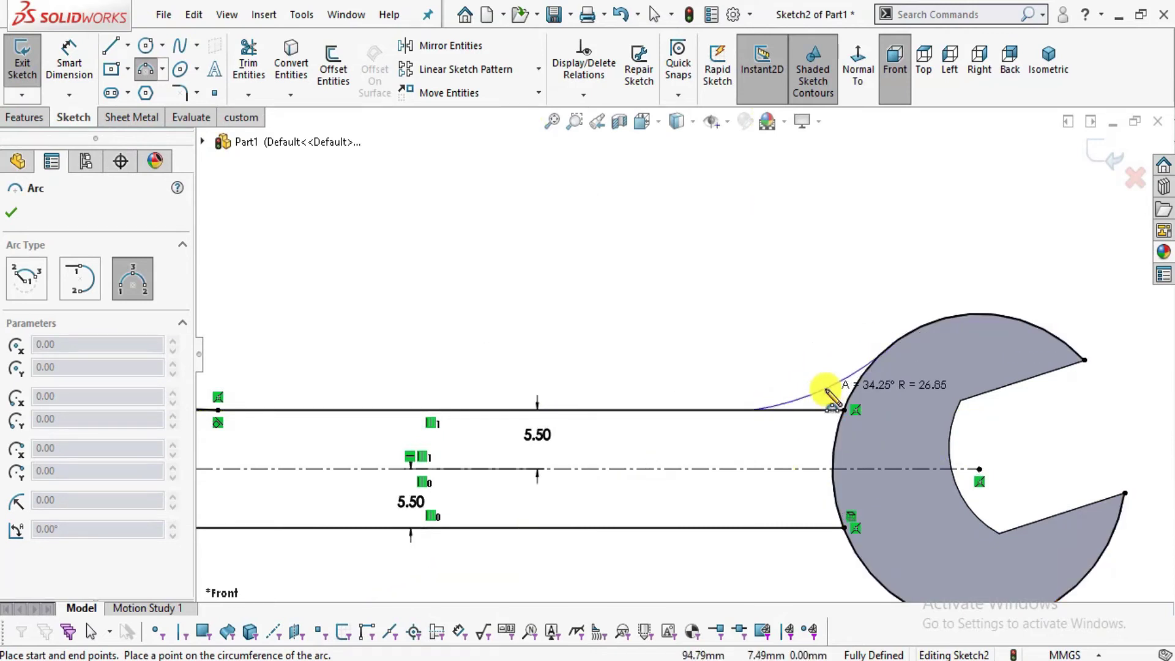
left_click(832, 389)
key("Escape")
scroll(837, 384, "down", 2)
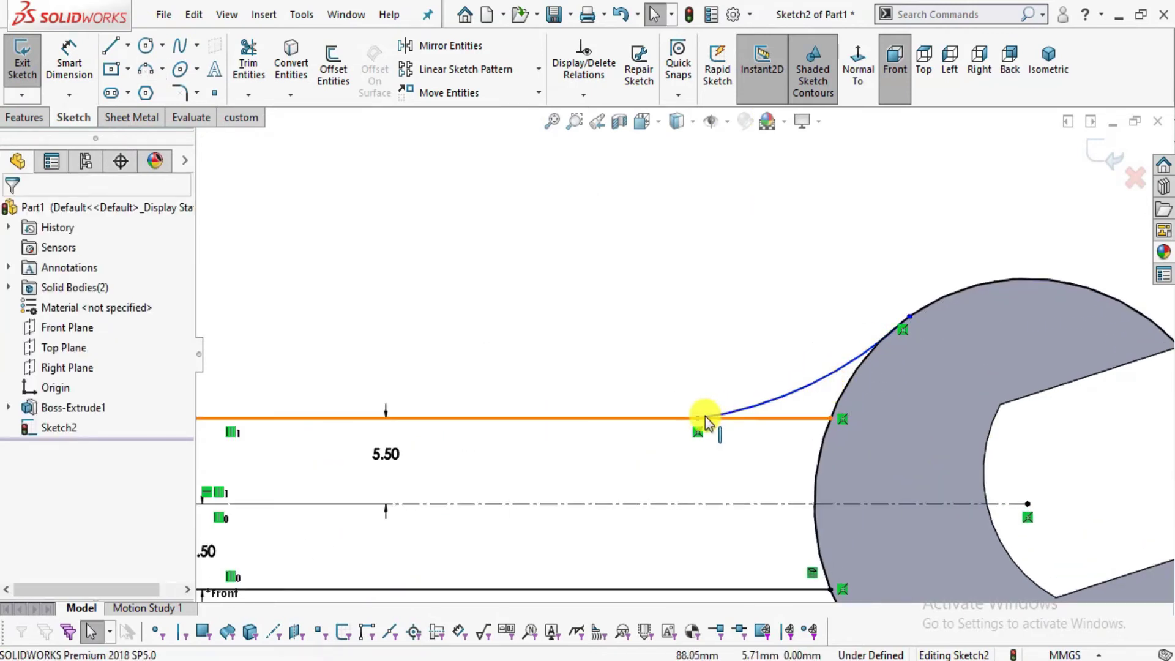
Give the new arc a radius dimension of R23.00.
left_click(67, 58)
left_click(791, 397)
left_click(723, 311)
type("23")
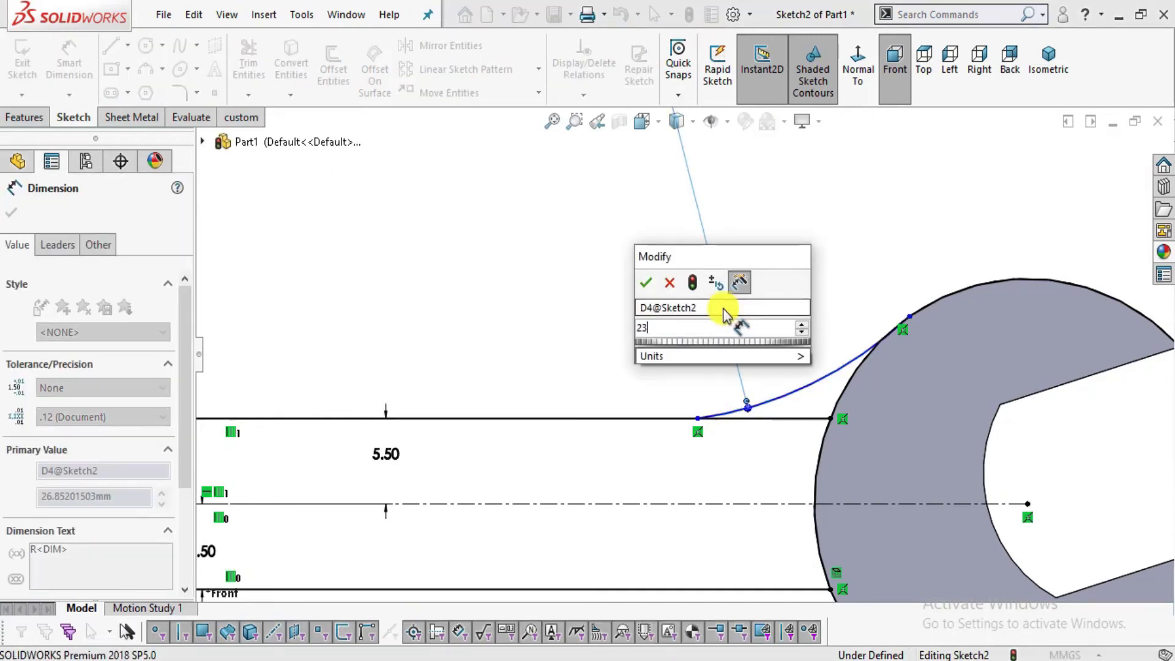
key("Return")
key("Escape")
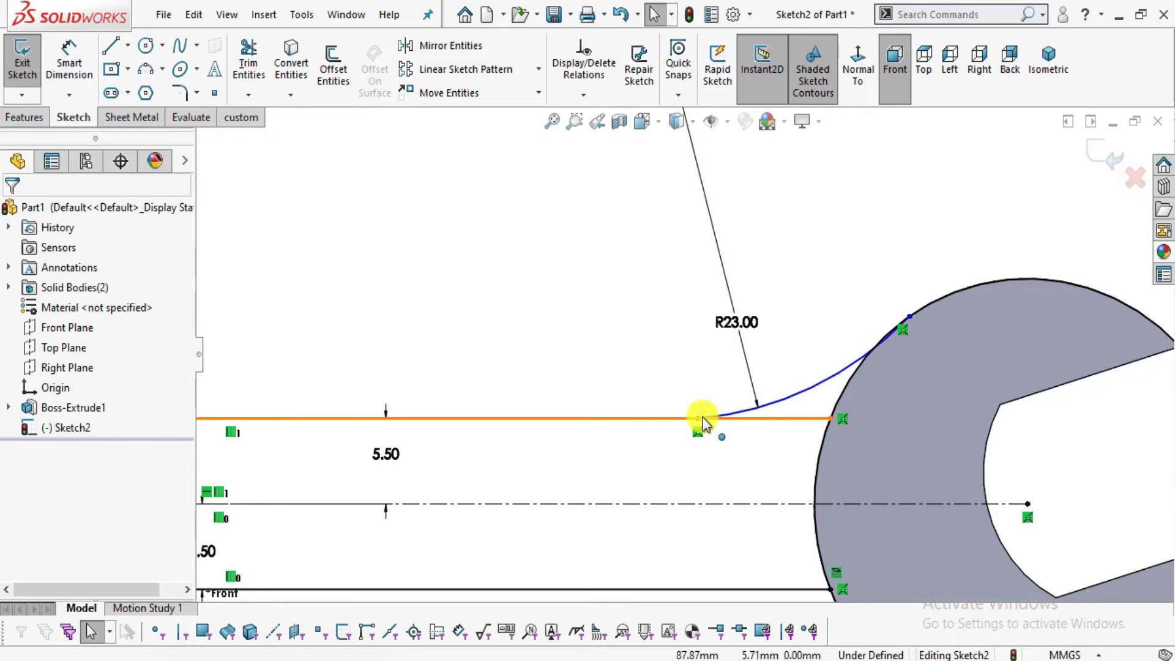
Make the R23 arc tangent to the top handle line.
left_click(698, 420)
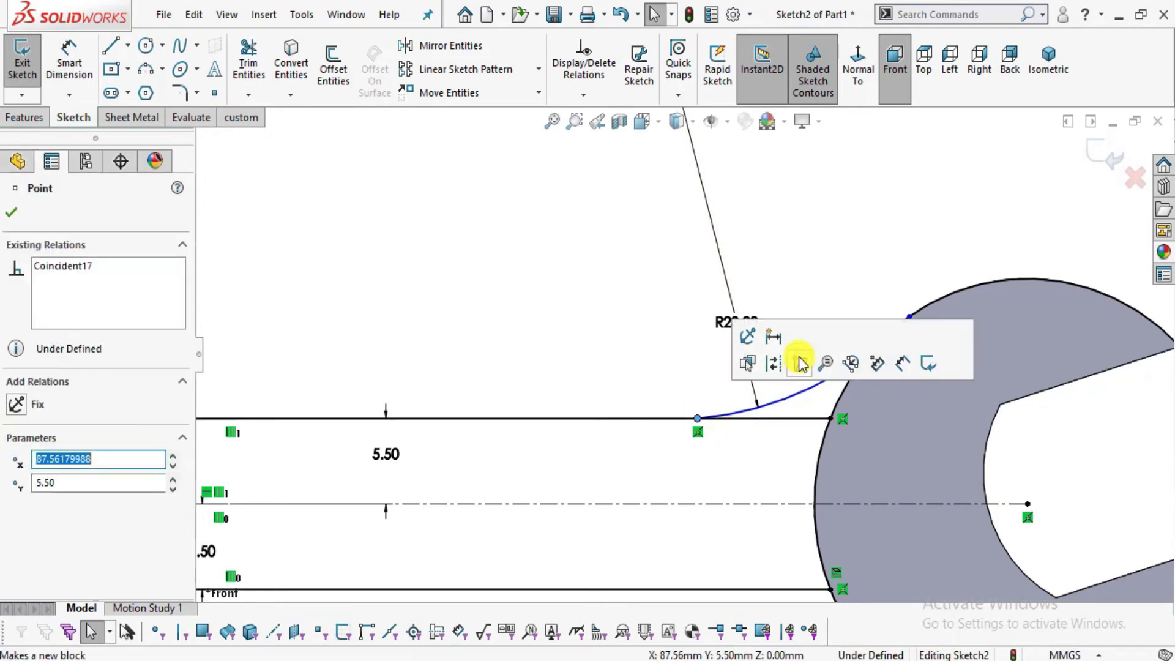
left_click(735, 414)
left_click(755, 419, "ctrl")
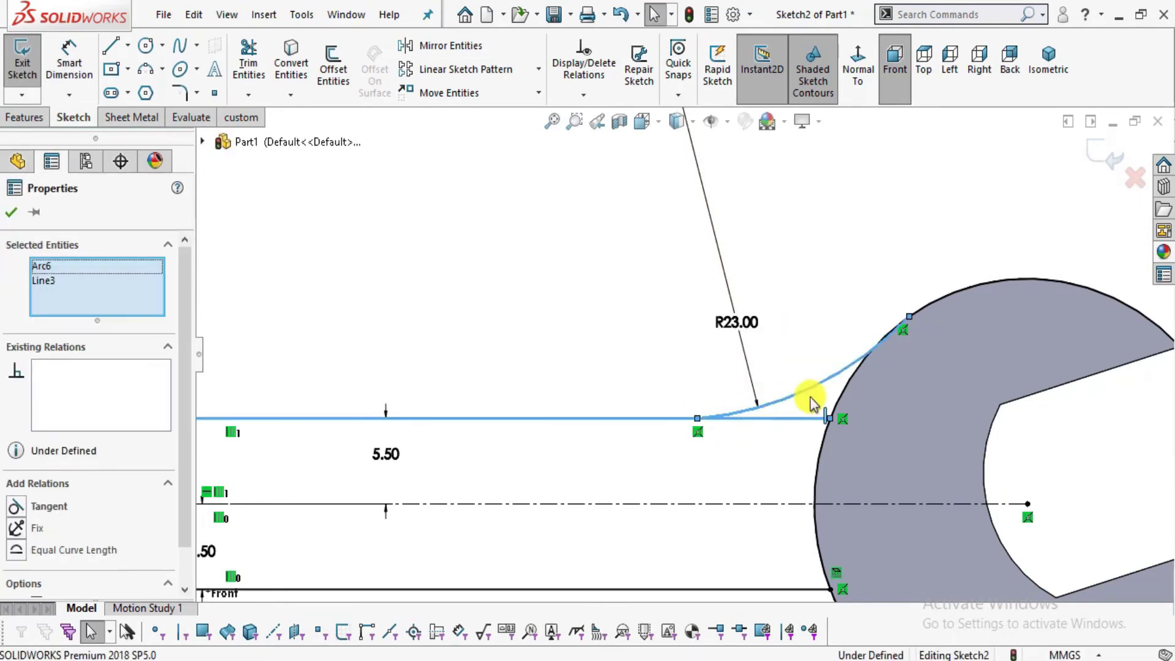
left_click(802, 342)
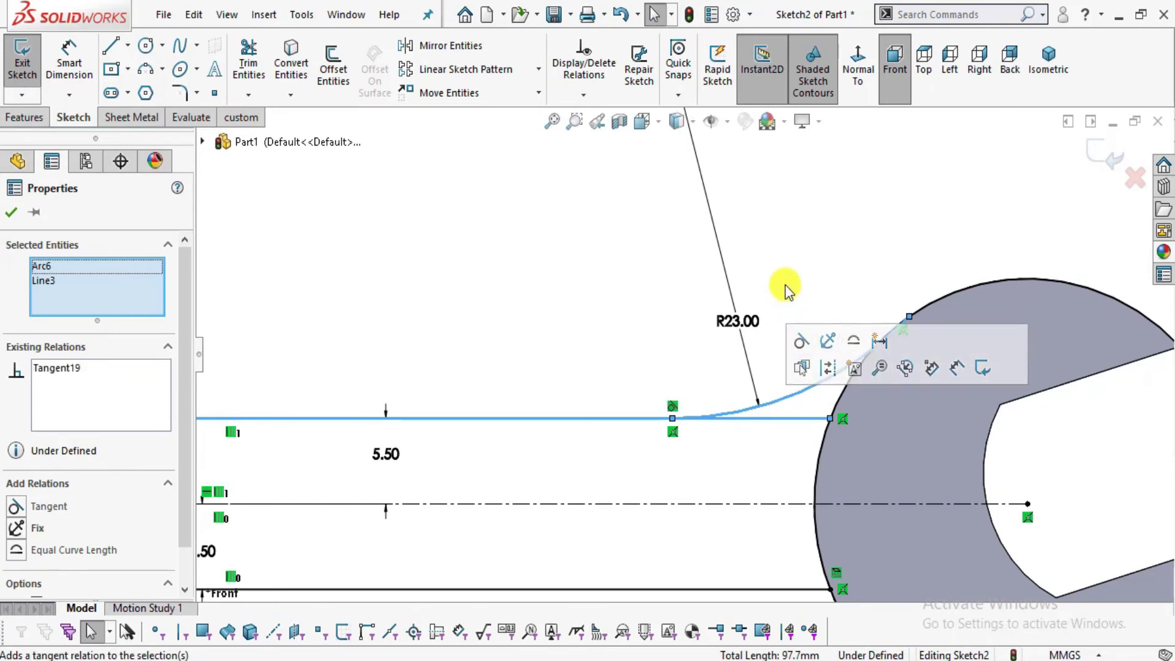
left_click(785, 285)
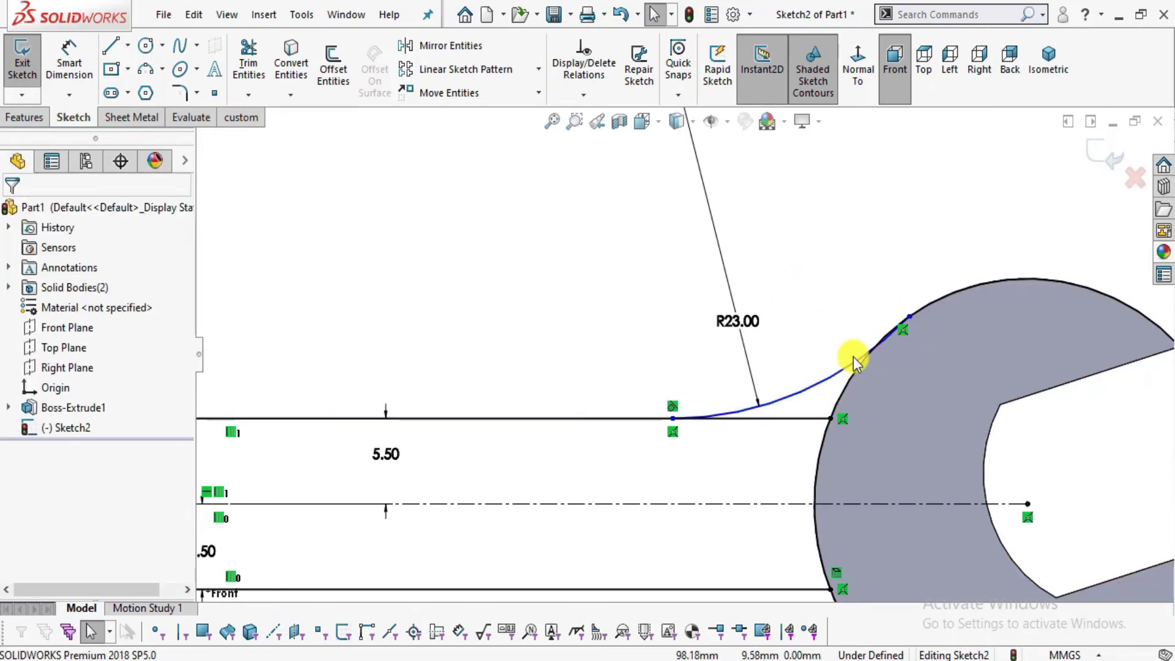
Make the R23 arc tangent to the right wrench head's outer arc.
left_click(851, 363)
left_click(928, 305, "ctrl")
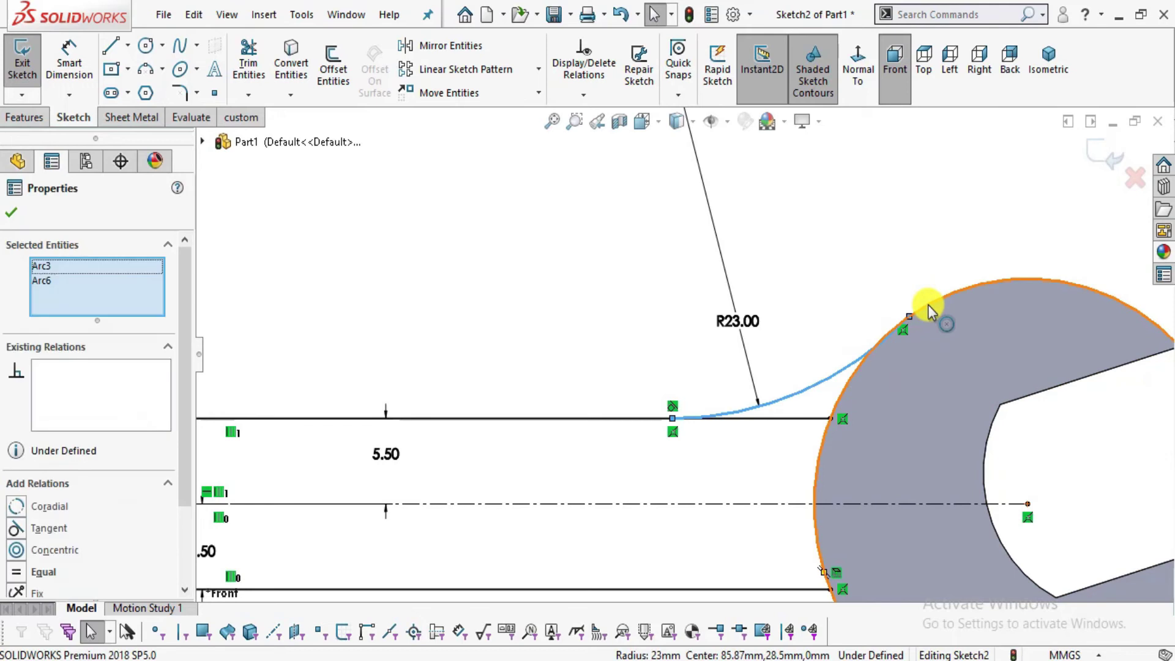
left_click(974, 232)
left_click(854, 294)
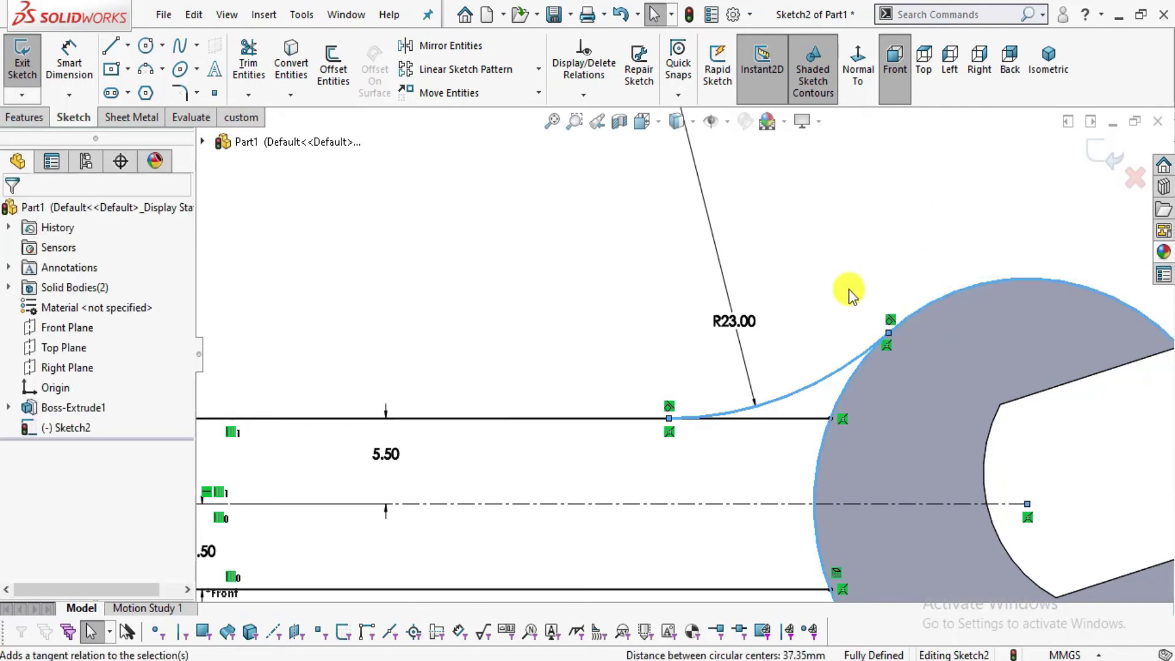
scroll(734, 328, "up", 1)
scroll(741, 331, "up", 2)
scroll(741, 331, "up", 1)
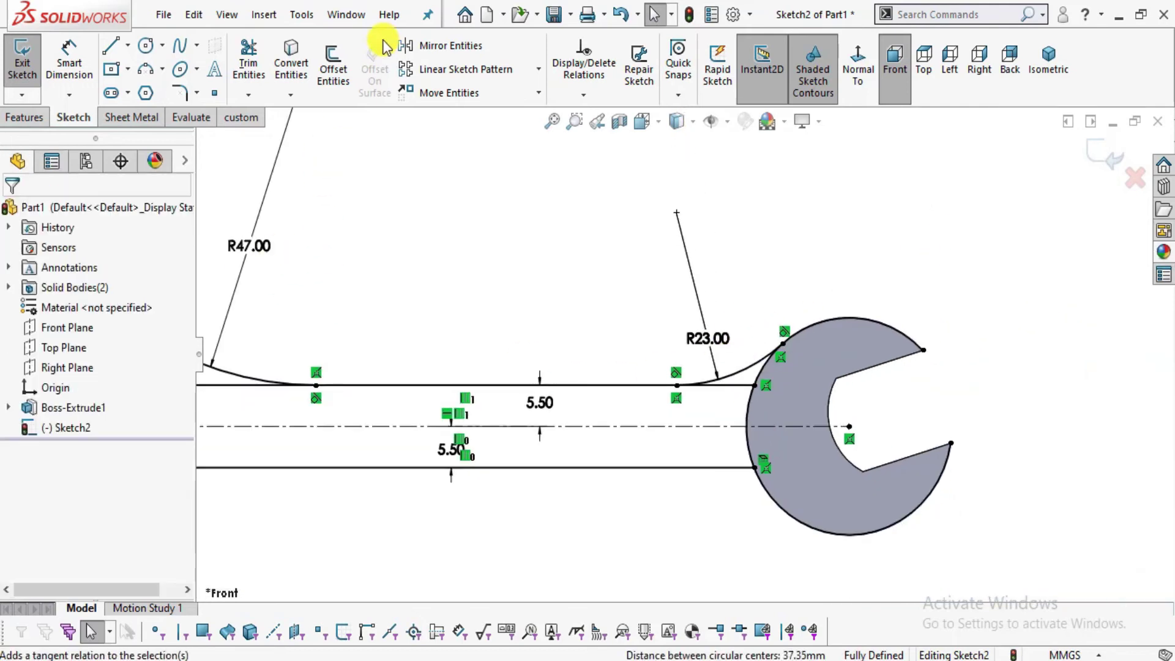
Mirror the R47 and R23 handle arcs about the horizontal centreline, then tilt the view.
left_click(427, 49)
scroll(631, 237, "up", 1)
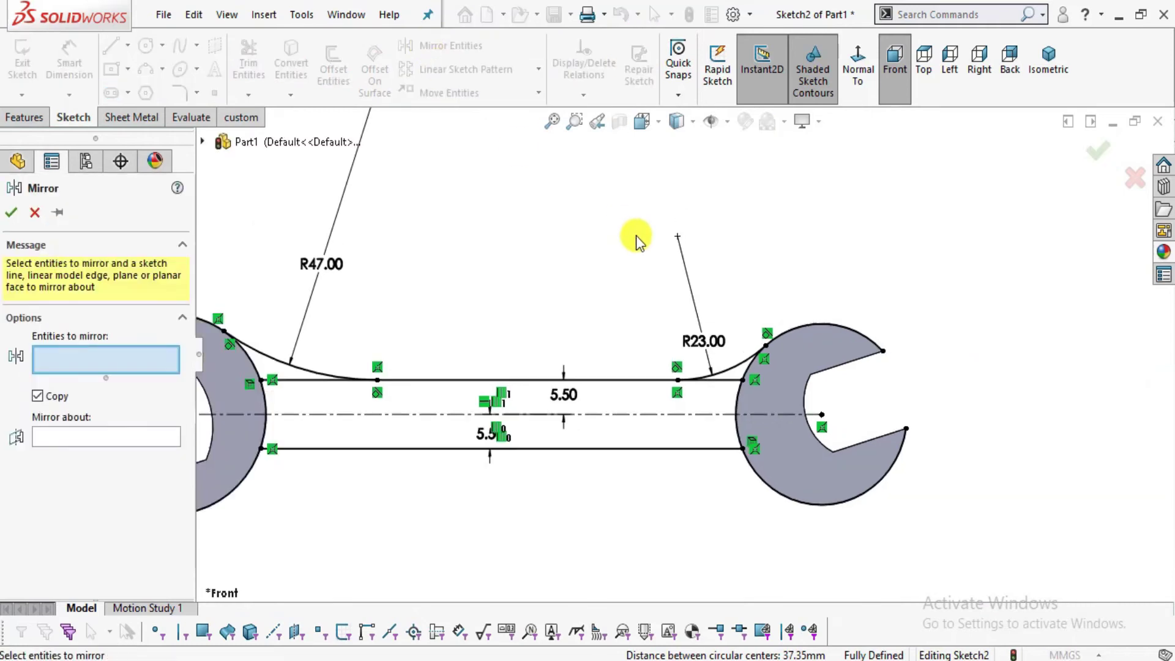
scroll(635, 235, "up", 1)
left_click(363, 367)
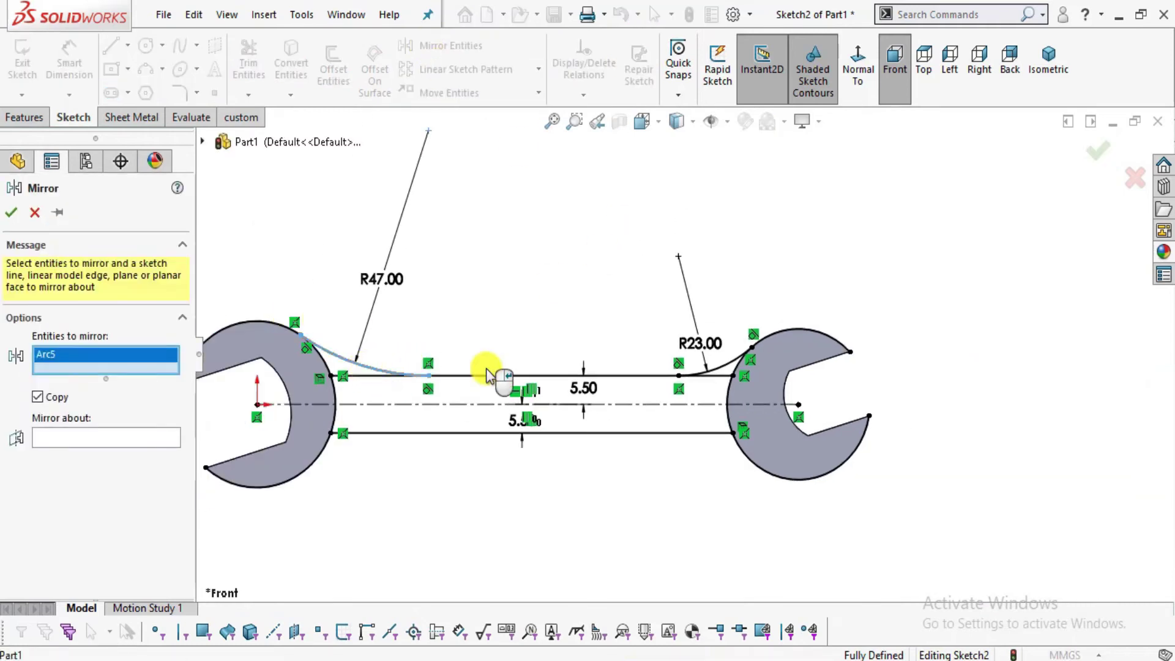
left_click(713, 368)
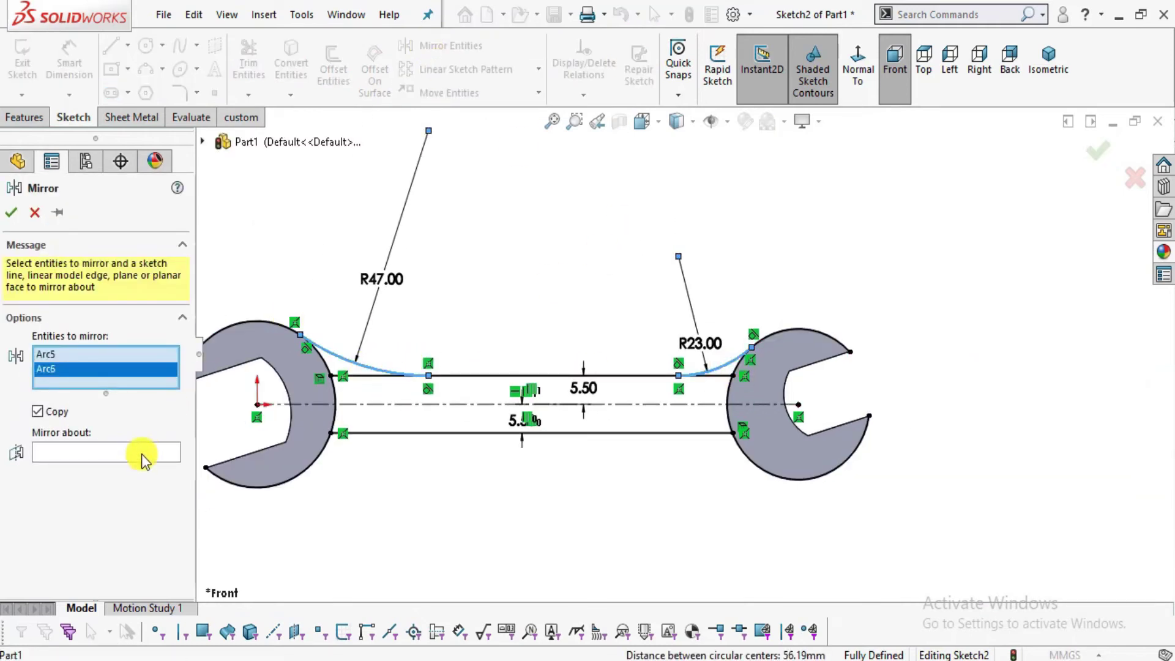
left_click(141, 454)
left_click(458, 405)
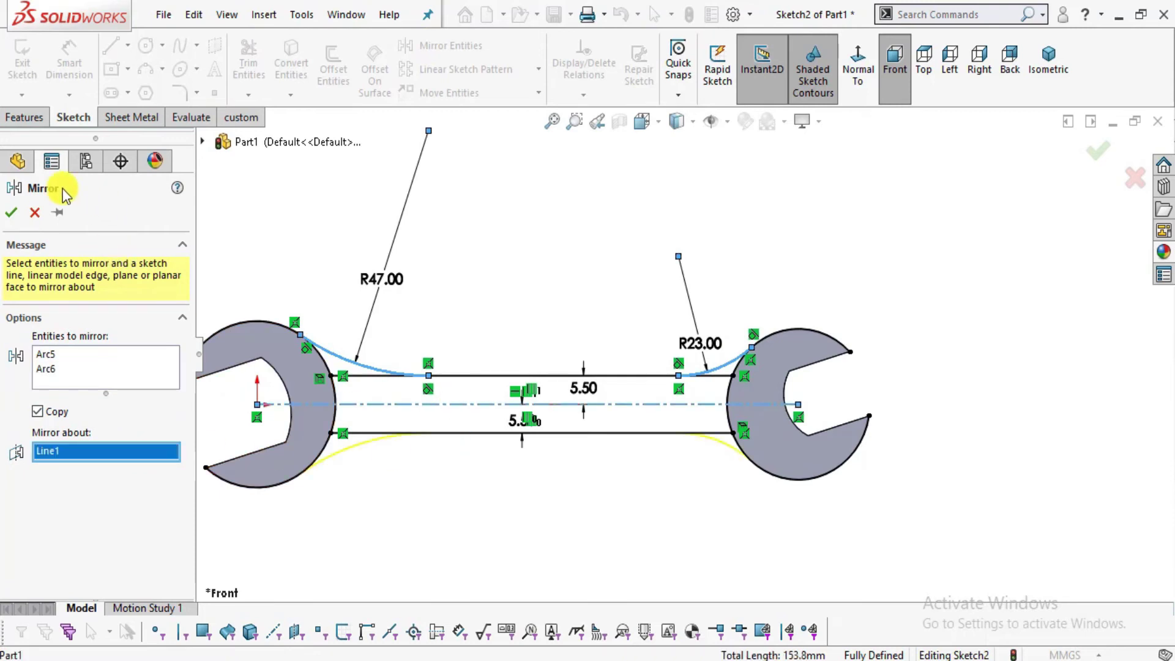
left_click(11, 214)
scroll(426, 348, "down", 3)
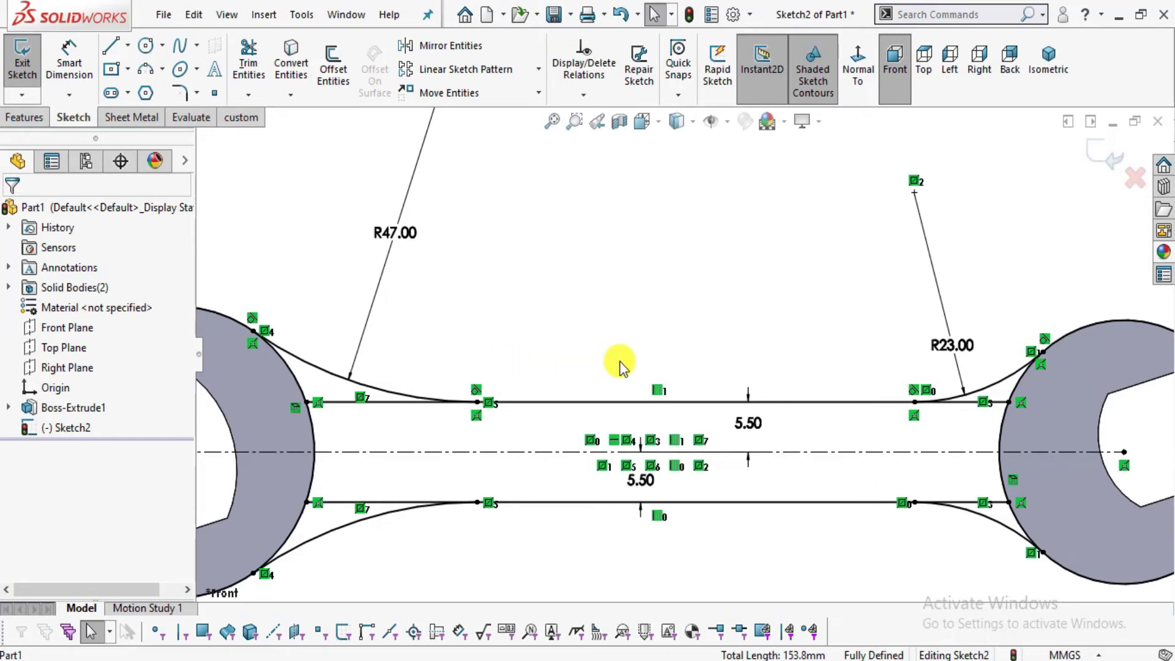
scroll(613, 355, "up", 2)
mouse_move(609, 349)
middle_mouse_down()
mouse_move(599, 206)
mouse_move(513, 505)
mouse_move(527, 502)
mouse_move(506, 441)
mouse_move(538, 451)
mouse_move(516, 474)
mouse_move(601, 435)
middle_mouse_up()
Pan the WRENCH PDF to Section A-A showing the 1.50 and 3.00 depths.
key("alt+Tab")
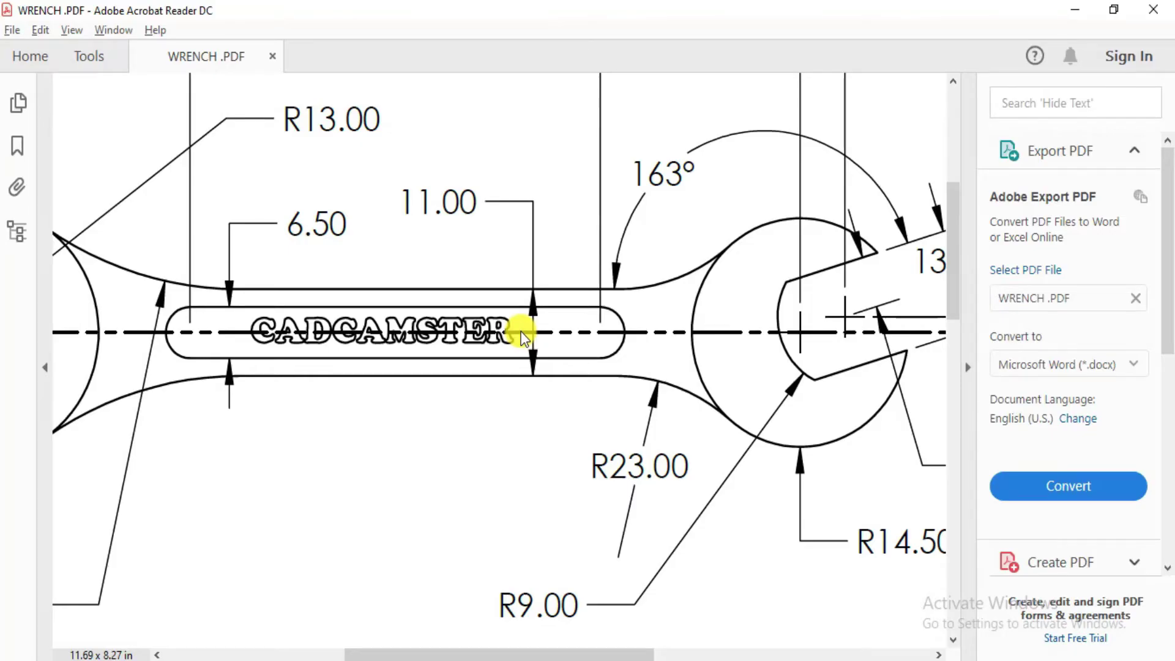
scroll(555, 366, "down", 3)
mouse_move(541, 478)
left_mouse_down()
mouse_move(601, 388)
mouse_move(588, 426)
left_mouse_up()
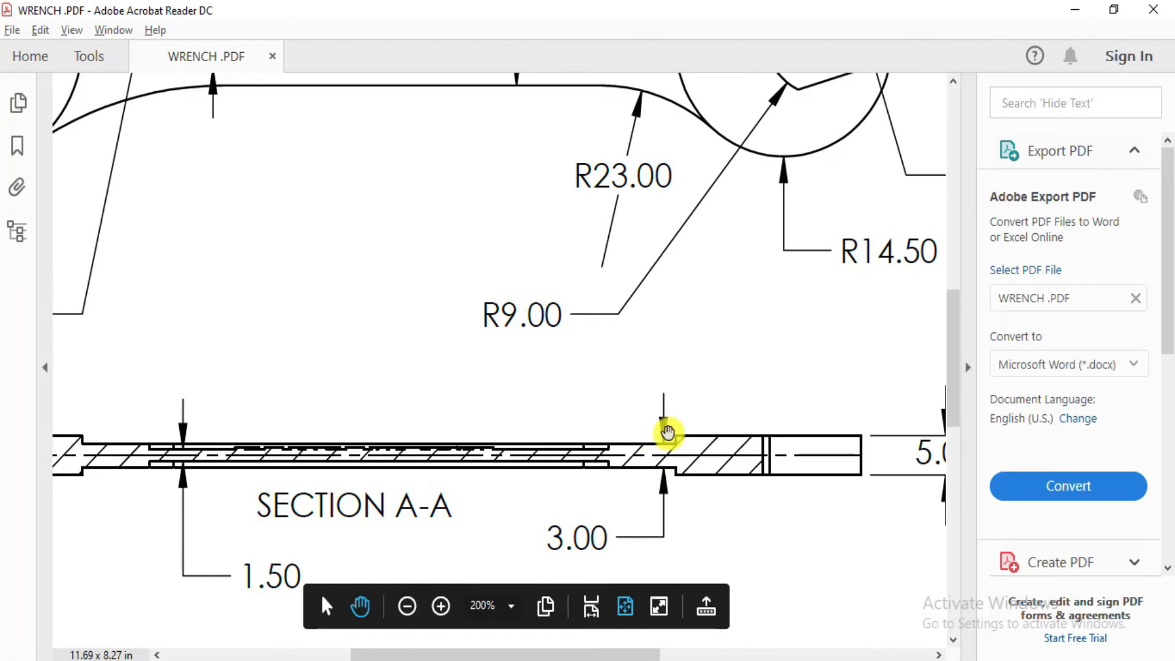
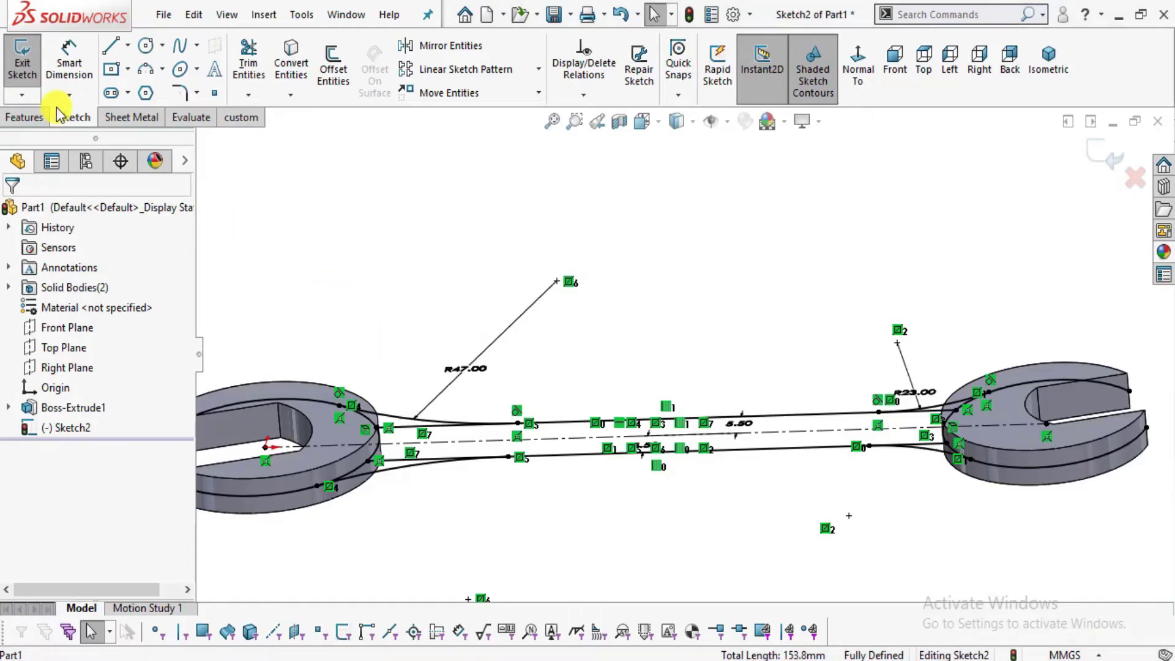
Start a boss extrusion of the handle sketch with a 3.00 mm depth.
left_click(26, 117)
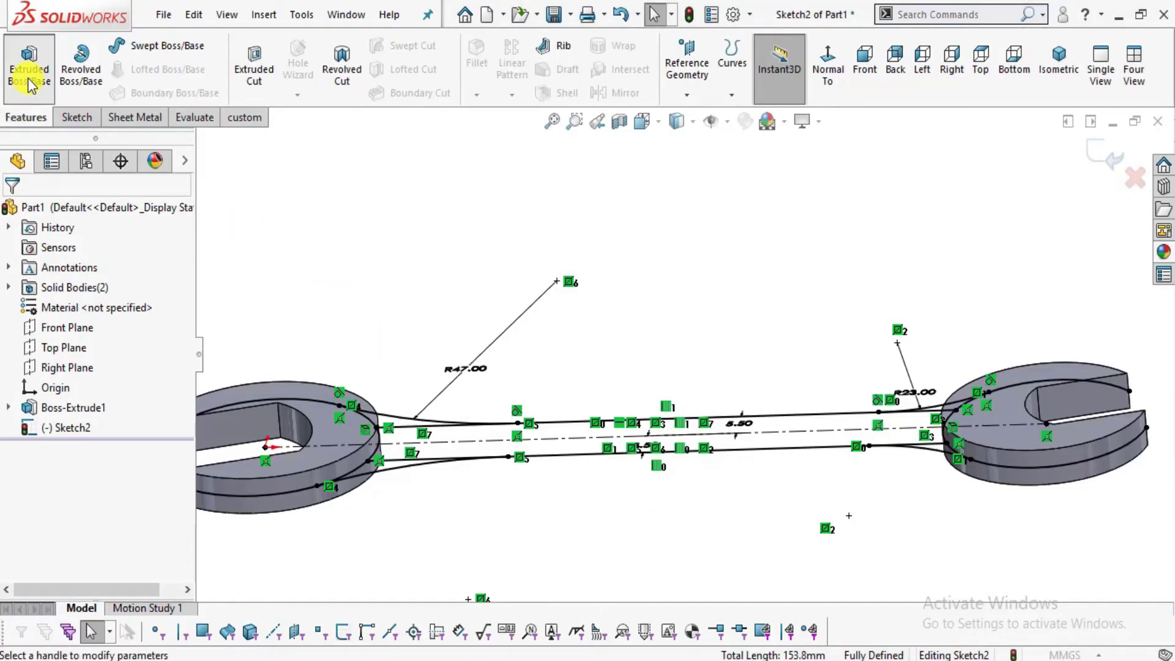
left_click(29, 75)
left_click(144, 390)
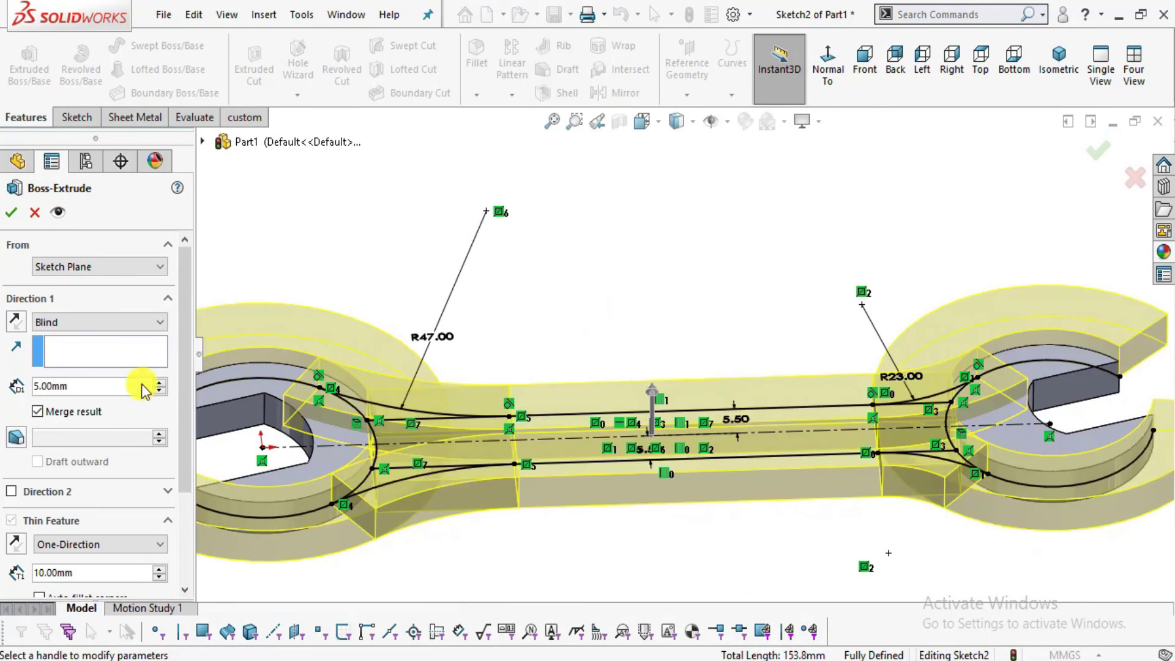
left_click_drag(86, 569, 3, 558)
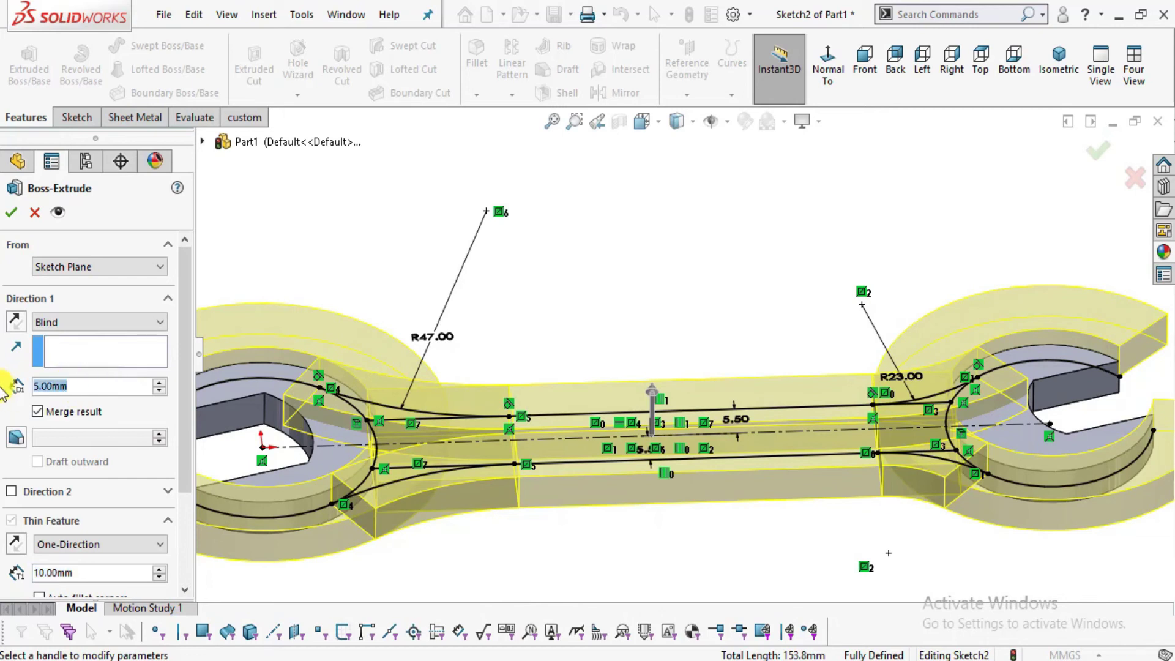
type("3")
key("Return")
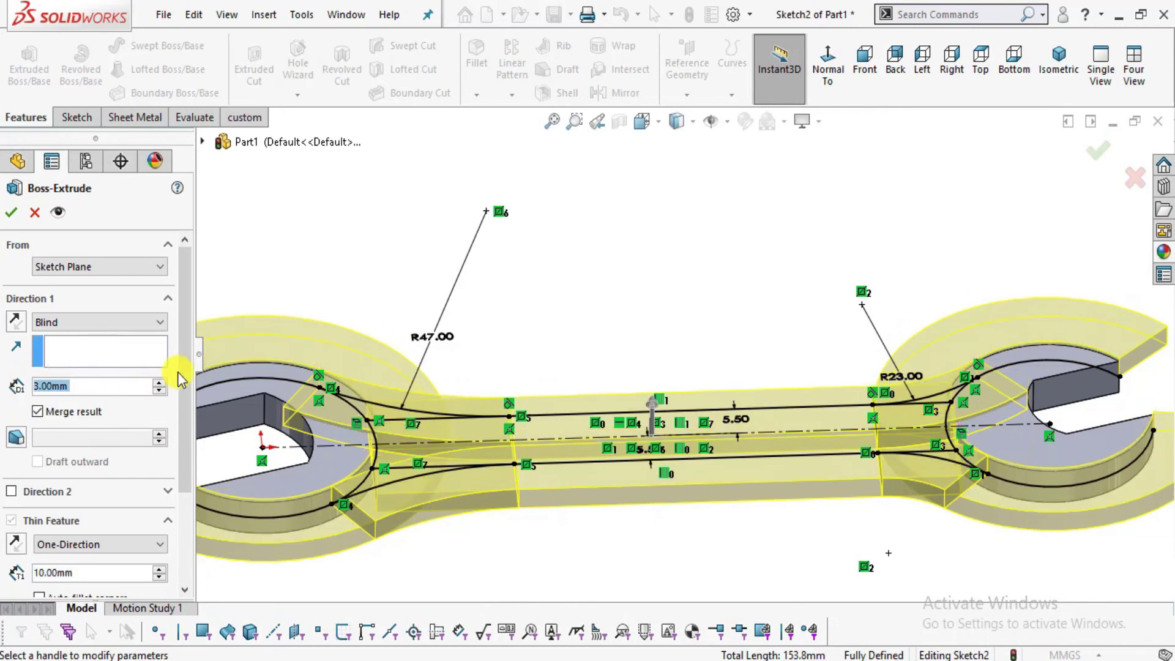
left_click_drag(183, 375, 187, 467)
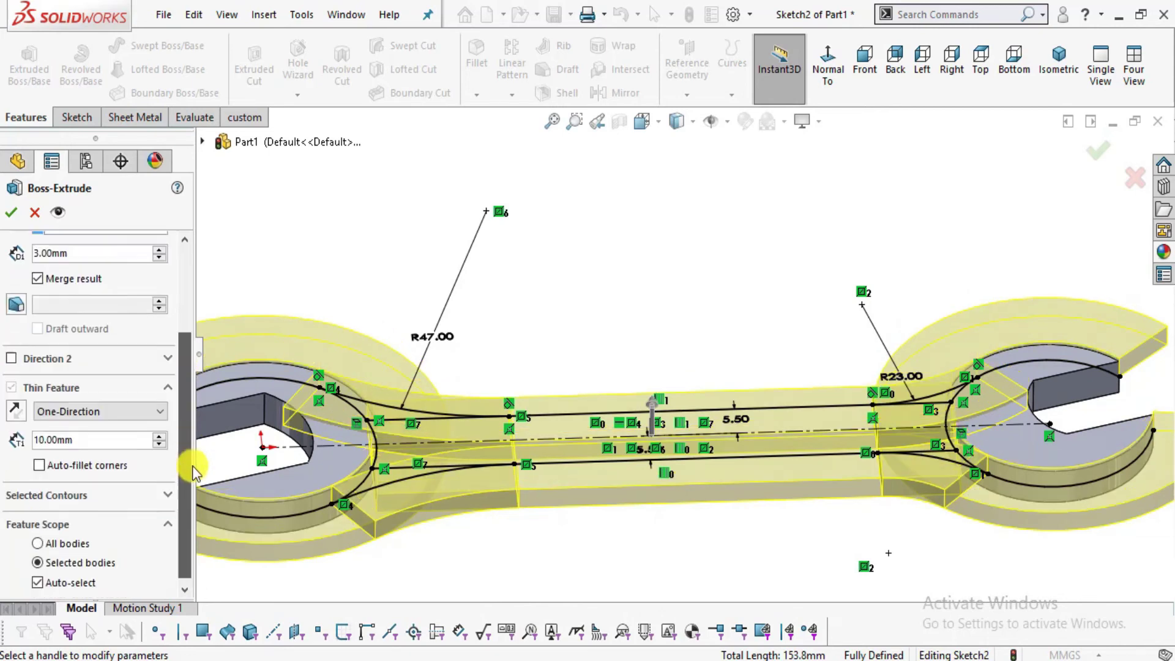
Select the five handle contours: four blend regions and the central handle bar.
left_click(167, 494)
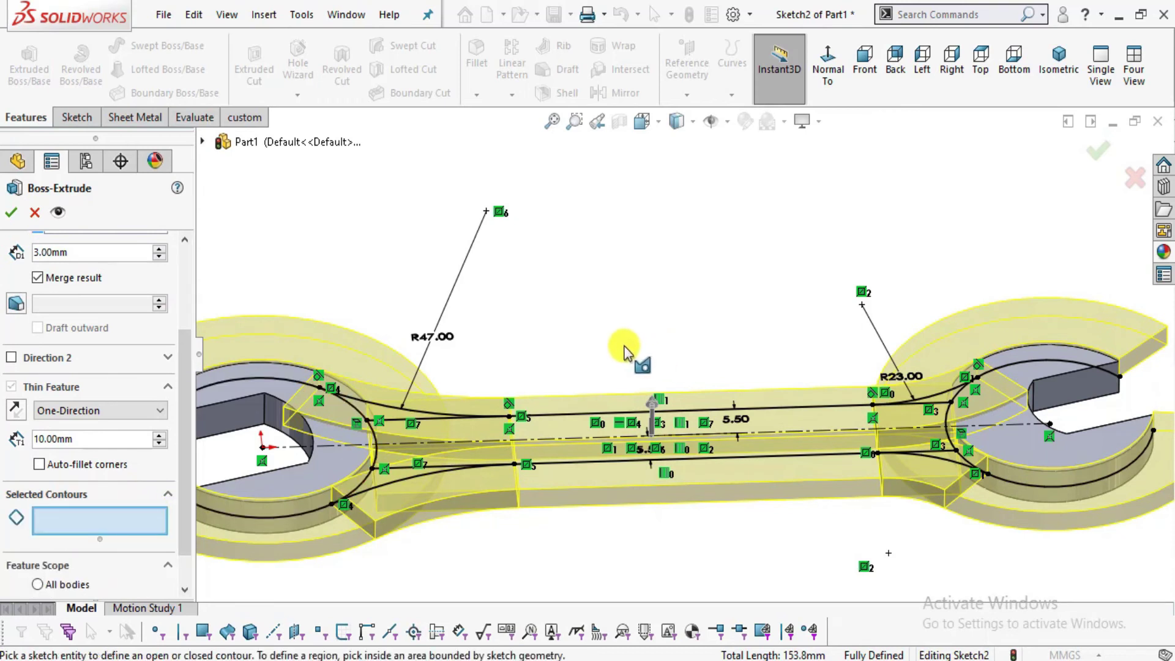
middle_click_drag(630, 344, 625, 420)
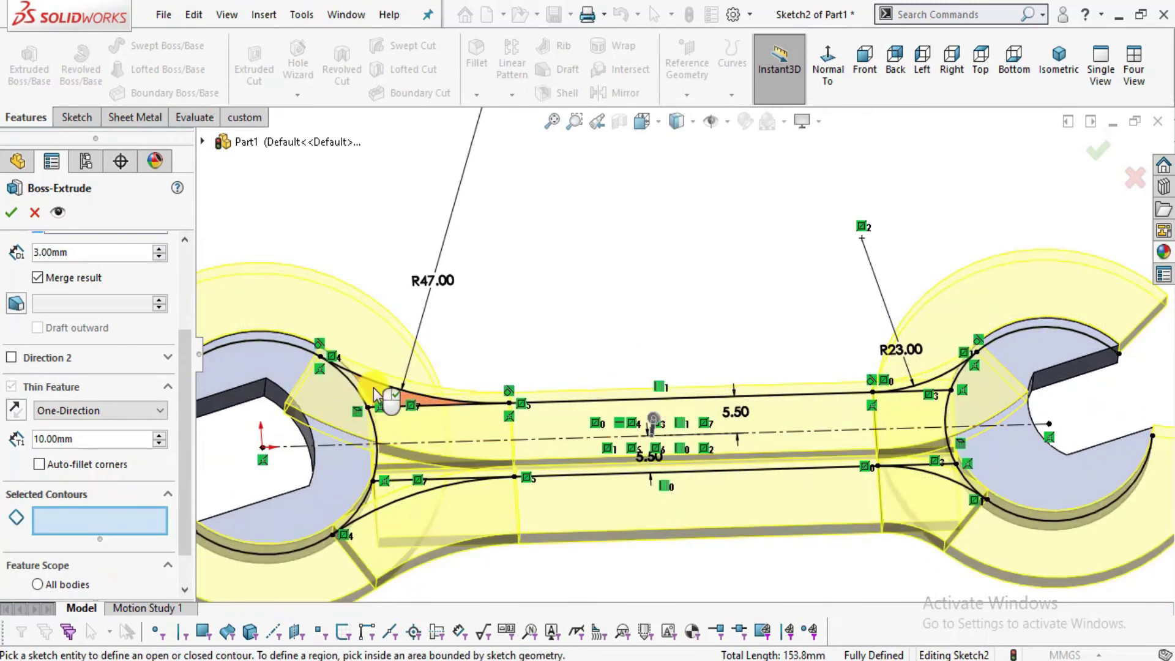
left_click(376, 393)
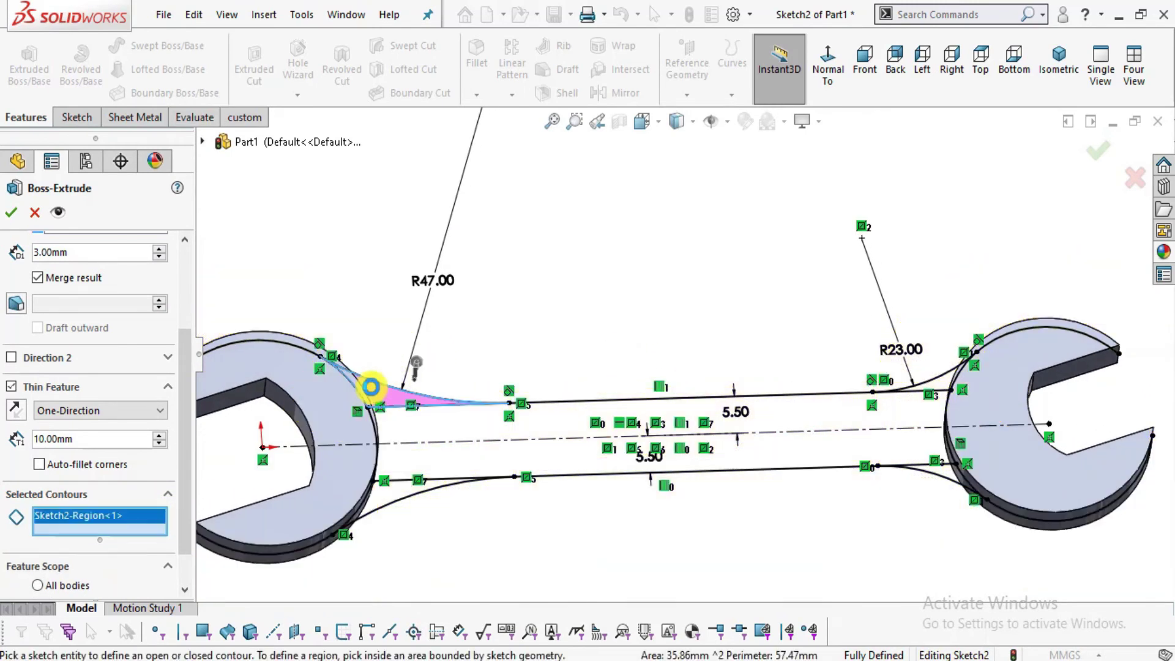
left_click(392, 500)
left_click(404, 435)
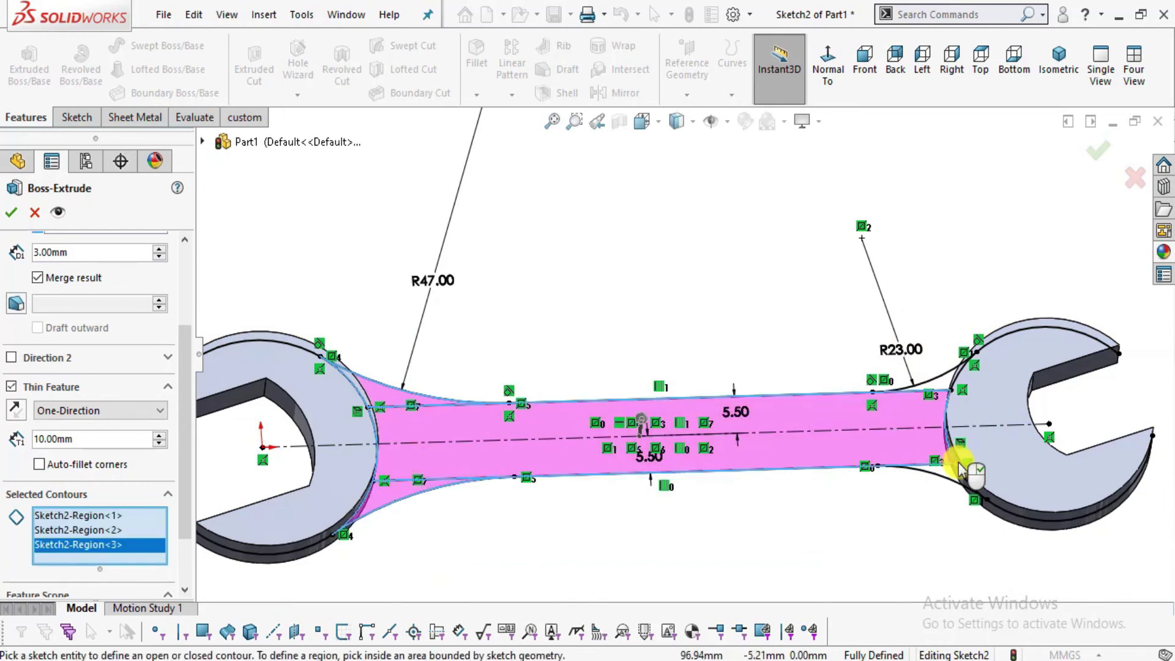
left_click(938, 381)
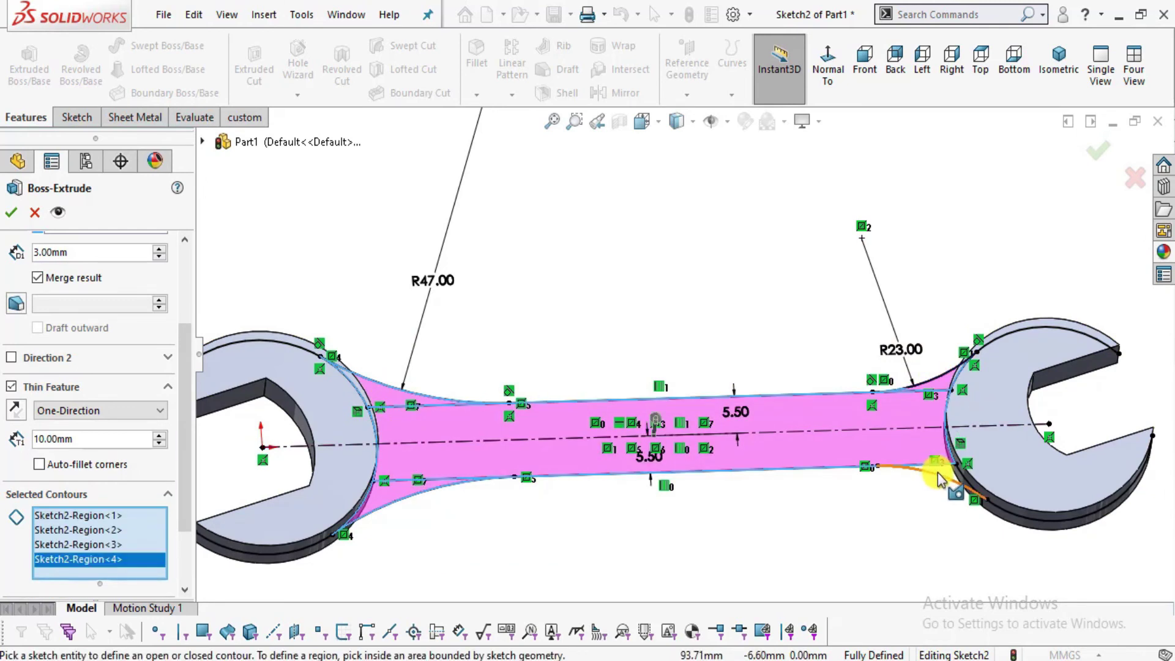
left_click(946, 472)
Make the 3.00 mm handle extrusion Mid Plane with Thin Feature turned off.
middle_click_drag(742, 546, 724, 450)
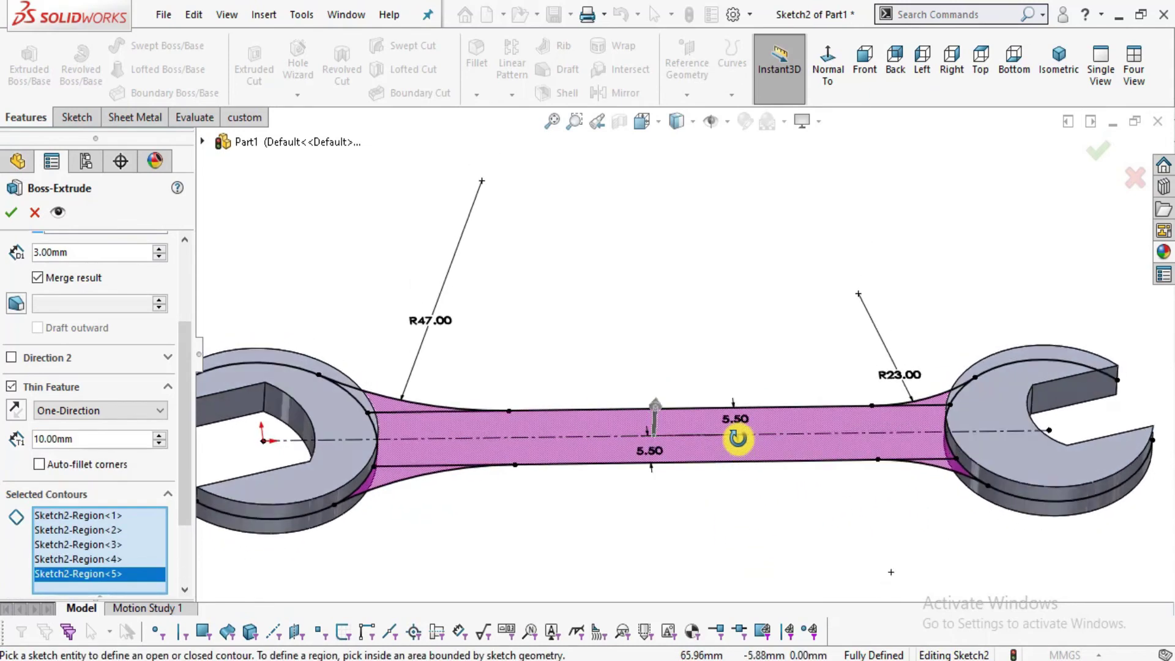
left_click_drag(185, 352, 185, 290)
left_click(129, 295)
left_click(118, 382)
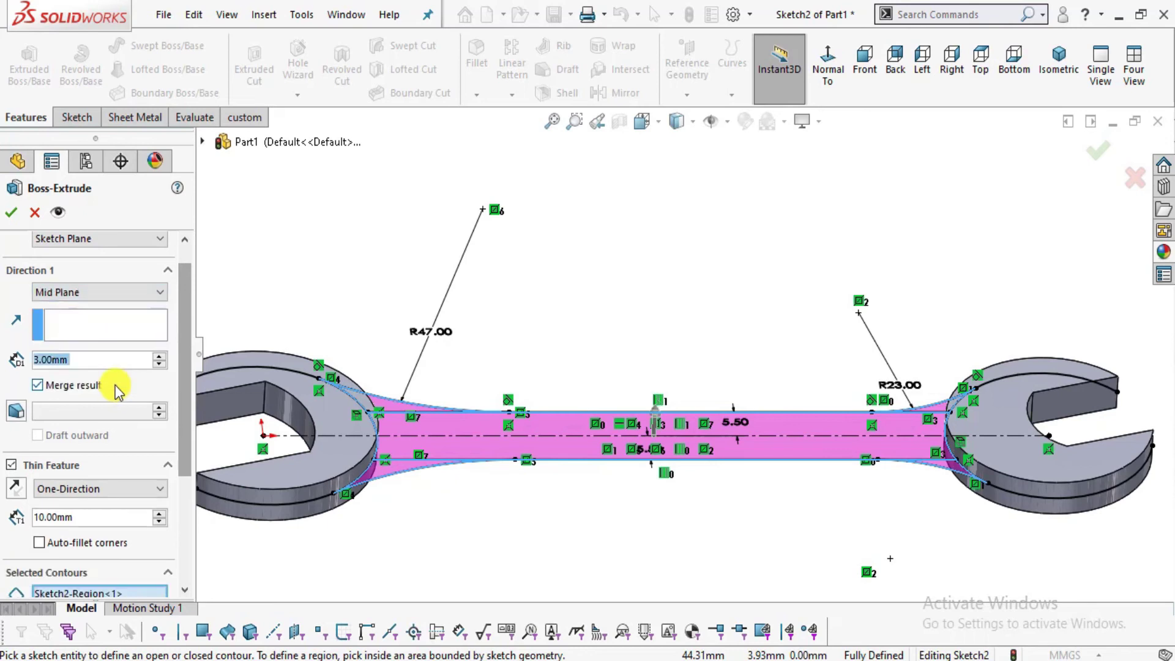
mouse_move(575, 536)
middle_mouse_down()
mouse_move(601, 468)
mouse_move(572, 490)
mouse_move(582, 567)
mouse_move(536, 596)
mouse_move(2, 499)
middle_mouse_up()
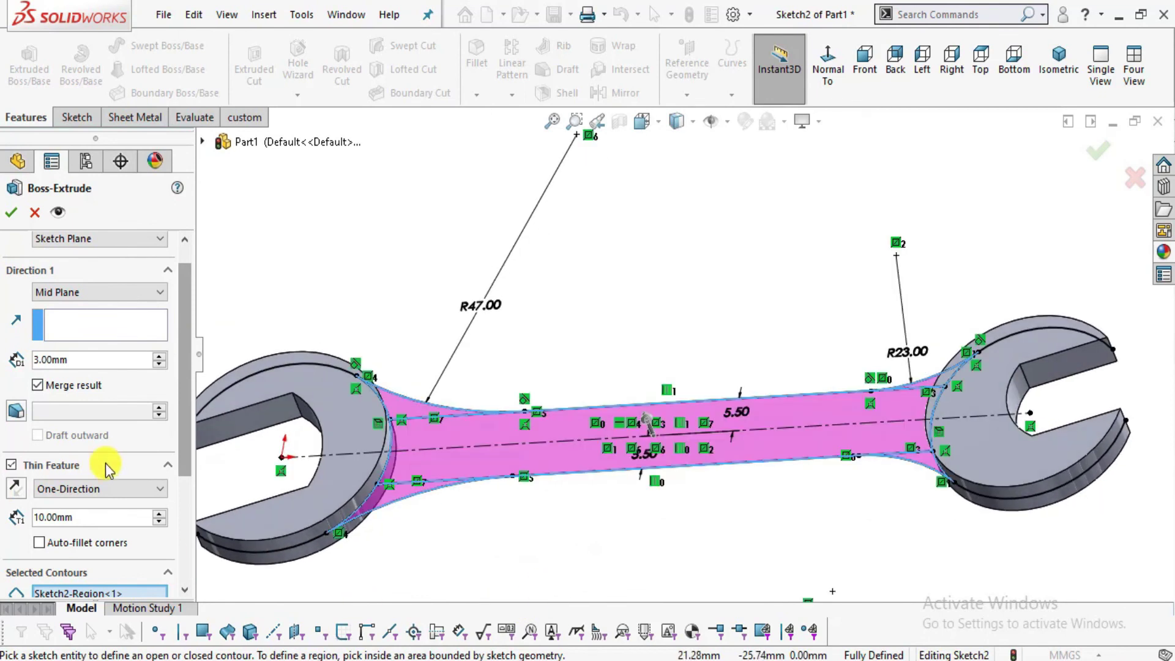
left_click(11, 467)
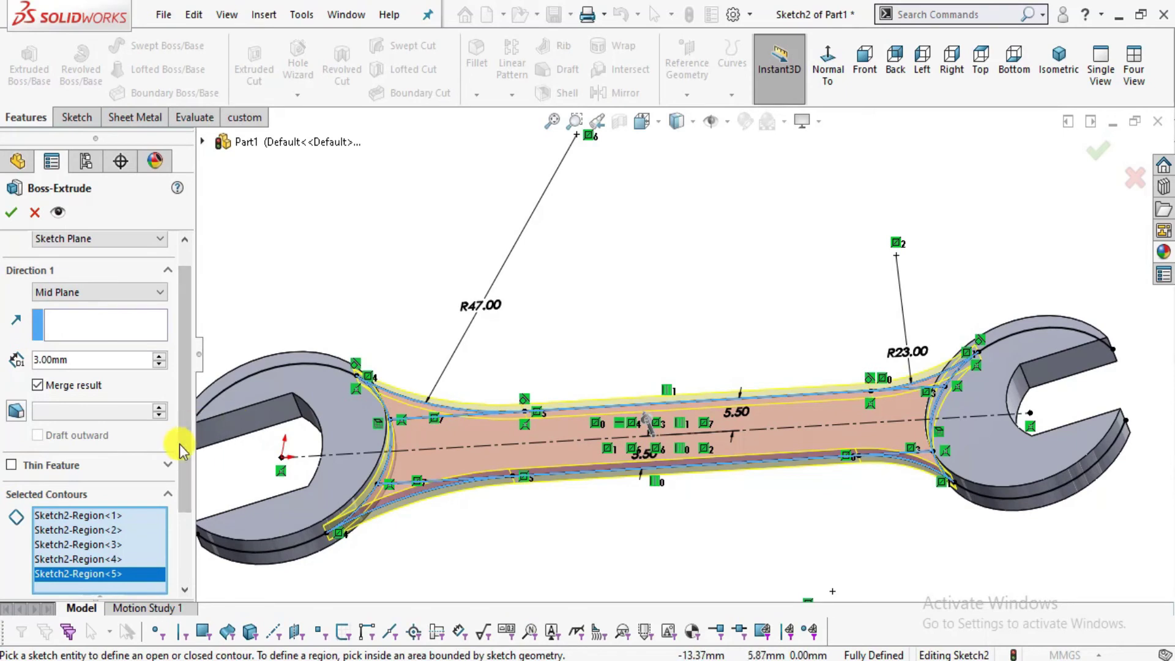
left_click_drag(184, 447, 186, 507)
mouse_move(598, 545)
middle_mouse_down()
mouse_move(624, 435)
mouse_move(598, 375)
mouse_move(606, 392)
middle_mouse_up()
left_click_drag(179, 410, 184, 343)
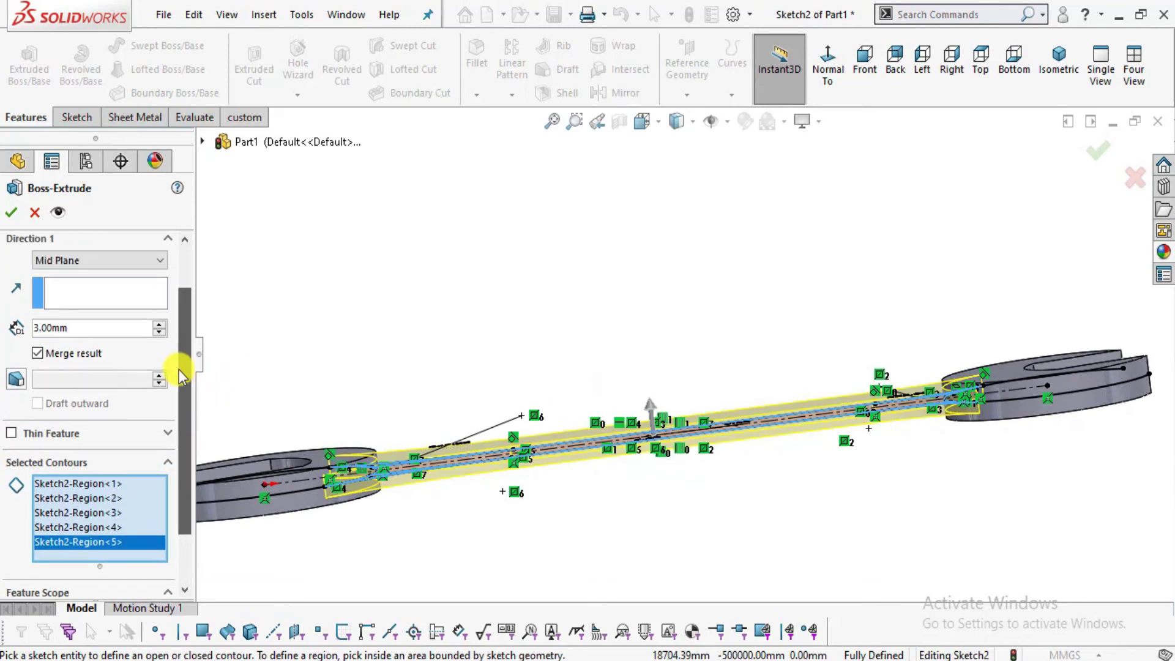
Confirm Boss-Extrude2 and orbit to inspect the joined wrench body.
left_click(11, 214)
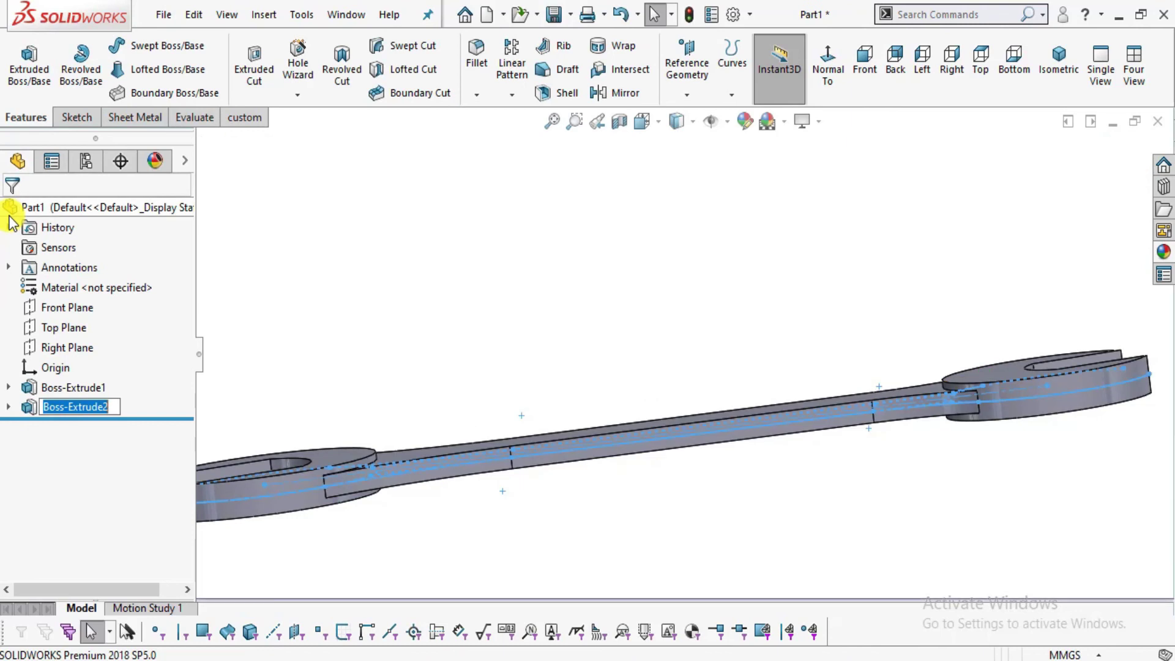
mouse_move(611, 347)
middle_mouse_down()
mouse_move(687, 499)
mouse_move(630, 385)
mouse_move(622, 516)
mouse_move(634, 472)
mouse_move(698, 501)
mouse_move(637, 511)
middle_mouse_up()
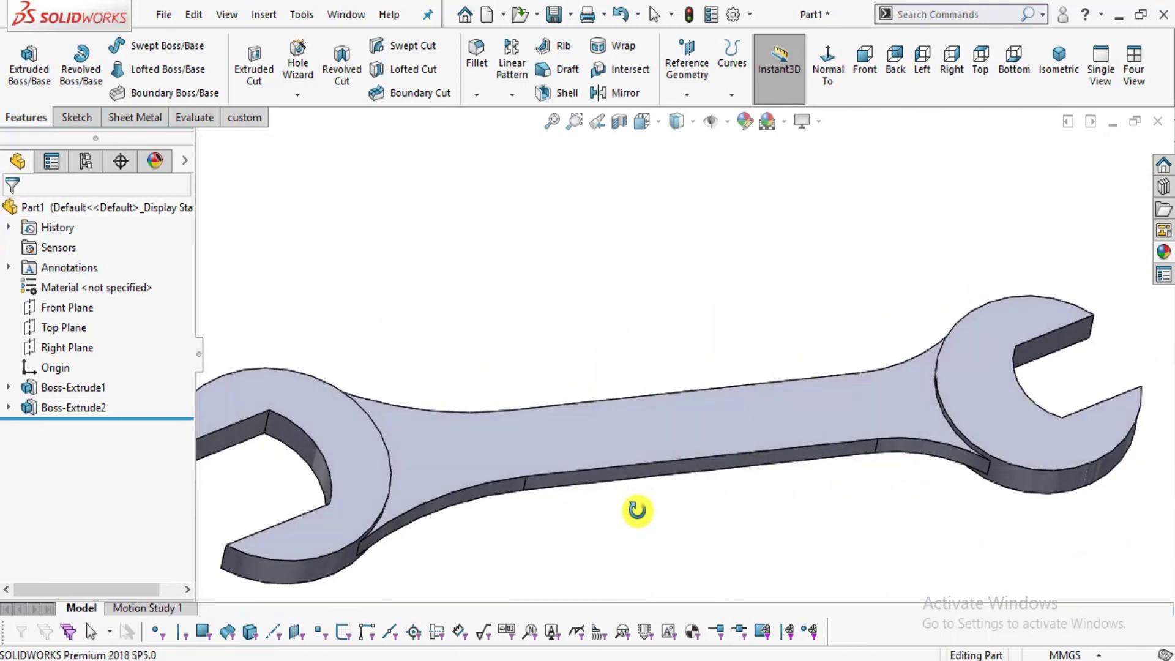
scroll(690, 420, "up", 3)
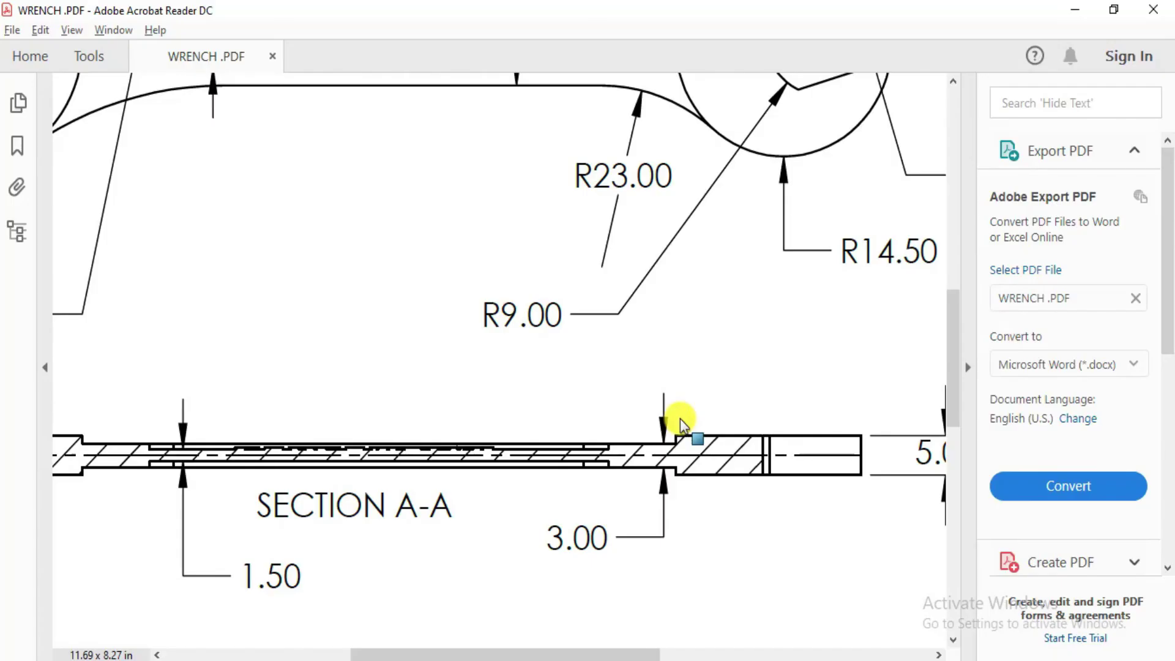
left_click_drag(601, 375, 788, 571)
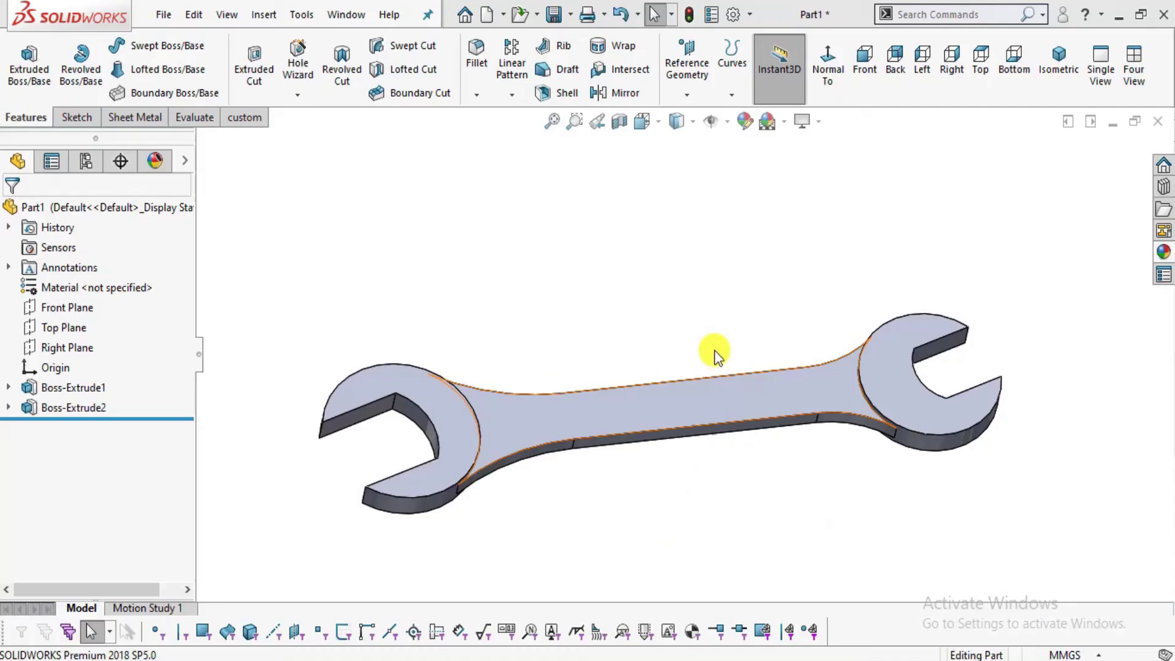
View Boss-Extrude2's face Normal To, with the sketching tools shown.
left_click(848, 383)
left_click(812, 356)
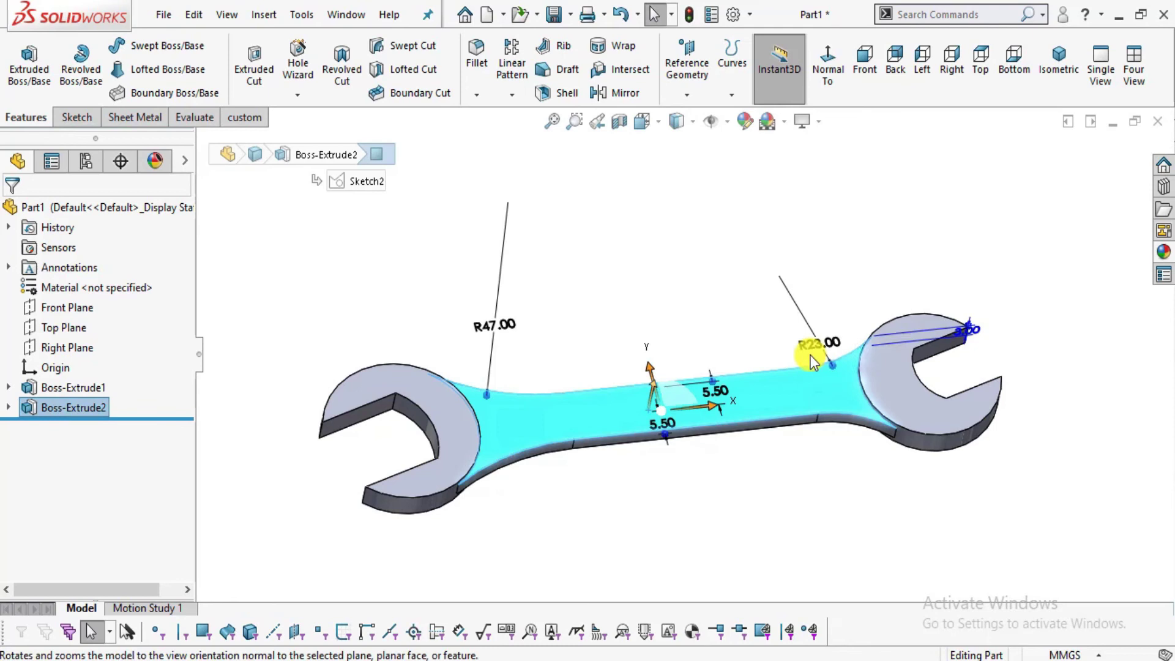
left_click(86, 117)
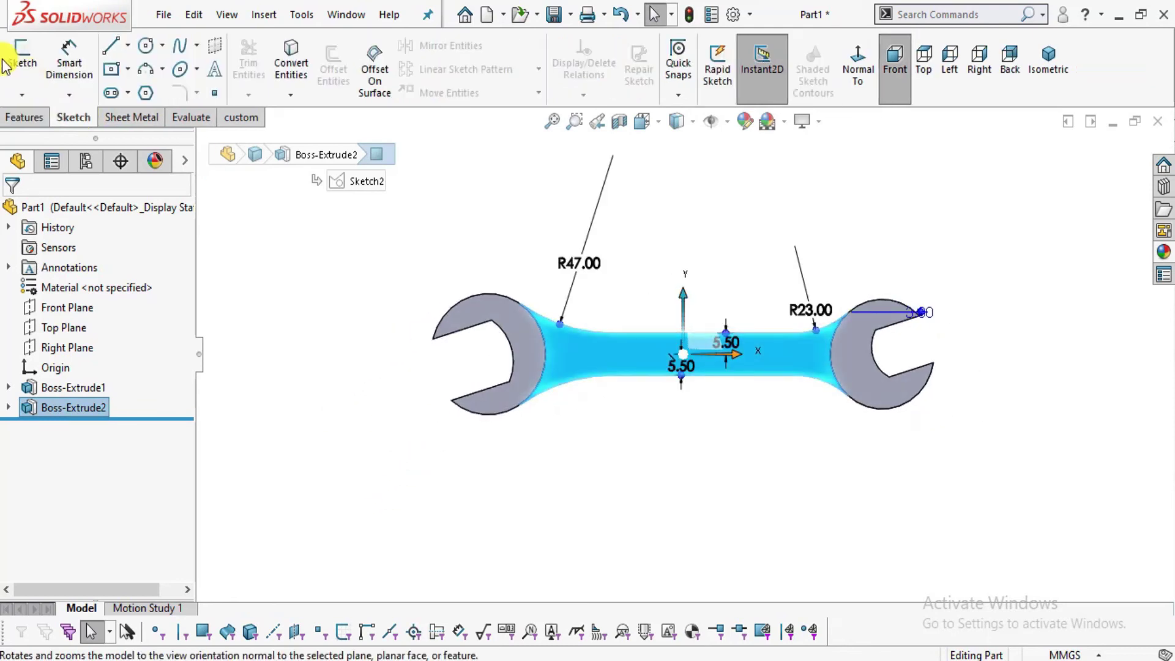
Start a face sketch with a centreline from the origin to the right jaw centre.
left_click(18, 59)
left_click(128, 45)
left_click(174, 92)
scroll(724, 349, "down", 3)
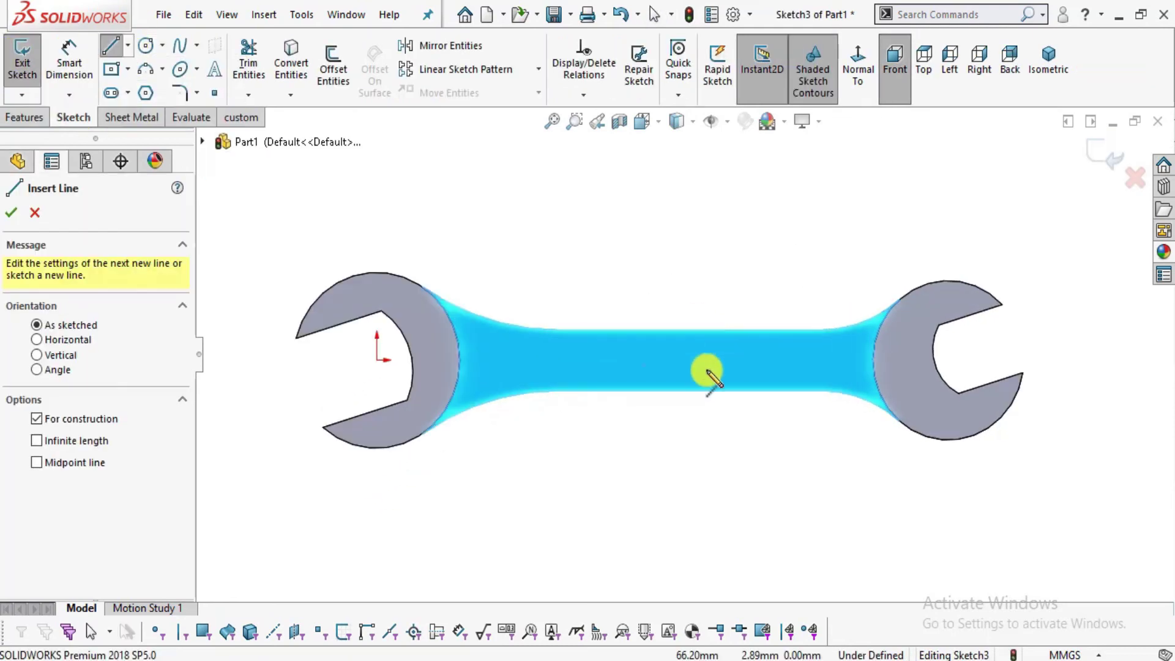
left_click(378, 361)
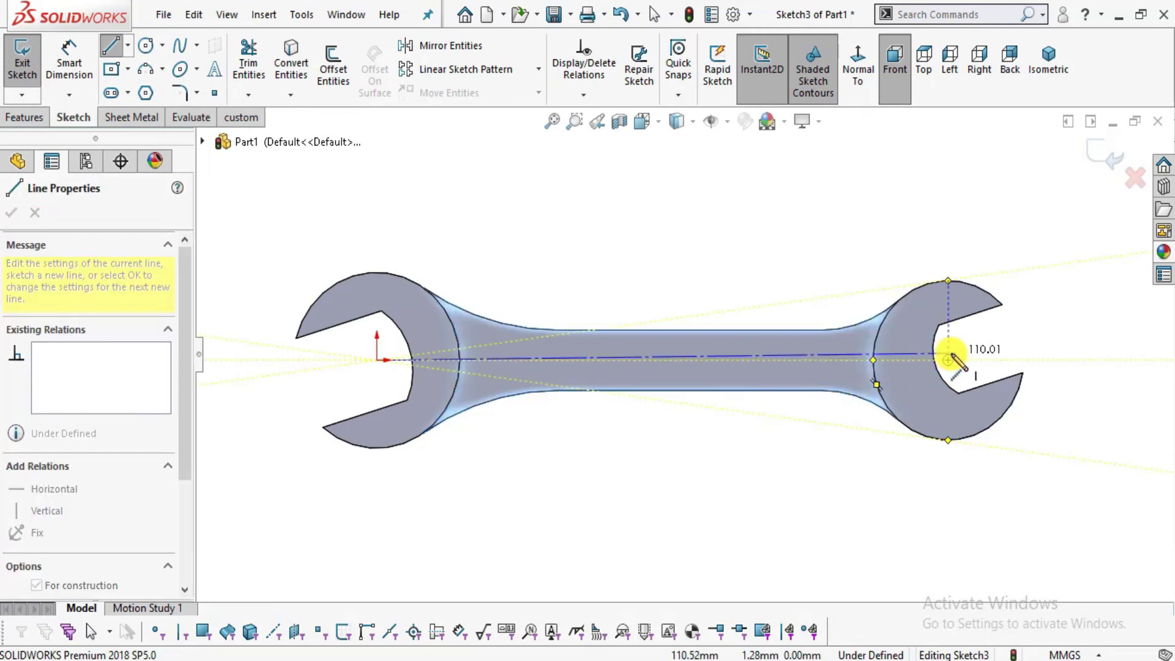
left_click(949, 361)
key("Escape")
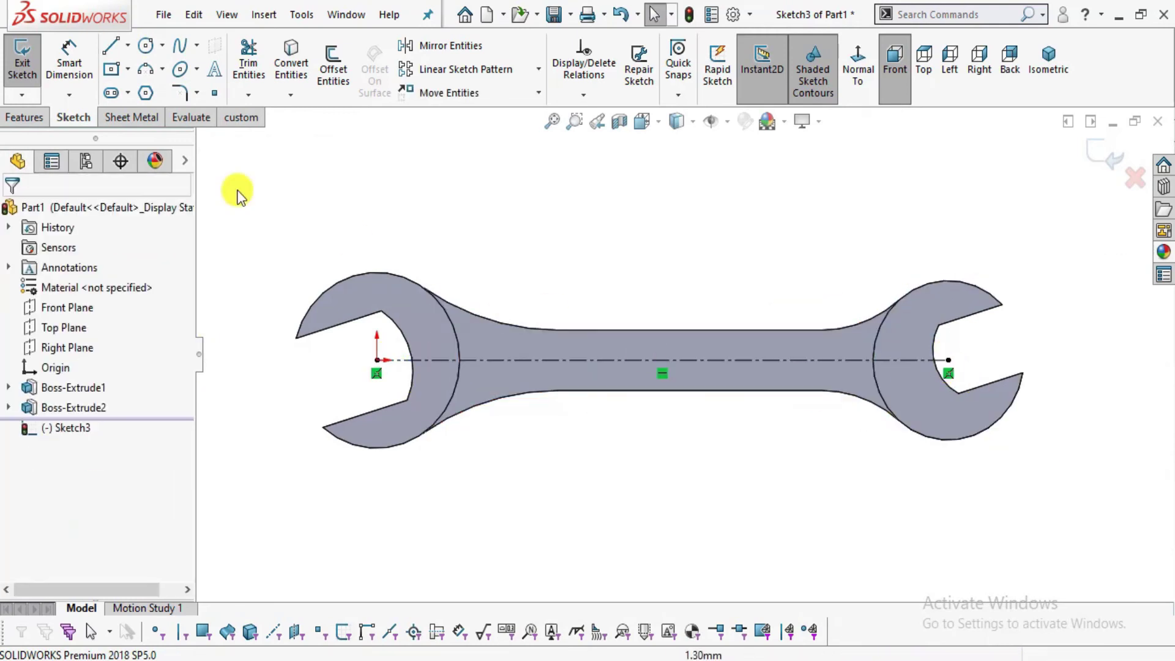
Draw a straight slot along the handle centreline.
left_click(111, 93)
scroll(753, 331, "down", 2)
left_click(519, 378)
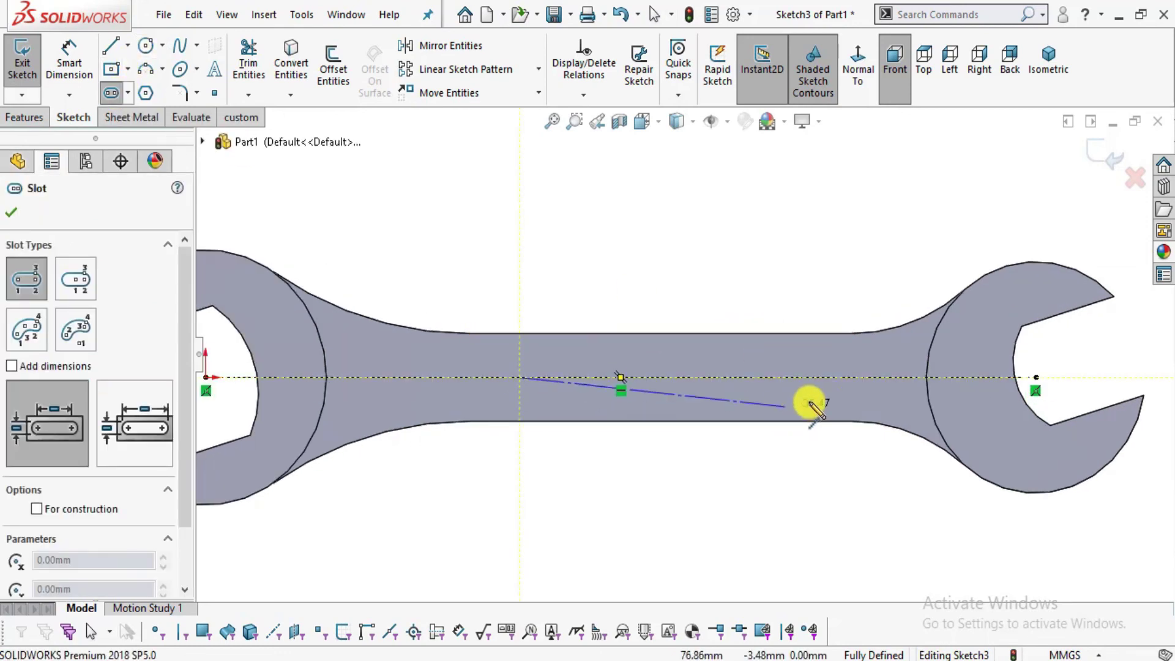
left_click(814, 383)
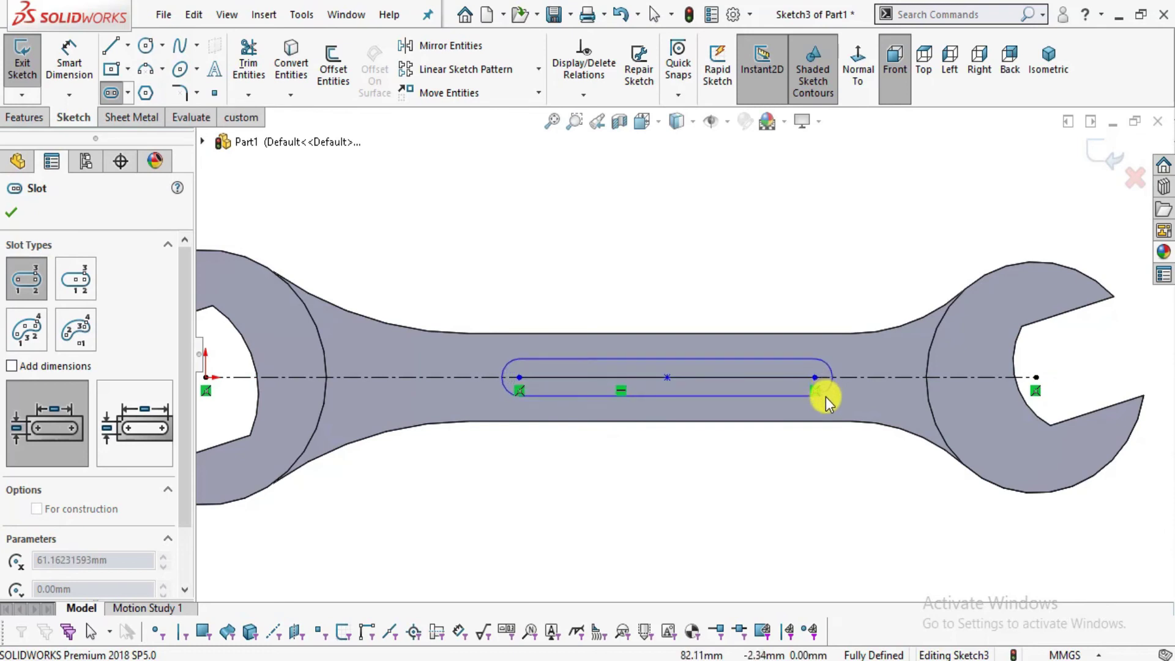
left_click(833, 403)
key("Escape")
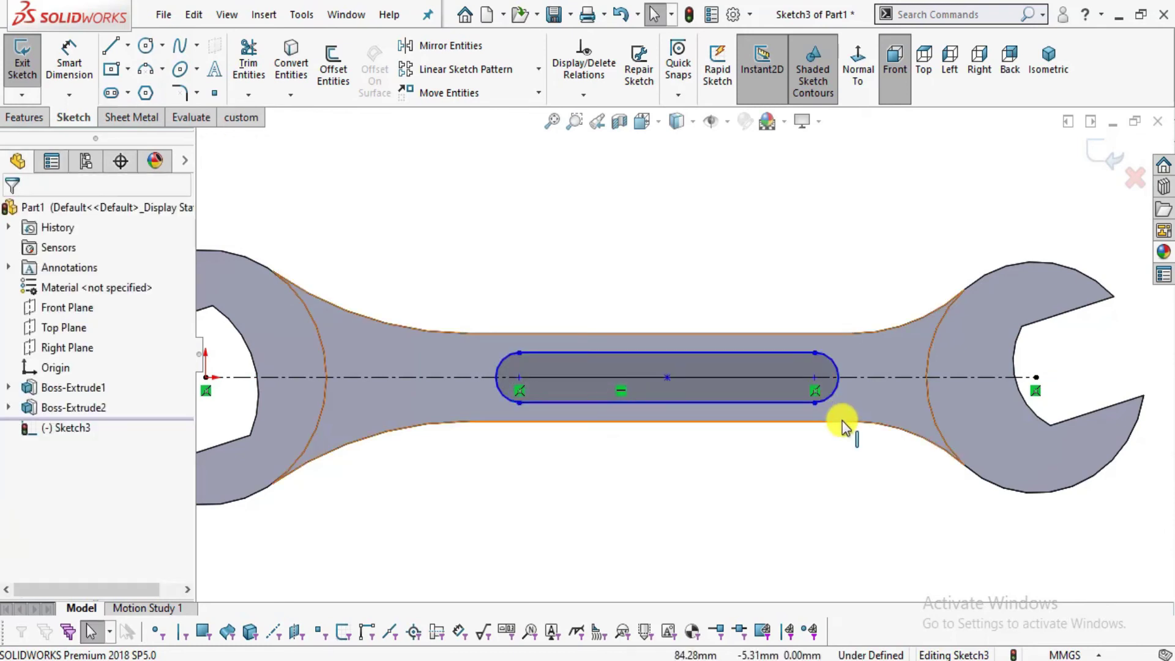
Check the slot dimensions in the wrench drawing PDF, then begin a slot width dimension.
key("alt+Tab")
mouse_move(638, 407)
left_mouse_down()
mouse_move(709, 463)
mouse_move(688, 477)
left_mouse_up()
key("alt+Tab")
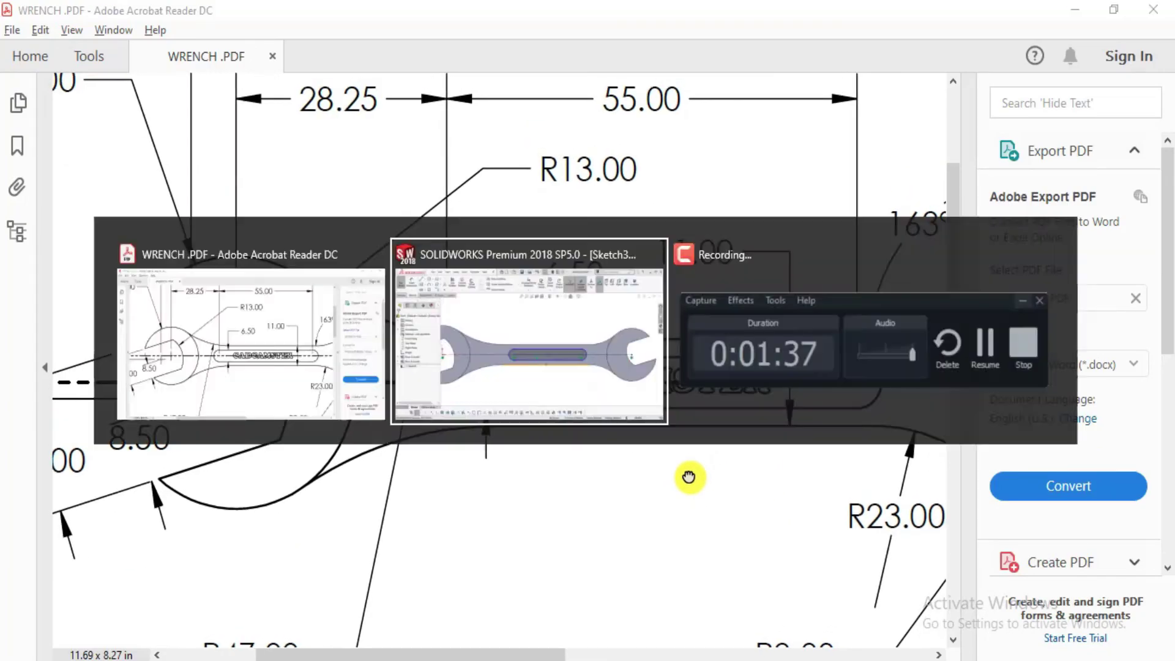
key("alt+Tab")
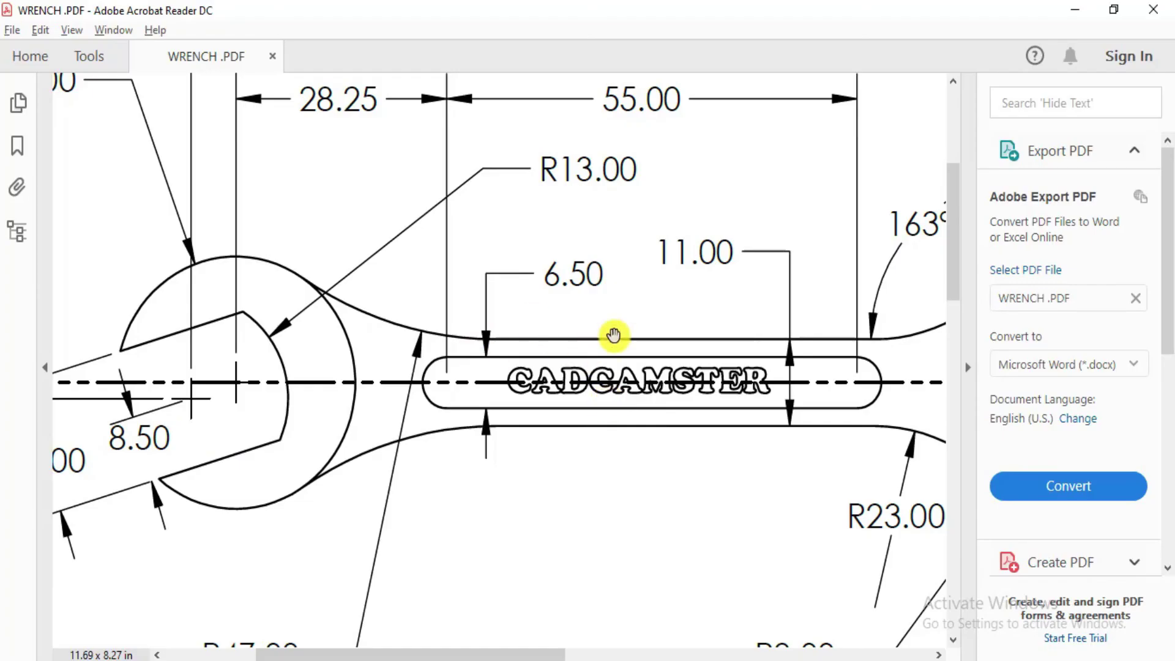
key("alt+Tab")
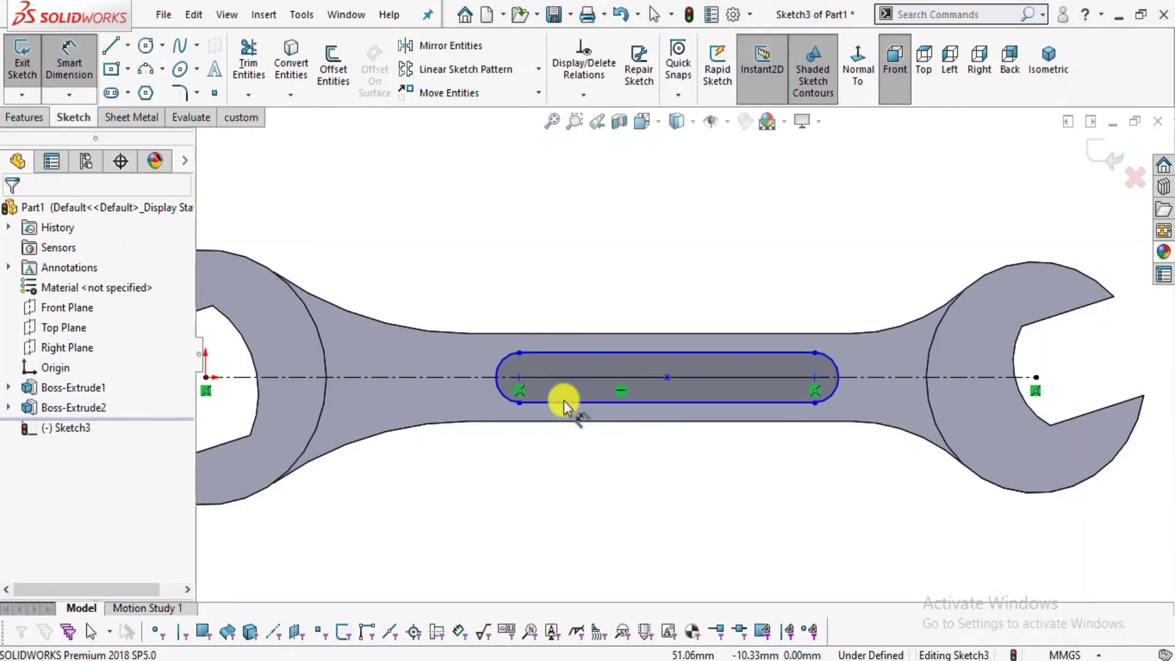
left_click(568, 355)
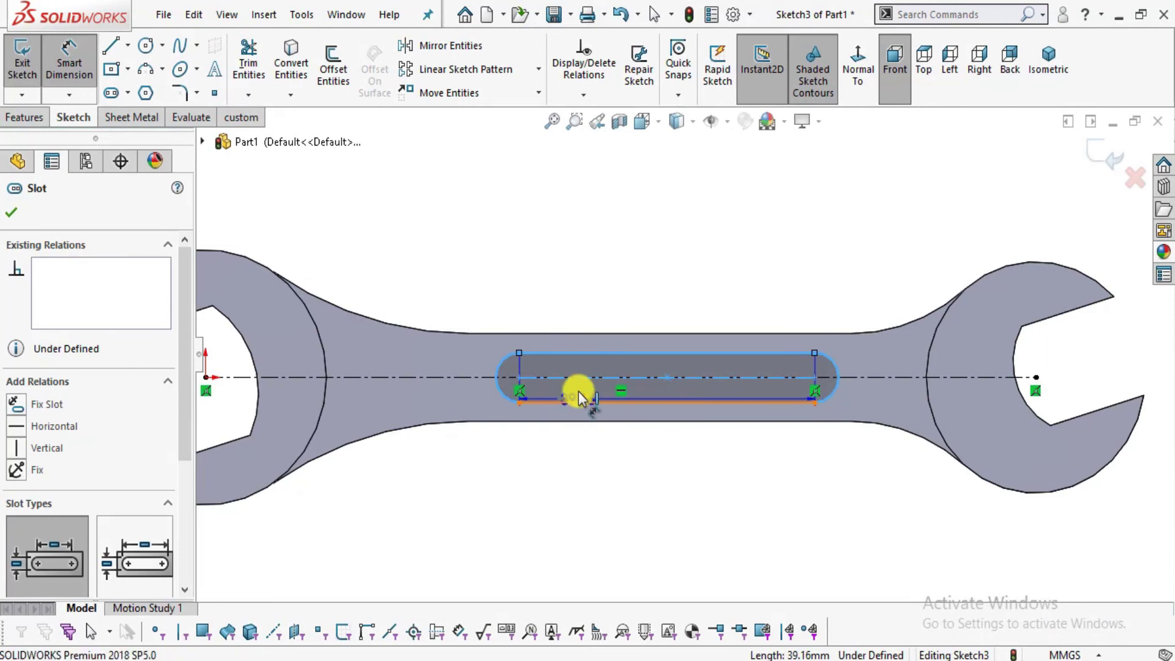
Dimension the slot width as 6.5, checking the reference drawing.
left_click(564, 456)
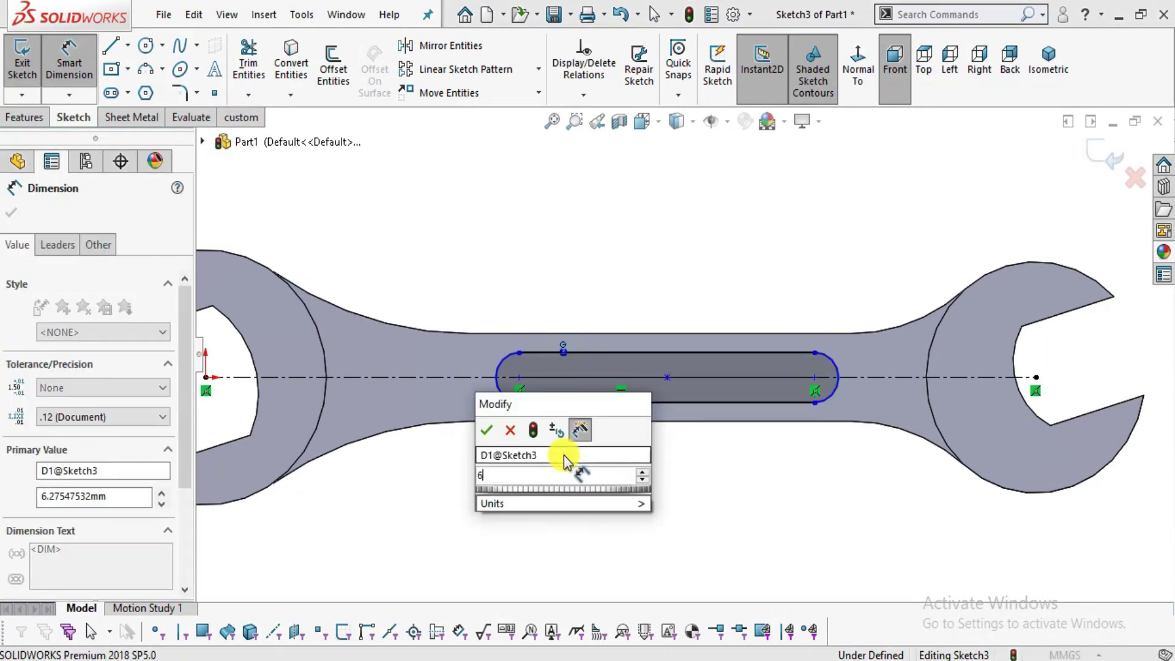
type("6.5")
key("Return")
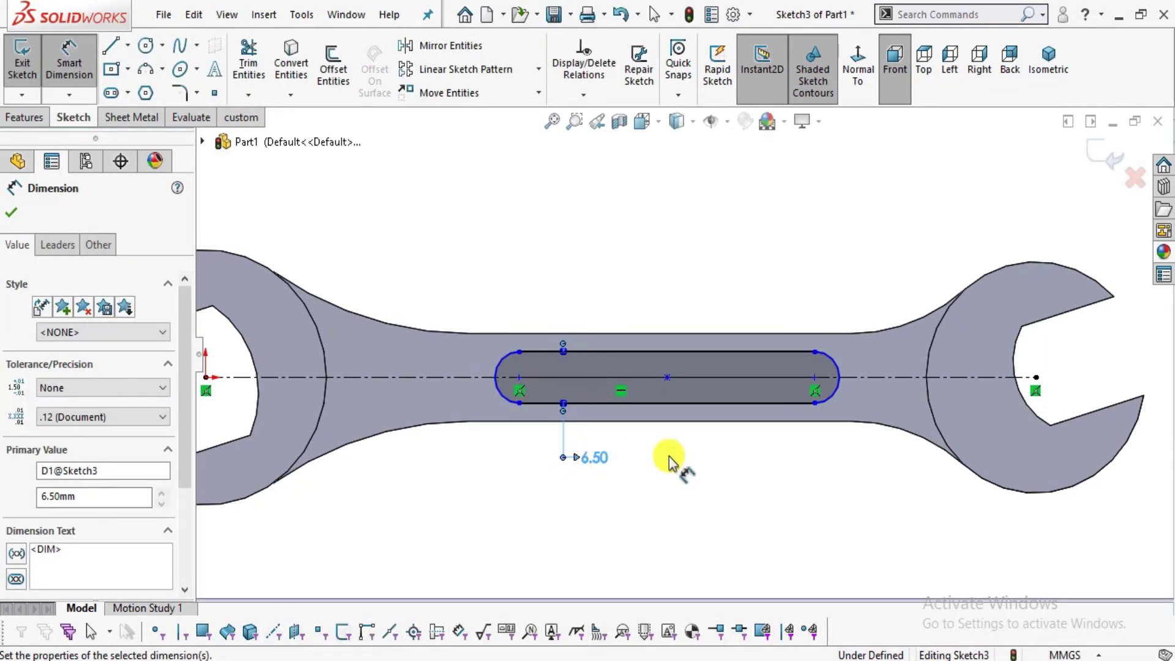
key("alt+Tab")
left_click_drag(566, 466, 682, 569)
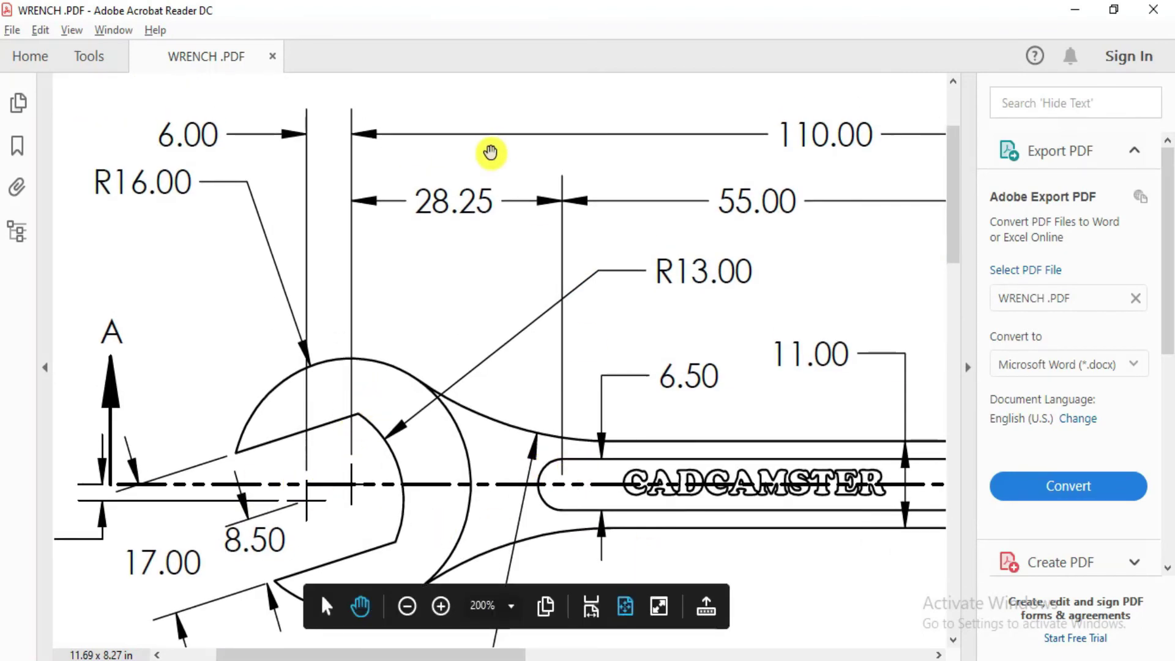
key("alt+Tab")
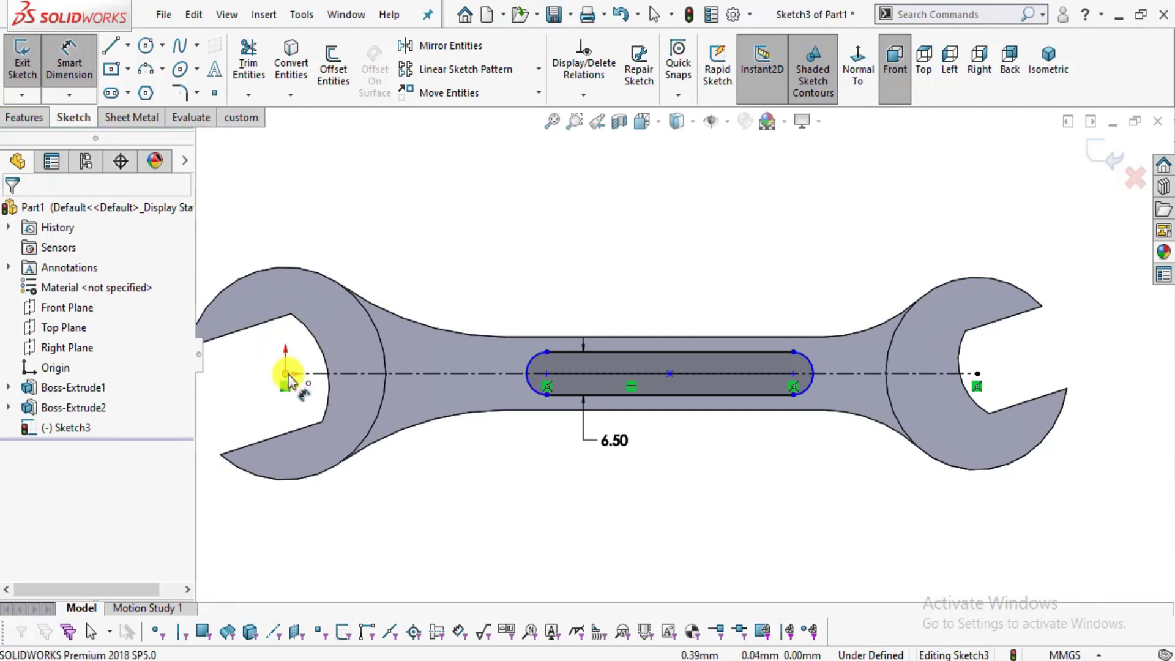
Dimension the distance from the origin to the slot as 28.25.
left_click(286, 373)
left_click(548, 373)
key("alt+Tab")
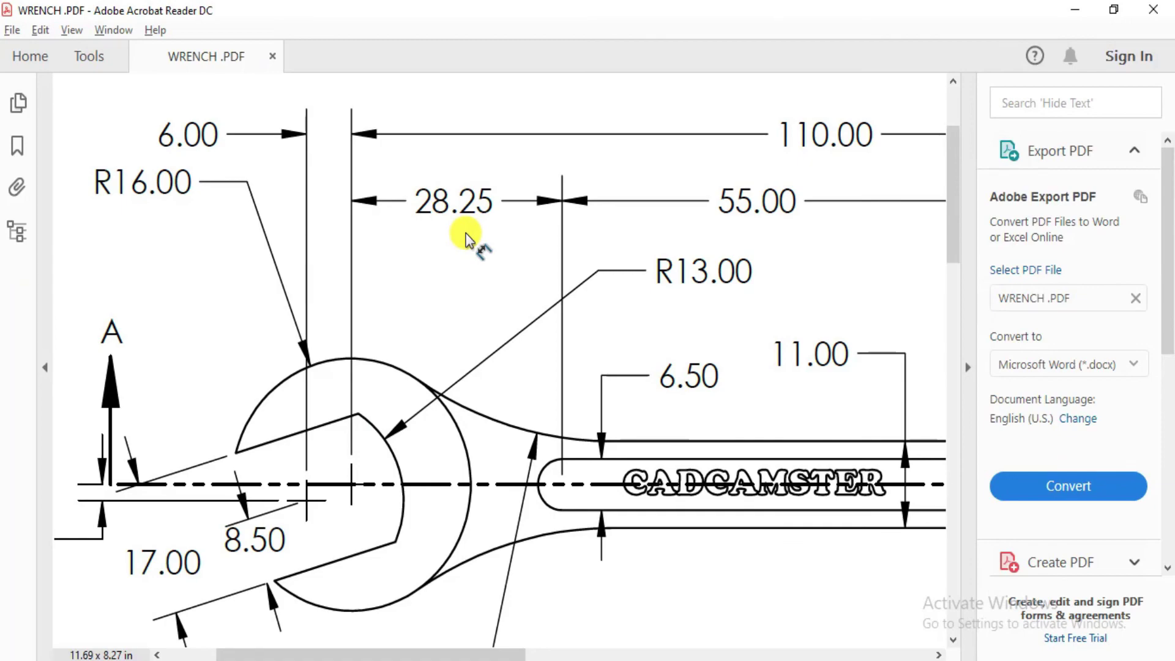
key("alt+Tab")
left_click(465, 237)
type("28")
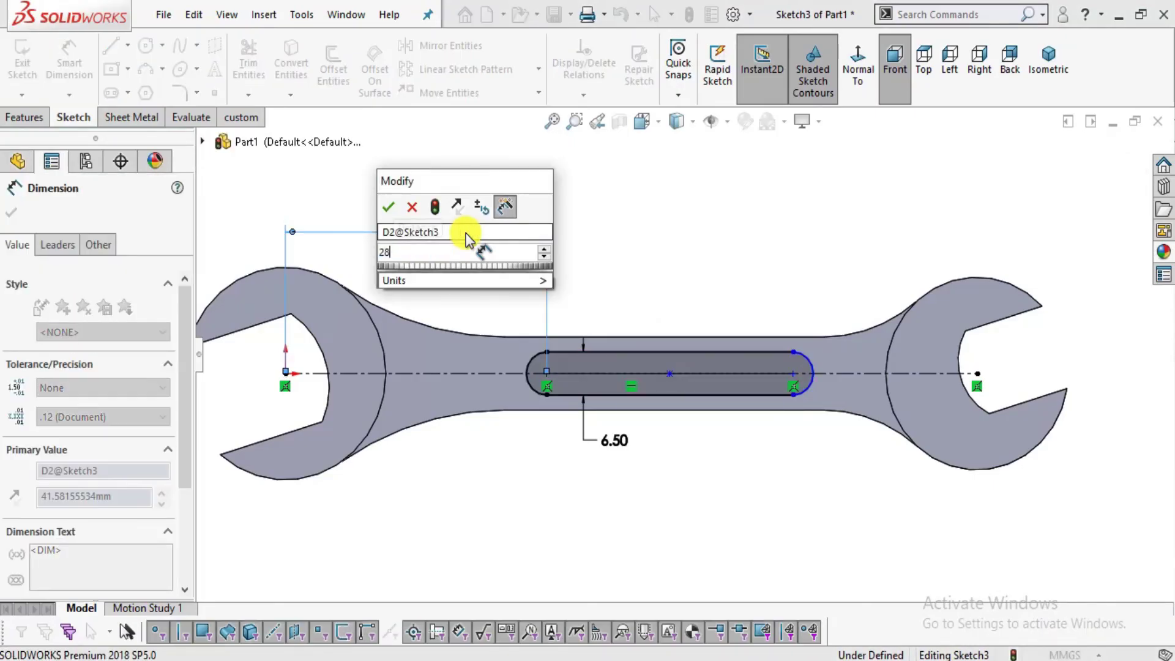
type(".25")
key("Return")
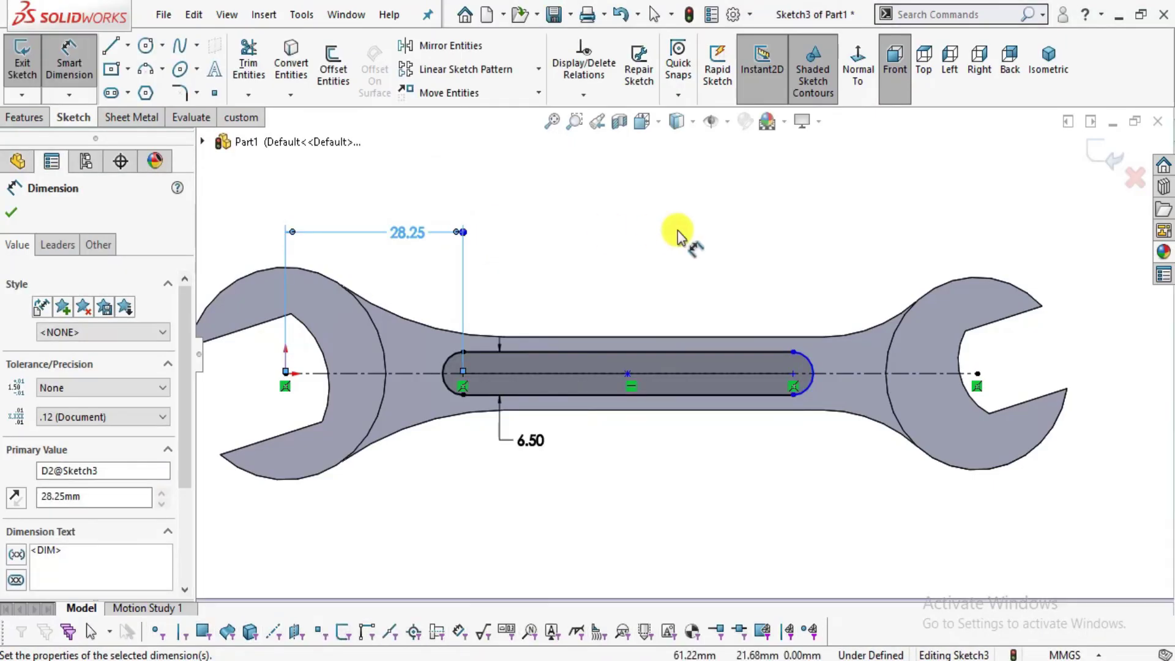
left_click(678, 234)
Dimension the slot length as 55, fully defining the sketch.
left_click(526, 374)
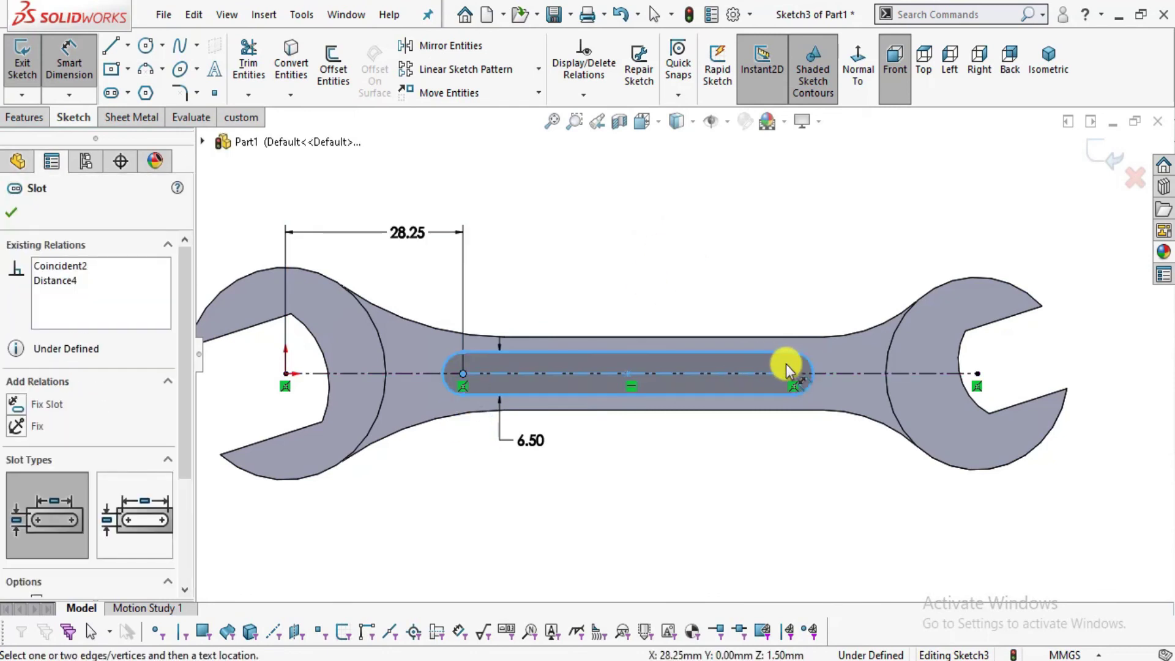
left_click(796, 380)
key("alt+Tab")
scroll(651, 270, "up", 2, "ctrl")
key("alt+Tab")
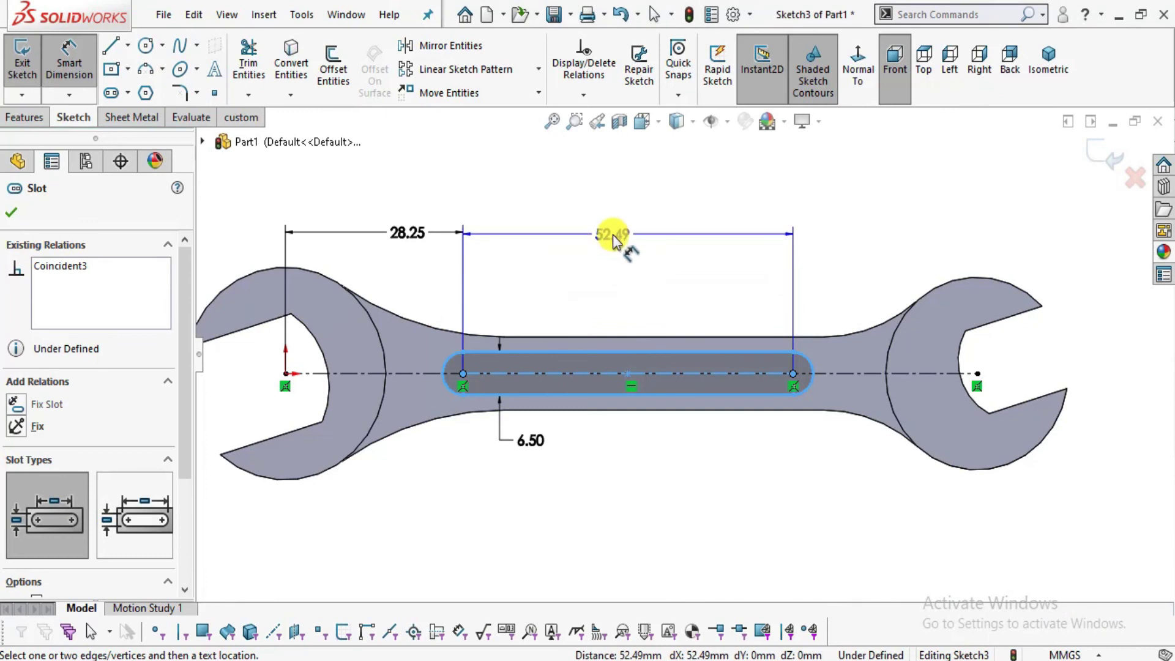
left_click(612, 233)
type("55")
key("Return")
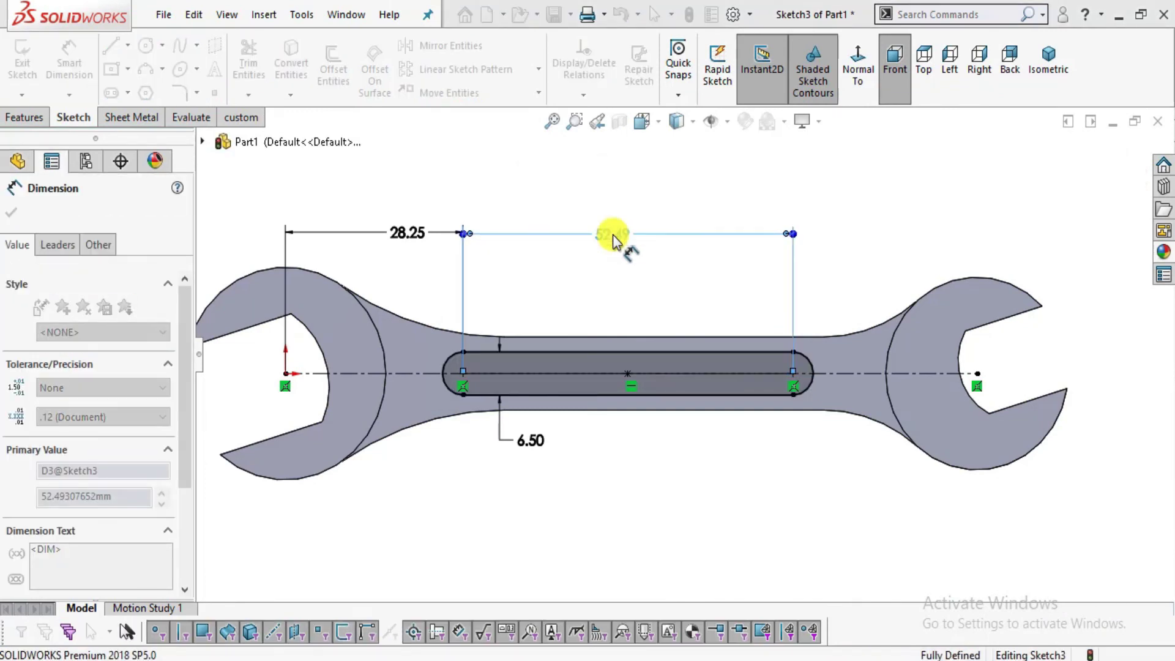
key("Escape")
Start an Extruded Cut from the slot sketch and check the cut depth on the drawing.
mouse_move(627, 554)
middle_mouse_down()
mouse_move(609, 505)
mouse_move(658, 330)
middle_mouse_up()
left_click(24, 117)
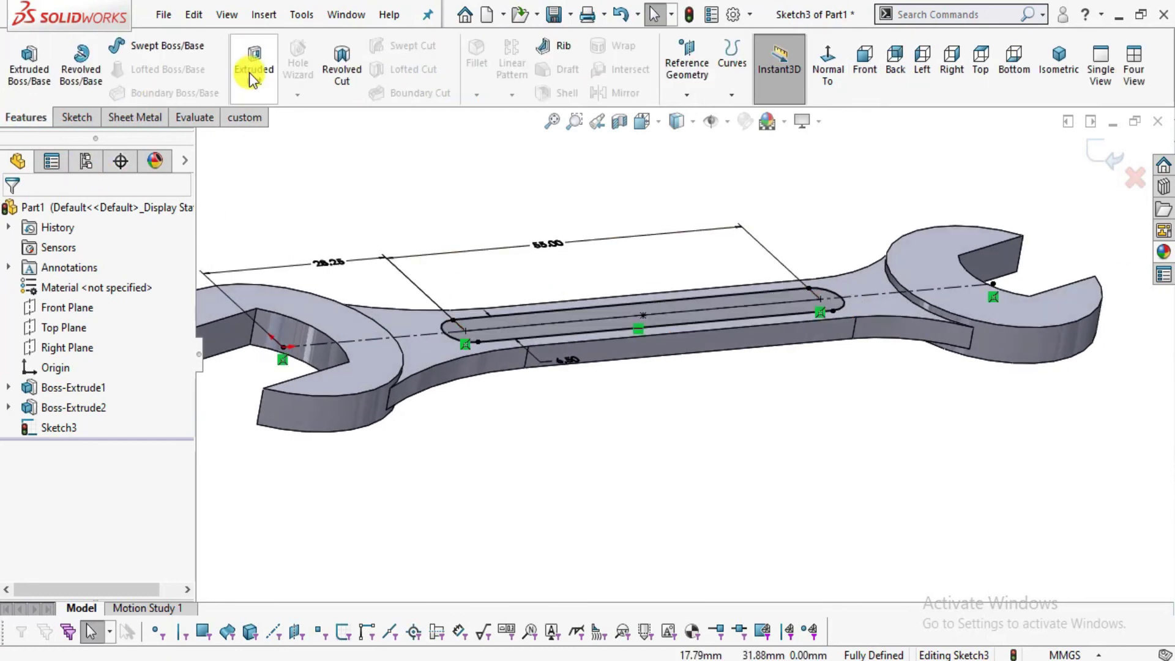
left_click(256, 73)
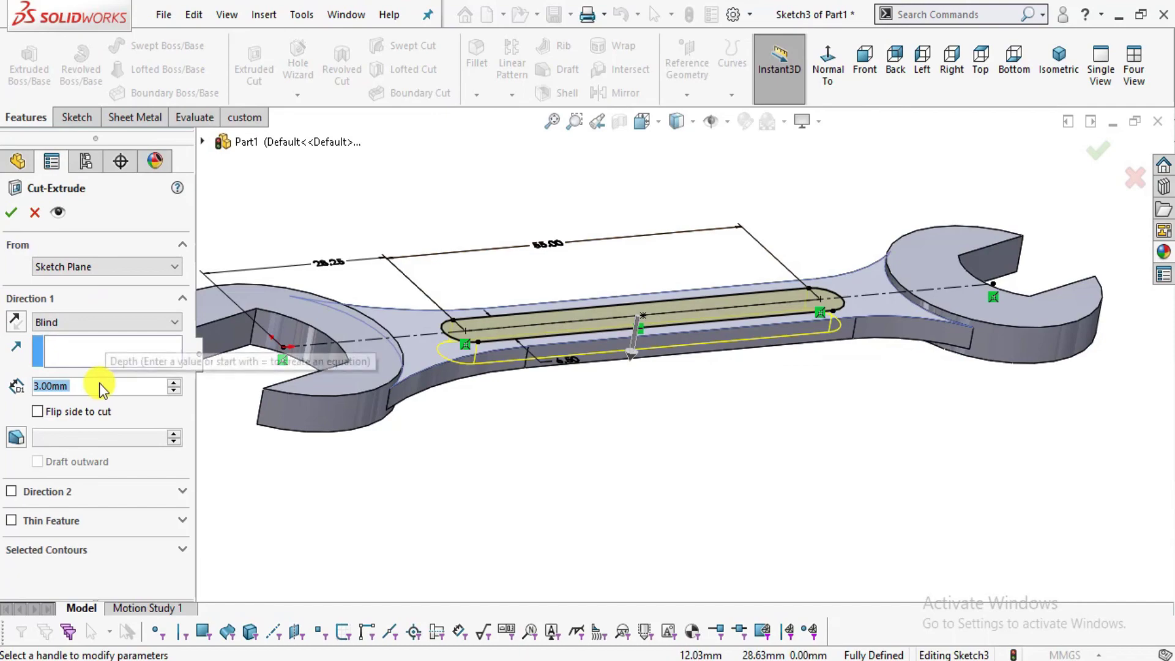
key("alt+Tab")
Zoom and pan the drawing to read Section A-A's 1.50 and 3.00 dimensions.
scroll(530, 490, "down", 2)
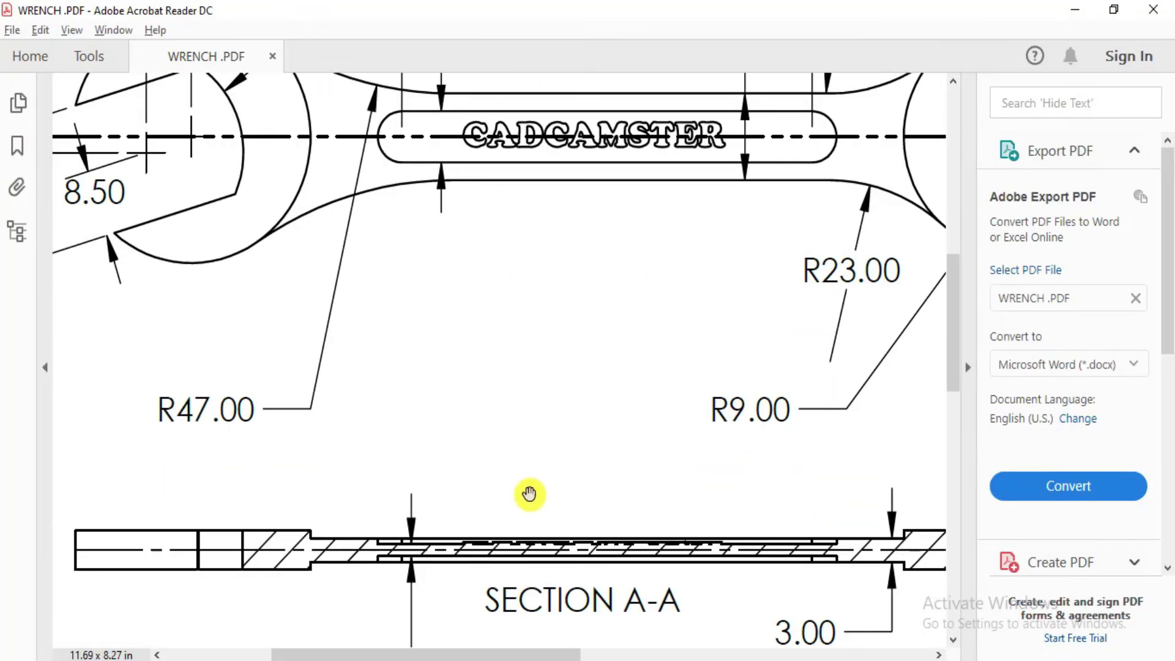
scroll(428, 570, "up", 1, "ctrl")
scroll(402, 535, "up", 1, "ctrl")
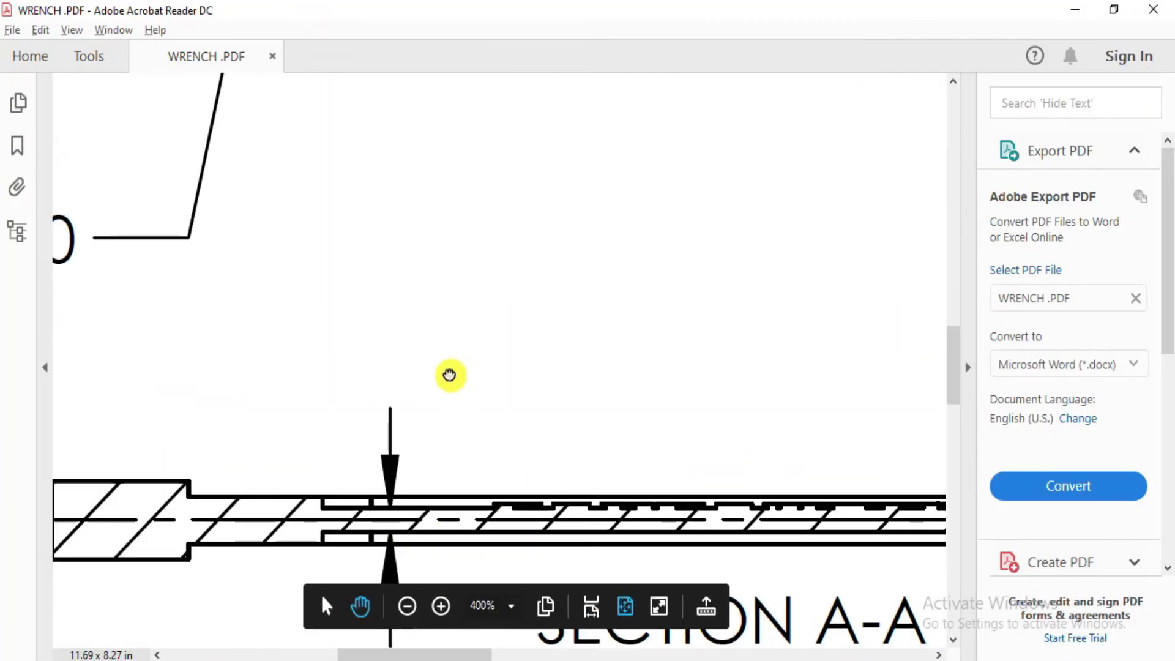
left_click_drag(464, 539, 386, 375)
left_click_drag(480, 412, 418, 369)
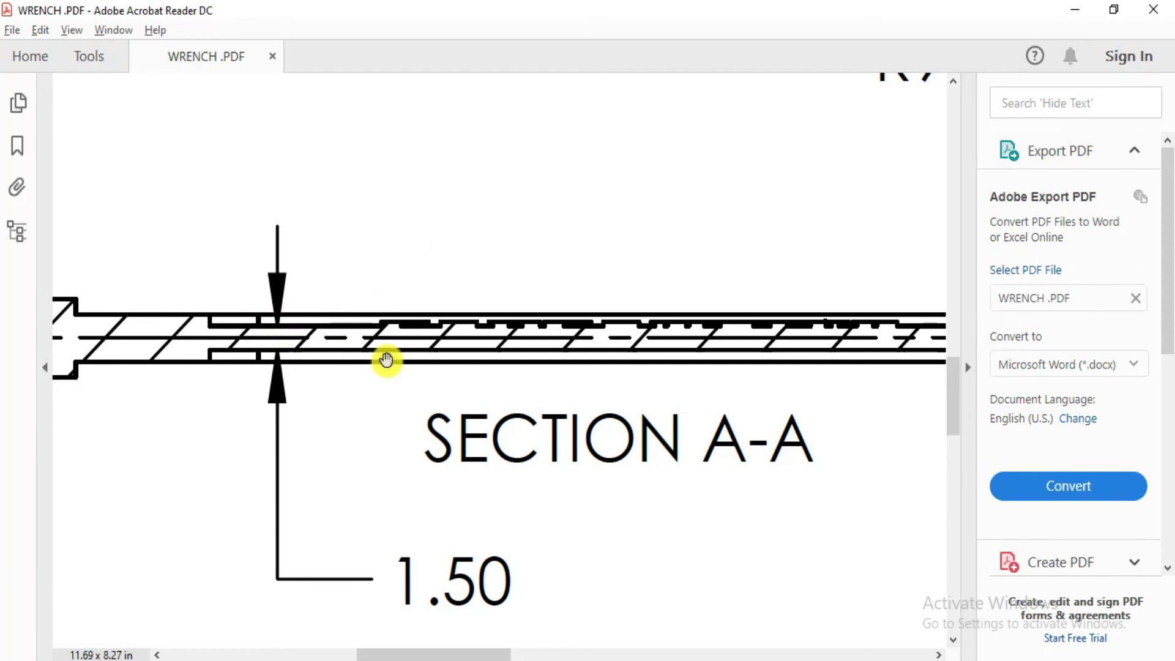
left_click_drag(507, 451, 250, 427)
left_click_drag(629, 348, 476, 352)
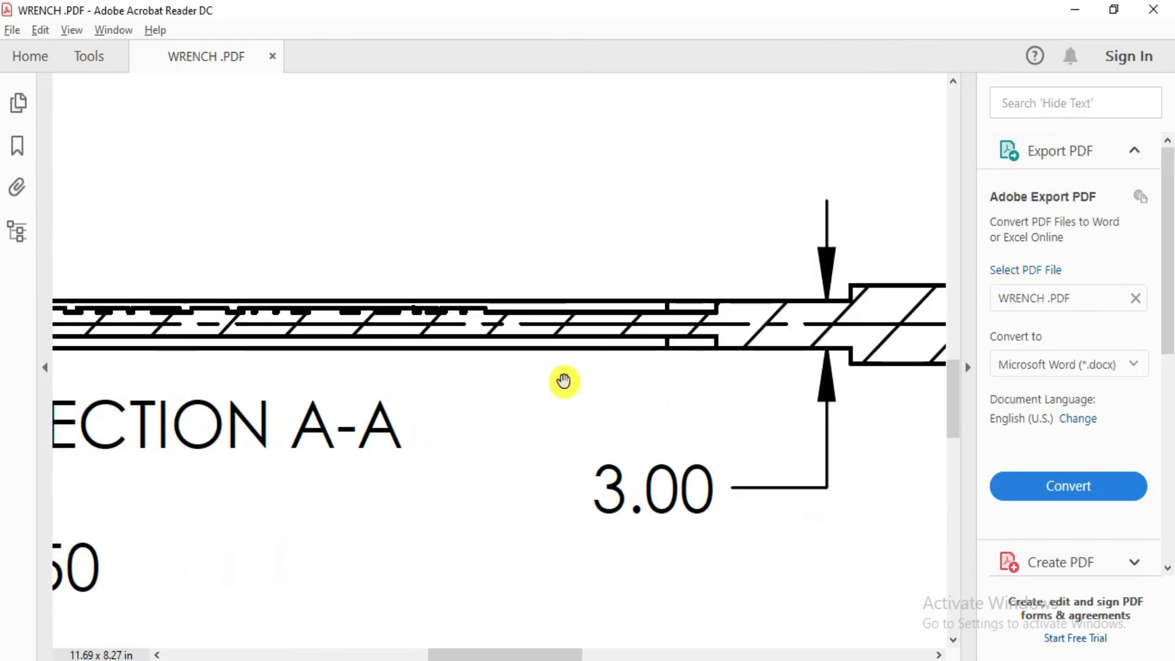
left_click_drag(563, 381, 803, 368)
left_click_drag(762, 416, 554, 441)
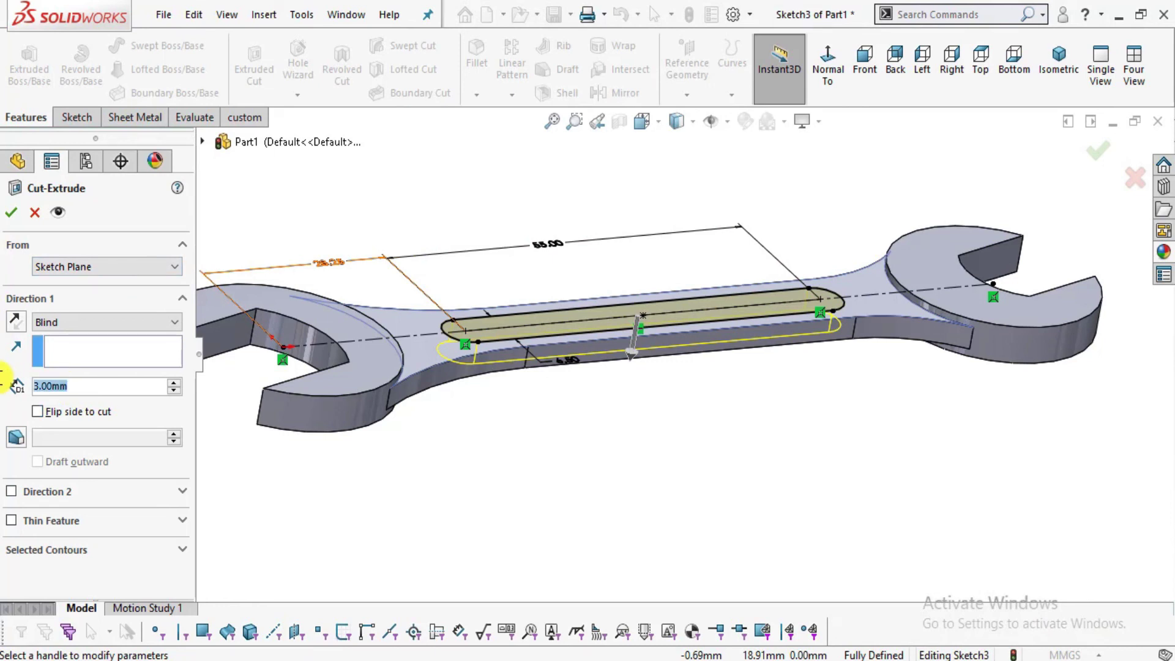
Set the slot cut to 0.75 mm blind depth and accept it as Cut-Extrude1.
type("75")
key("Return")
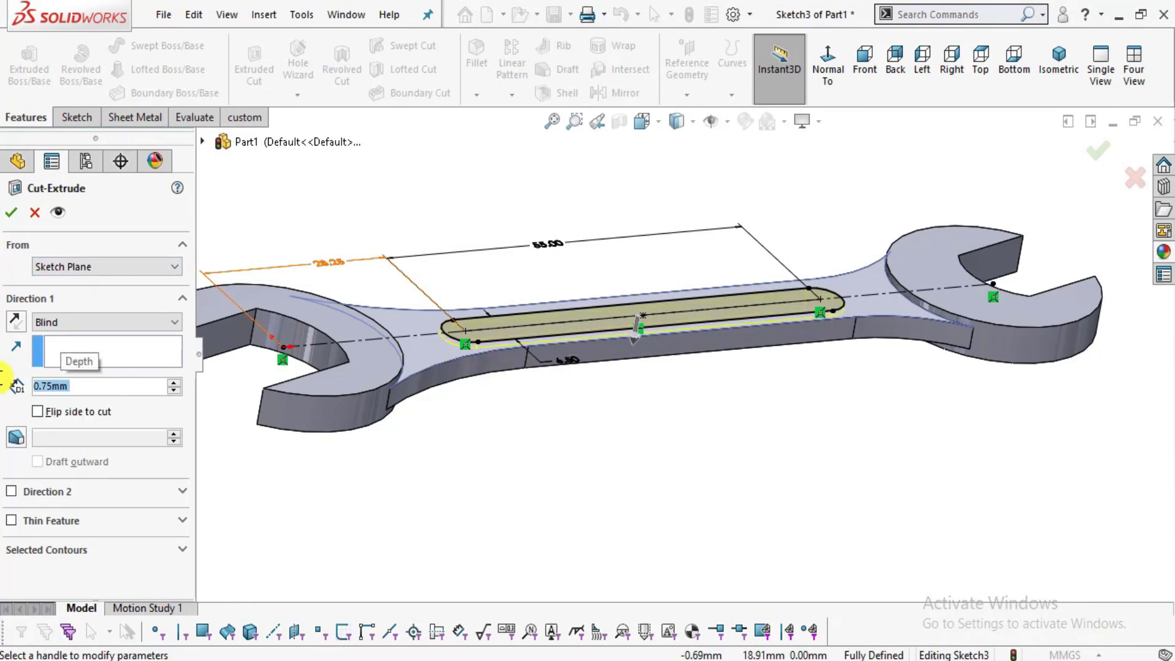
scroll(720, 277, "down", 3)
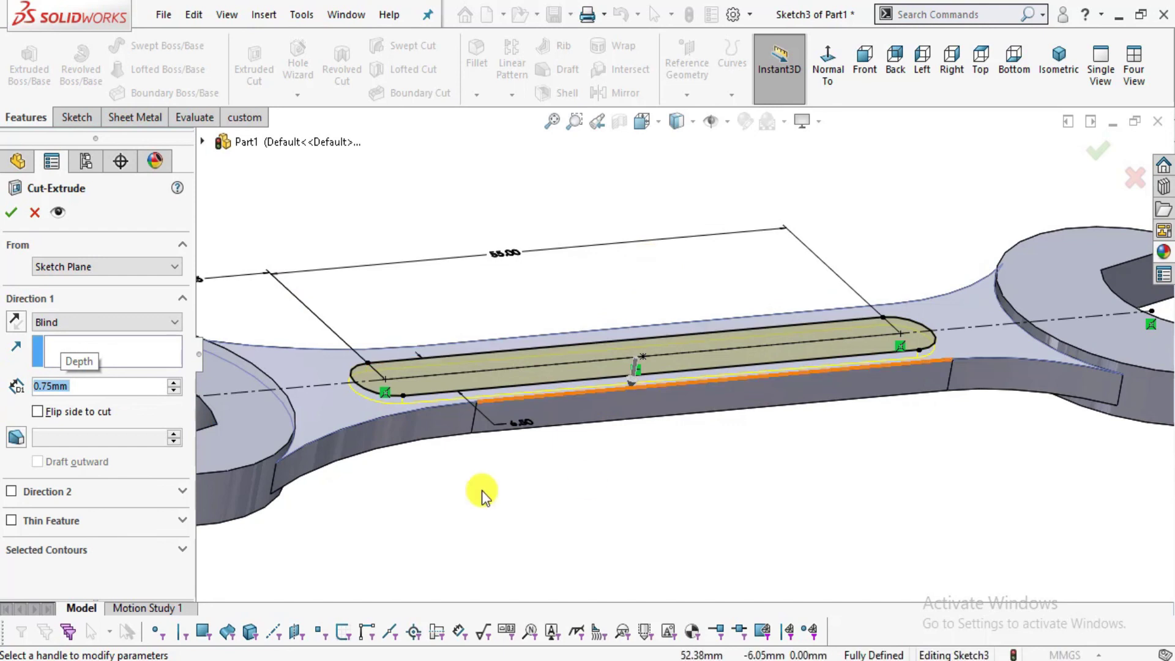
left_click(14, 222)
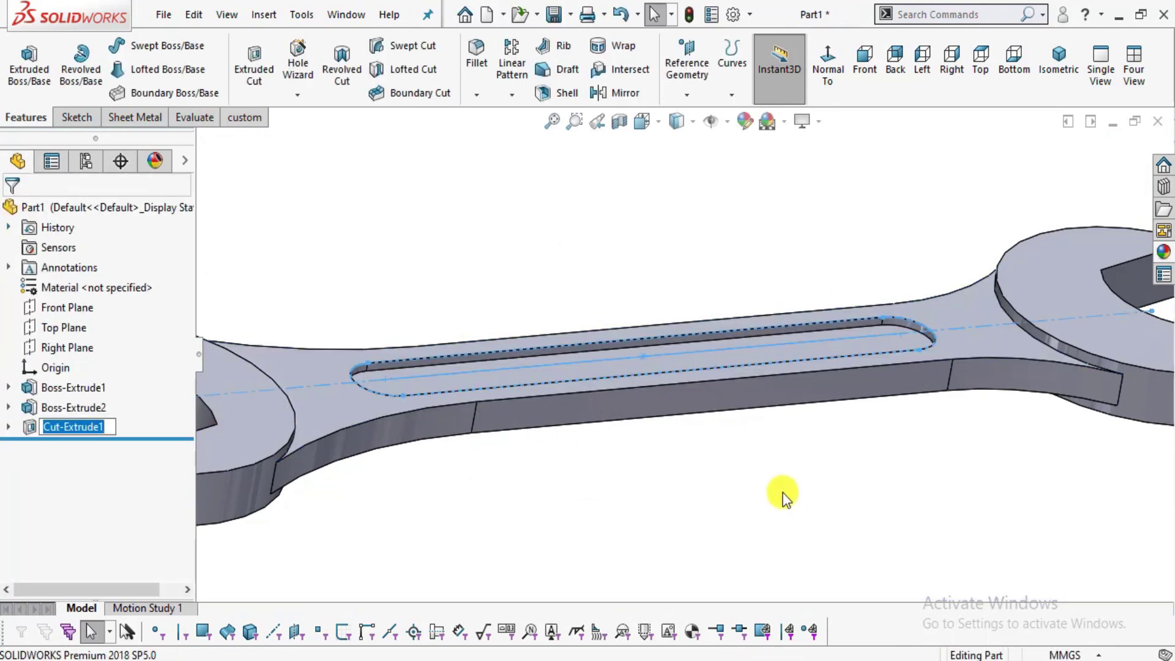
mouse_move(683, 474)
middle_mouse_down()
mouse_move(761, 412)
mouse_move(661, 80)
middle_mouse_up()
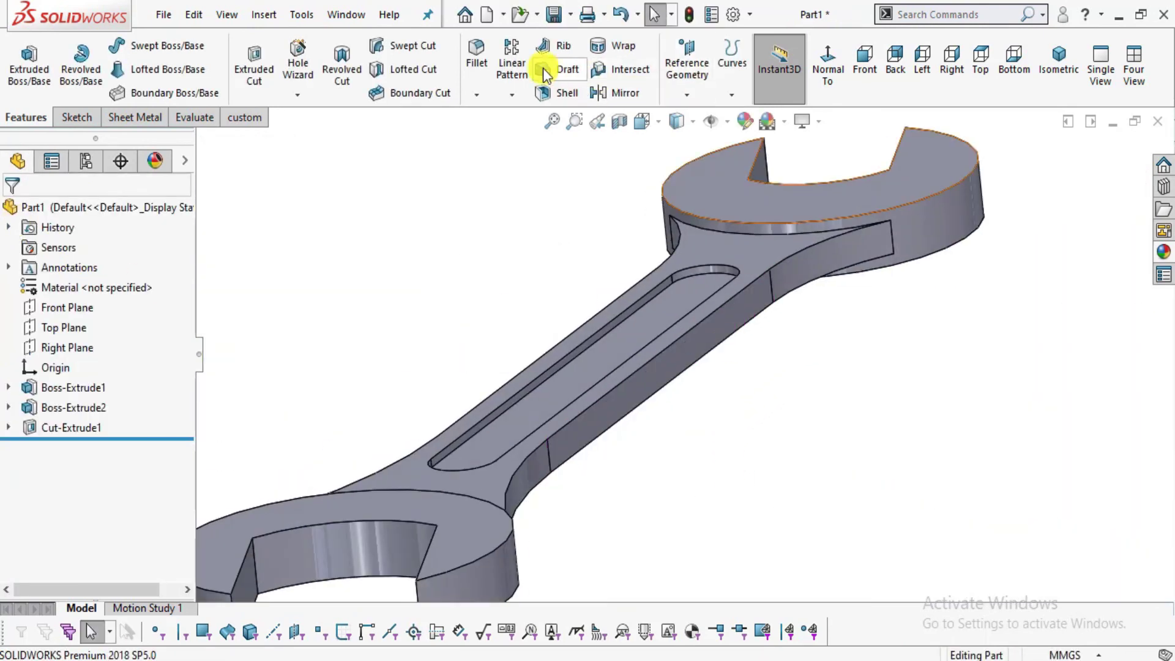
Mirror Cut-Extrude1 about the Front Plane onto the wrench's opposite face.
left_click(513, 98)
left_click(531, 161)
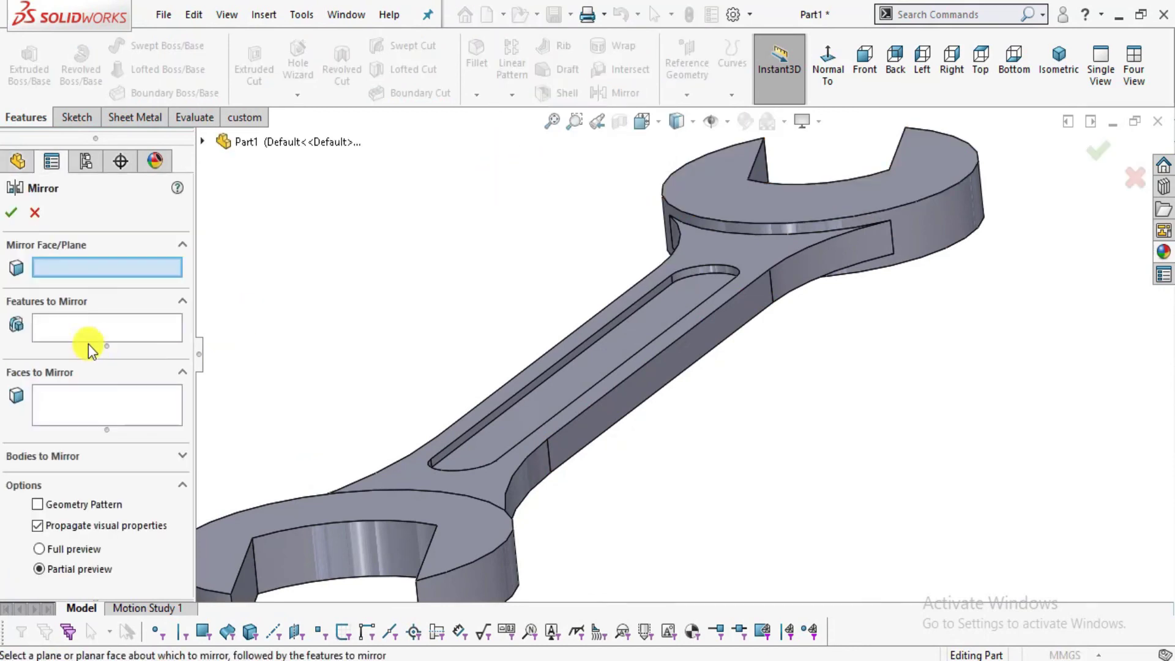
left_click(204, 142)
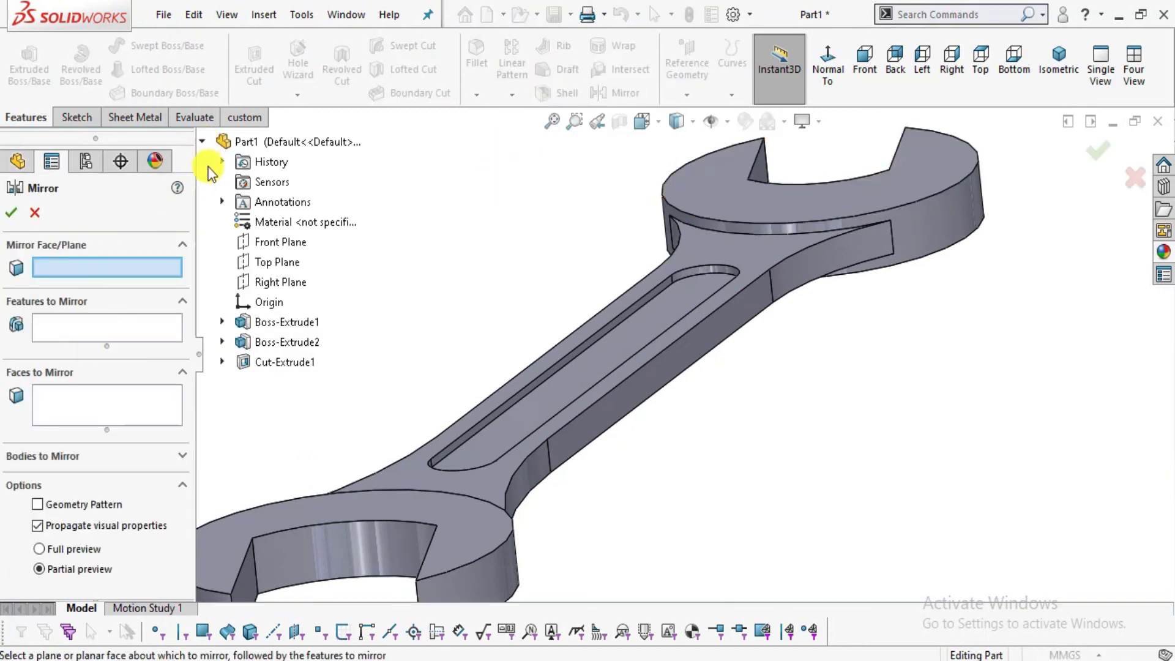
left_click(262, 242)
mouse_move(672, 439)
middle_mouse_down()
mouse_move(661, 367)
mouse_move(614, 366)
middle_mouse_up()
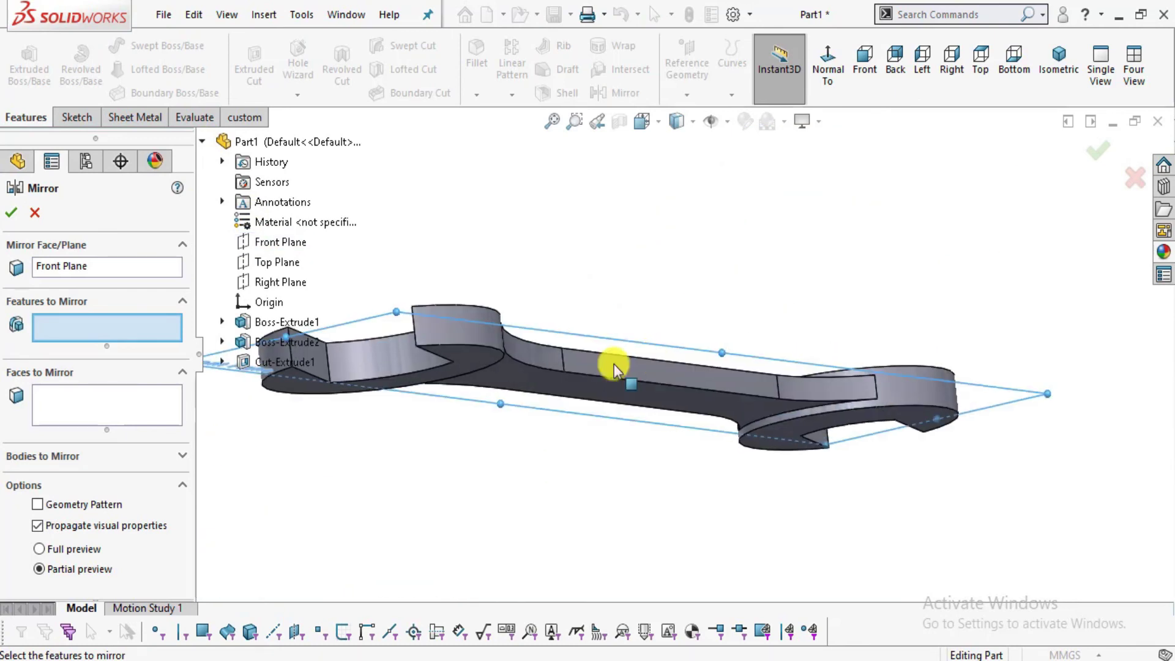
left_click(244, 362)
left_click(12, 214)
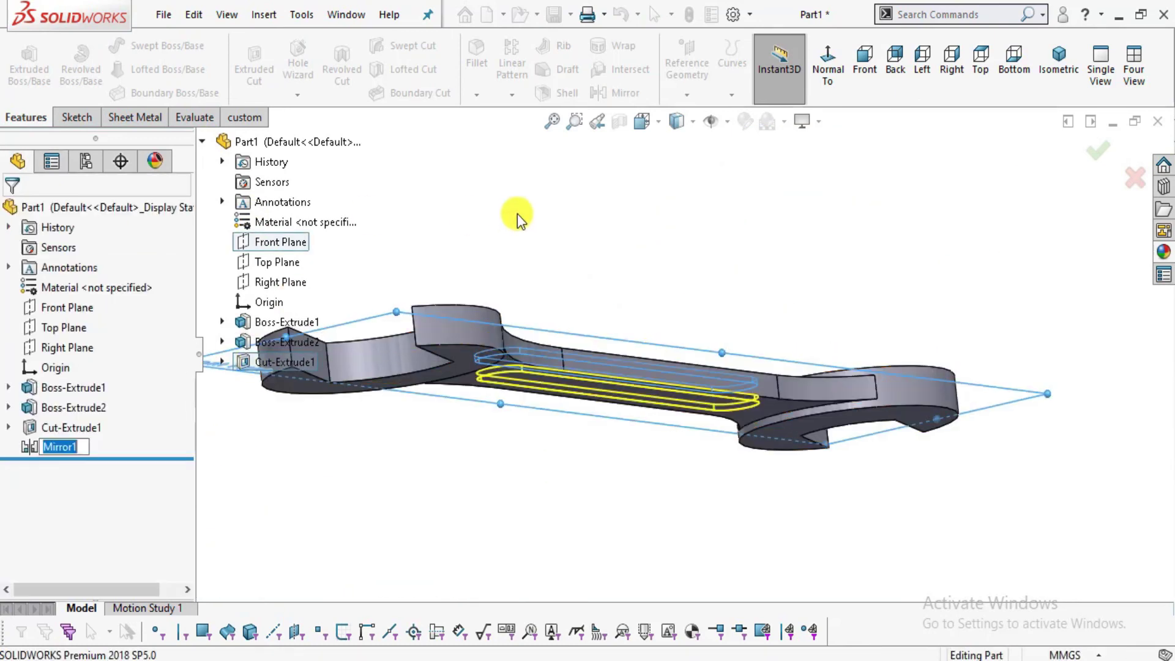
mouse_move(672, 225)
middle_mouse_down()
mouse_move(669, 320)
mouse_move(703, 341)
mouse_move(687, 307)
mouse_move(638, 348)
middle_mouse_up()
scroll(671, 366, "down", 2)
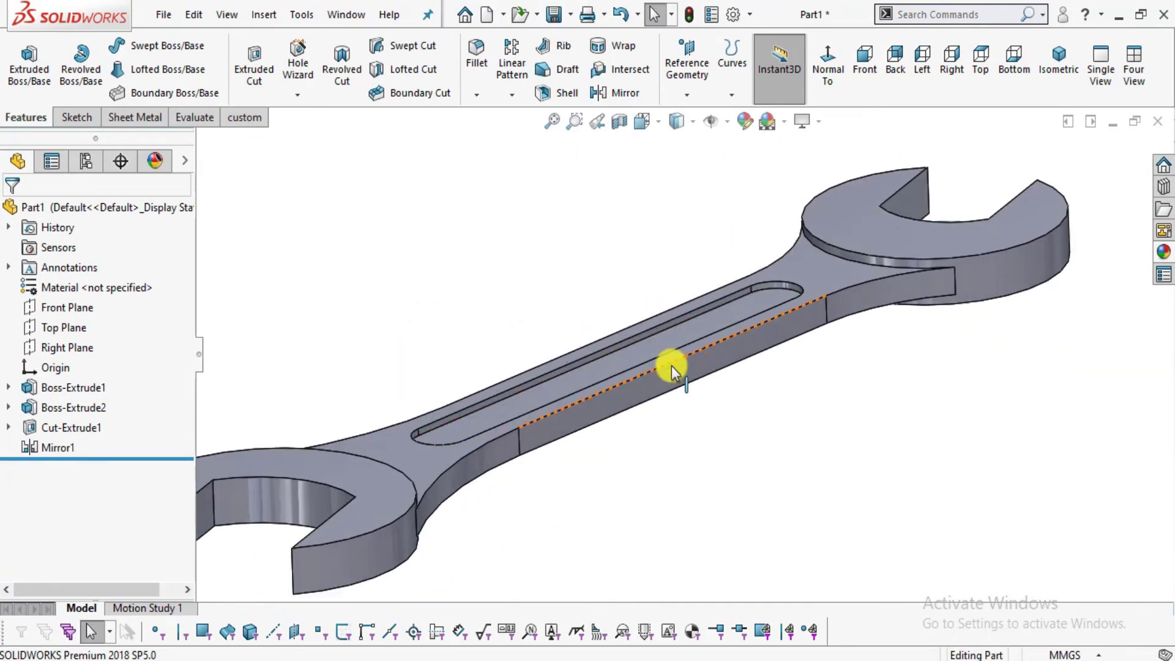
left_click(581, 378)
mouse_move(681, 399)
middle_mouse_down()
mouse_move(687, 439)
mouse_move(727, 412)
mouse_move(685, 391)
mouse_move(684, 433)
mouse_move(635, 366)
middle_mouse_up()
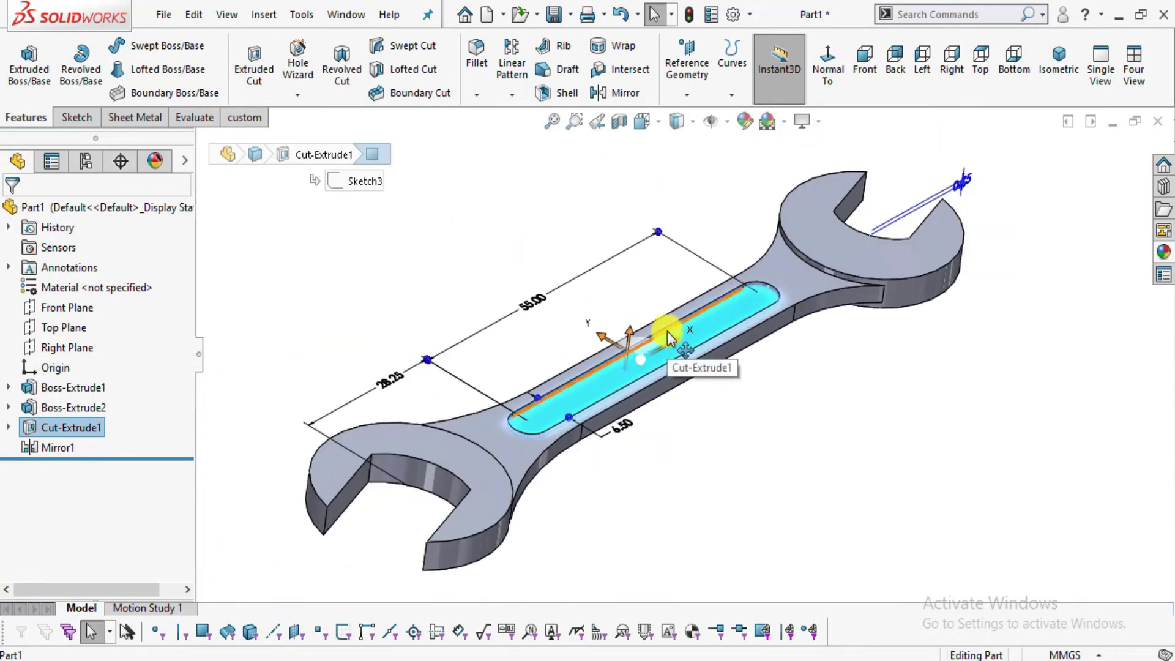
left_click(718, 390)
scroll(637, 383, "down", 5)
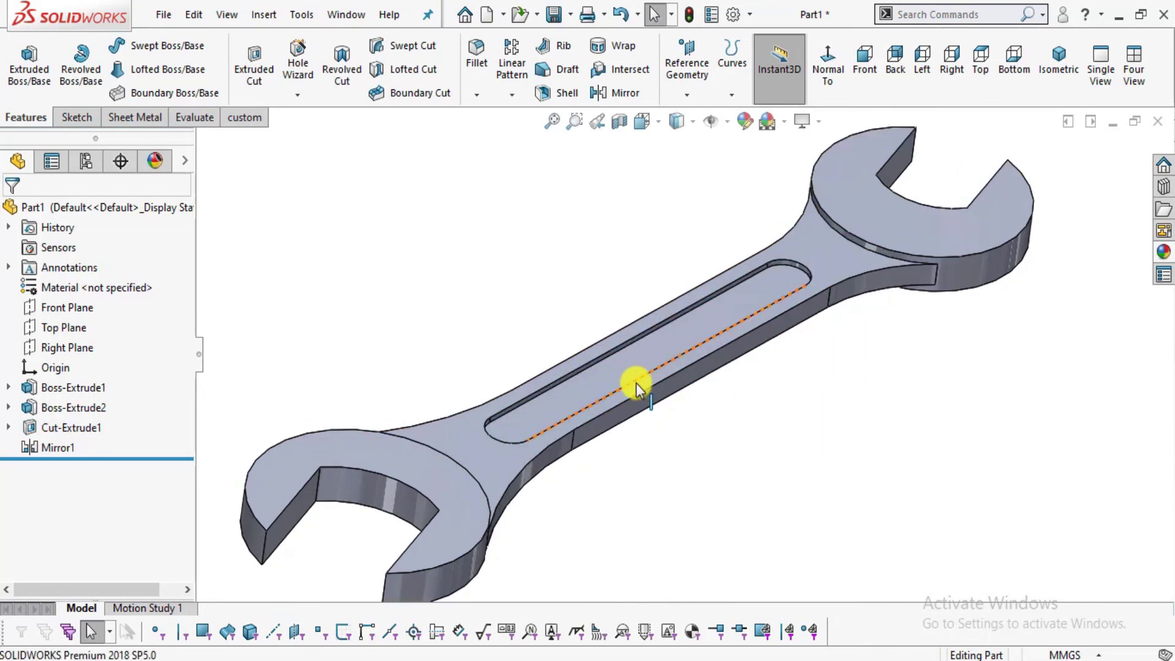
scroll(560, 425, "up", 5)
mouse_move(630, 452)
middle_mouse_down()
mouse_move(756, 368)
mouse_move(703, 437)
mouse_move(698, 475)
middle_mouse_up()
scroll(698, 475, "up", 2)
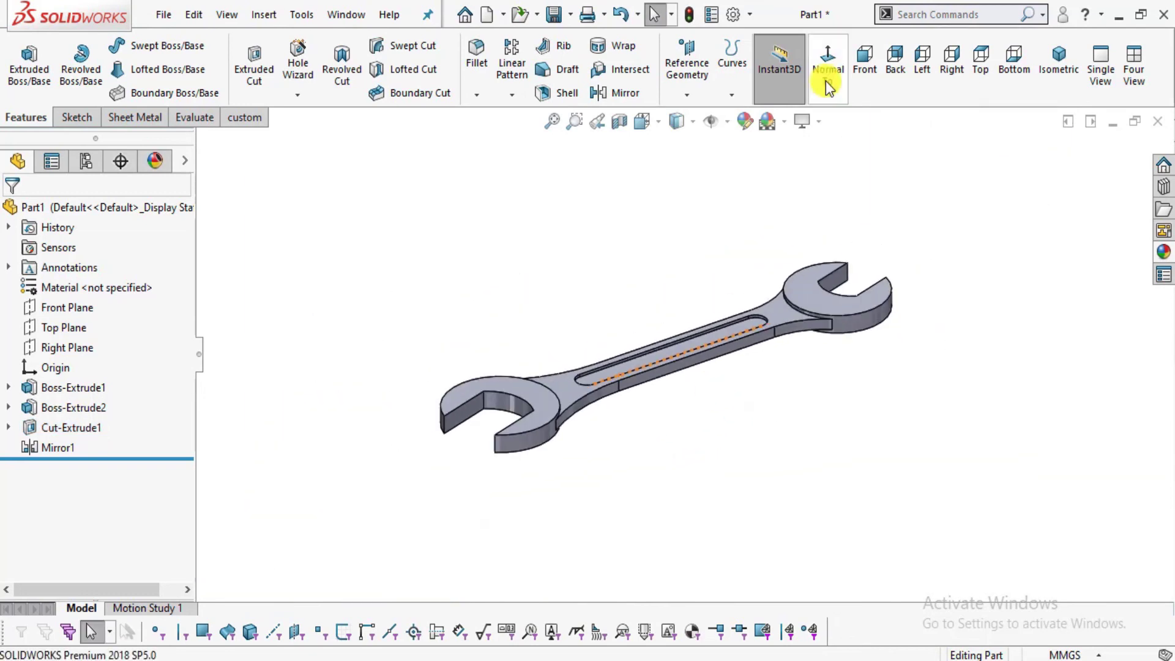
left_click(819, 120)
mouse_move(649, 259)
middle_mouse_down()
mouse_move(641, 305)
mouse_move(710, 303)
middle_mouse_up()
scroll(710, 302, "down", 3)
mouse_move(748, 378)
middle_mouse_down()
mouse_move(752, 343)
mouse_move(747, 376)
middle_mouse_up()
scroll(747, 344, "up", 2)
scroll(711, 270, "down", 3)
scroll(750, 300, "down", 1)
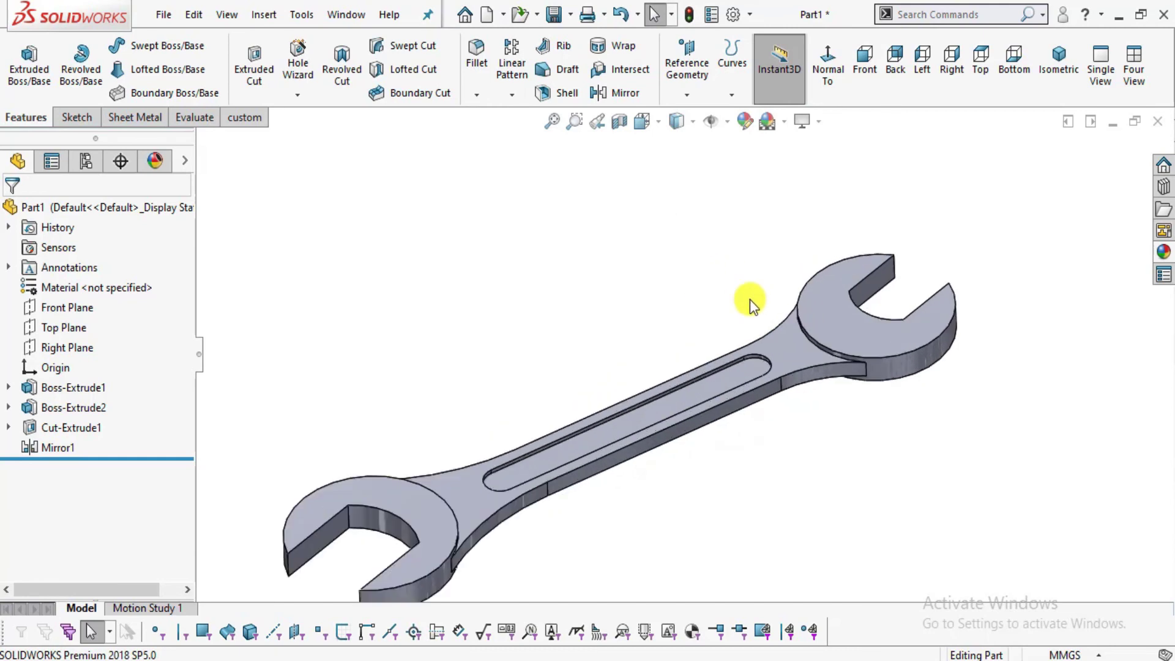